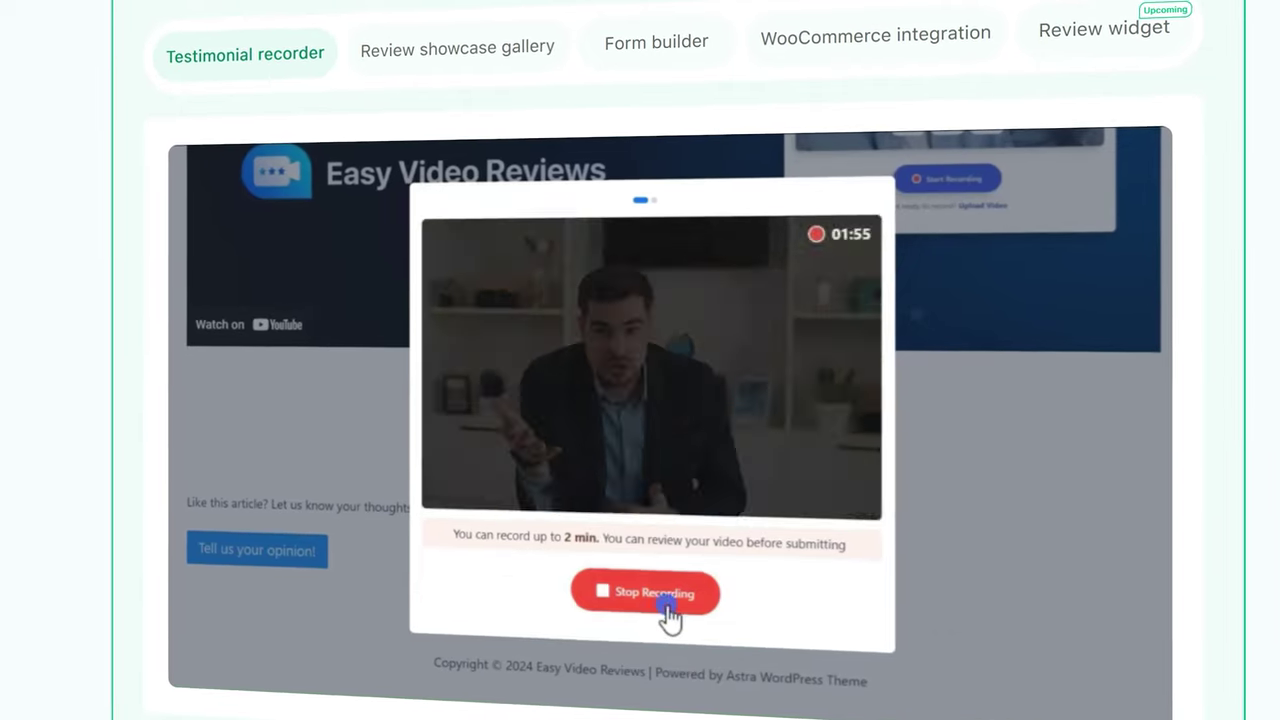
pyautogui.click(664, 600)
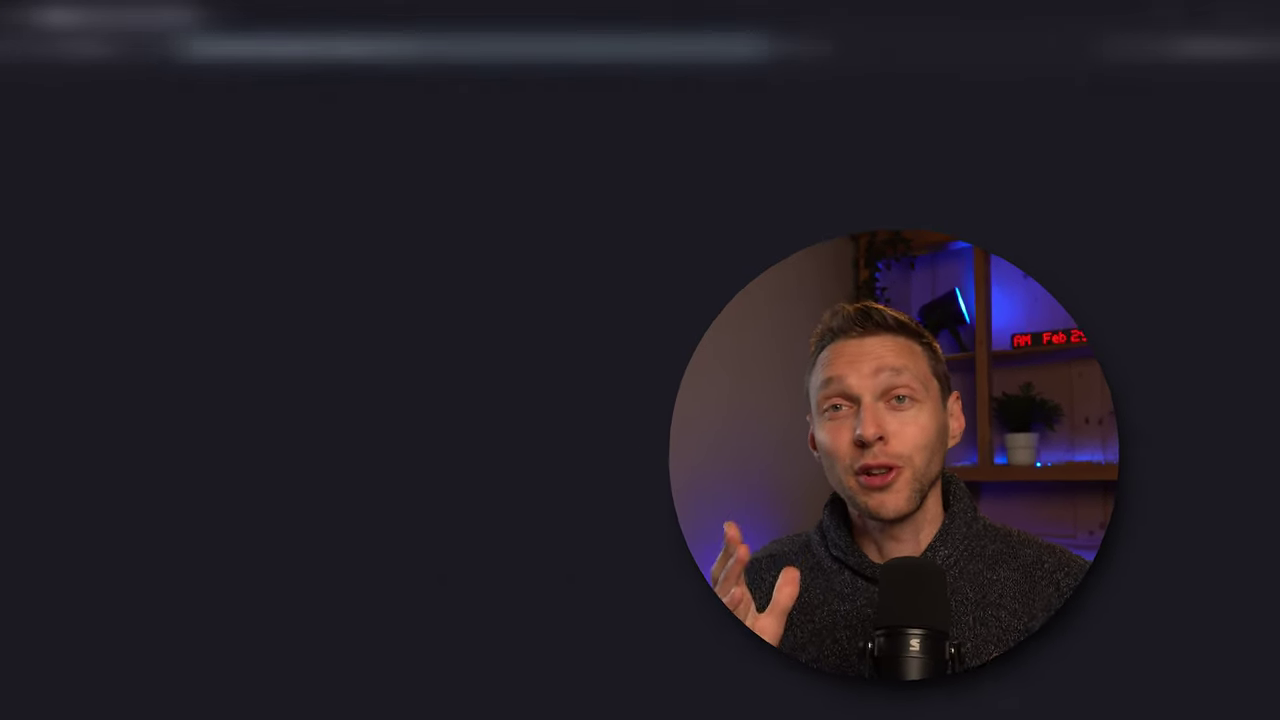
# Step: Open wp.discount/videoreview in the browser and go on to the Easy Video Reviews pricing plans
pyautogui.write('wp.discoun')
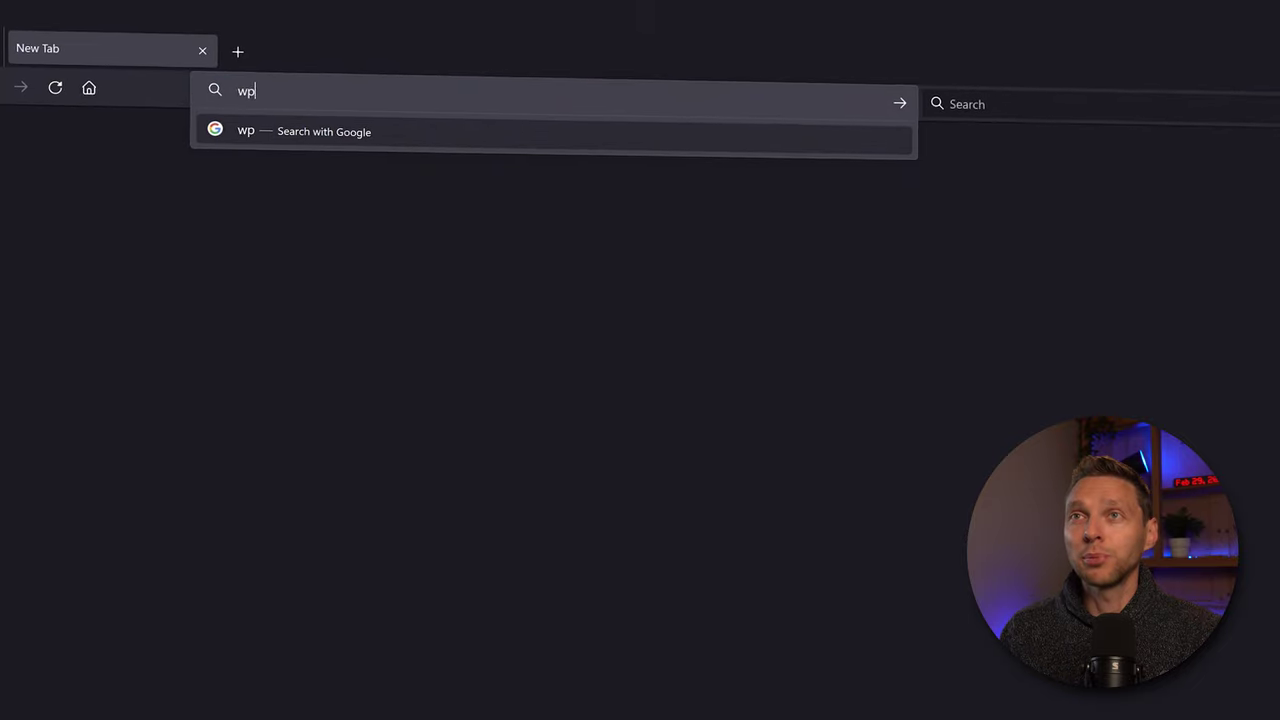
pyautogui.write('t/vi')
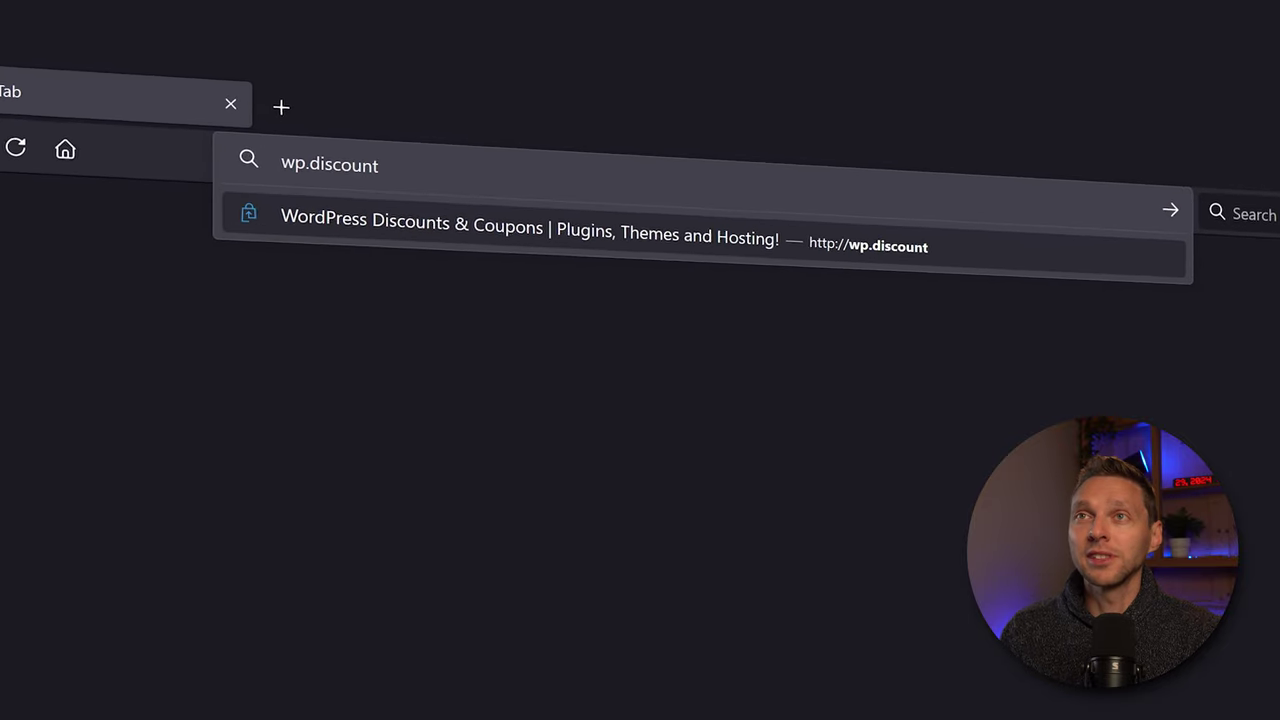
pyautogui.write('deoreview')
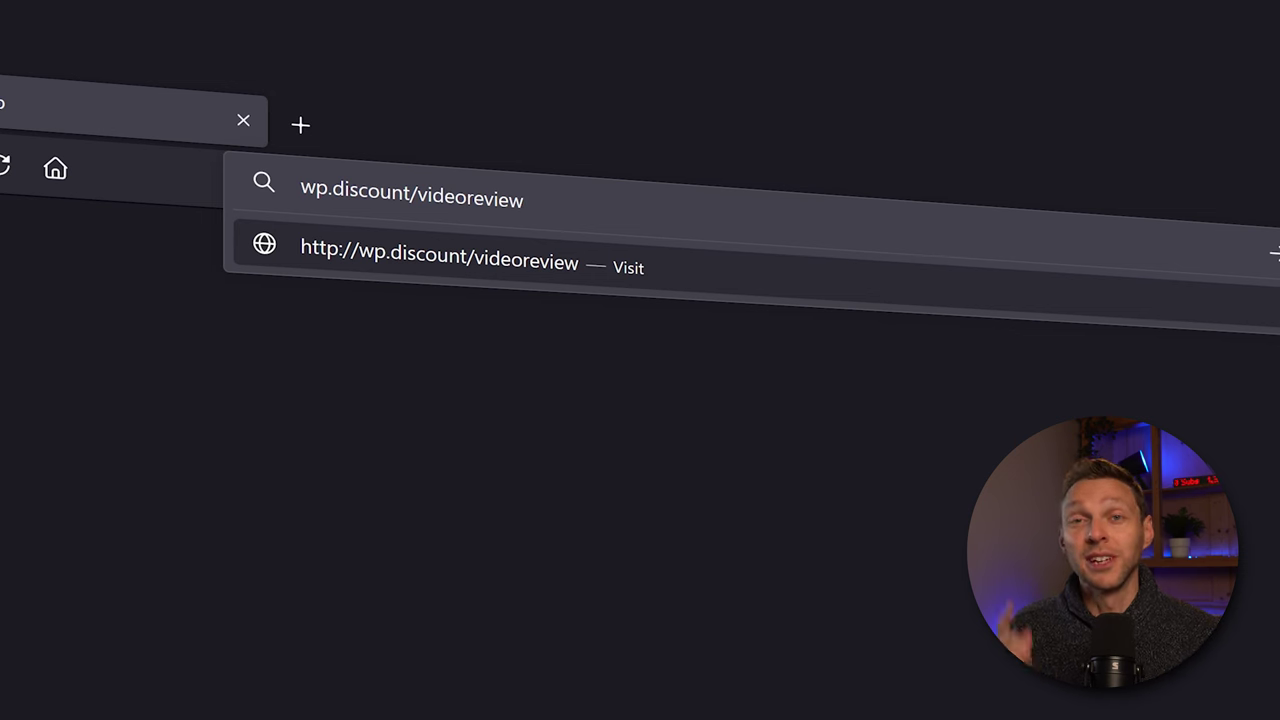
pyautogui.press('Return')
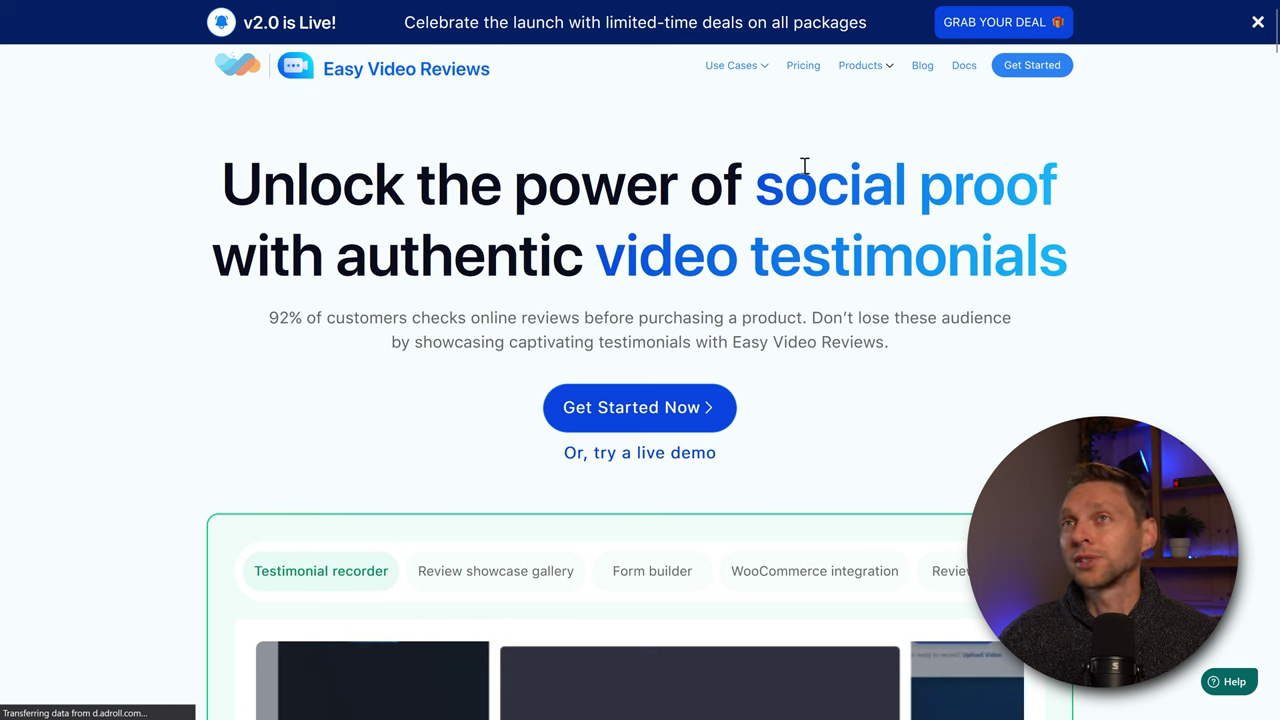
pyautogui.click(645, 415)
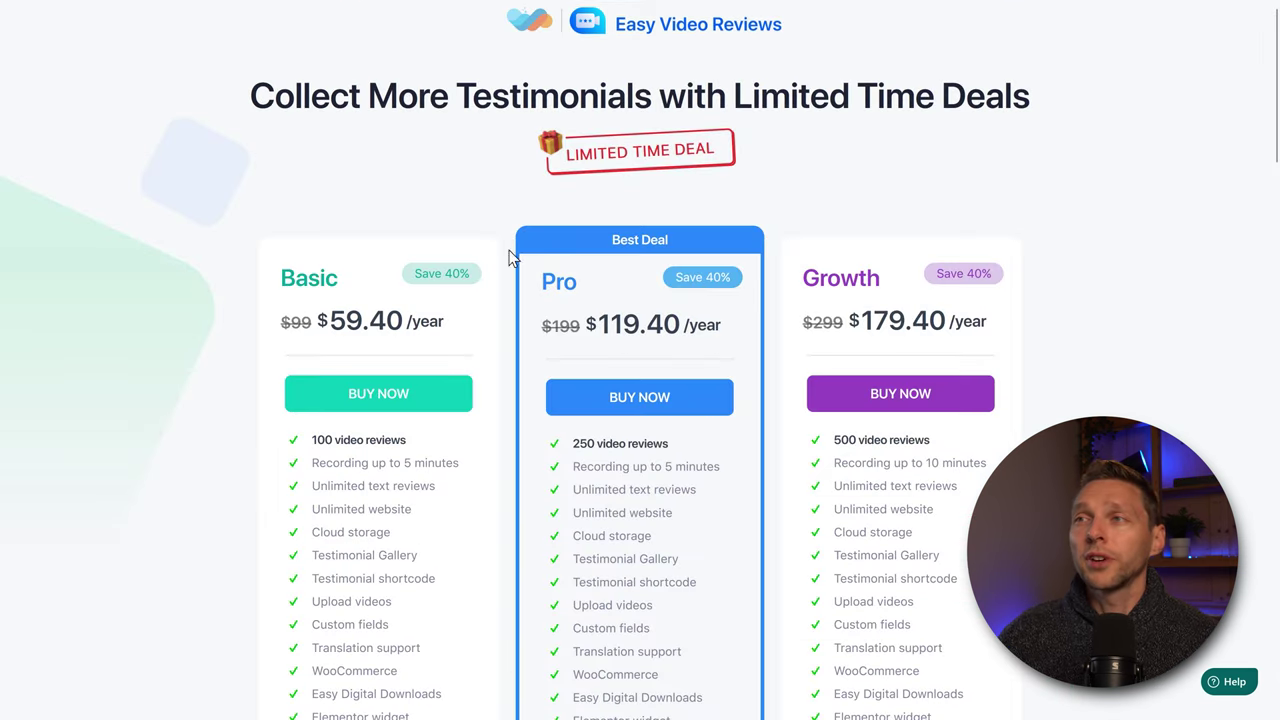
# Step: Examine the Basic, Pro and Growth plans, comparing their prices, video review limits, recording lengths and cloud storage
pyautogui.middleClick(1100, 211)
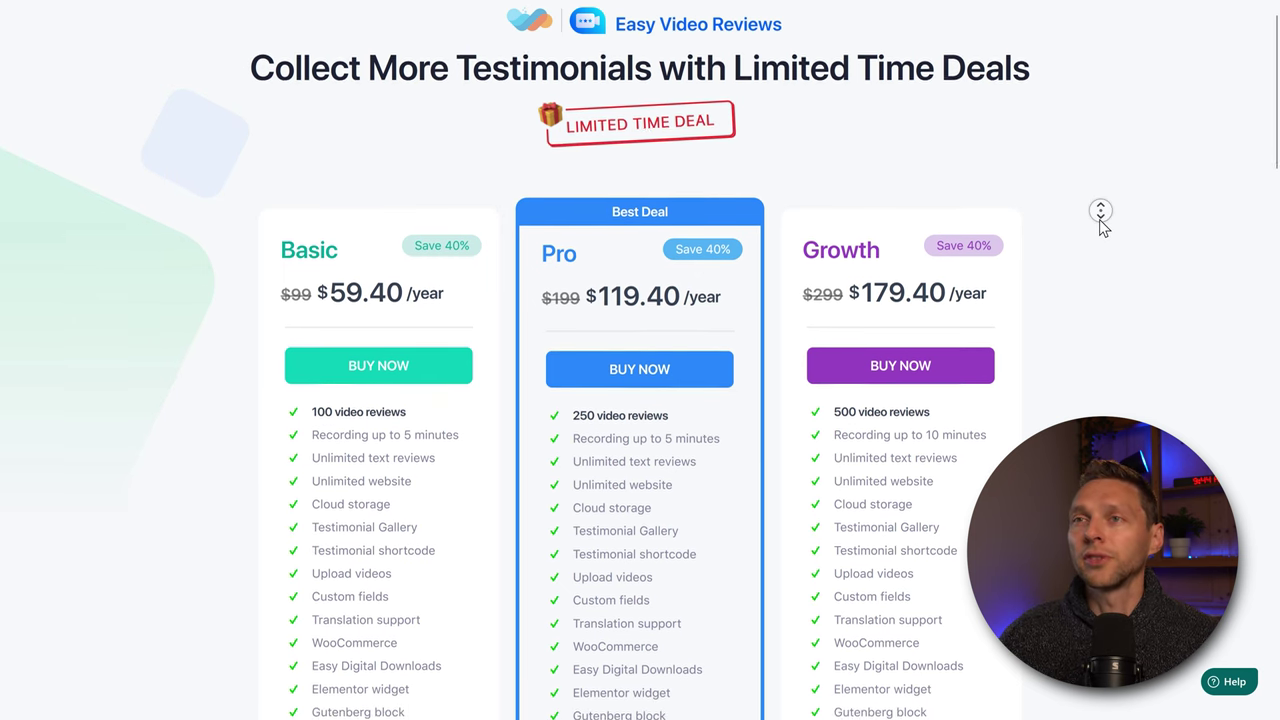
pyautogui.click(1101, 228)
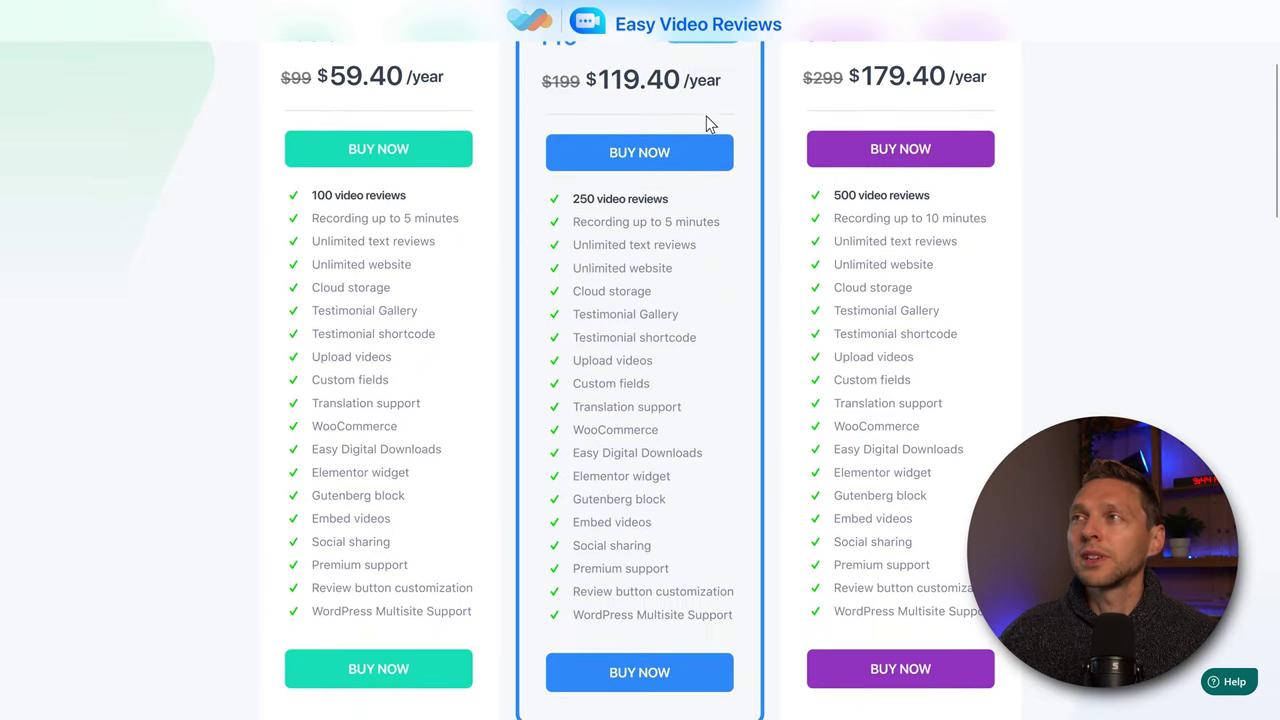
pyautogui.scroll(1, 728, 117)
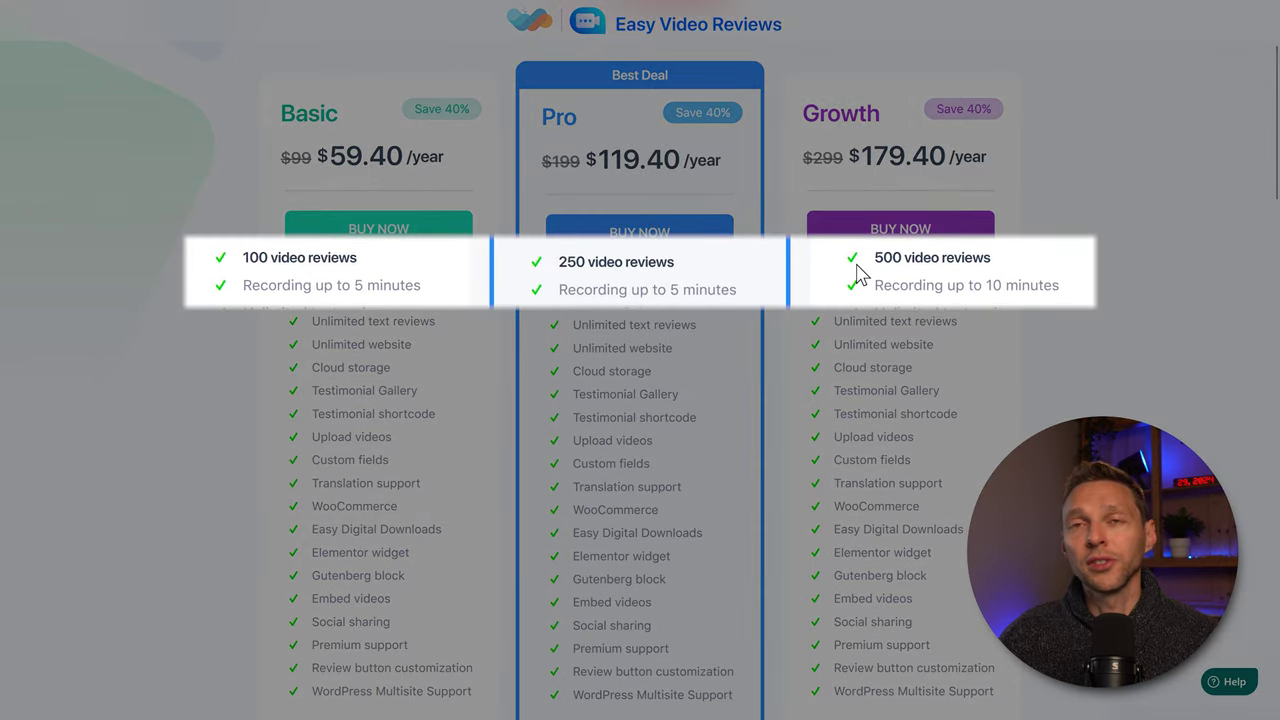
pyautogui.moveTo(352, 285); pyautogui.dragTo(404, 285)
pyautogui.moveTo(973, 285); pyautogui.dragTo(1030, 285)
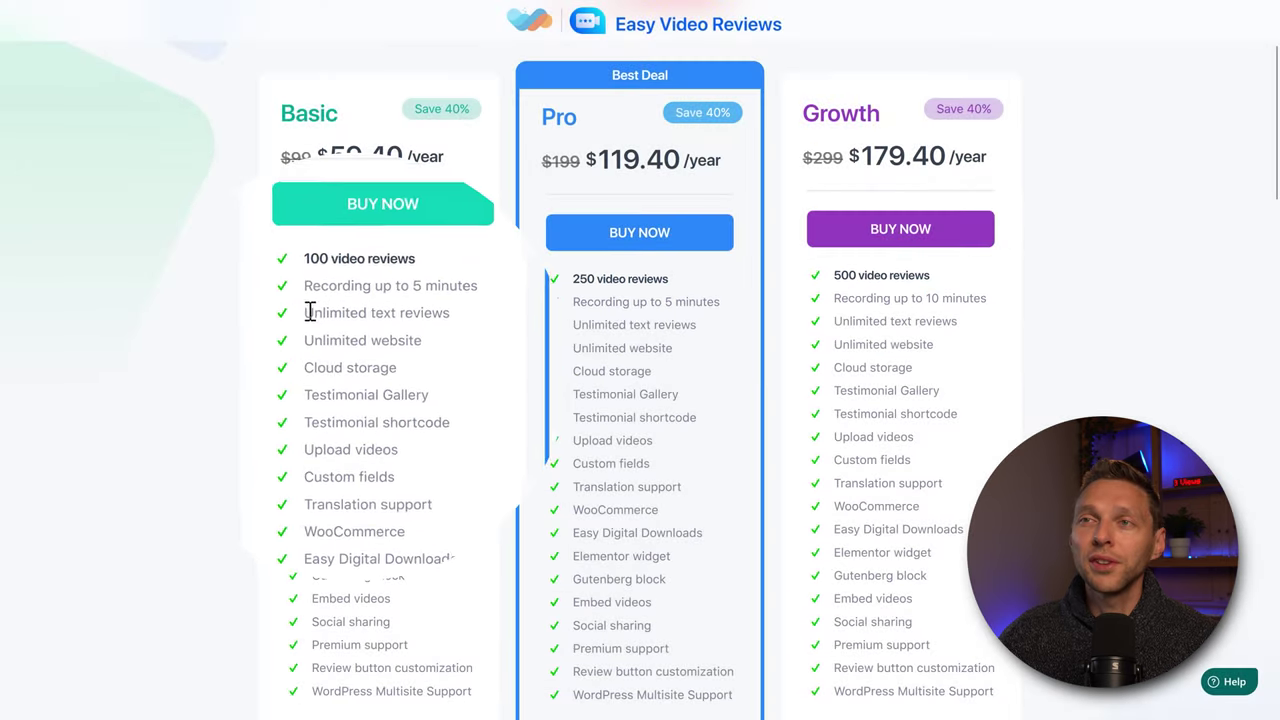
pyautogui.moveTo(313, 368); pyautogui.dragTo(428, 384)
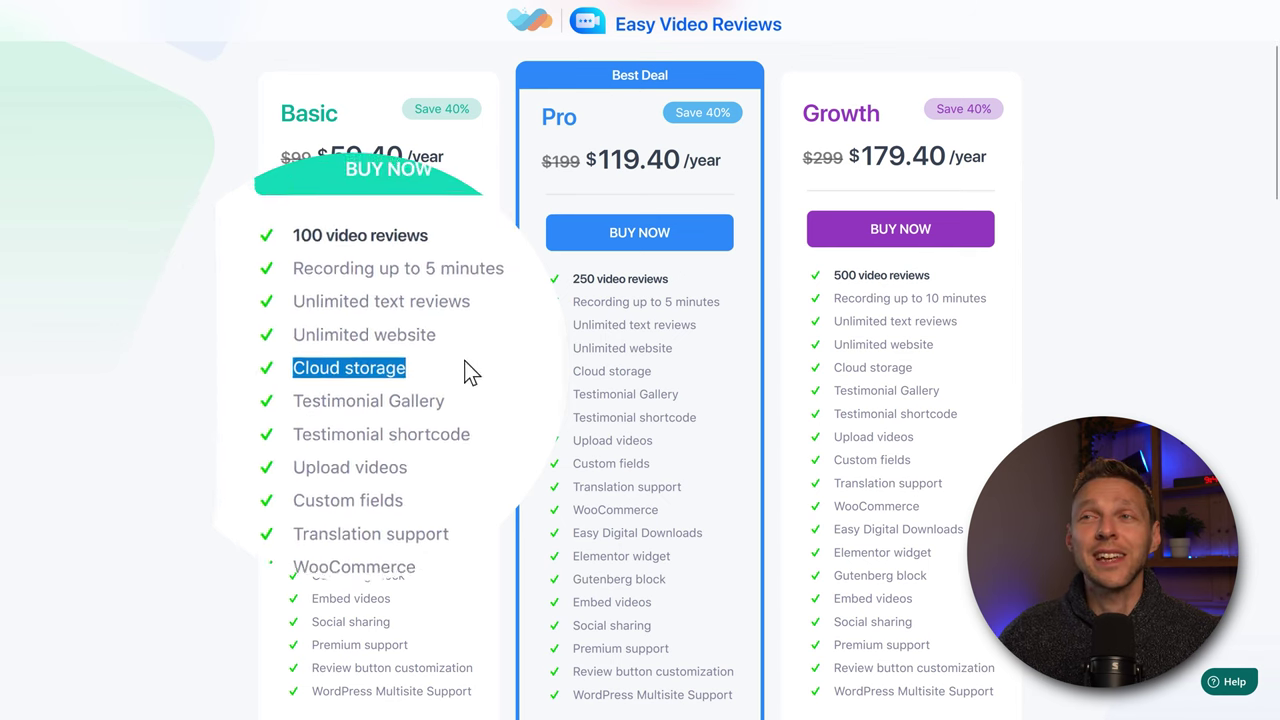
pyautogui.click(318, 278)
pyautogui.moveTo(318, 278); pyautogui.dragTo(449, 277)
pyautogui.click(452, 284)
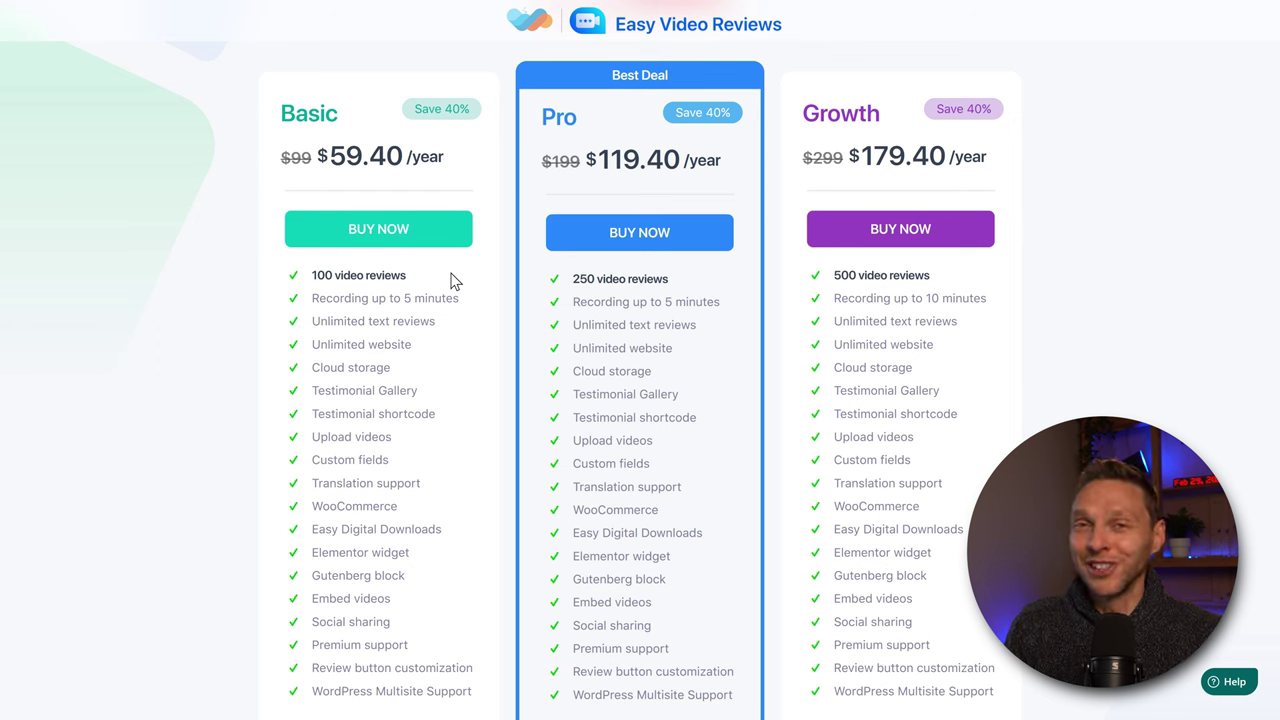
pyautogui.middleClick(480, 309)
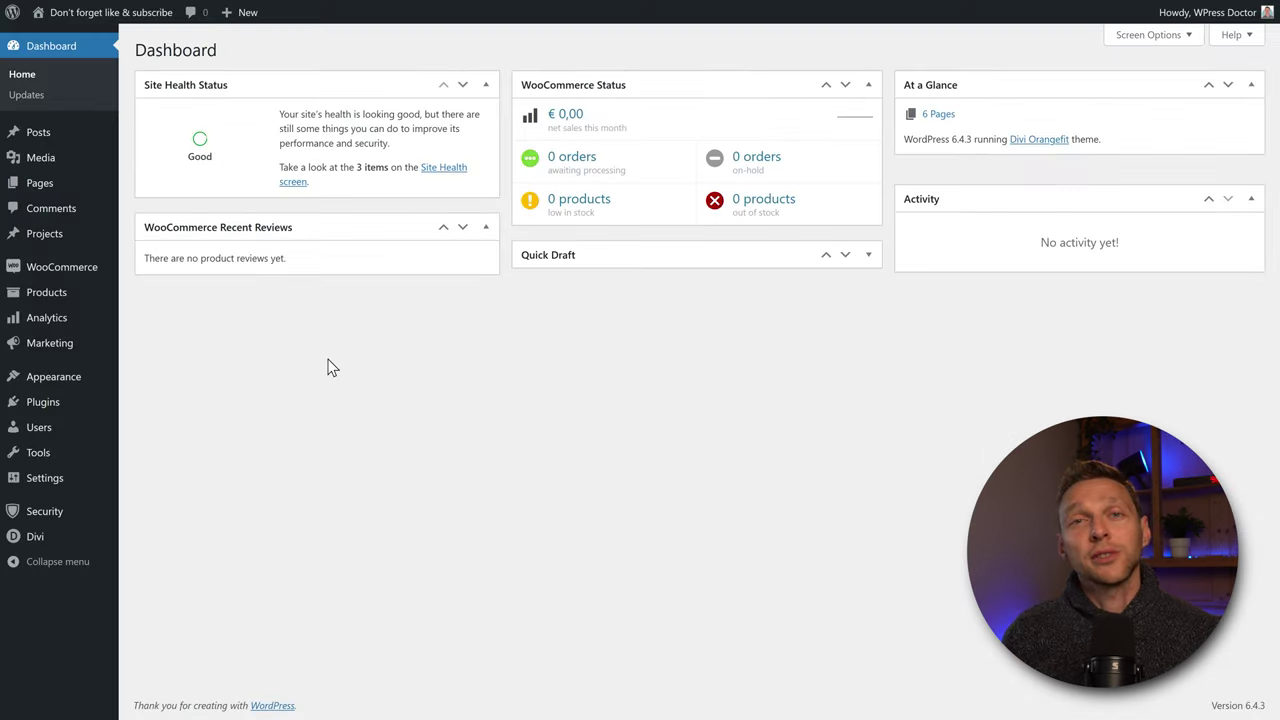
# Step: In the WordPress admin, search new plugins for "easy video review", and install and activate Easy Video Reviews by WPPOOL
pyautogui.moveTo(60, 405)
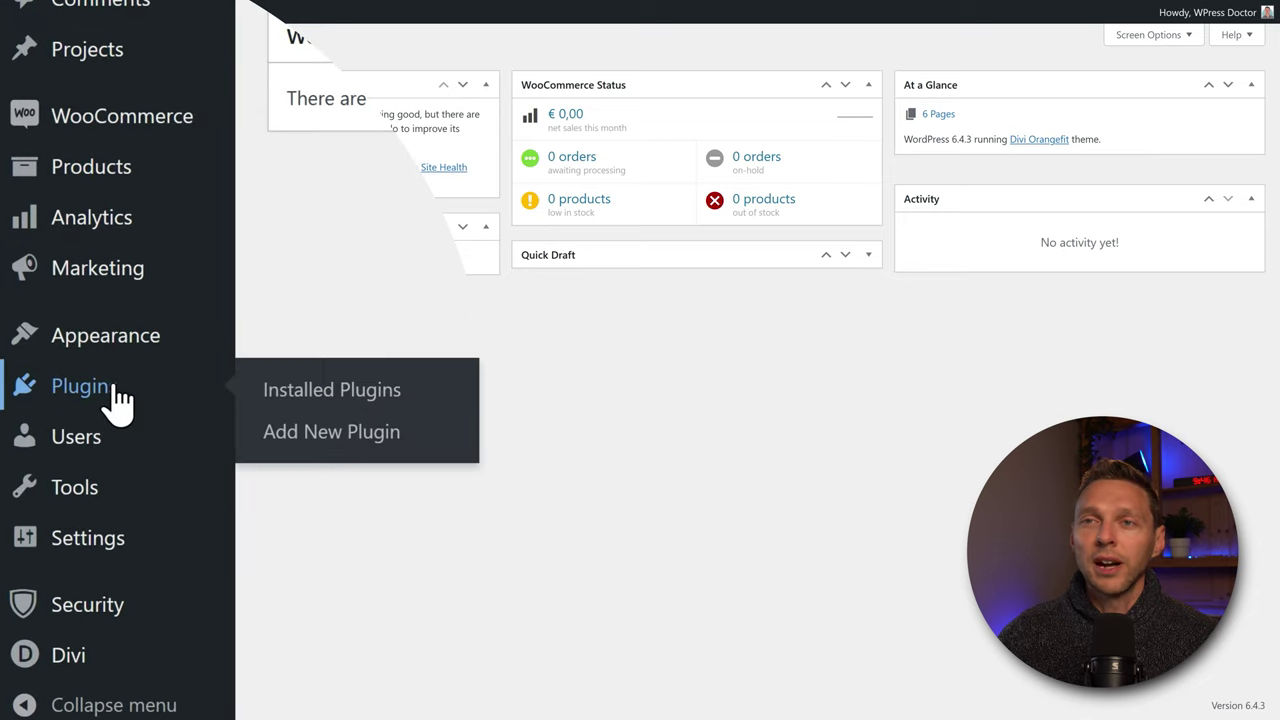
pyautogui.click(310, 440)
pyautogui.write('easy video review')
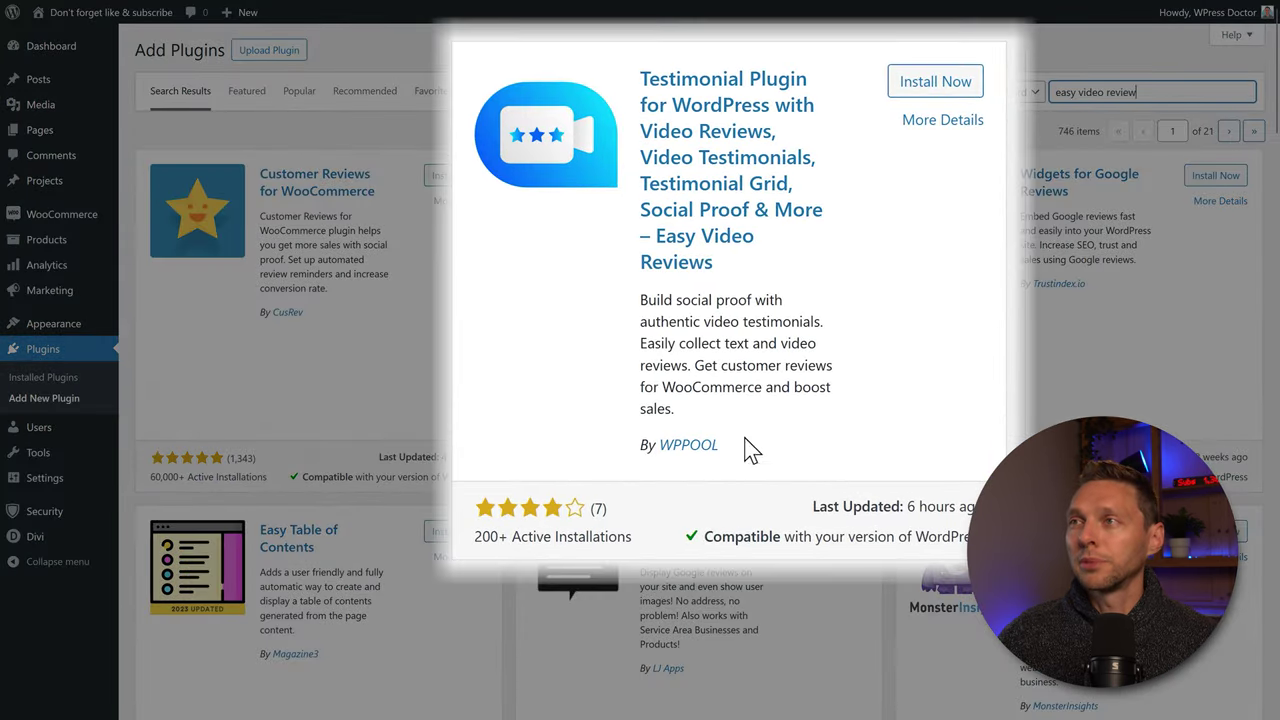
pyautogui.click(955, 88)
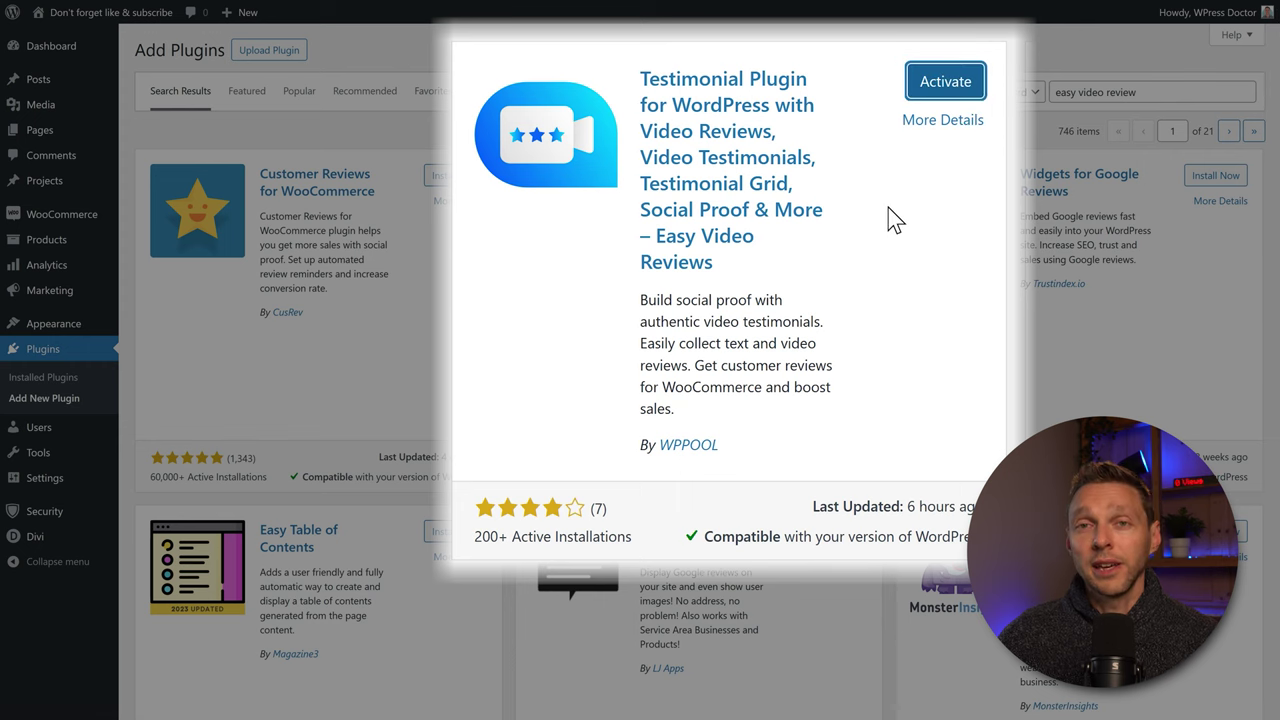
pyautogui.click(945, 81)
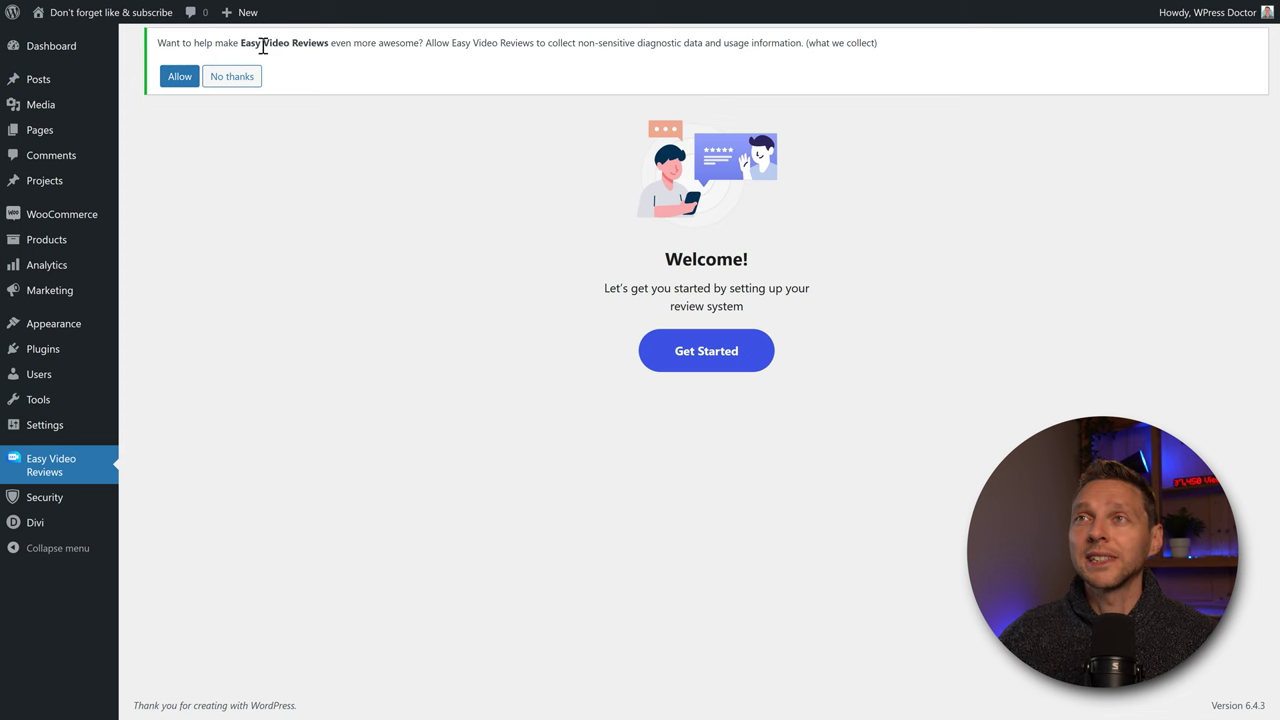
# Step: Allow Easy Video Reviews to collect non-sensitive diagnostic data and start setting up the review system
pyautogui.moveTo(498, 44); pyautogui.dragTo(862, 44)
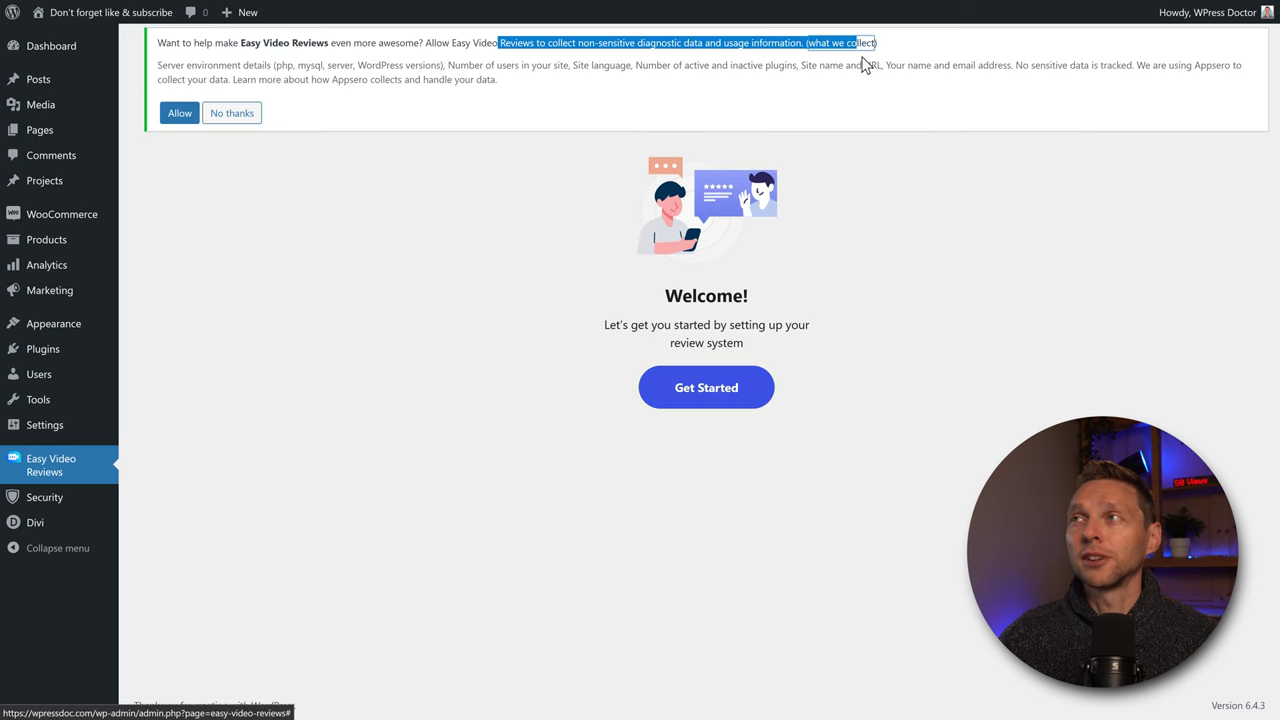
pyautogui.click(899, 52)
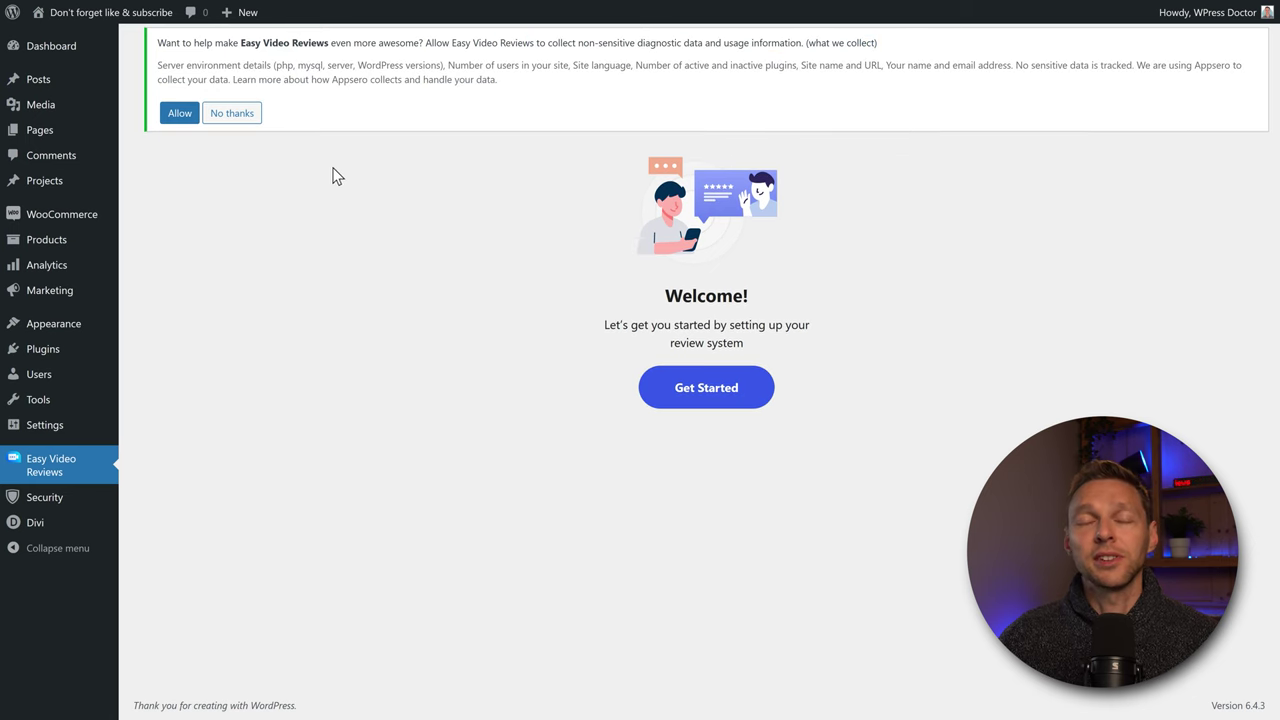
pyautogui.click(180, 116)
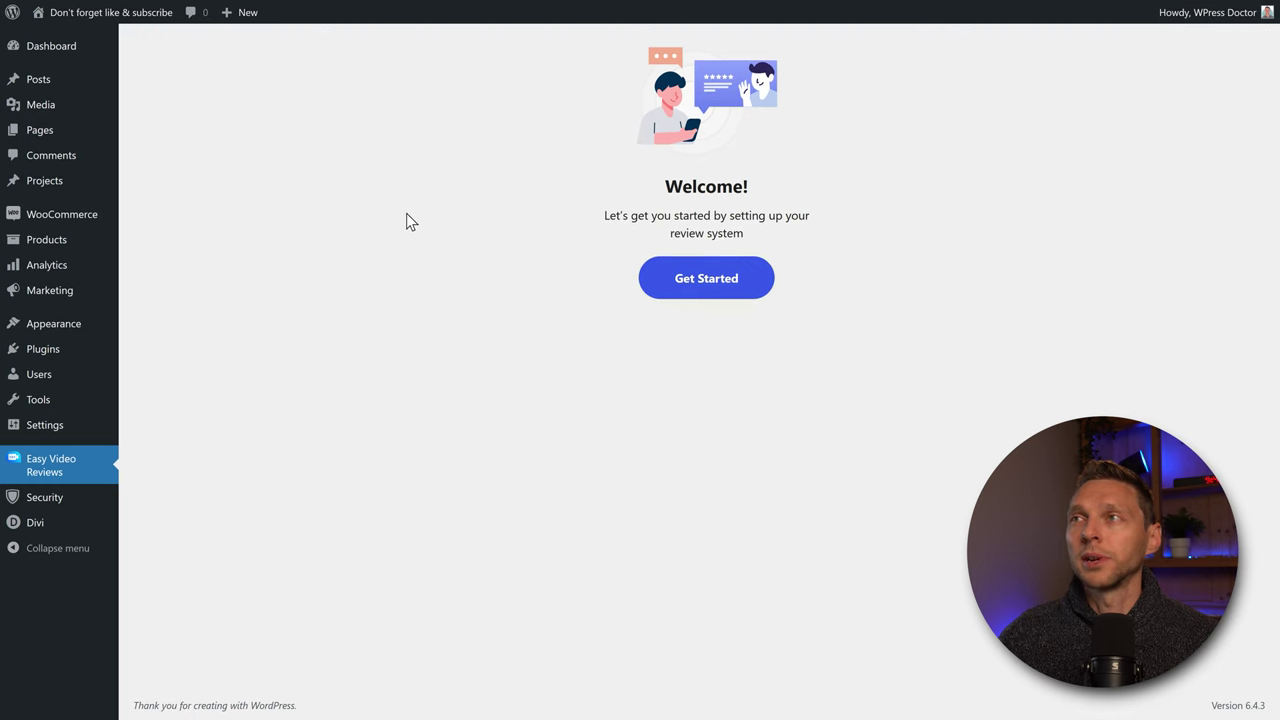
pyautogui.click(703, 280)
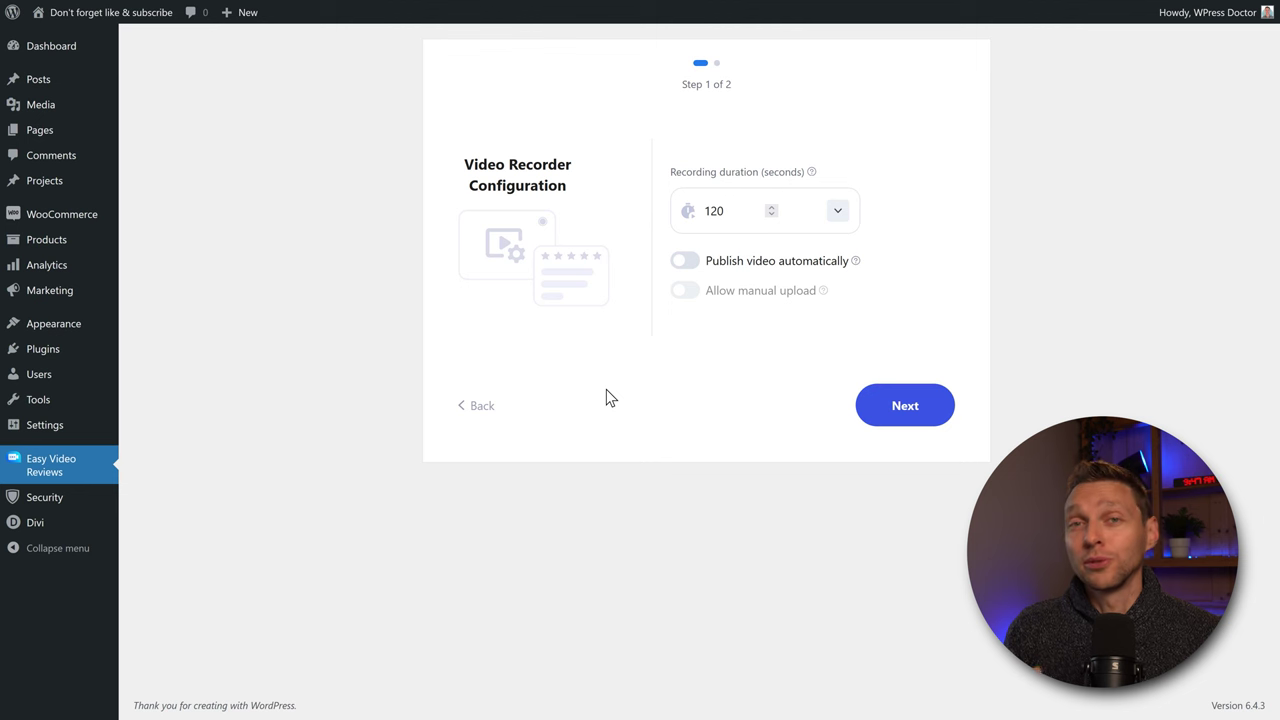
# Step: Try to set the recording duration to 3m (180 seconds) and dismiss the premium offer
pyautogui.click(722, 214)
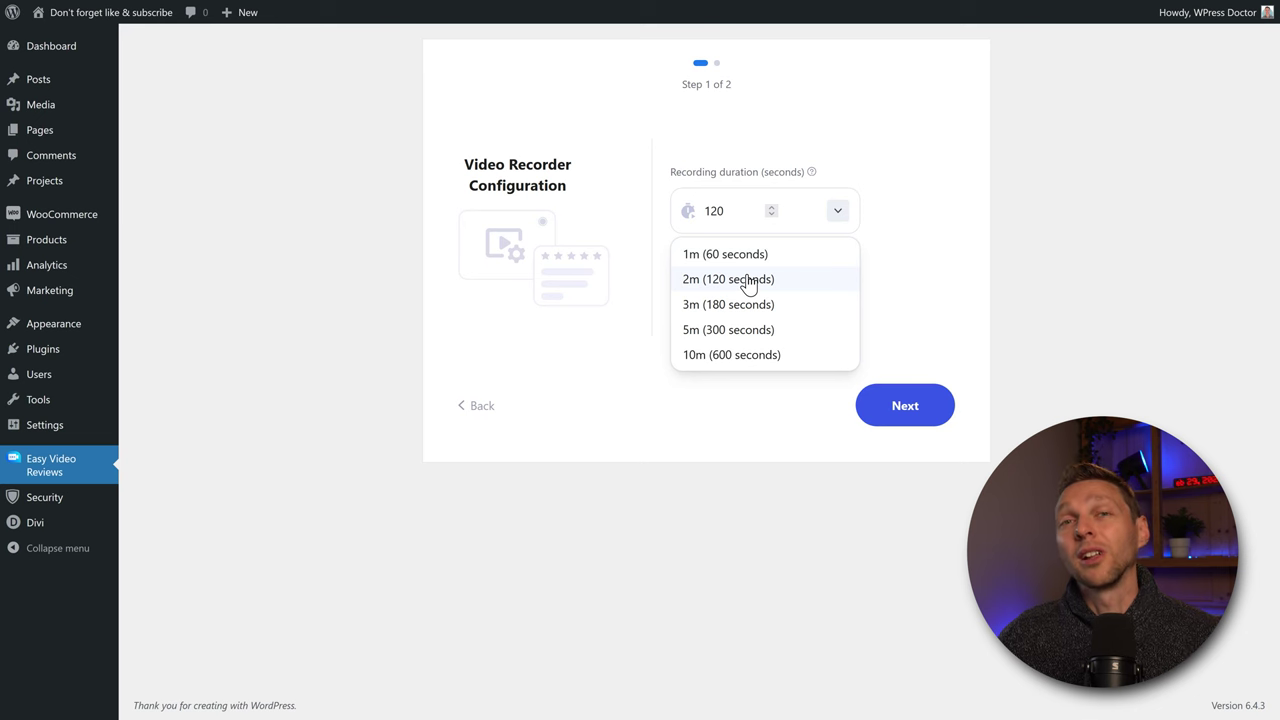
pyautogui.click(737, 305)
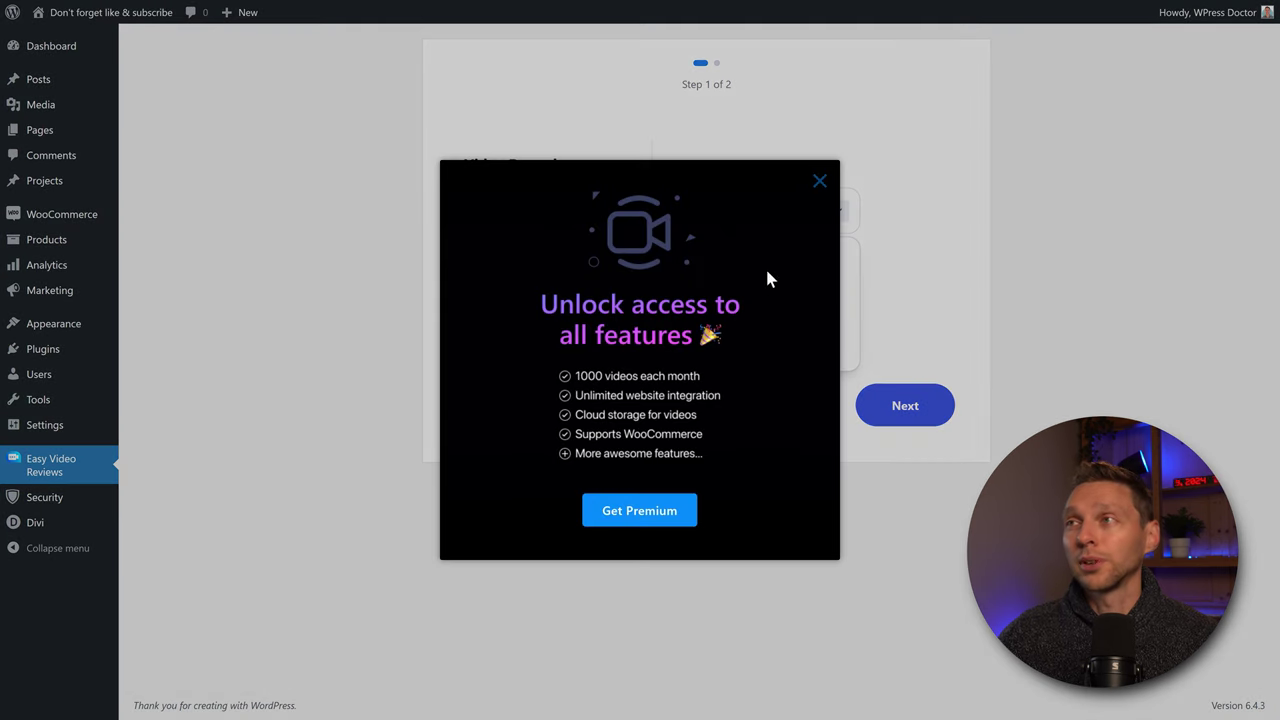
pyautogui.click(820, 180)
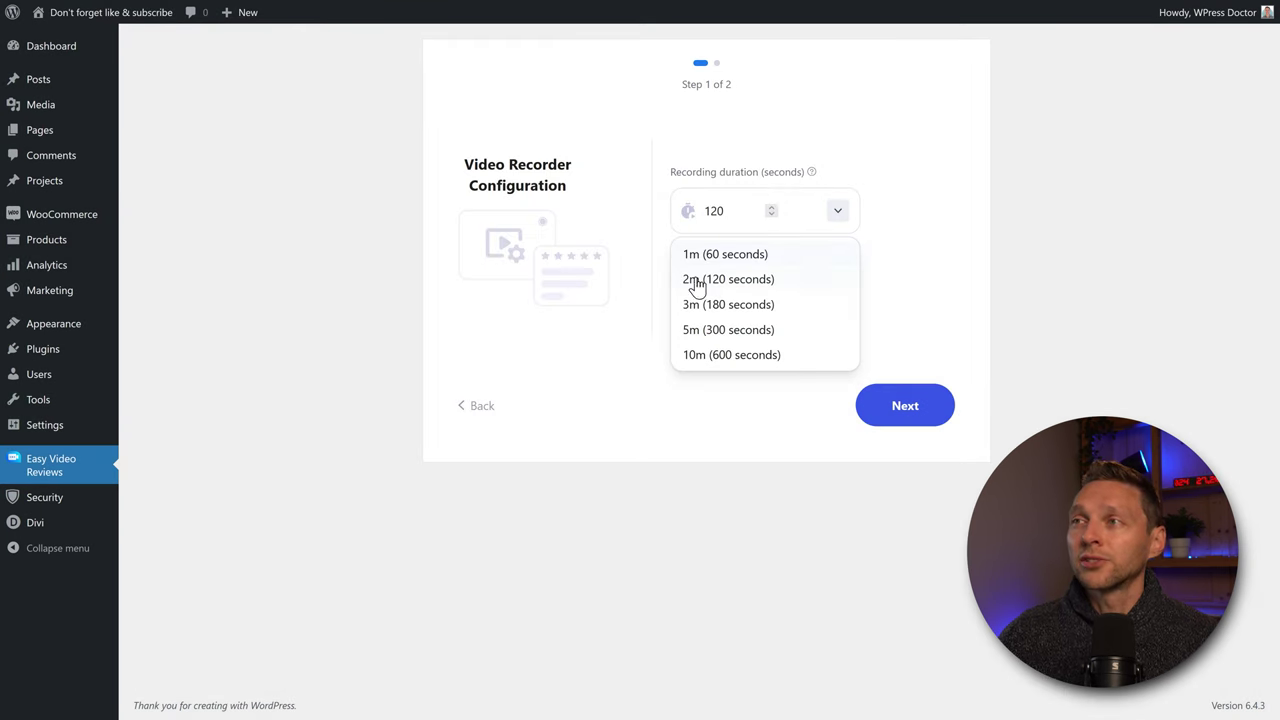
# Step: Try a recording duration of 1m (60 seconds) and return it to 2m (120 seconds)
pyautogui.click(727, 257)
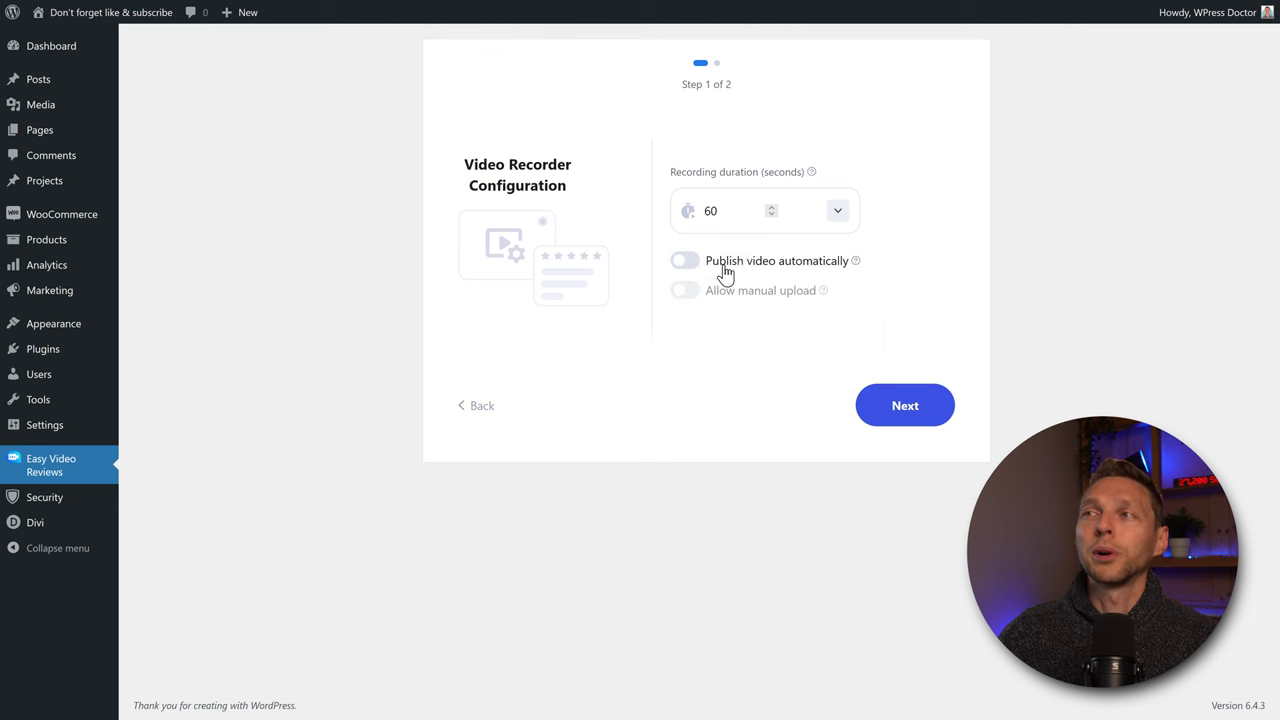
pyautogui.click(716, 211)
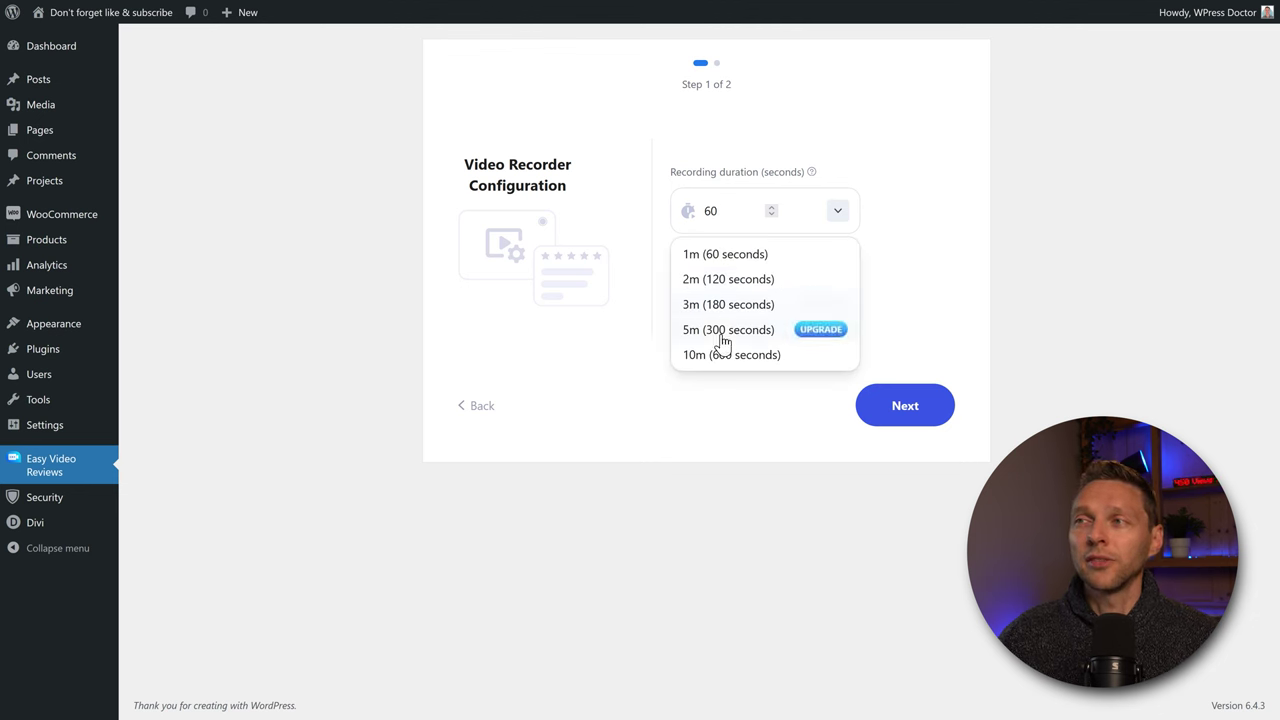
pyautogui.click(731, 286)
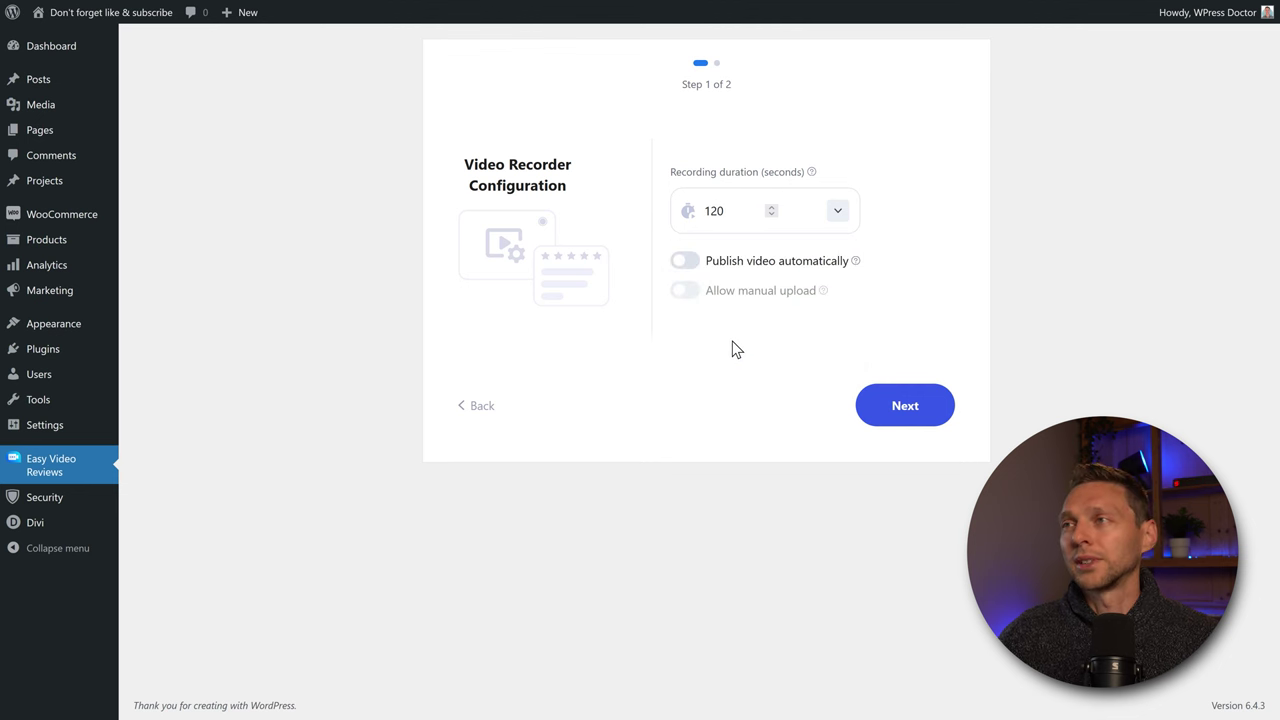
# Step: Switch automatic video publishing on and off again, and try to allow manual upload
pyautogui.click(686, 264)
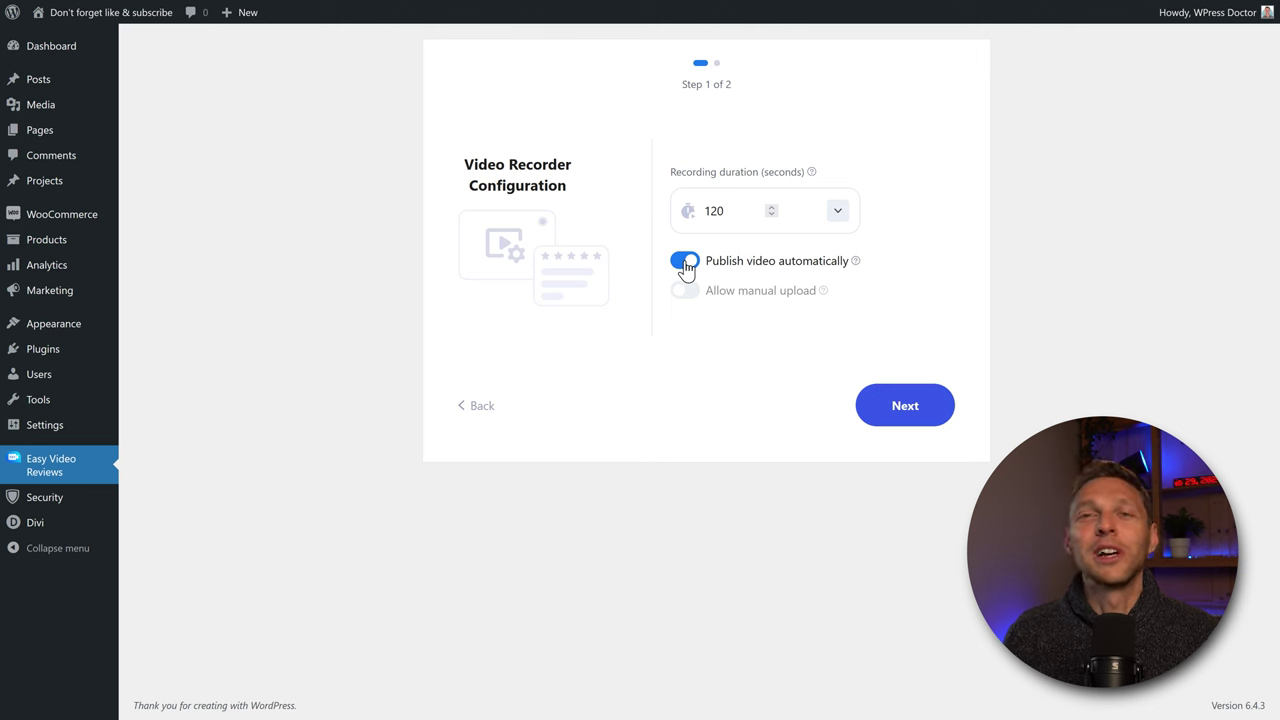
pyautogui.click(685, 262)
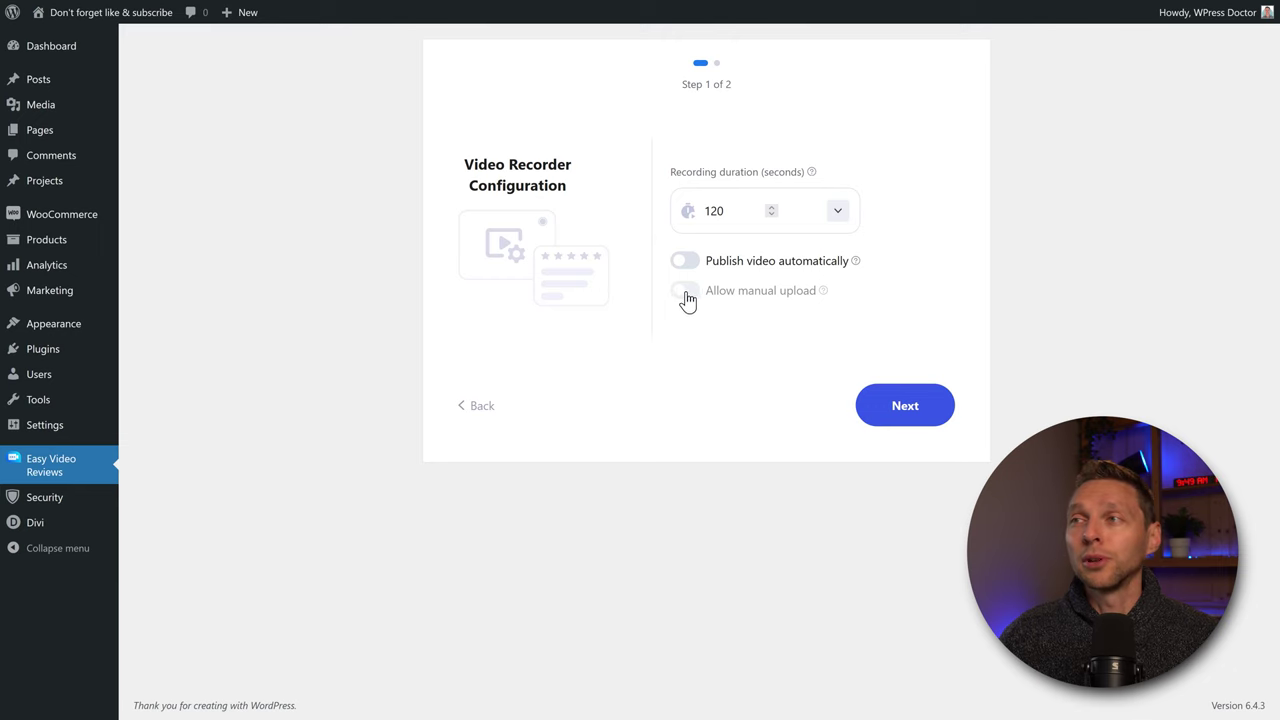
pyautogui.click(685, 290)
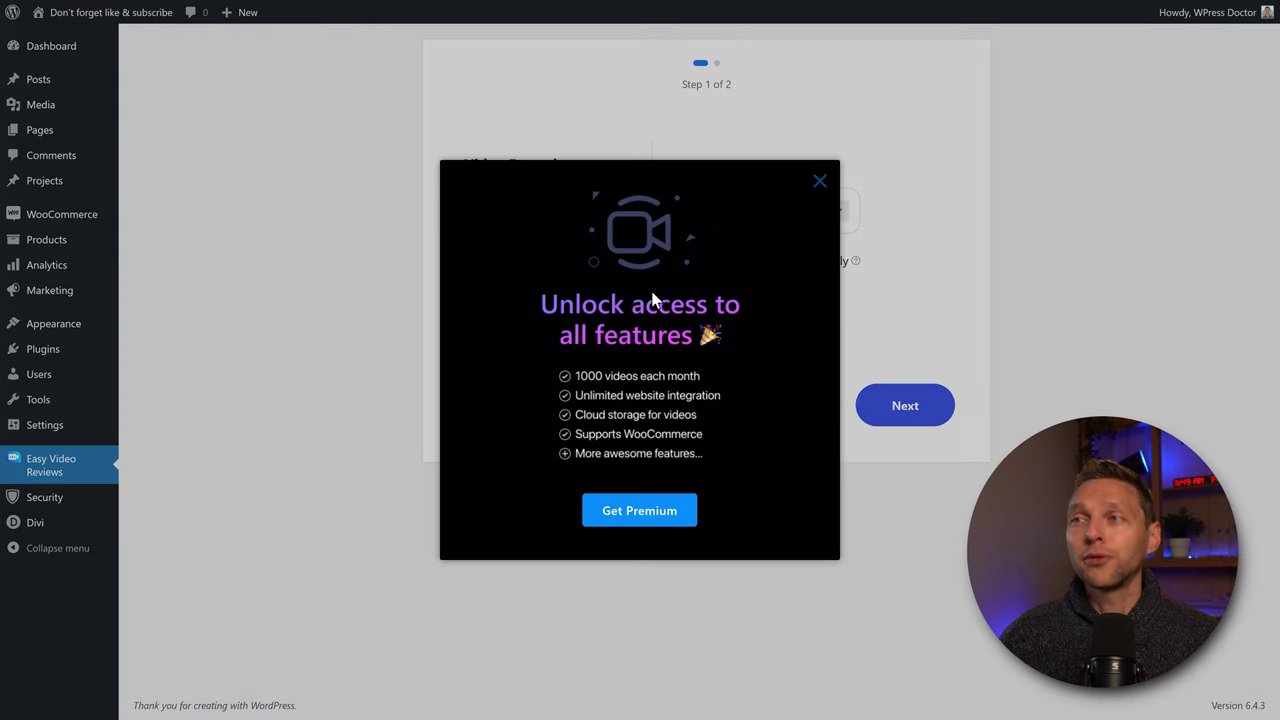
pyautogui.click(820, 185)
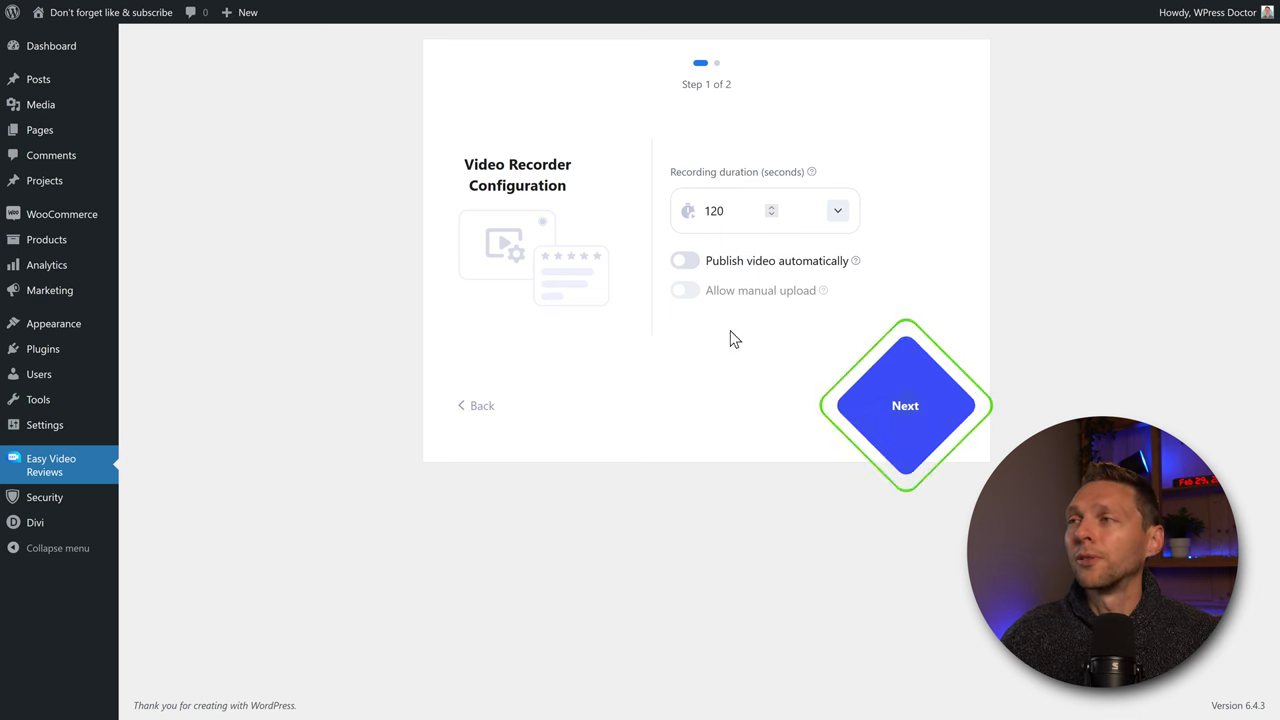
# Step: Accept the video recorder configuration and the review options with text reviews enabled
pyautogui.click(905, 407)
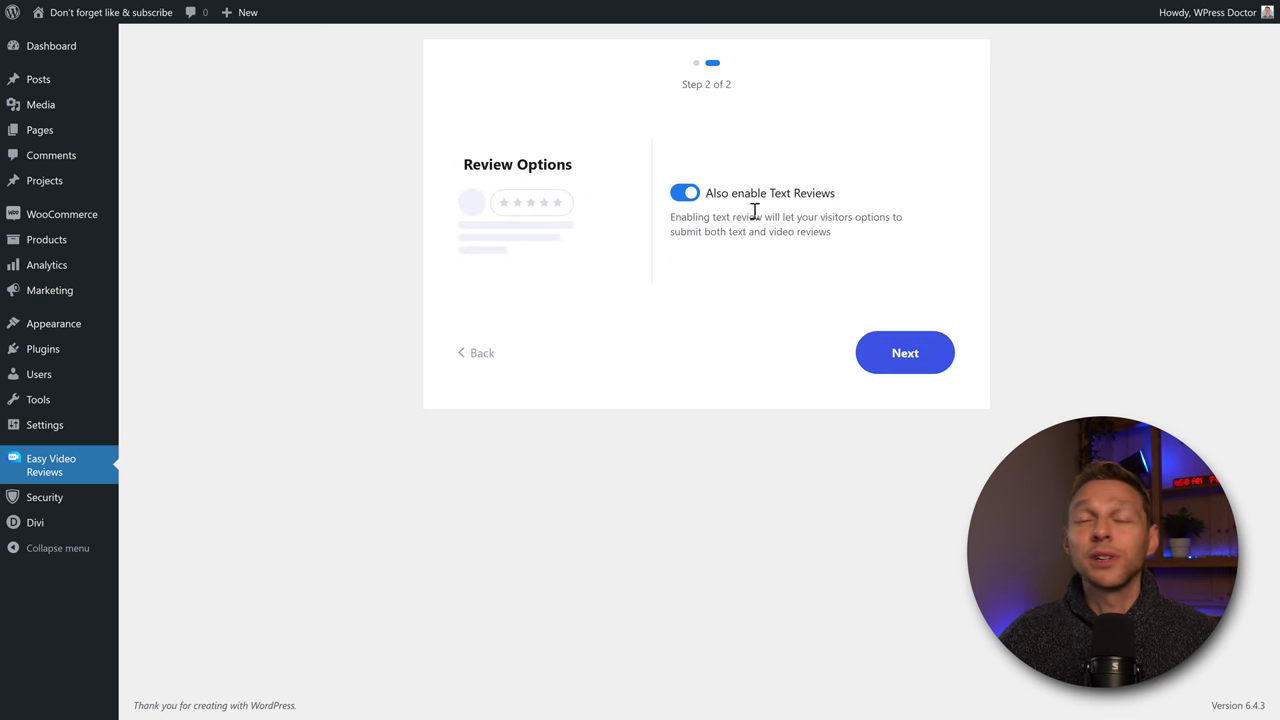
pyautogui.click(906, 358)
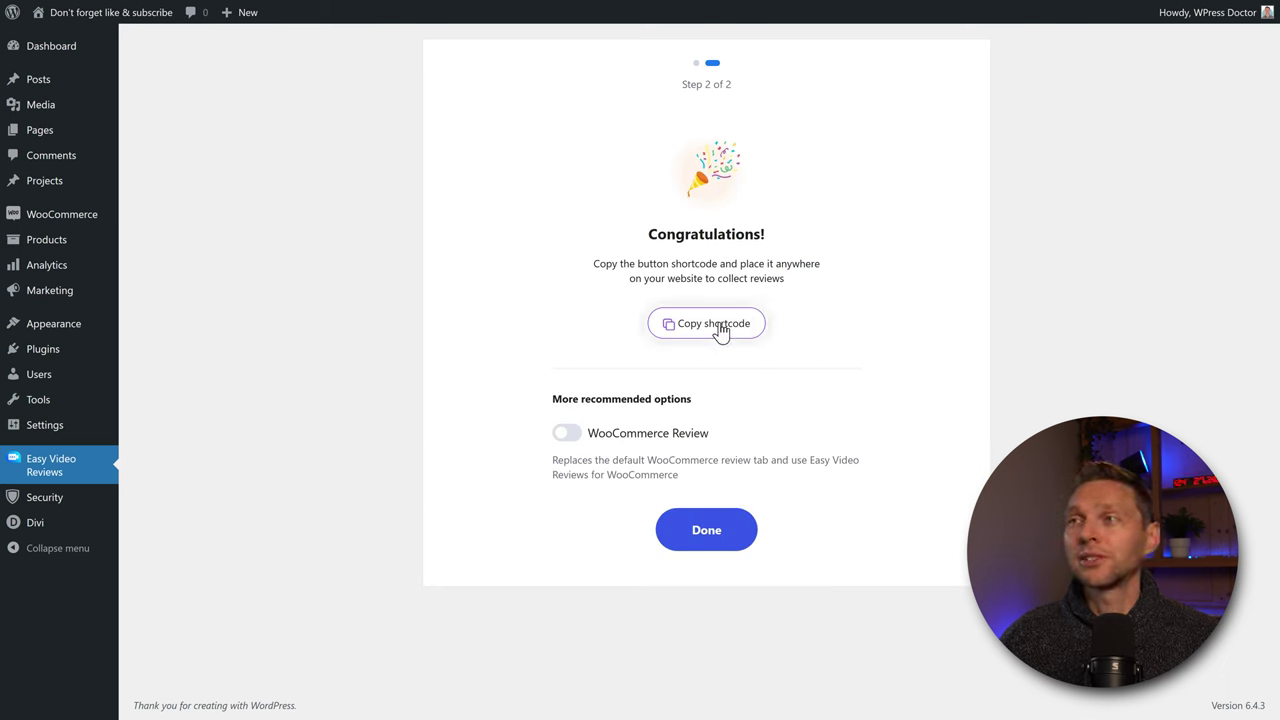
# Step: Copy the review button shortcode and enable WooCommerce Review to replace the default WooCommerce review tab
pyautogui.click(713, 323)
pyautogui.click(720, 328)
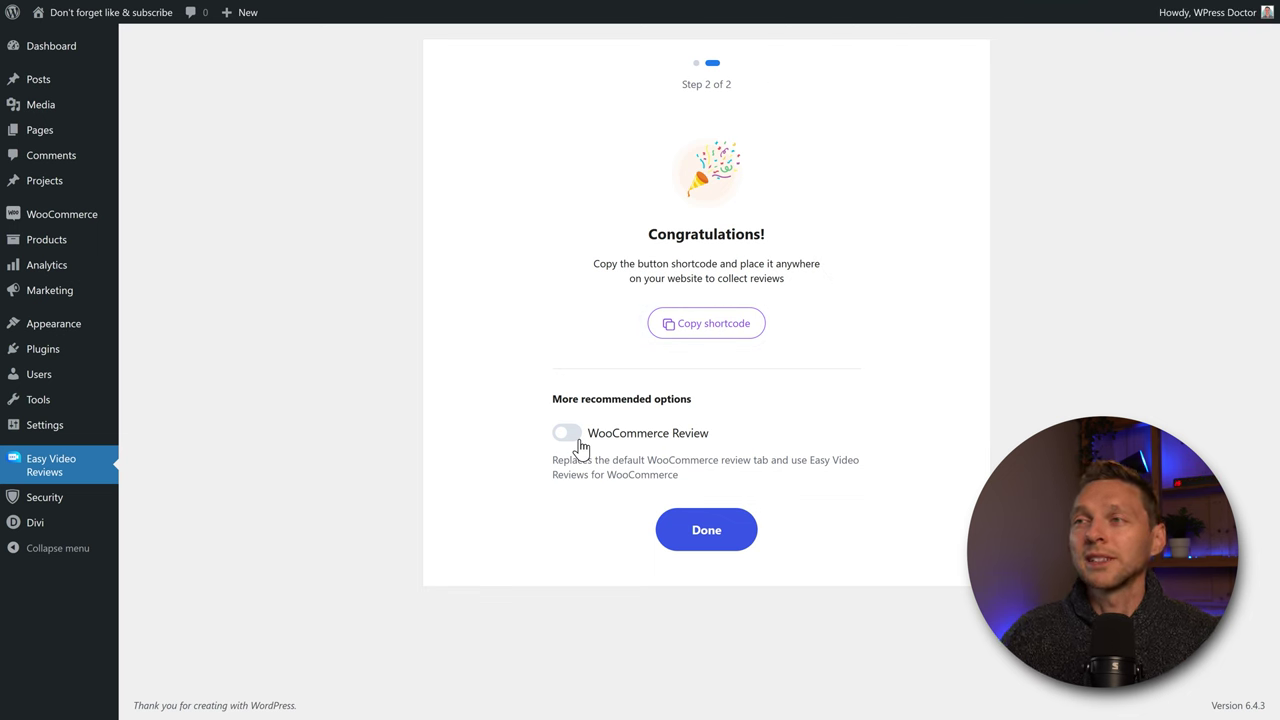
pyautogui.click(566, 438)
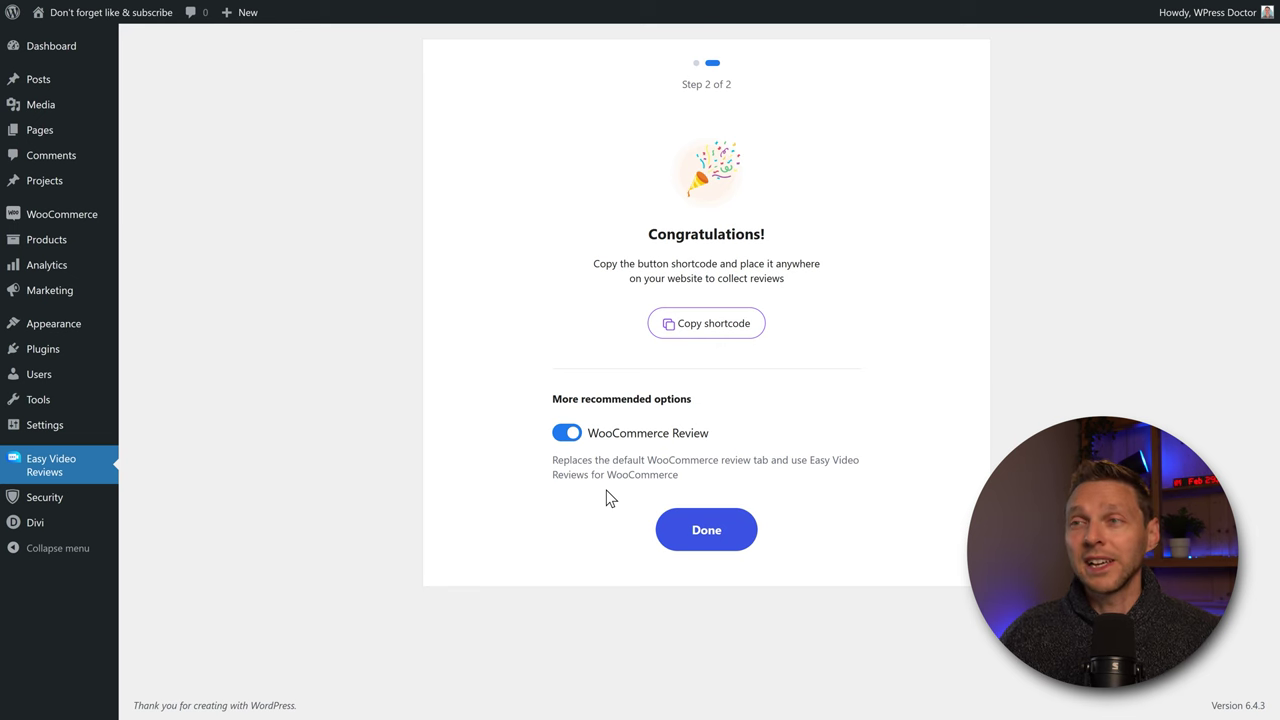
# Step: Finish the plugin setup and skip the introduction to review folders
pyautogui.click(703, 528)
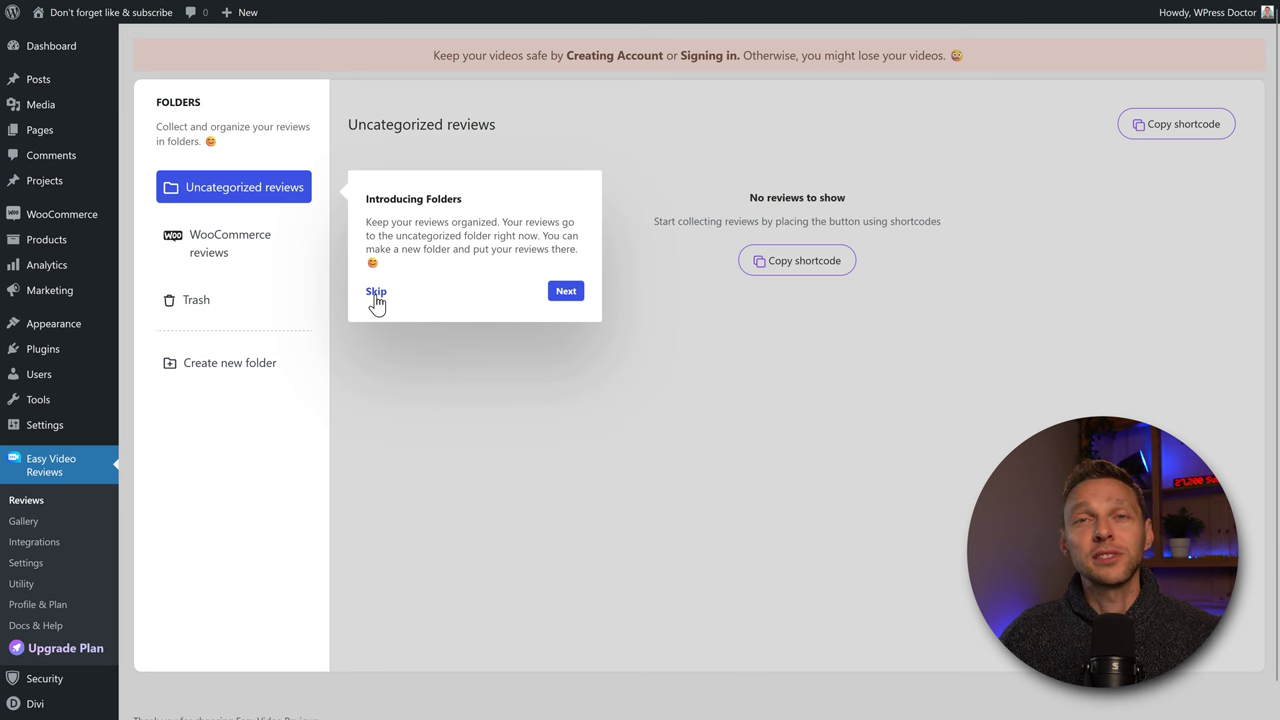
pyautogui.click(376, 293)
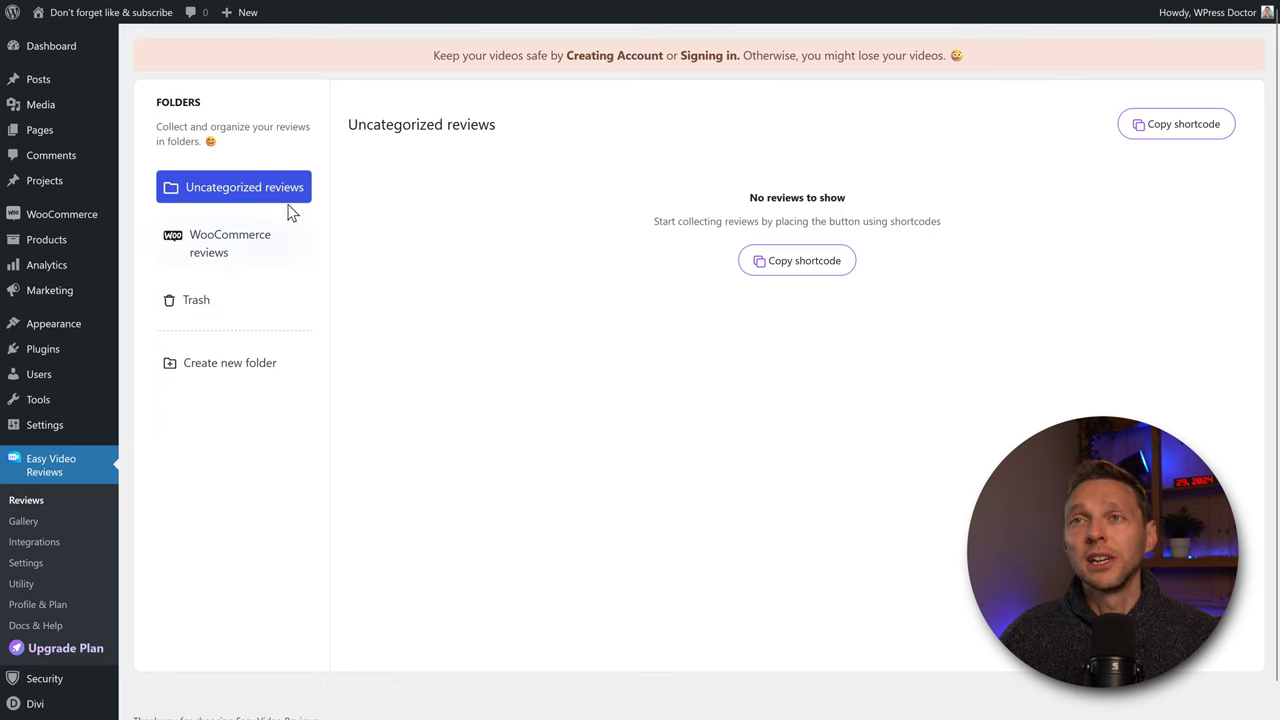
# Step: Create a review folder named Proteins
pyautogui.click(229, 363)
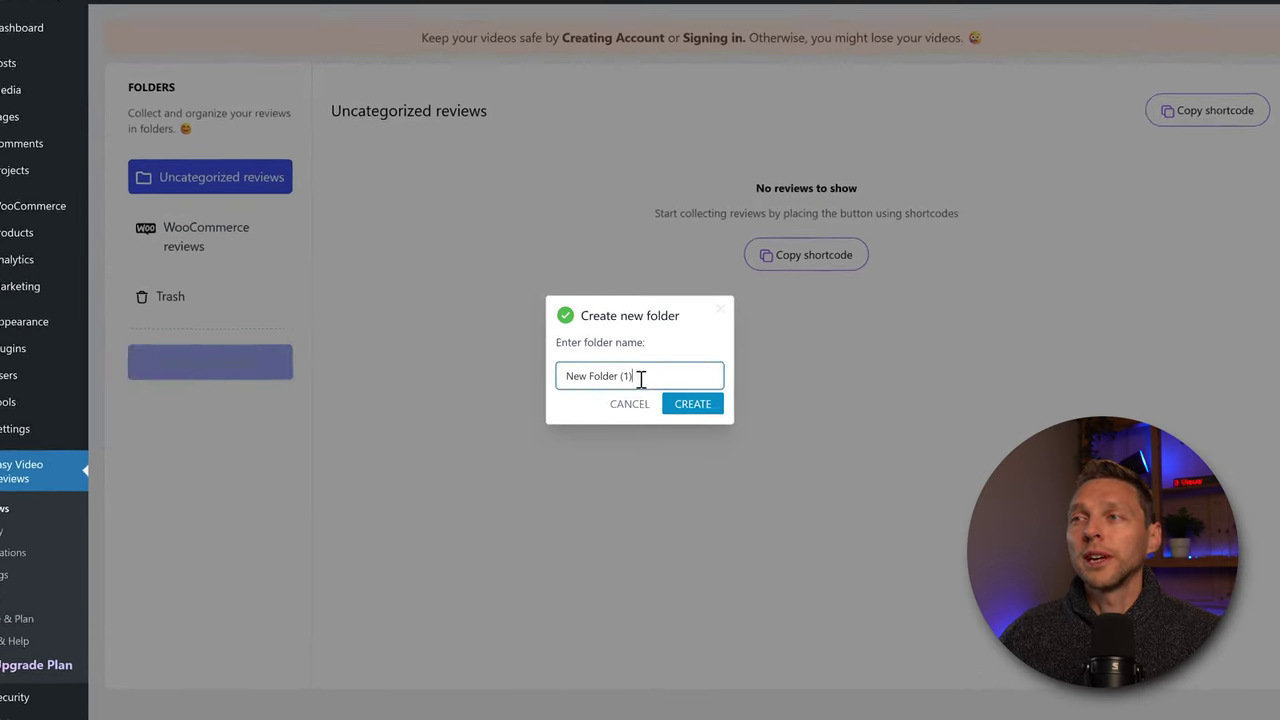
pyautogui.moveTo(640, 377); pyautogui.dragTo(522, 434)
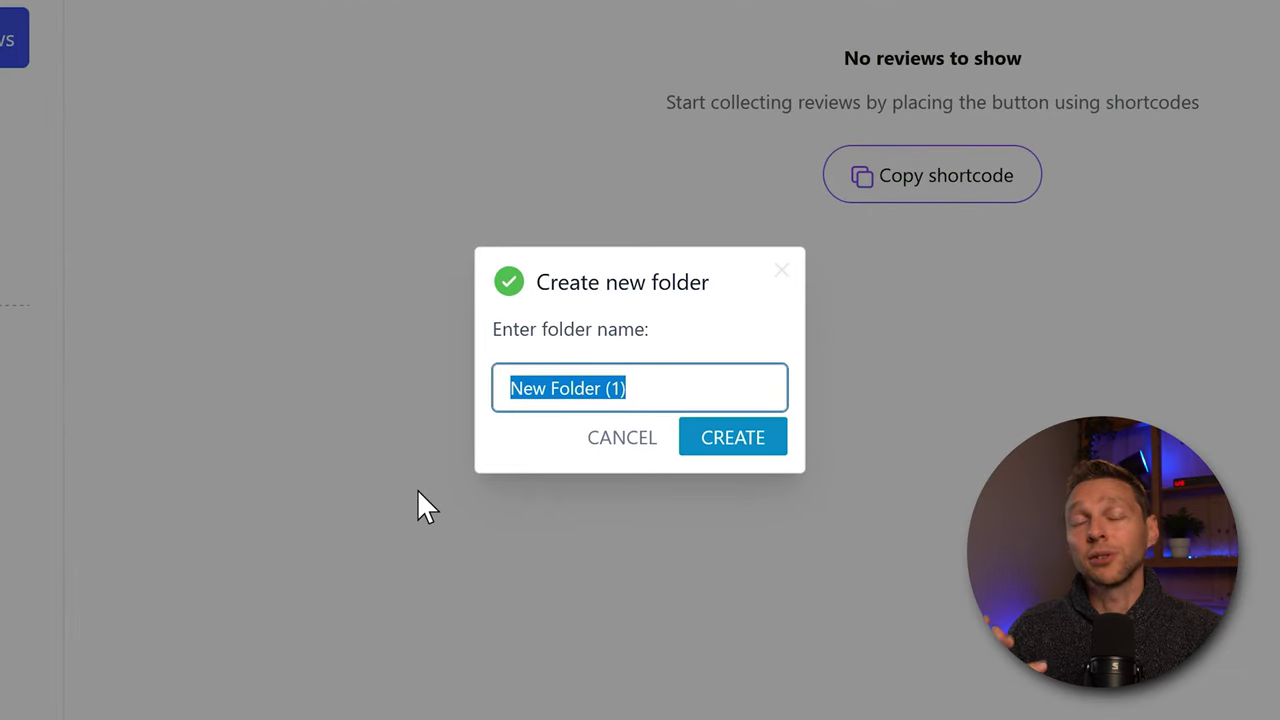
pyautogui.write('Proet')
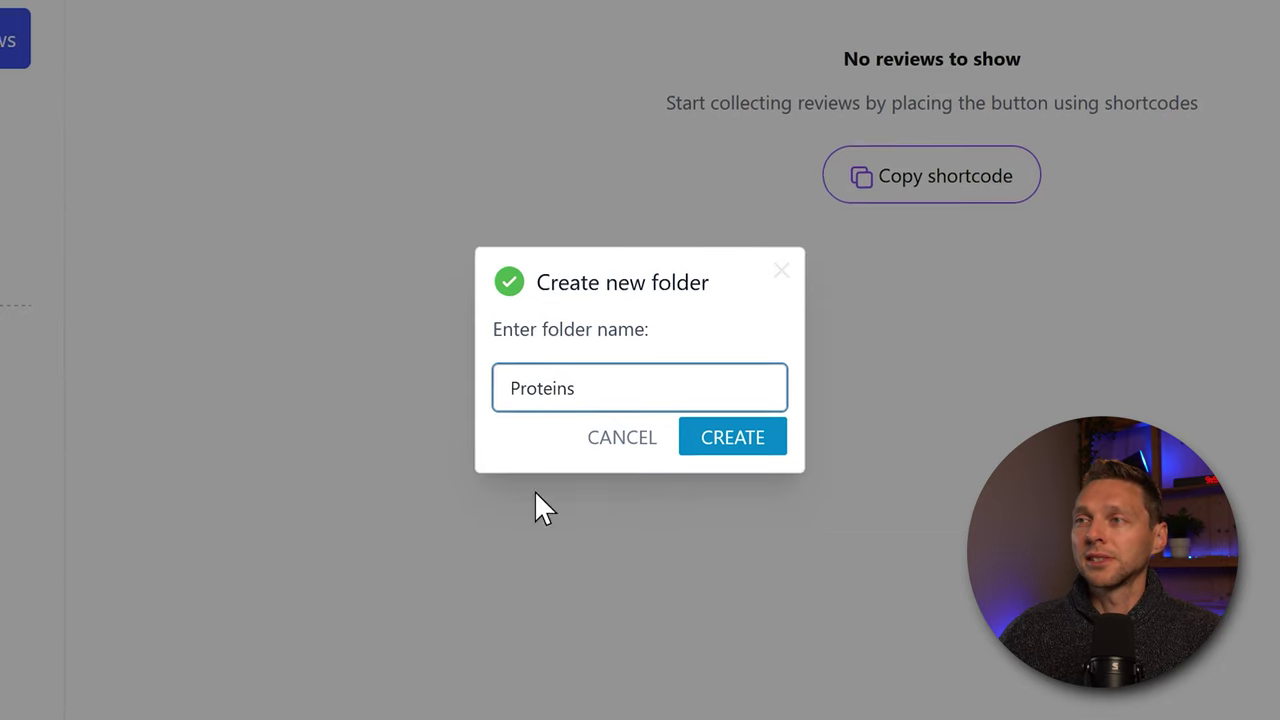
pyautogui.click(726, 443)
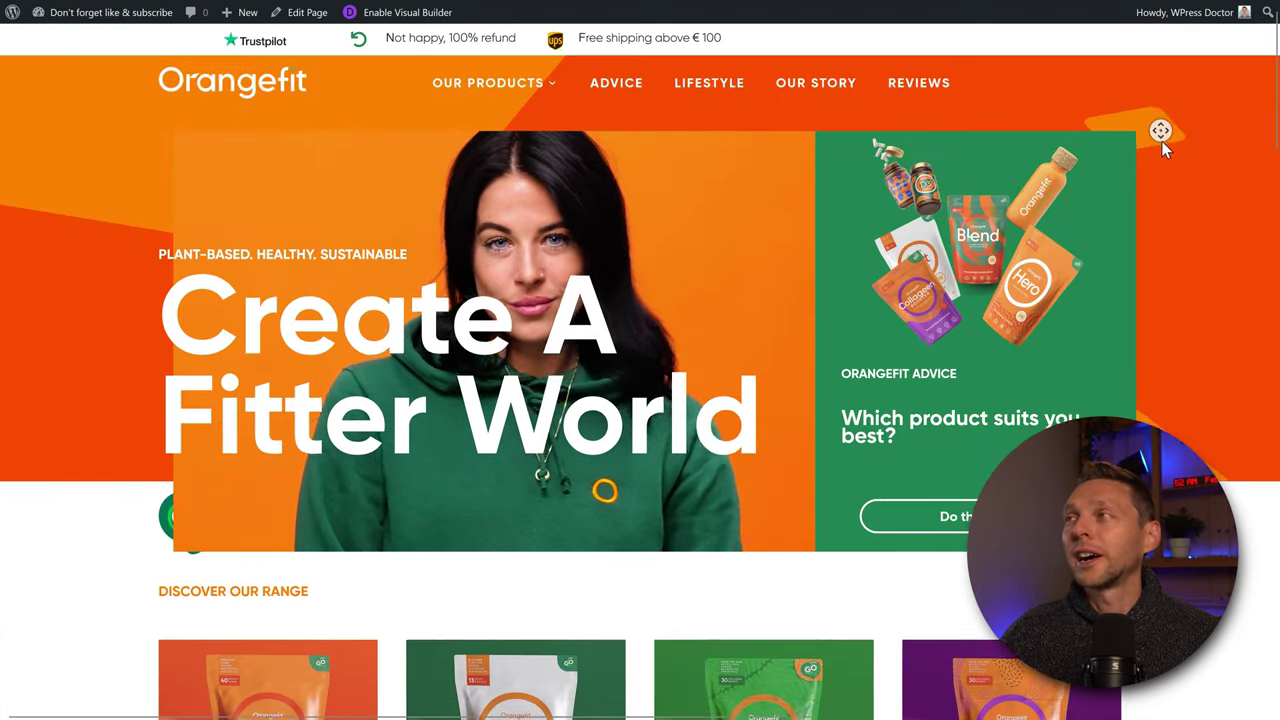
pyautogui.scroll(-2, 1162, 141)
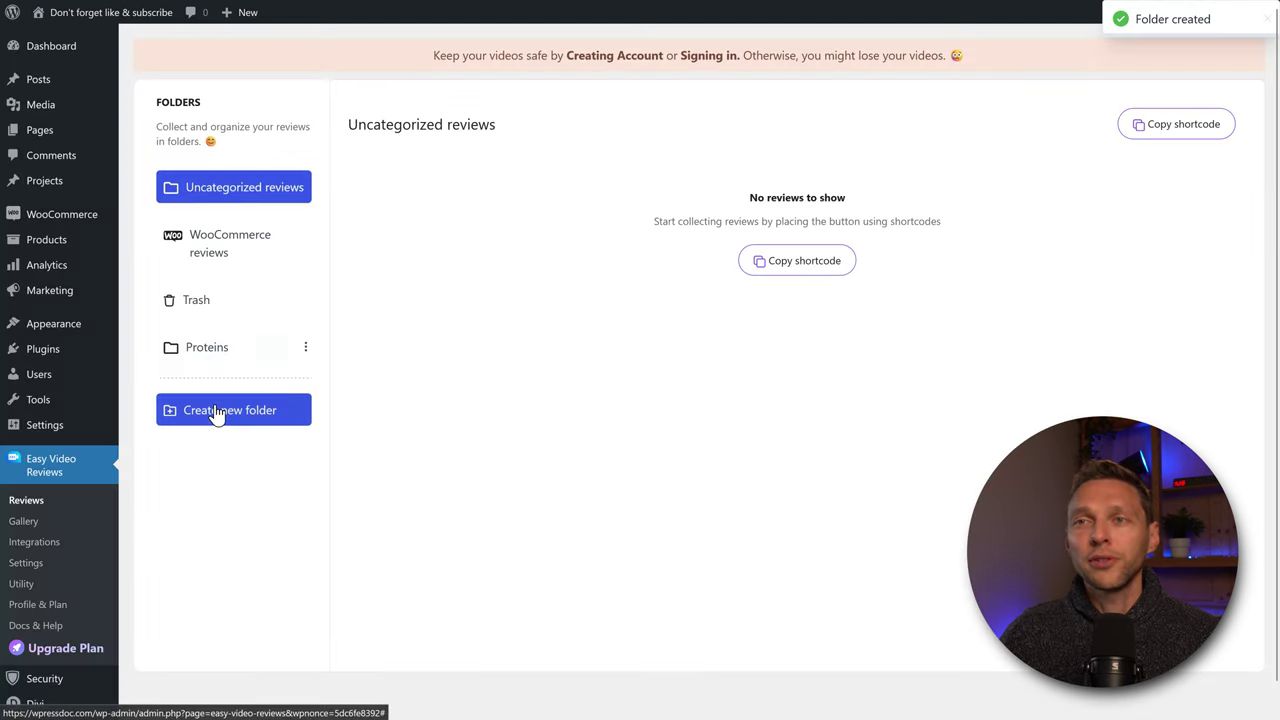
# Step: Create another review folder named "Clean hacked website"
pyautogui.click(215, 408)
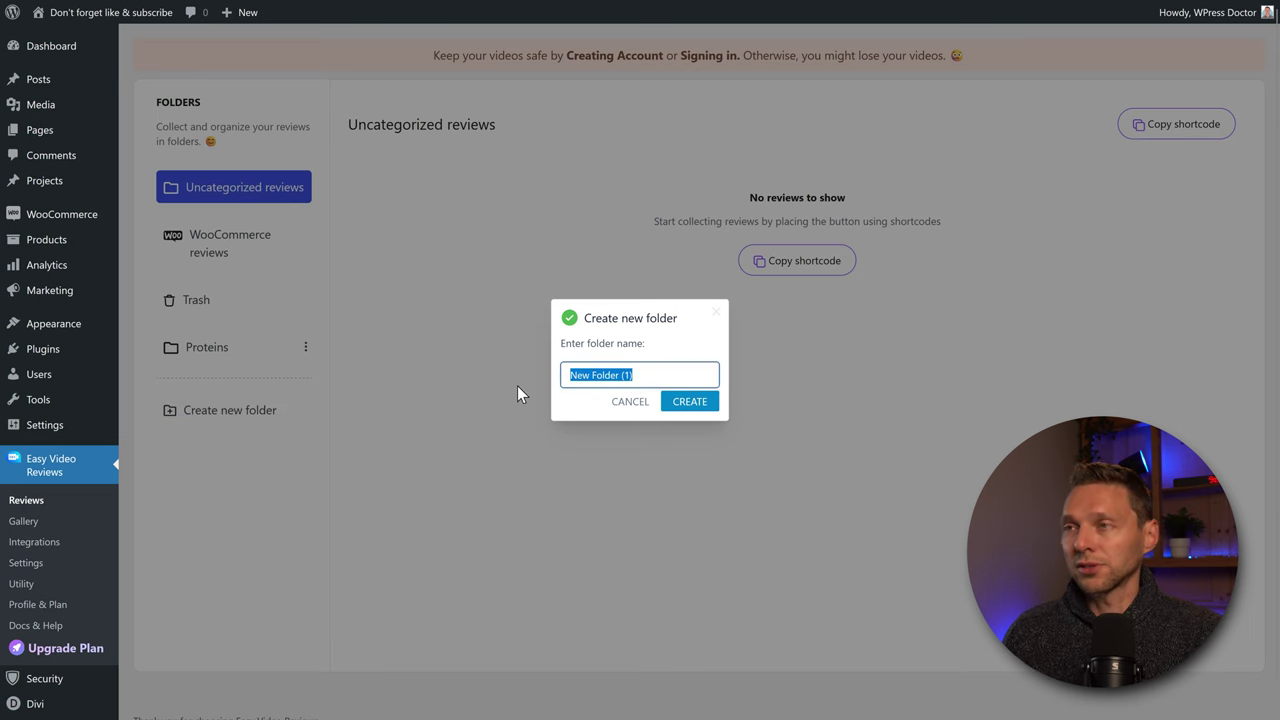
pyautogui.write('Clean hacked website')
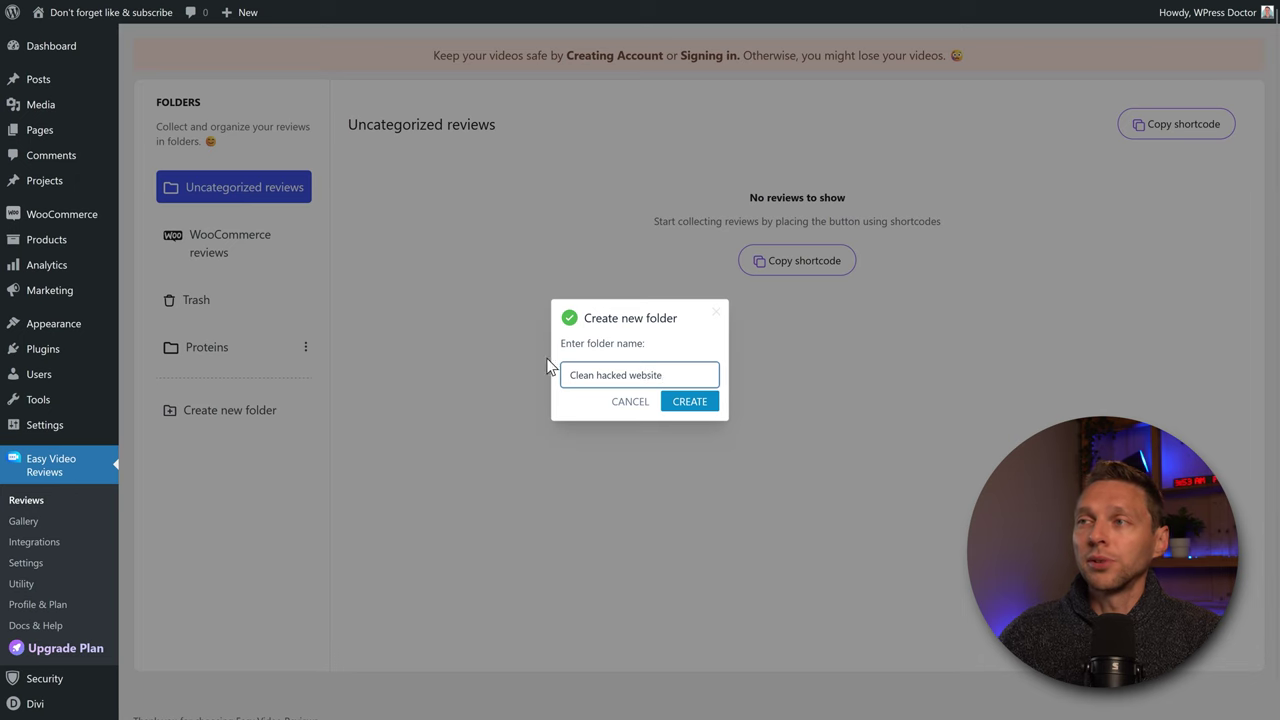
pyautogui.click(689, 401)
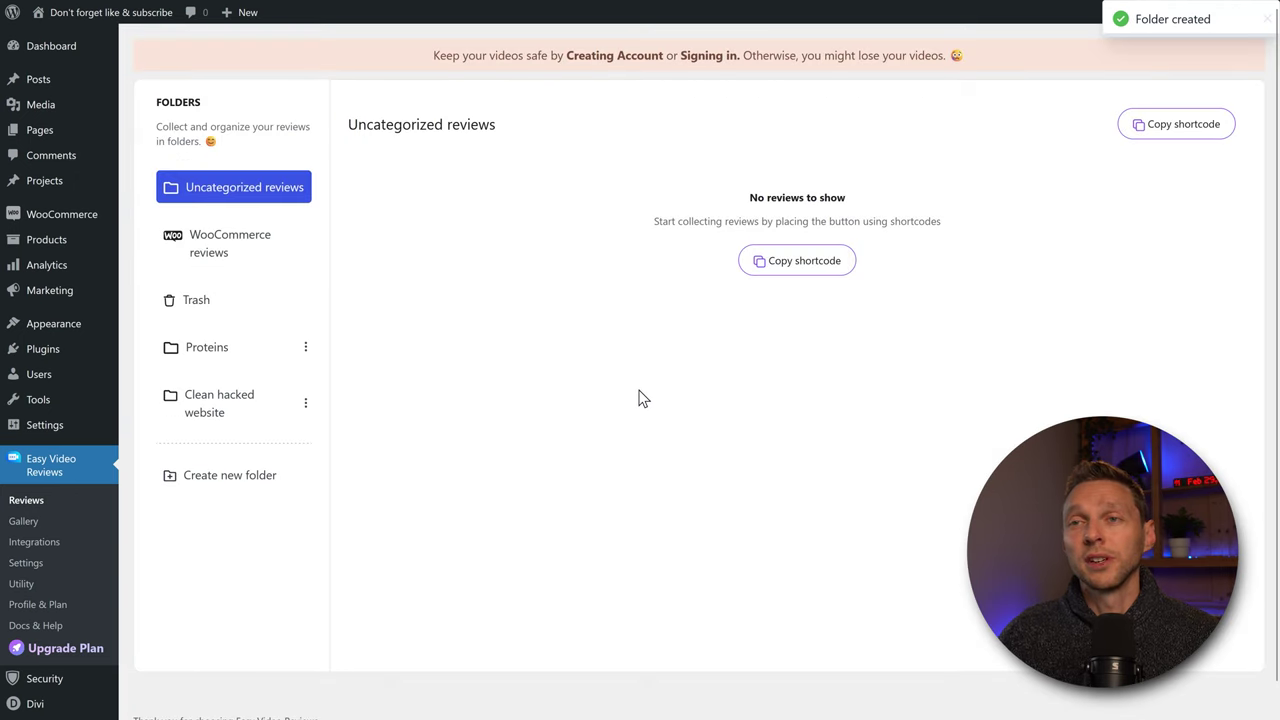
pyautogui.moveTo(251, 371)
pyautogui.mouseDown()
pyautogui.moveTo(237, 400)
pyautogui.moveTo(251, 394)
pyautogui.moveTo(243, 378)
pyautogui.mouseUp()
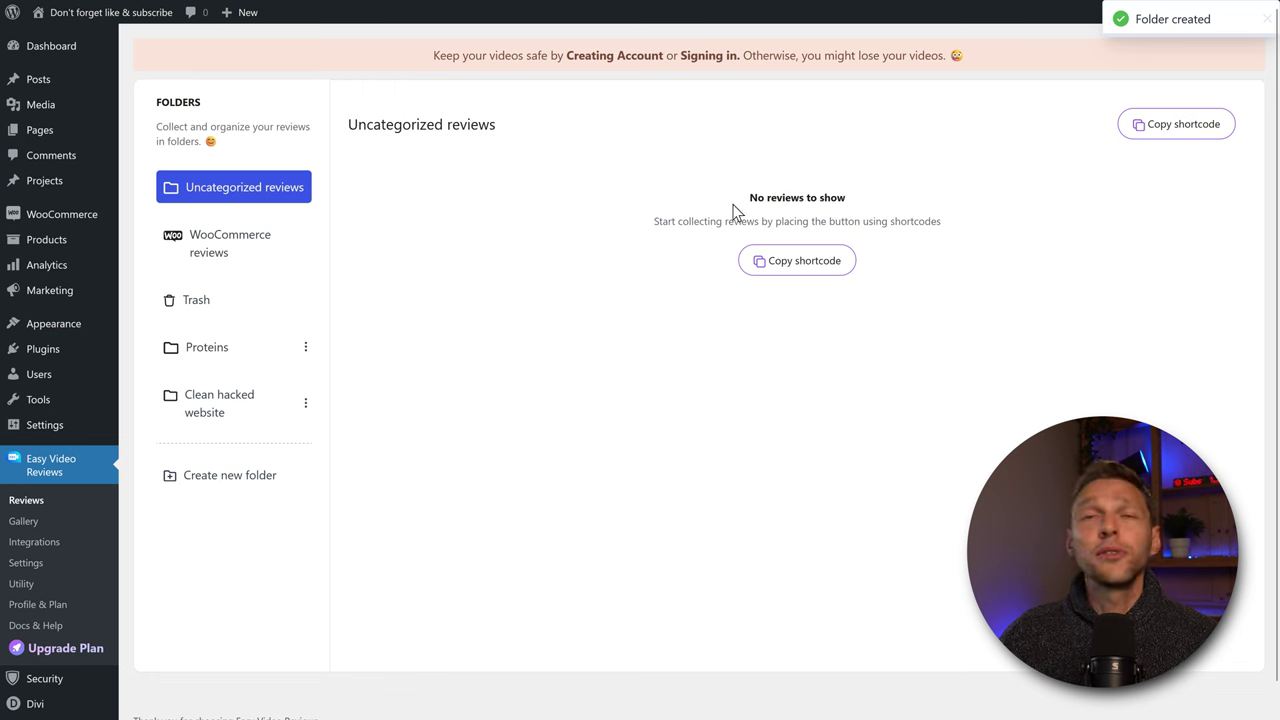
# Step: Copy the review button shortcode for uncategorized reviews and open the Proteins folder
pyautogui.click(1165, 124)
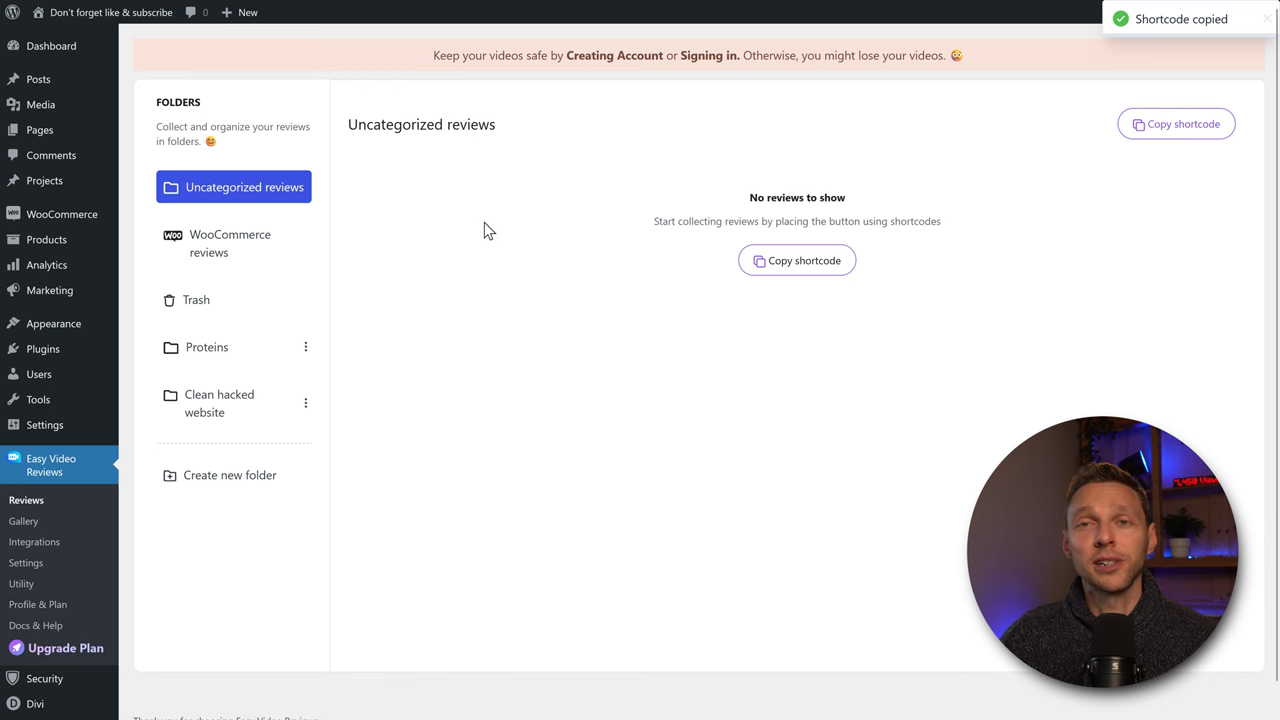
pyautogui.click(223, 488)
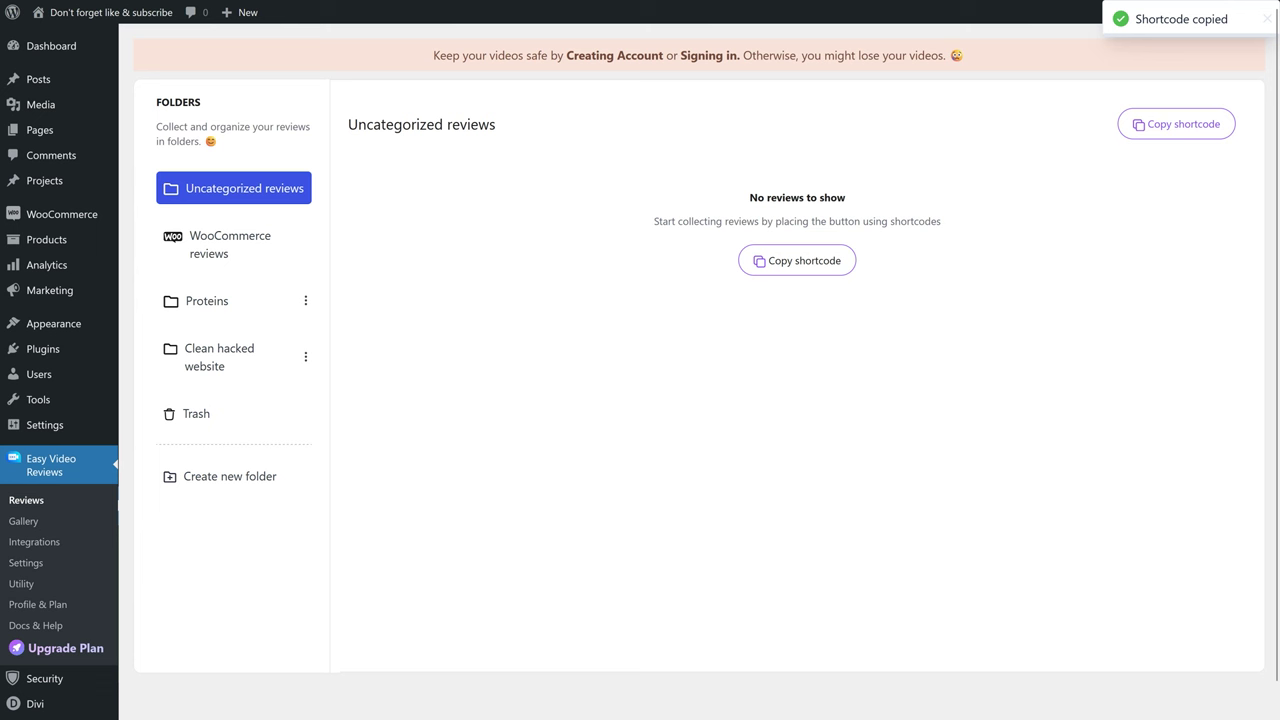
pyautogui.click(206, 310)
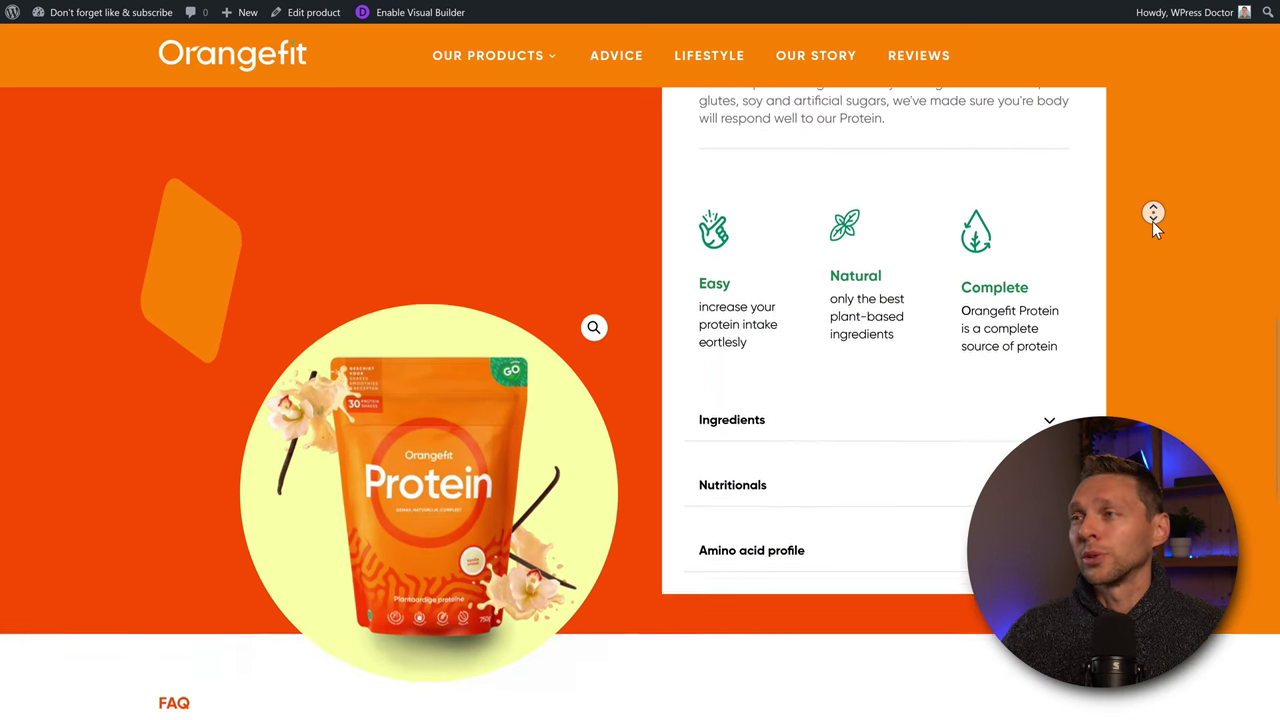
# Step: Add a Text module below the Amino acid profile on the Protein product page and replace its content with the recorder shortcode
pyautogui.middleClick(1153, 228)
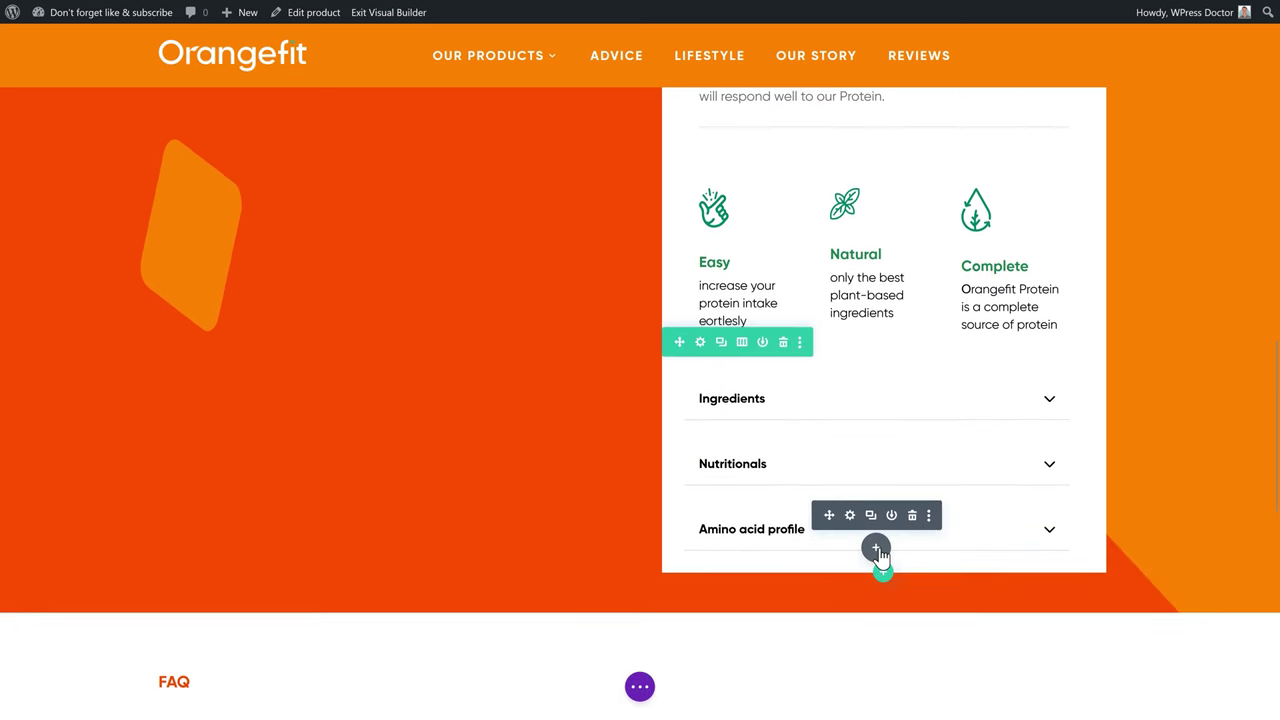
pyautogui.click(877, 550)
pyautogui.write('text')
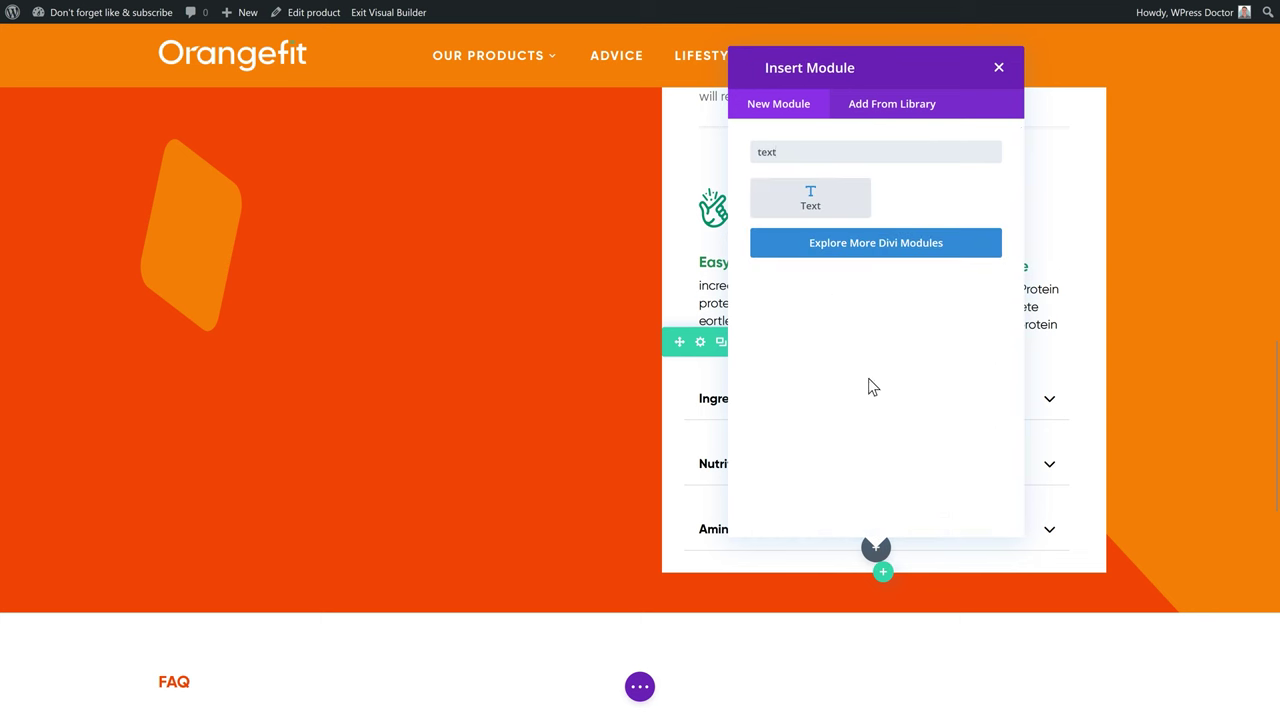
pyautogui.click(815, 201)
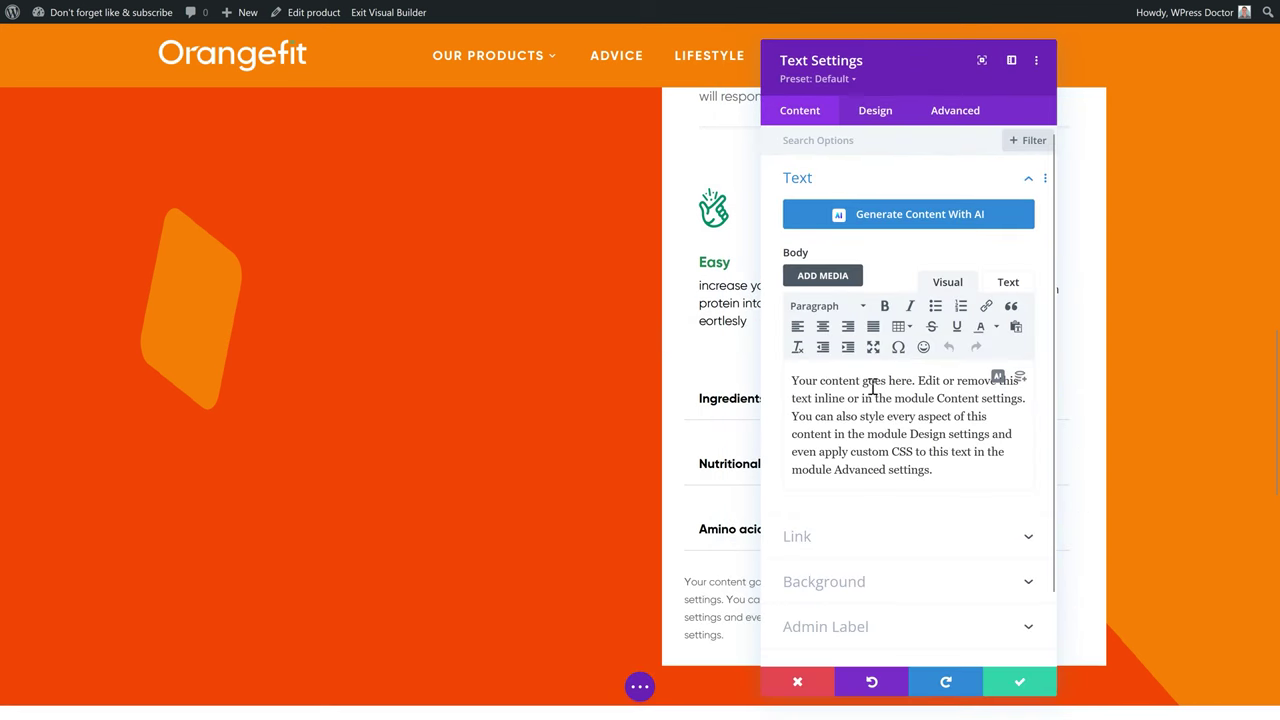
pyautogui.tripleClick(871, 386)
pyautogui.rightClick(853, 372)
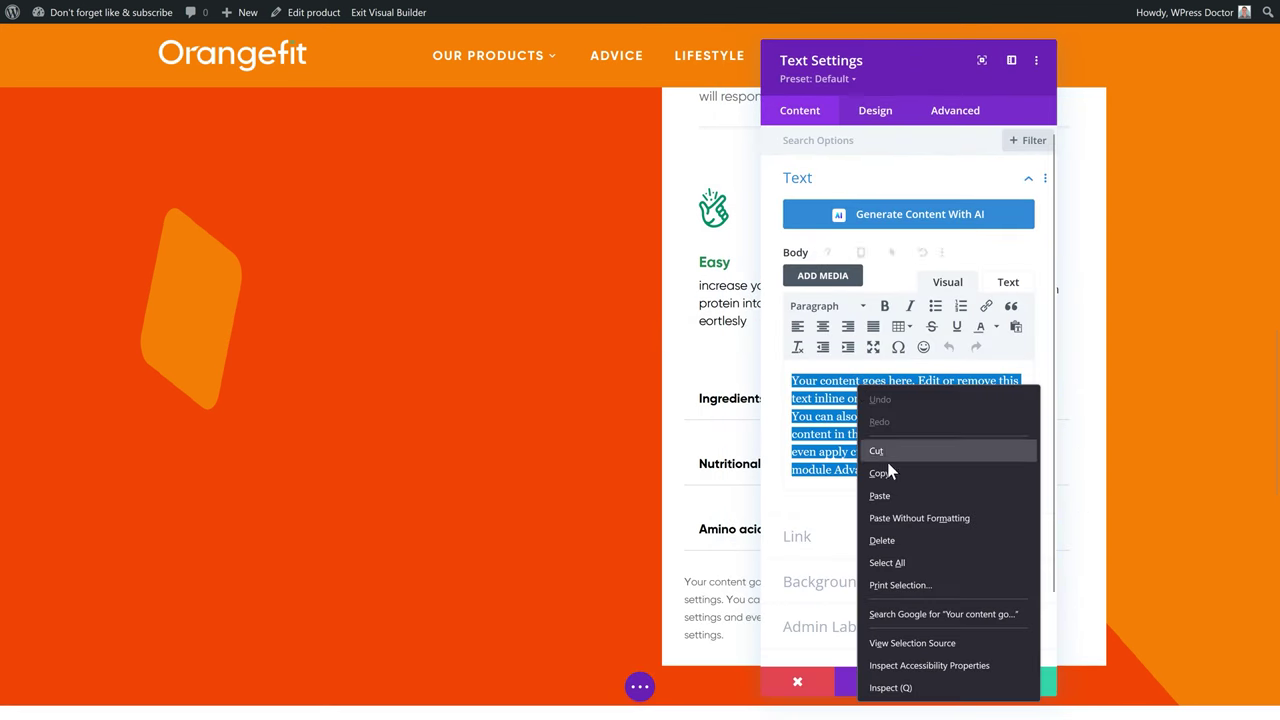
pyautogui.click(890, 493)
pyautogui.moveTo(848, 60); pyautogui.dragTo(383, 44)
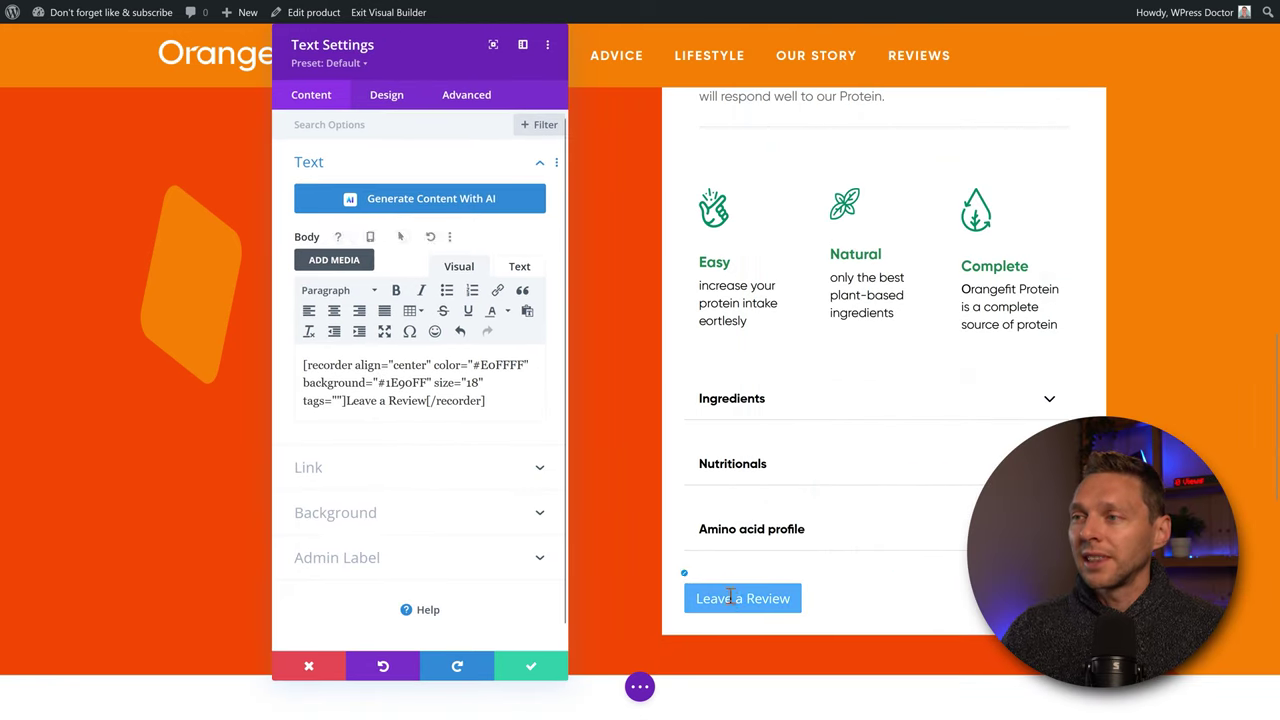
# Step: Reword the button label in the recorder shortcode to "Leave a video review"
pyautogui.click(389, 400)
pyautogui.write('video')
pyautogui.press('Delete')
pyautogui.write('r')
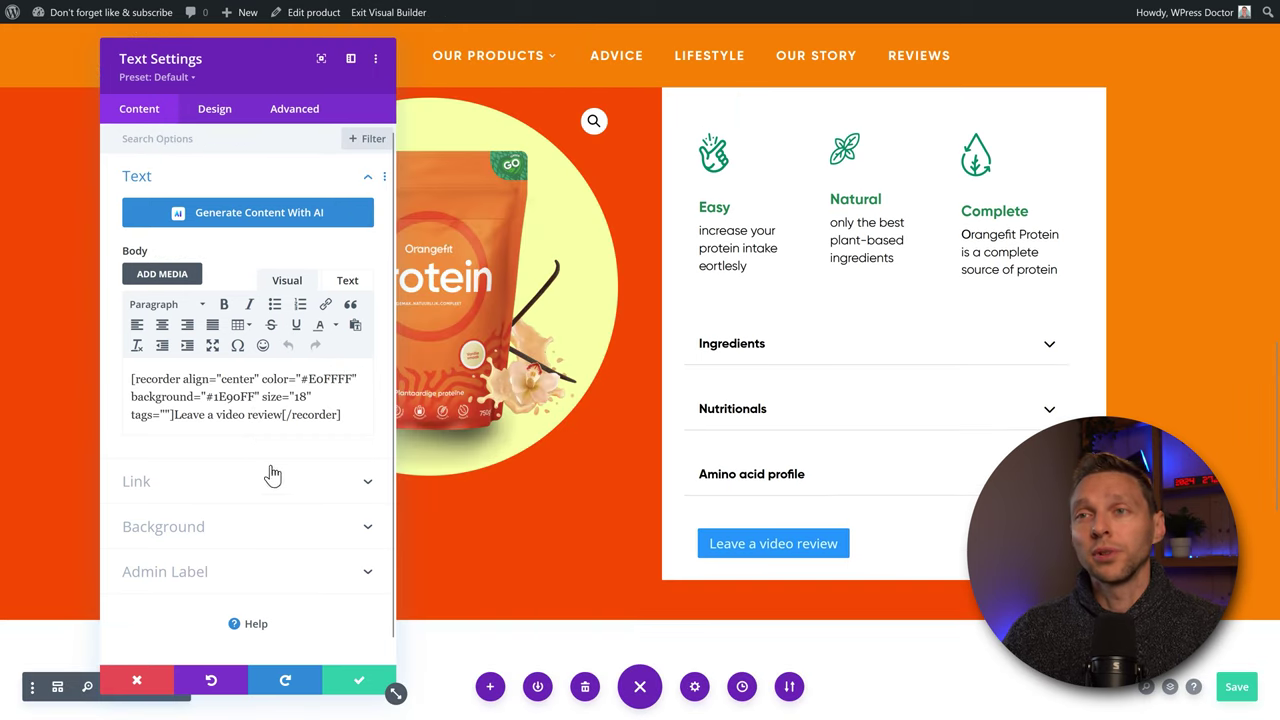
# Step: Set the background color in the recorder shortcode to #00ac4a
pyautogui.moveTo(256, 397); pyautogui.dragTo(211, 398)
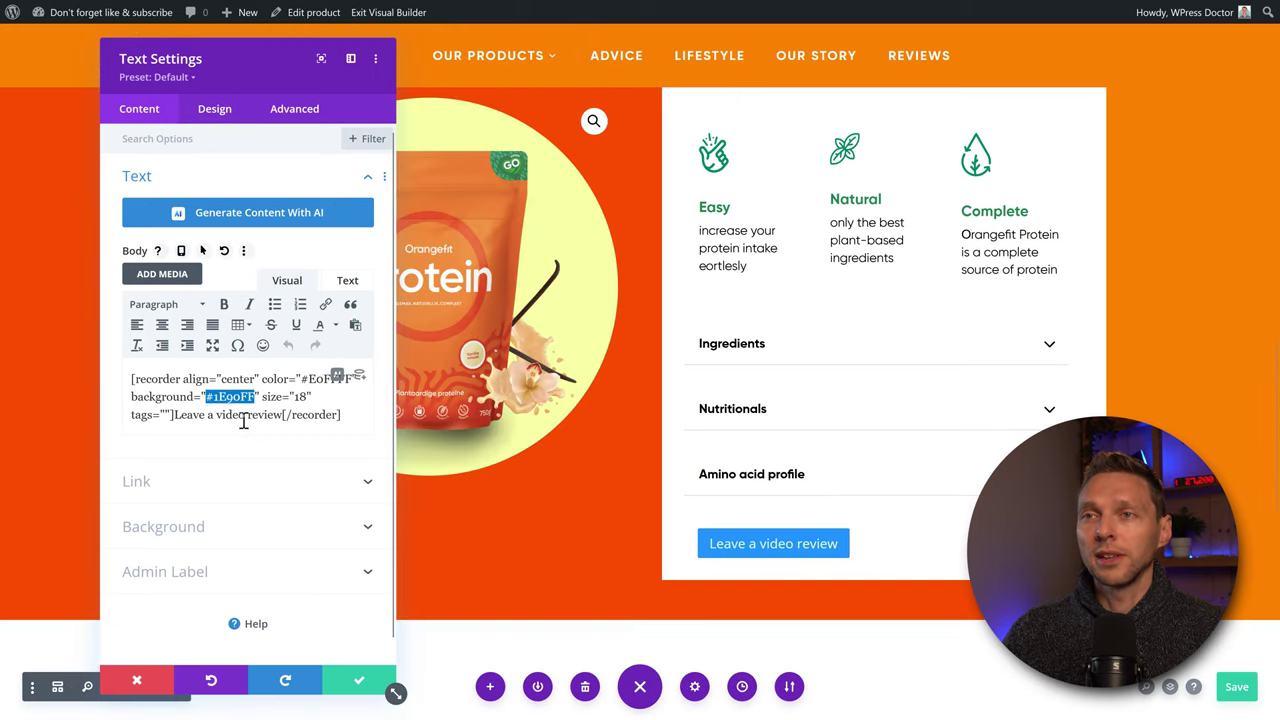
pyautogui.hotkey('ctrl', 'v')
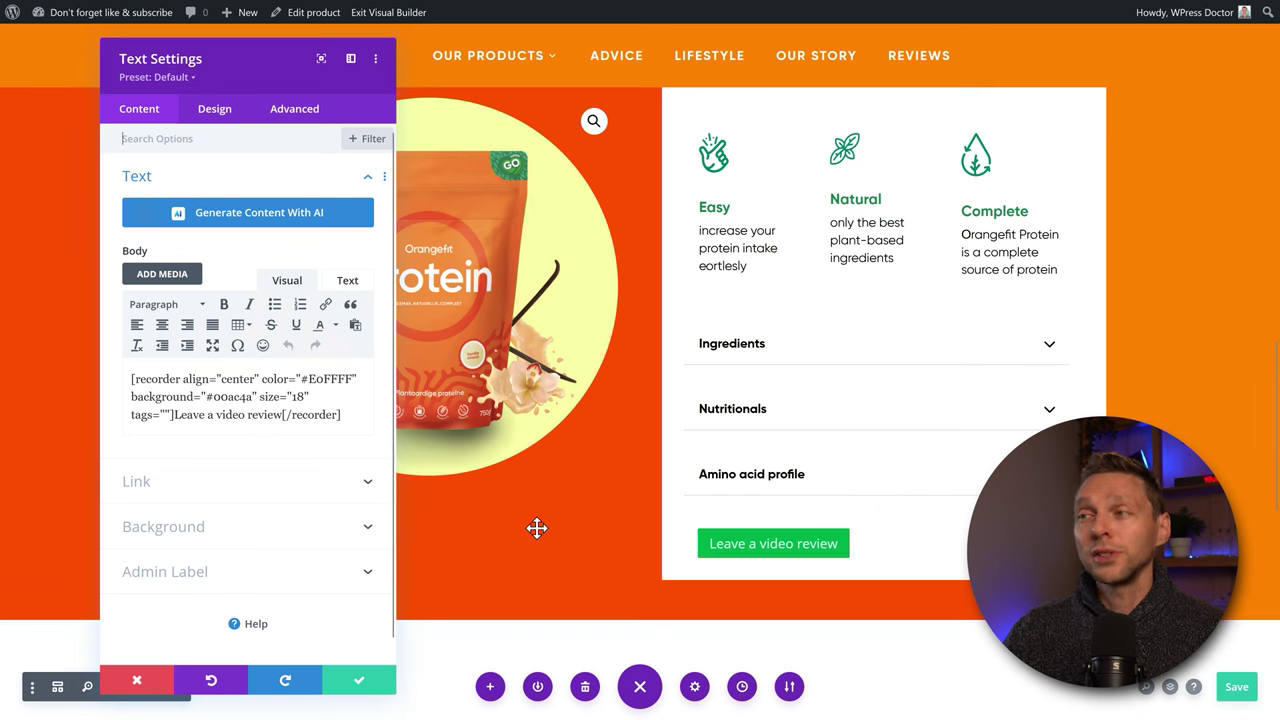
pyautogui.middleClick(1176, 382)
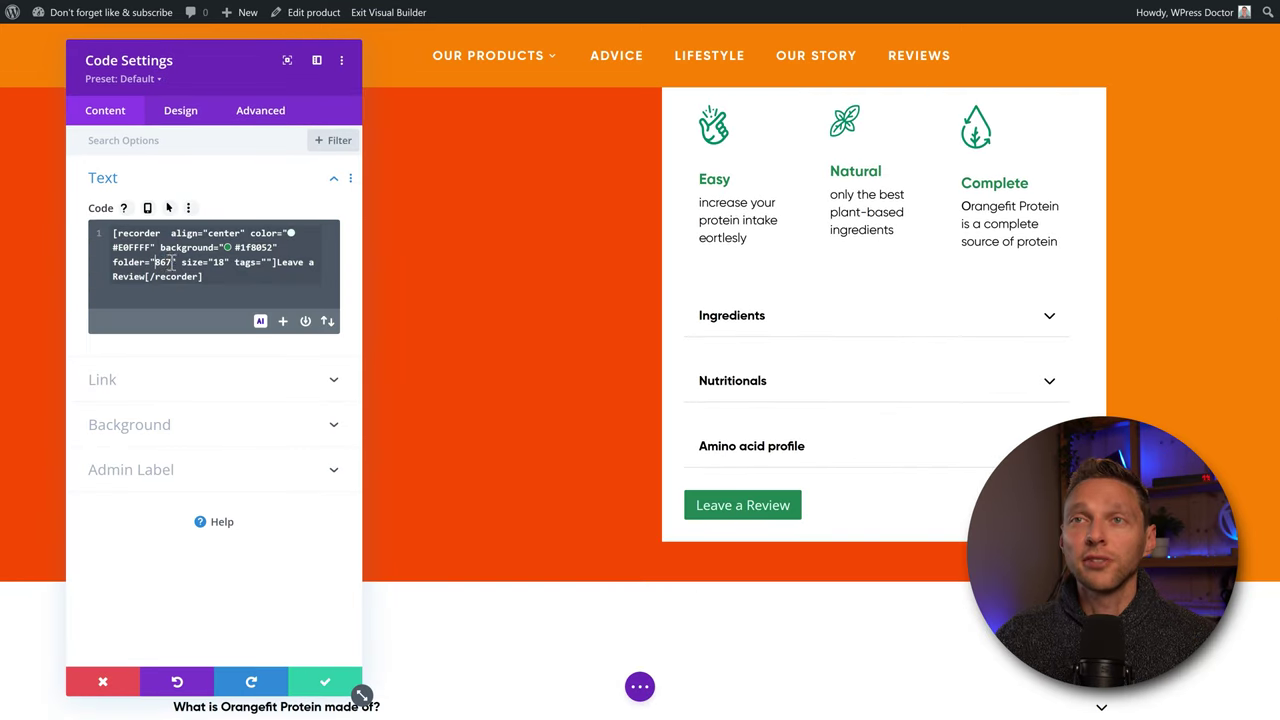
# Step: Try a different size value in the Code module's folder-specific recorder shortcode
pyautogui.click(171, 262)
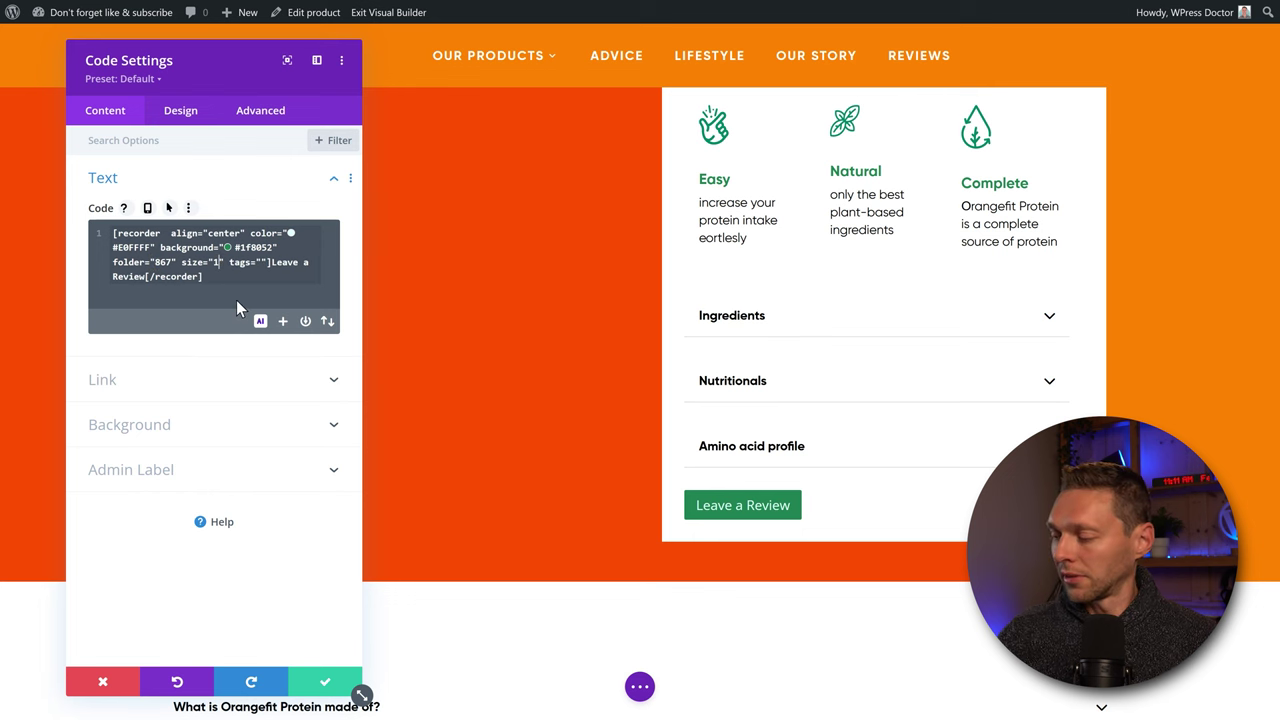
pyautogui.press('Right')
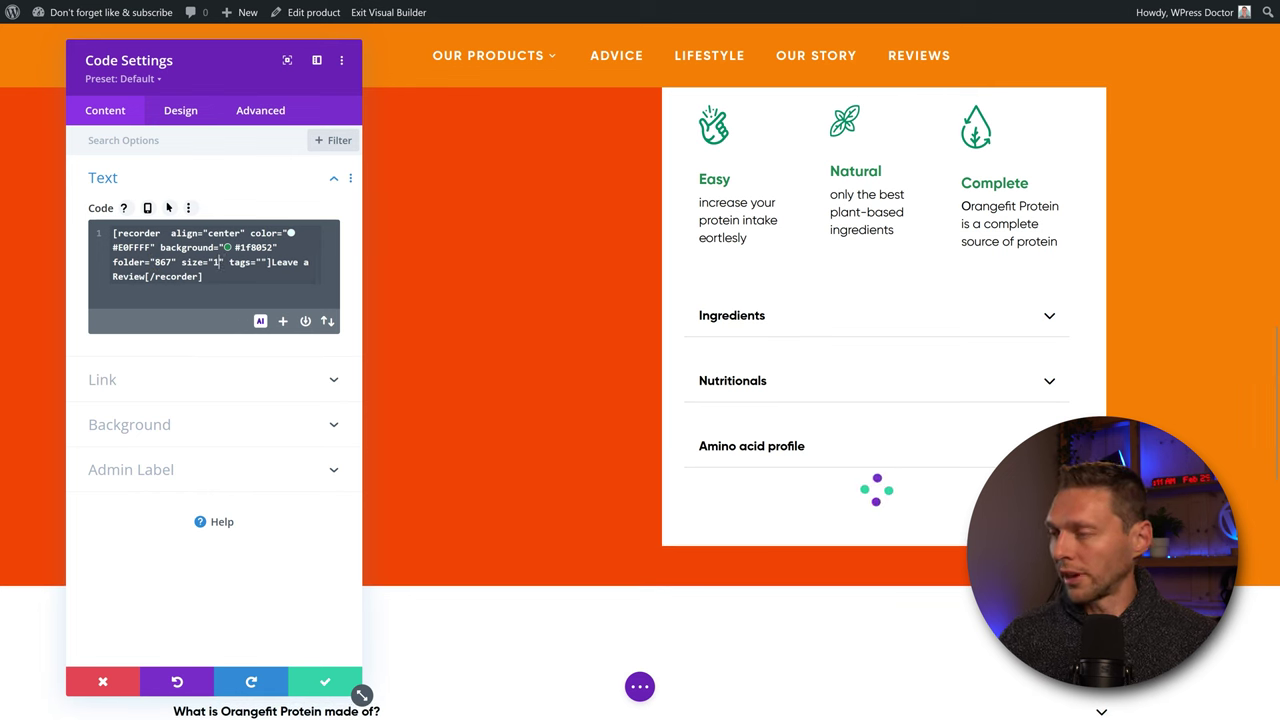
pyautogui.click(227, 276)
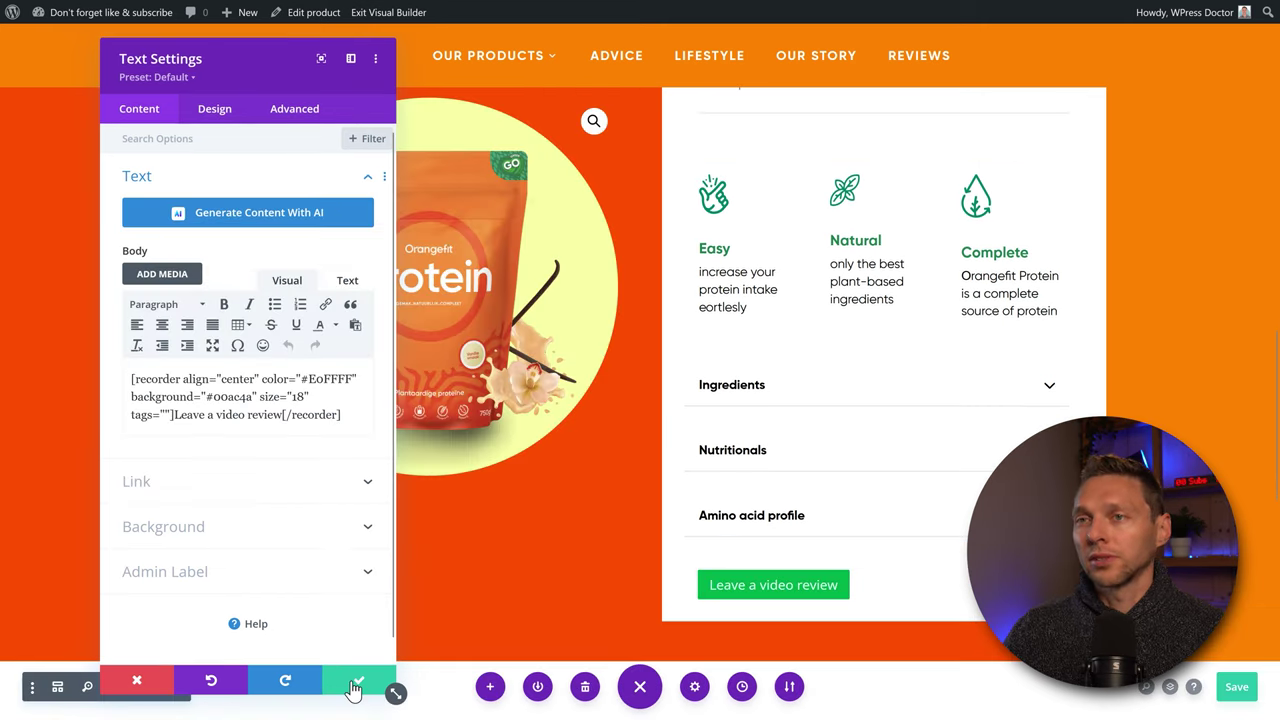
# Step: Accept the Text module settings and view the review button on the published product page
pyautogui.click(357, 683)
pyautogui.middleClick(1171, 304)
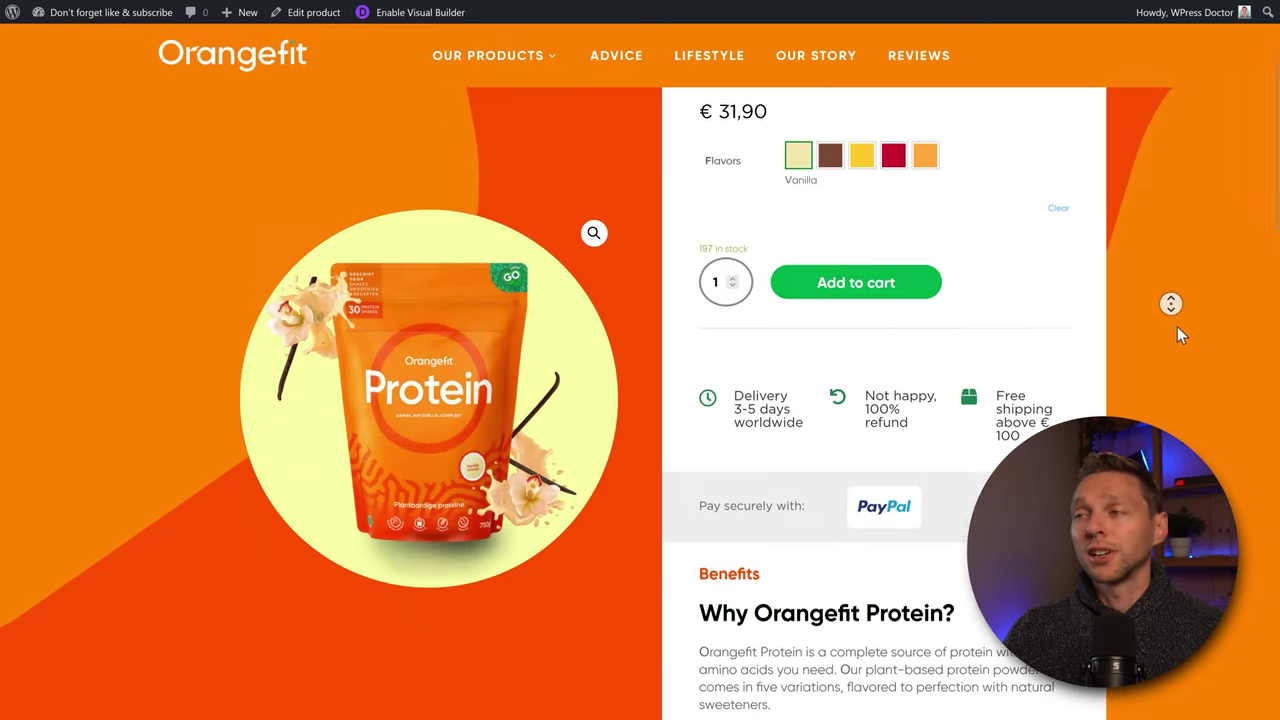
pyautogui.scroll(-1, 1177, 317)
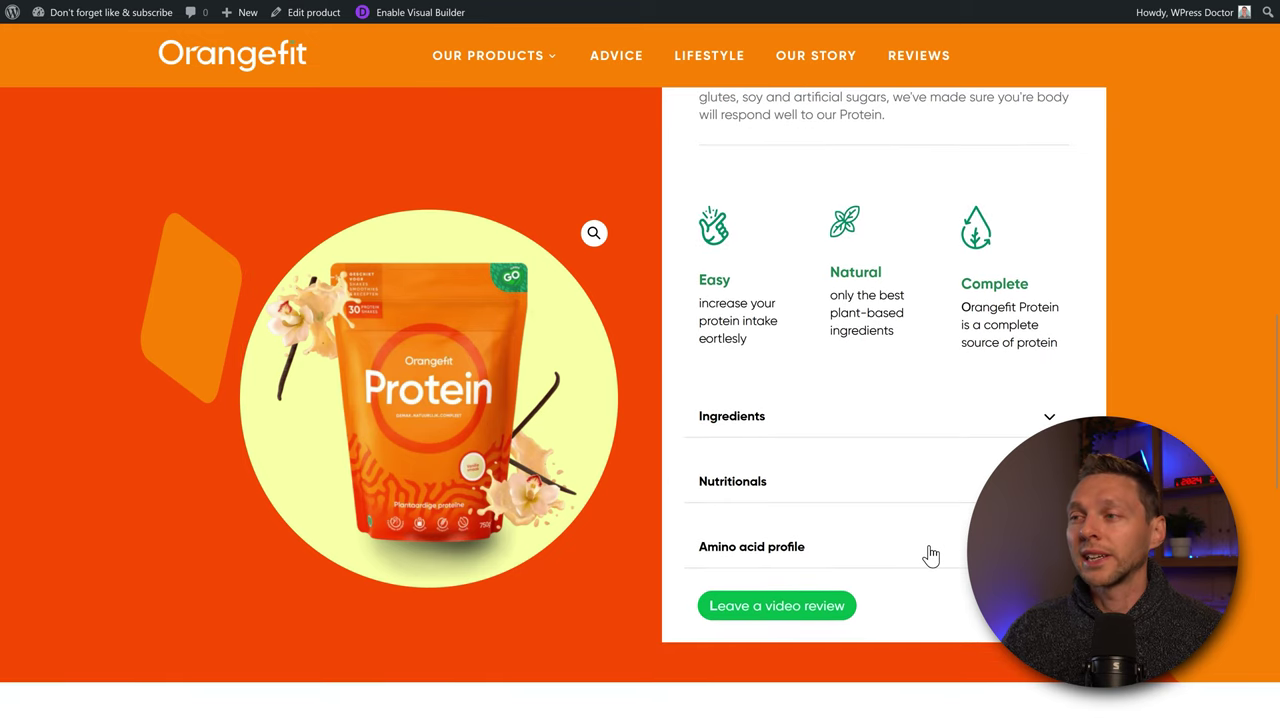
# Step: Submit a written review praising the product through the product page's review button, including the reviewer's name
pyautogui.click(760, 620)
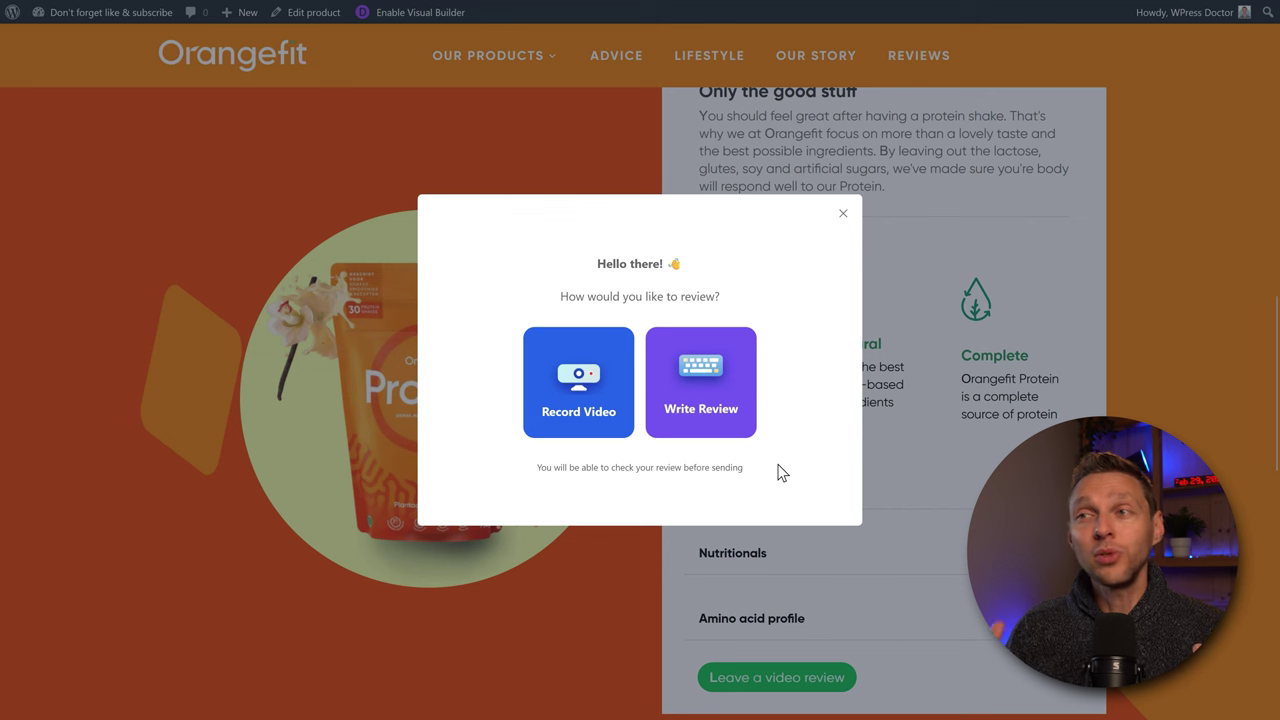
pyautogui.click(700, 402)
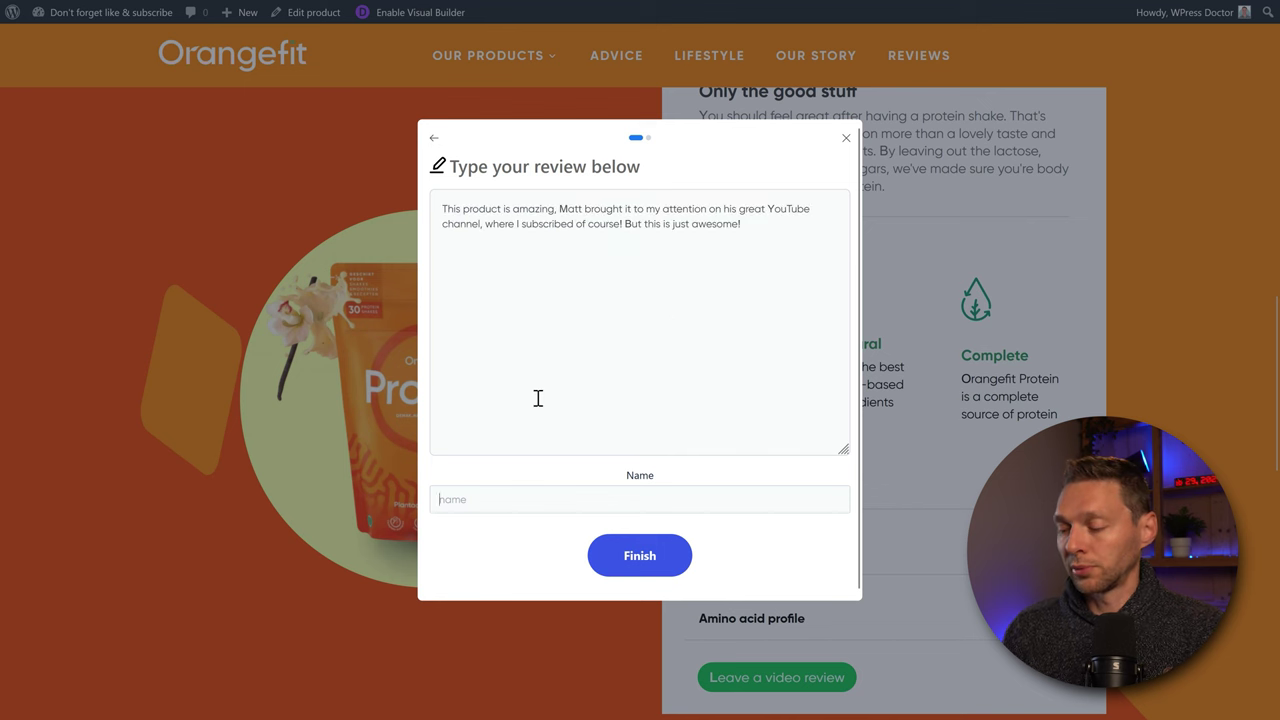
pyautogui.click(645, 560)
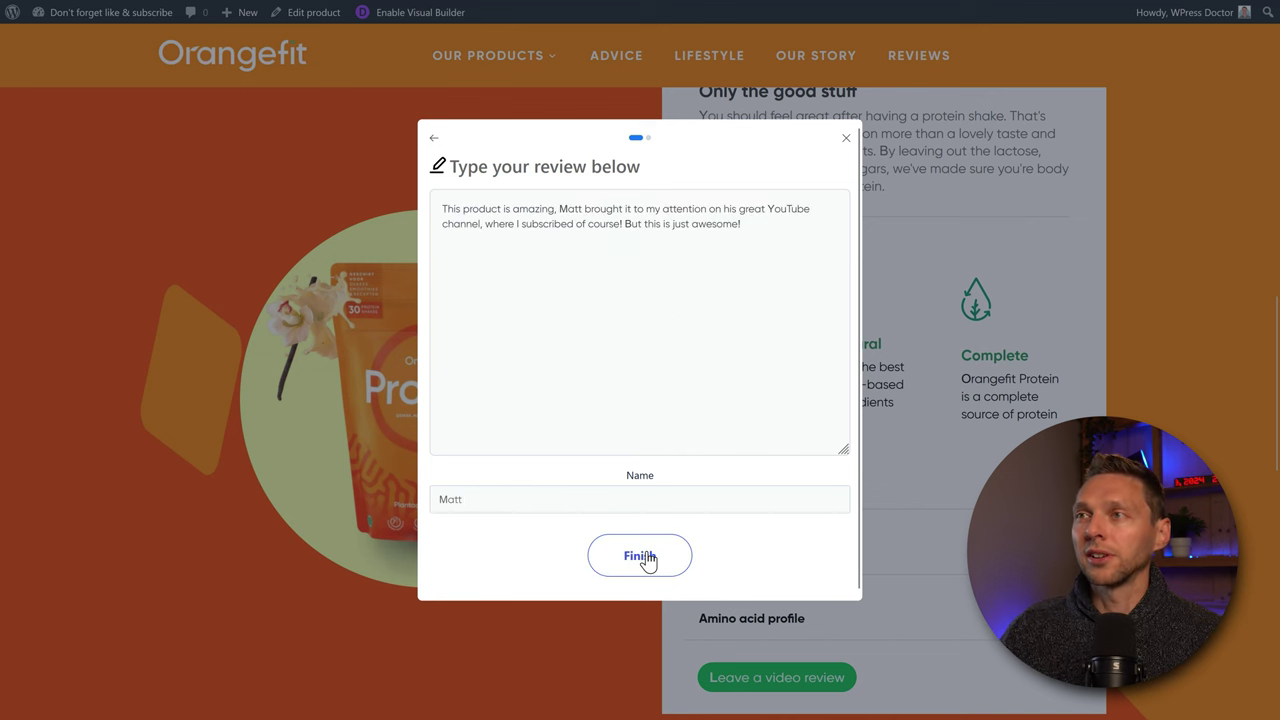
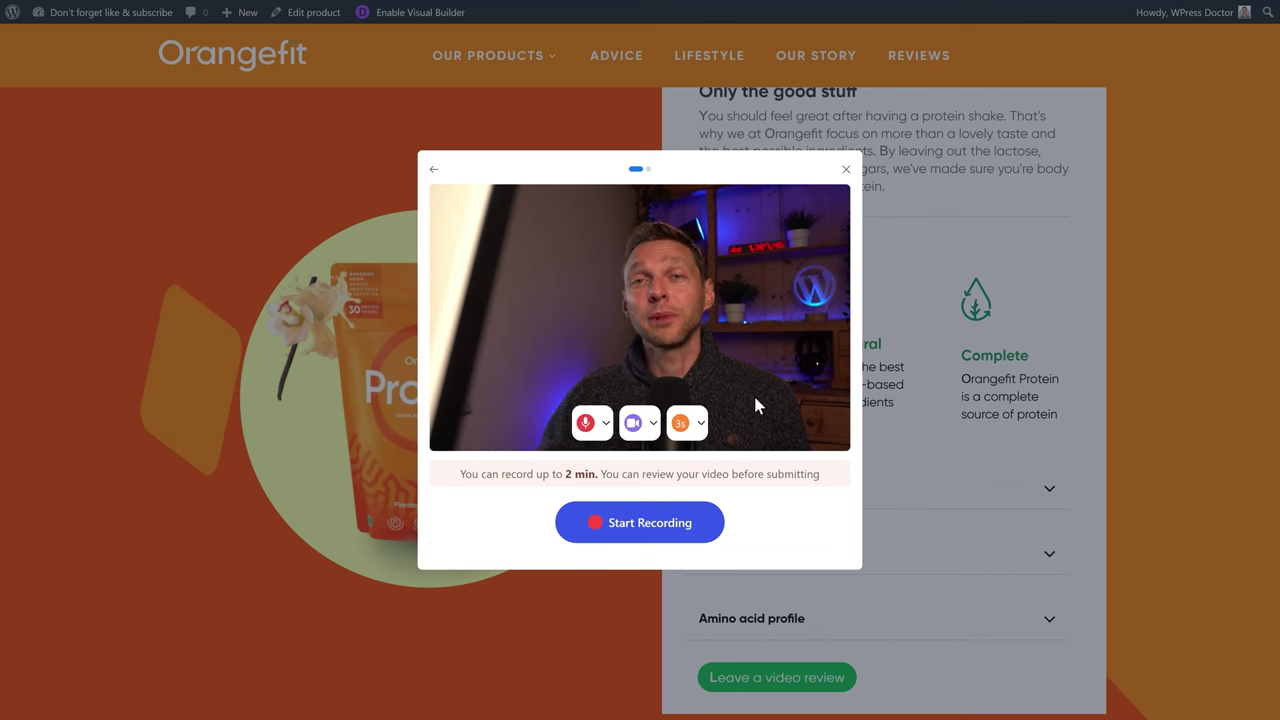
# Step: Check the microphone choices in the video recorder and select Default Camera as the video source
pyautogui.click(606, 424)
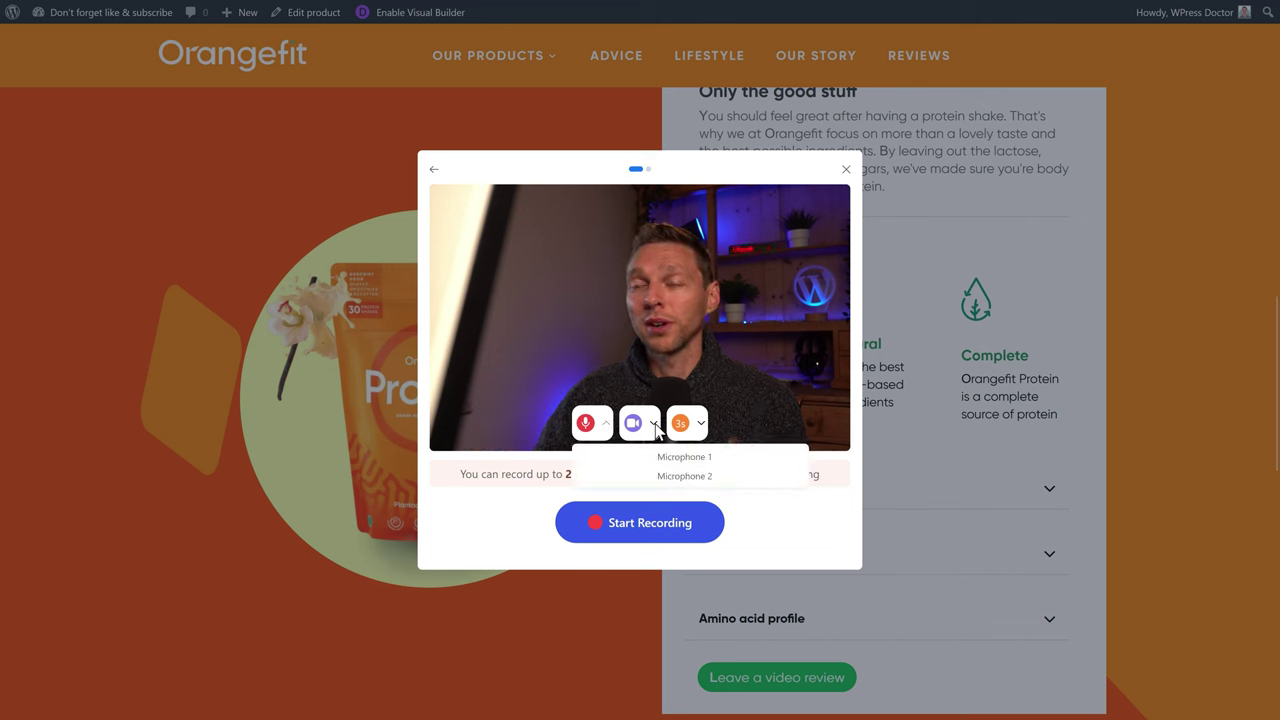
pyautogui.click(653, 423)
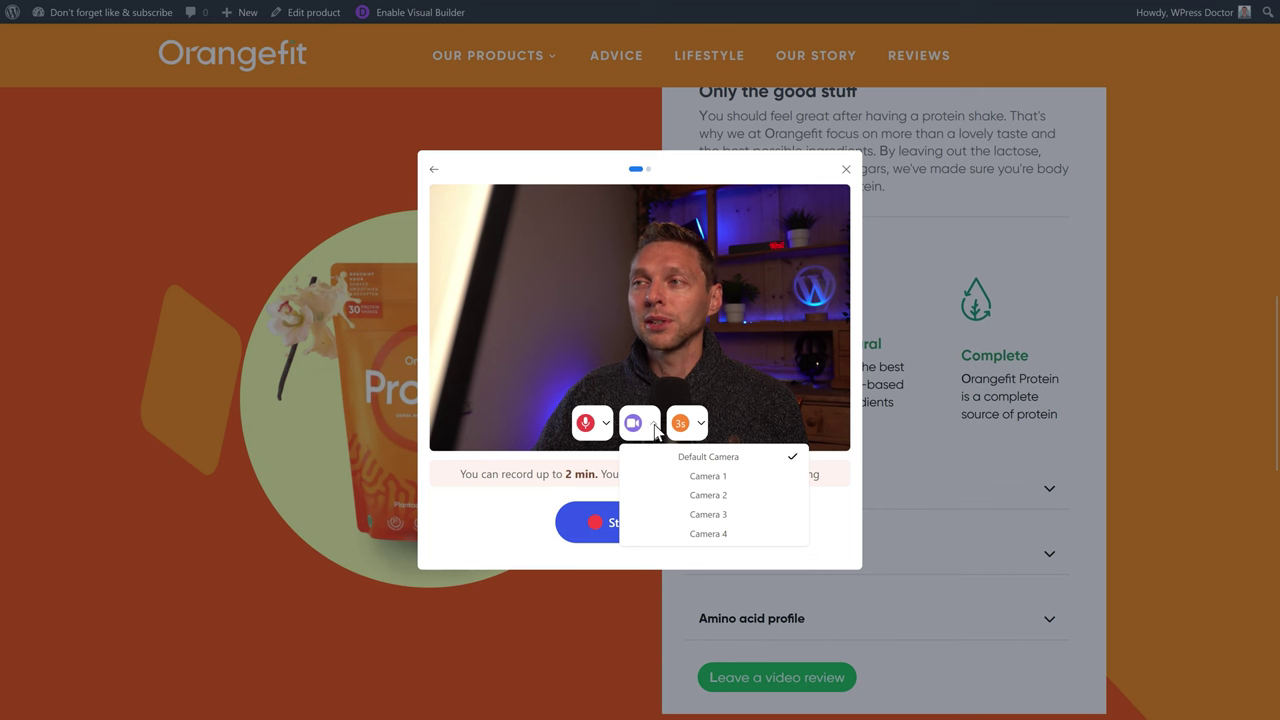
pyautogui.click(690, 457)
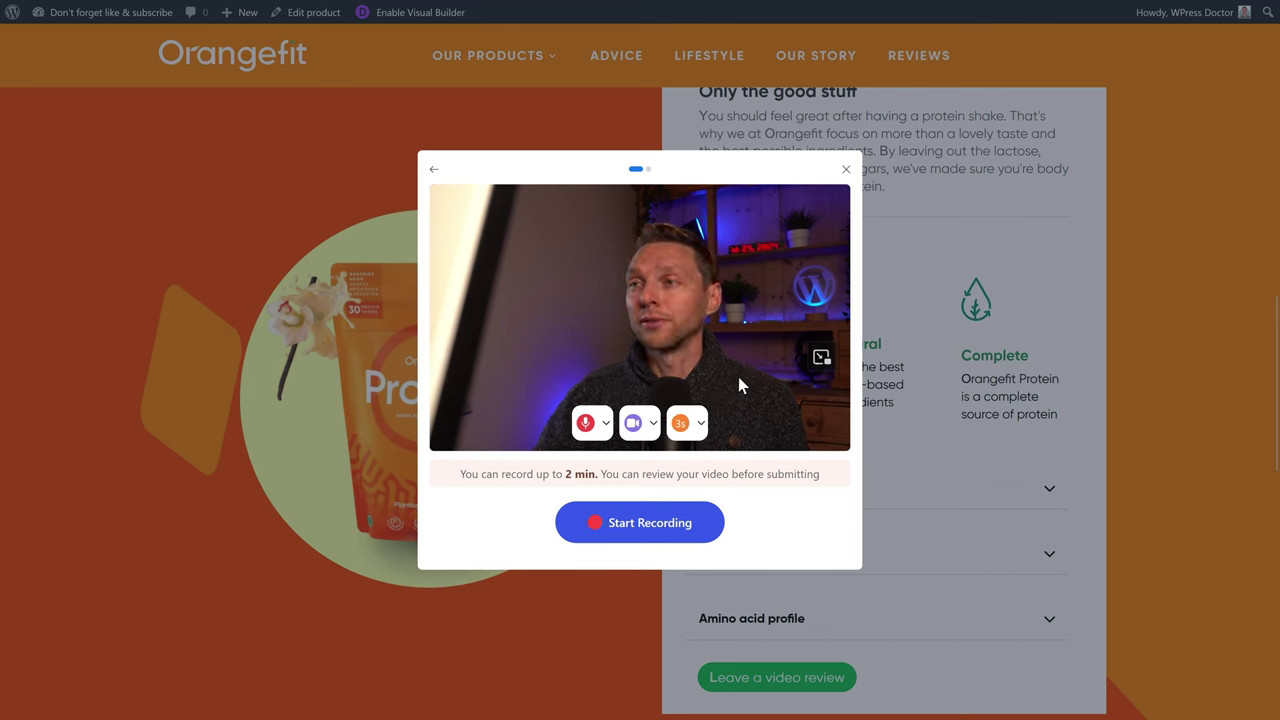
# Step: Set the video recorder's countdown to 2 seconds
pyautogui.click(700, 423)
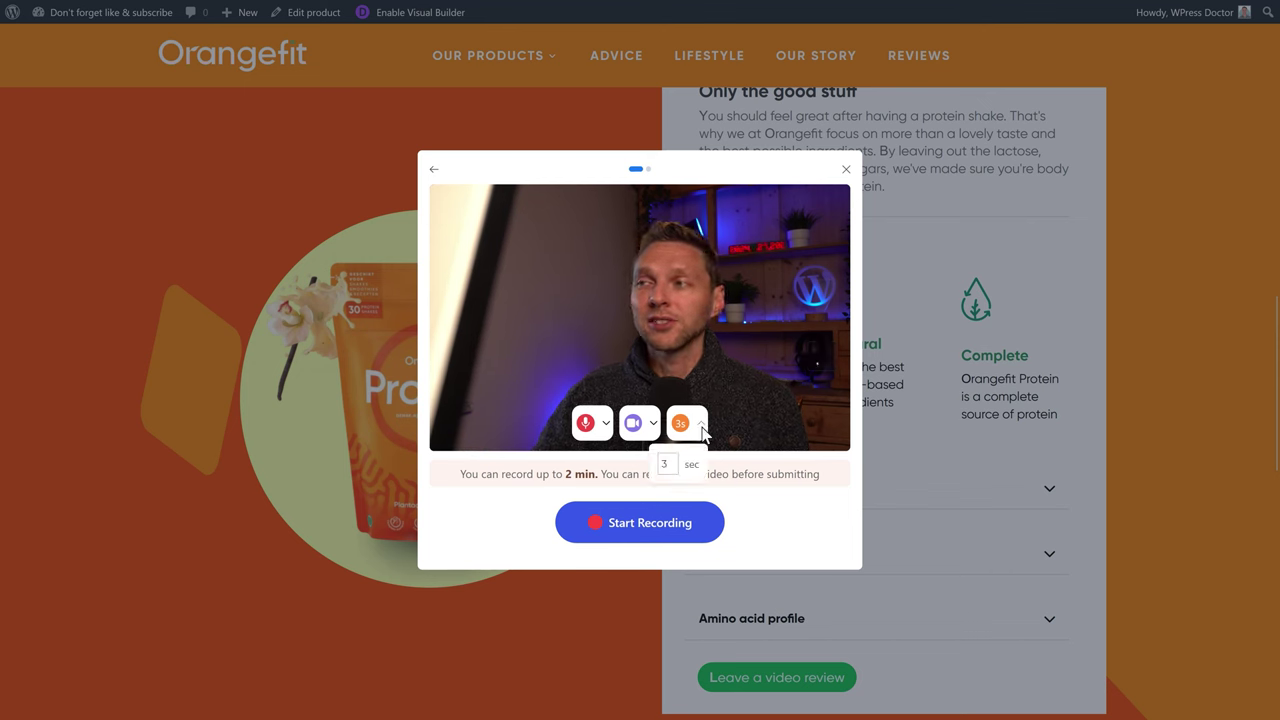
pyautogui.doubleClick(665, 464)
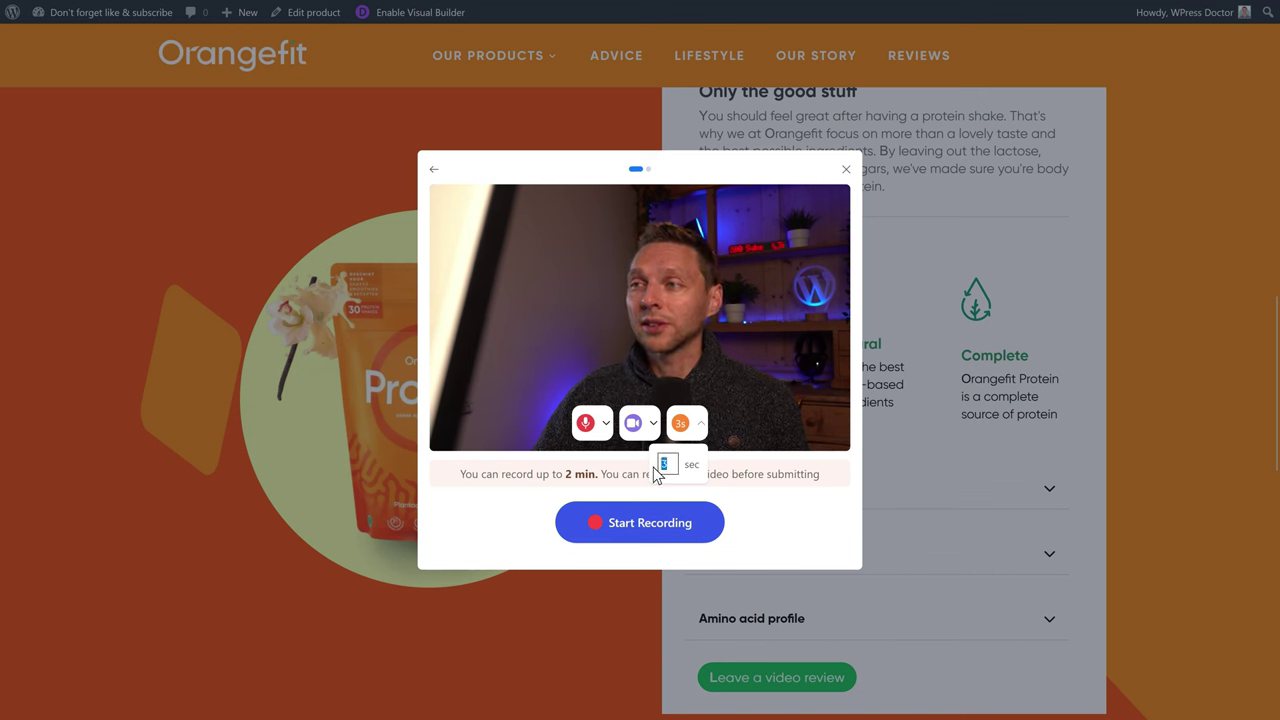
pyautogui.write('2')
pyautogui.click(619, 478)
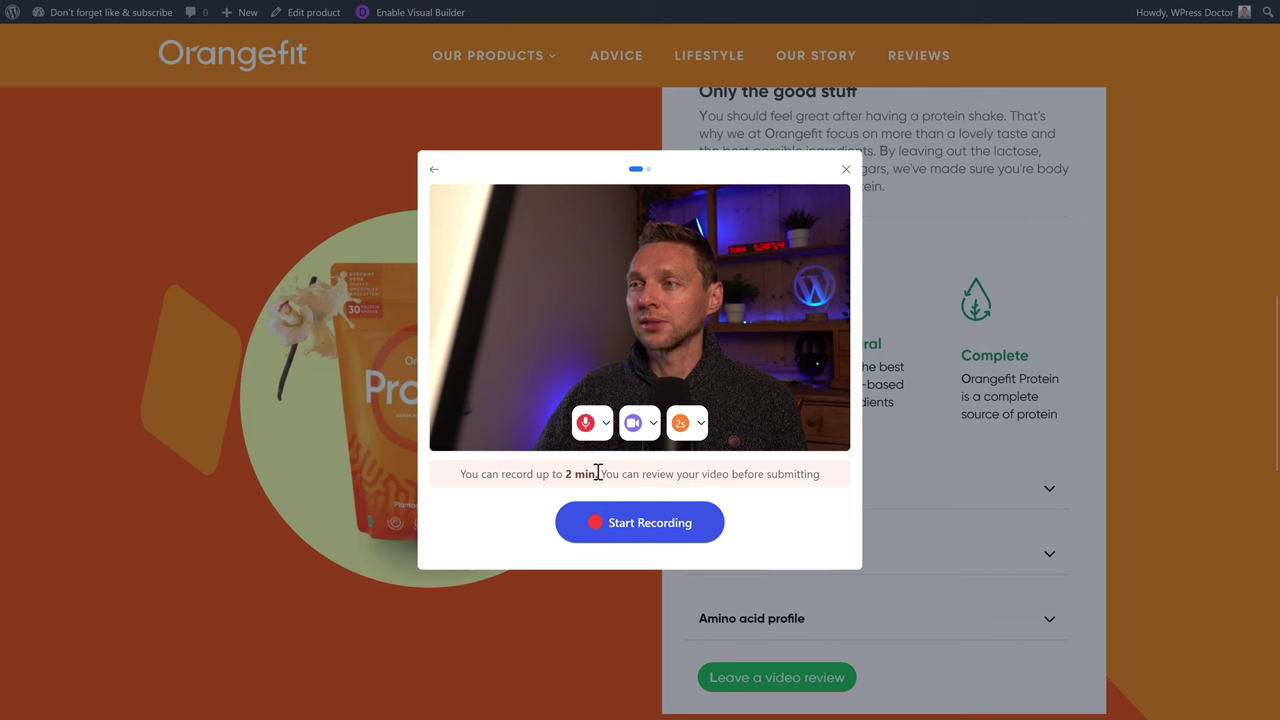
# Step: Record a short video review of the product and play back part of the recording
pyautogui.click(655, 524)
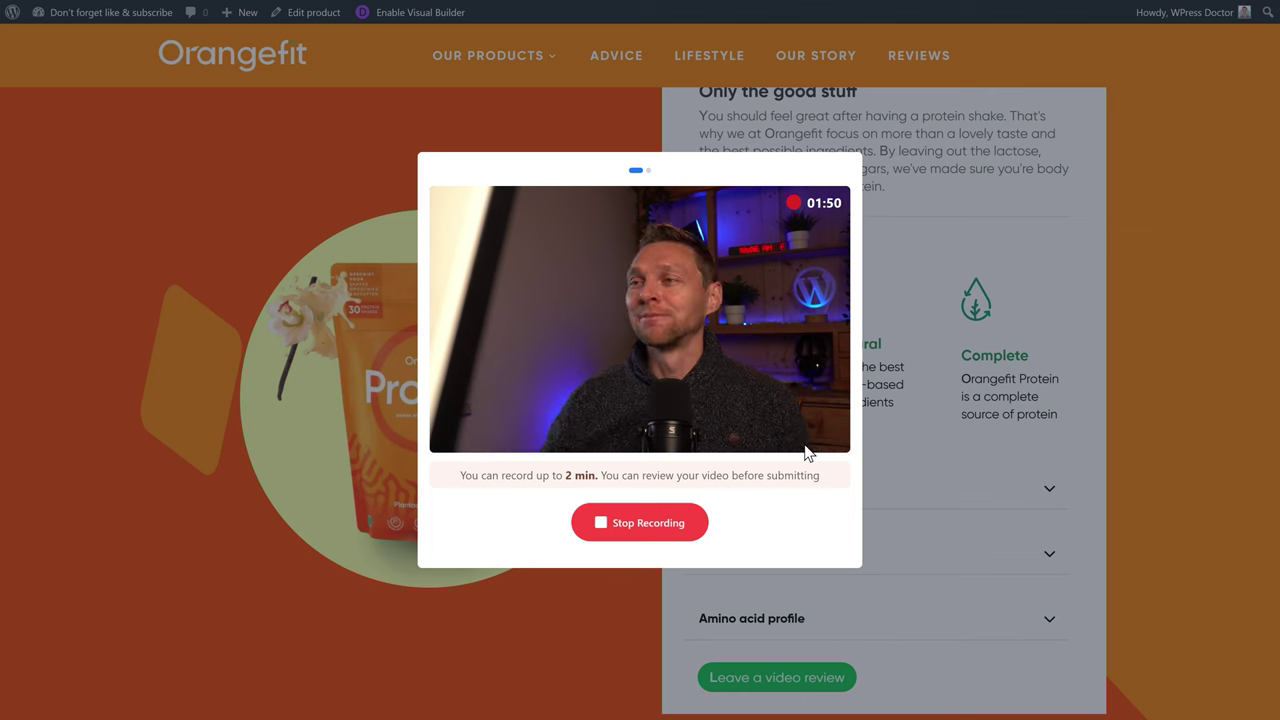
pyautogui.click(648, 526)
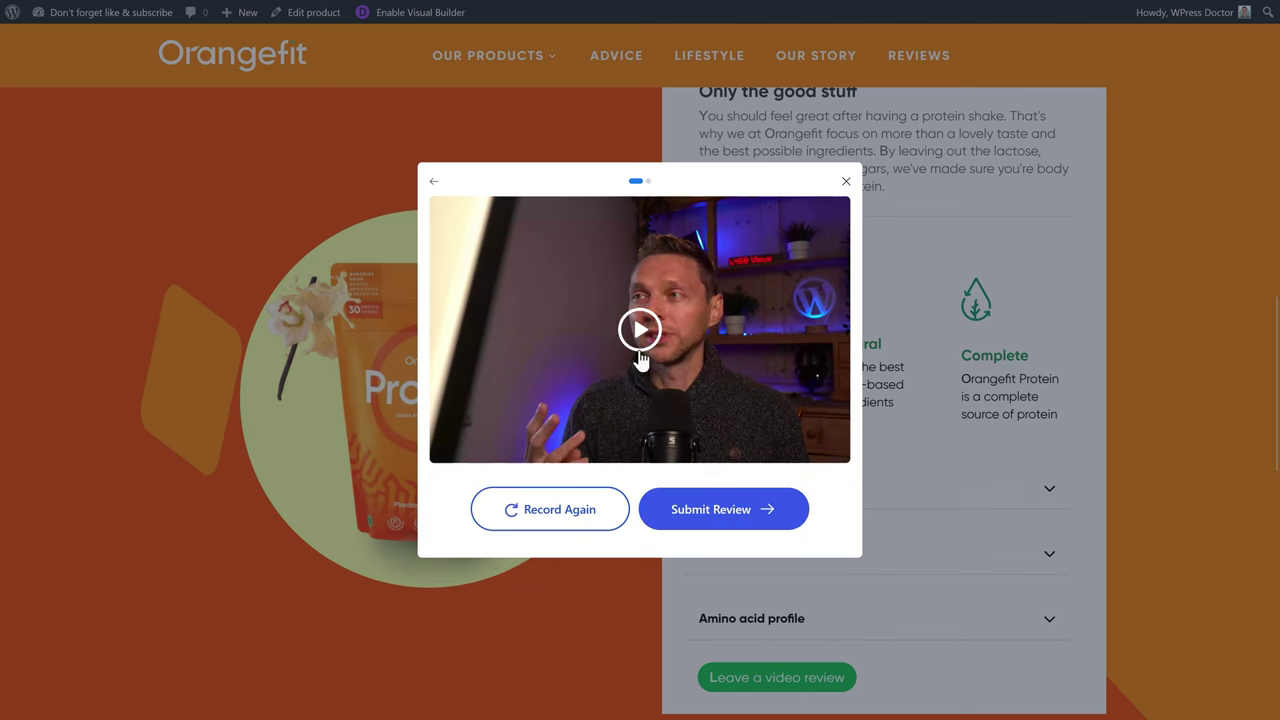
pyautogui.click(648, 338)
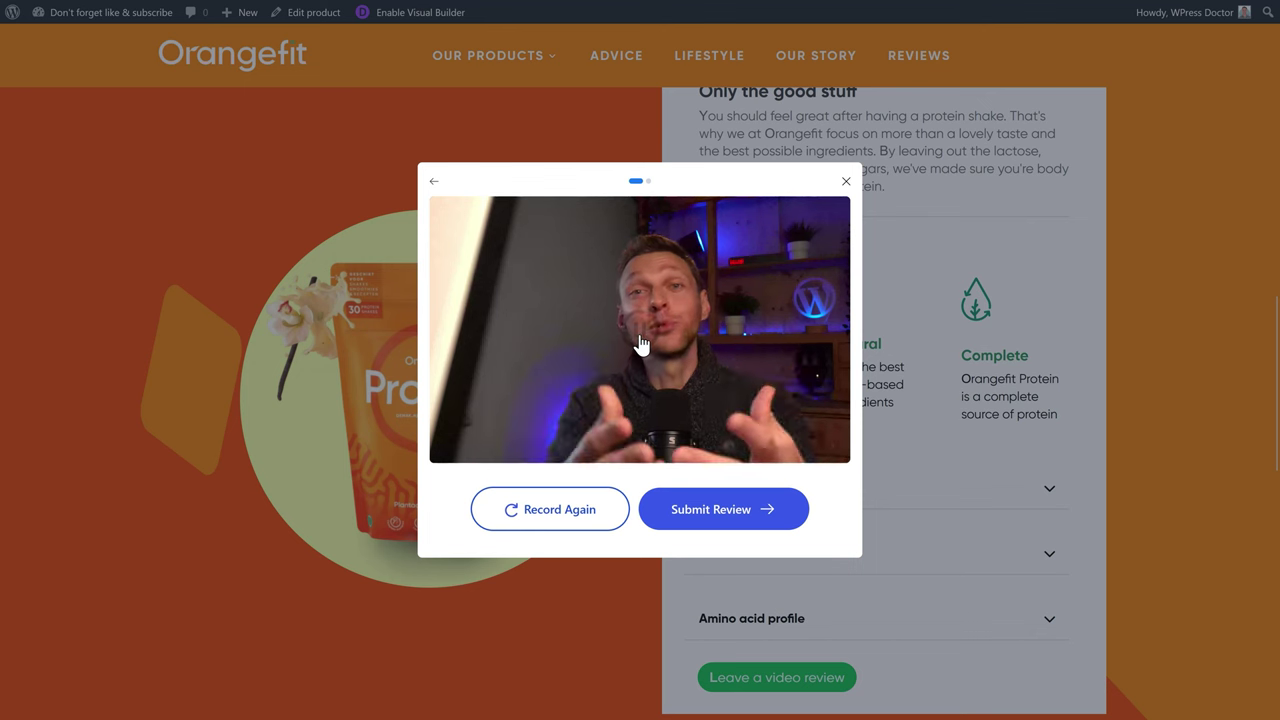
pyautogui.click(562, 346)
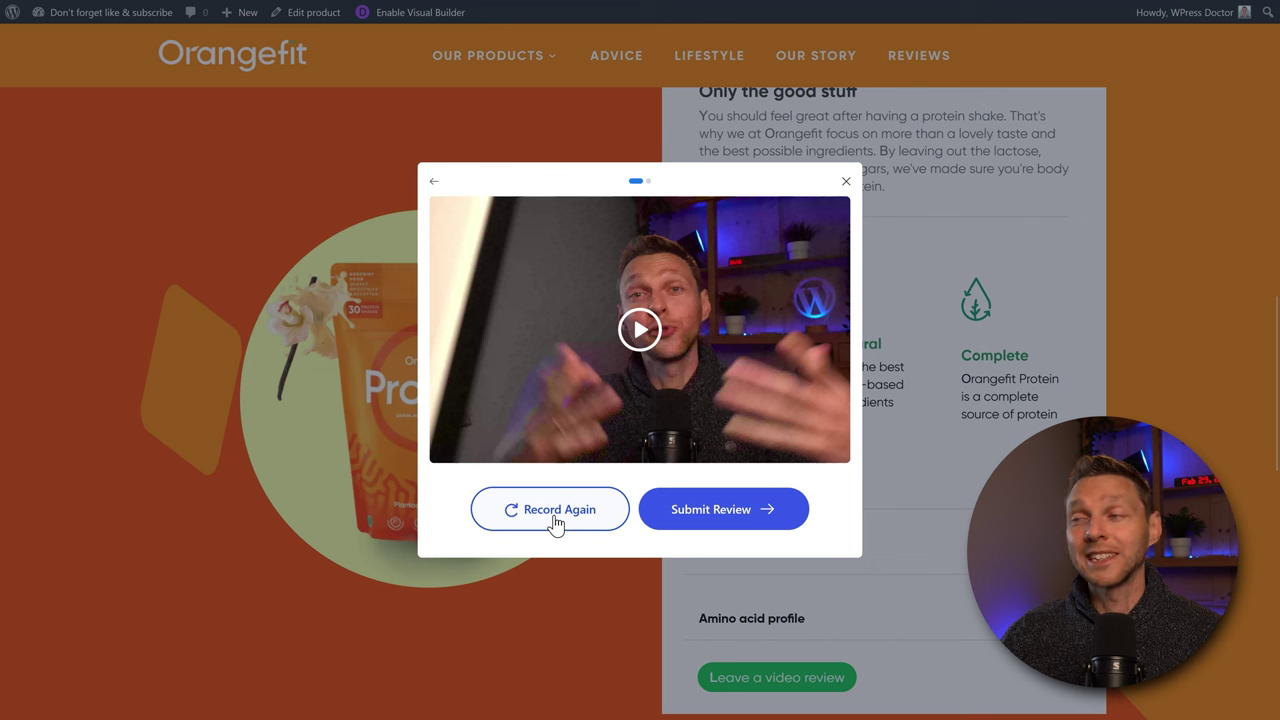
# Step: Submit the recorded video review and dismiss the thank-you message
pyautogui.click(728, 515)
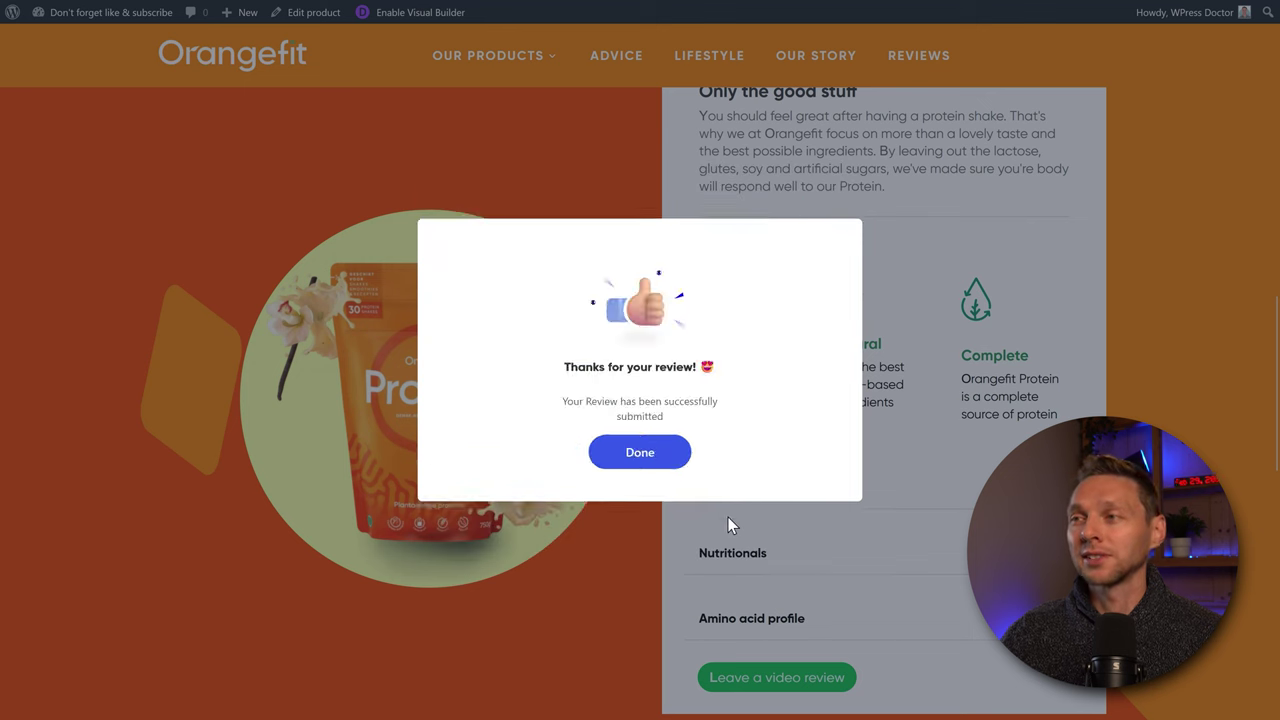
pyautogui.click(655, 452)
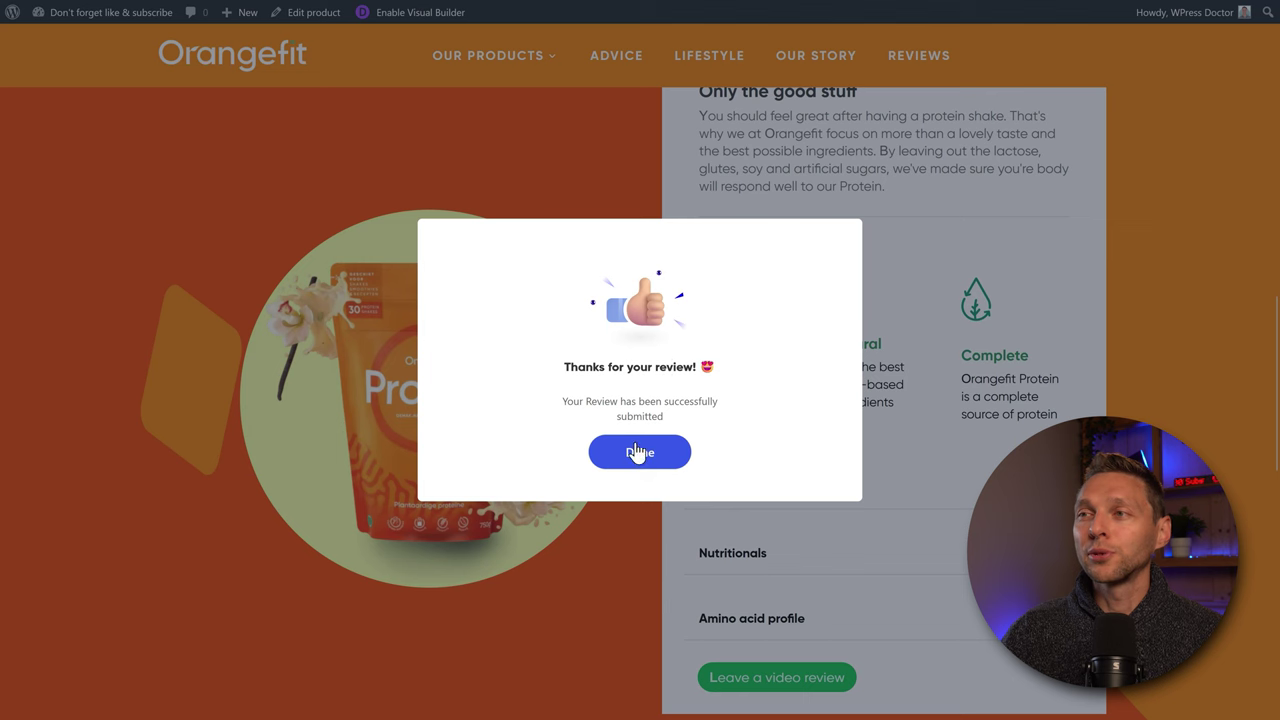
pyautogui.click(638, 456)
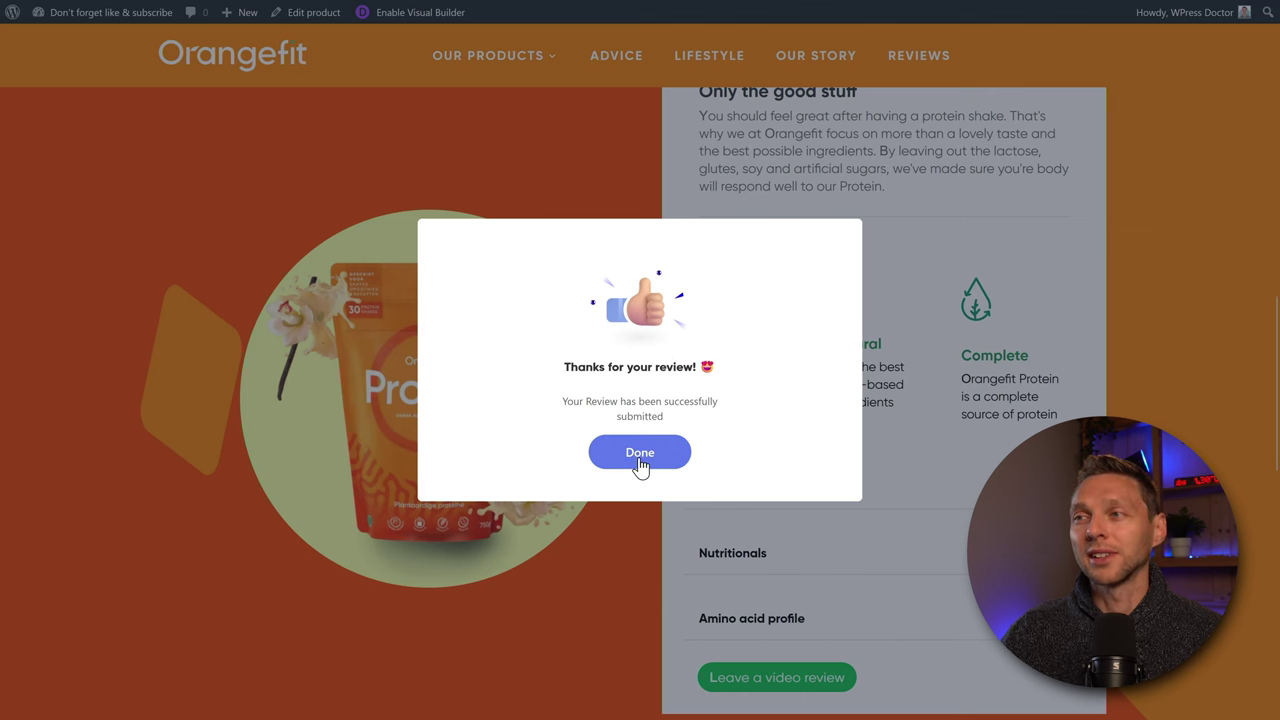
# Step: Reopen the product page's review form and choose to record another video review
pyautogui.scroll(-1, 814, 437)
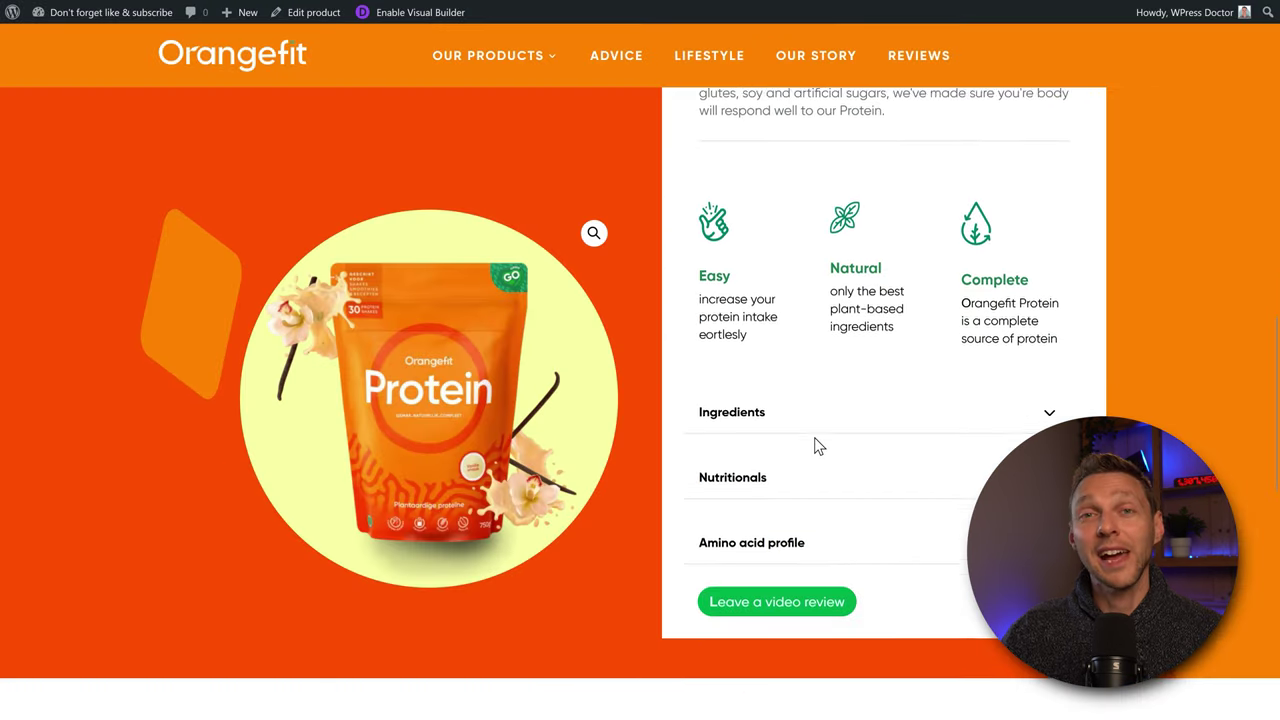
pyautogui.scroll(1, 816, 443)
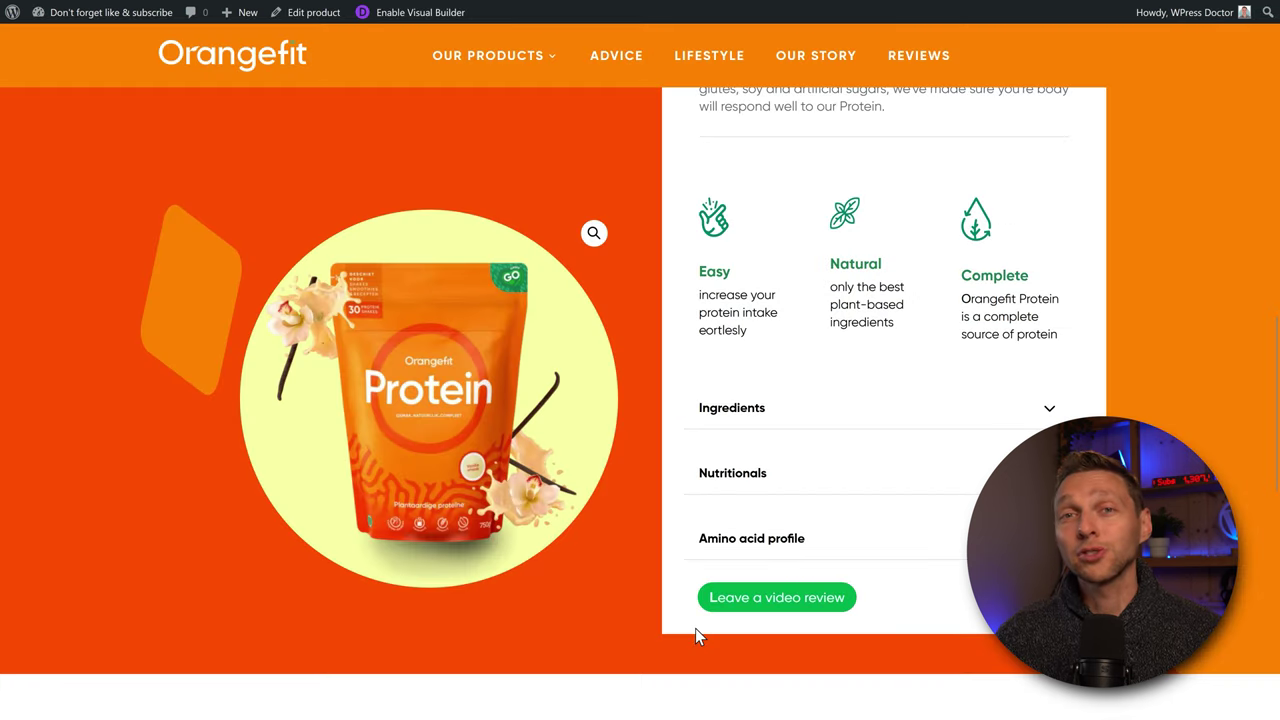
pyautogui.click(768, 610)
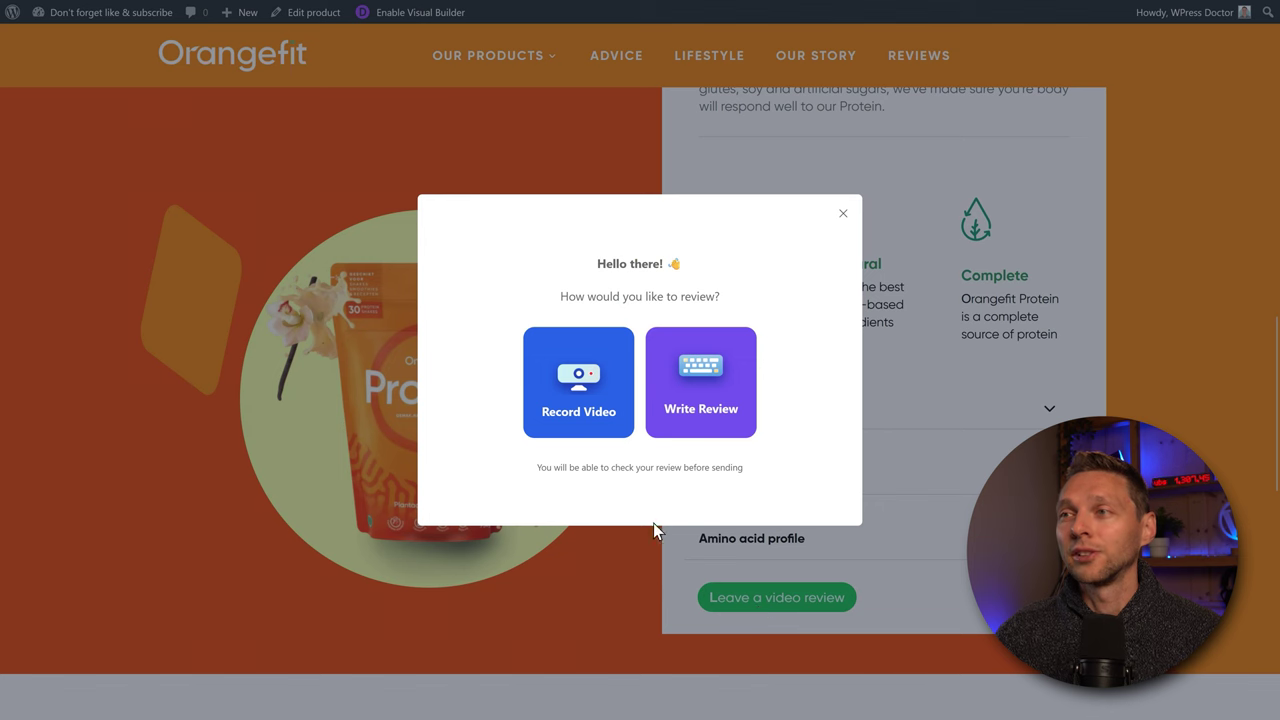
pyautogui.click(585, 425)
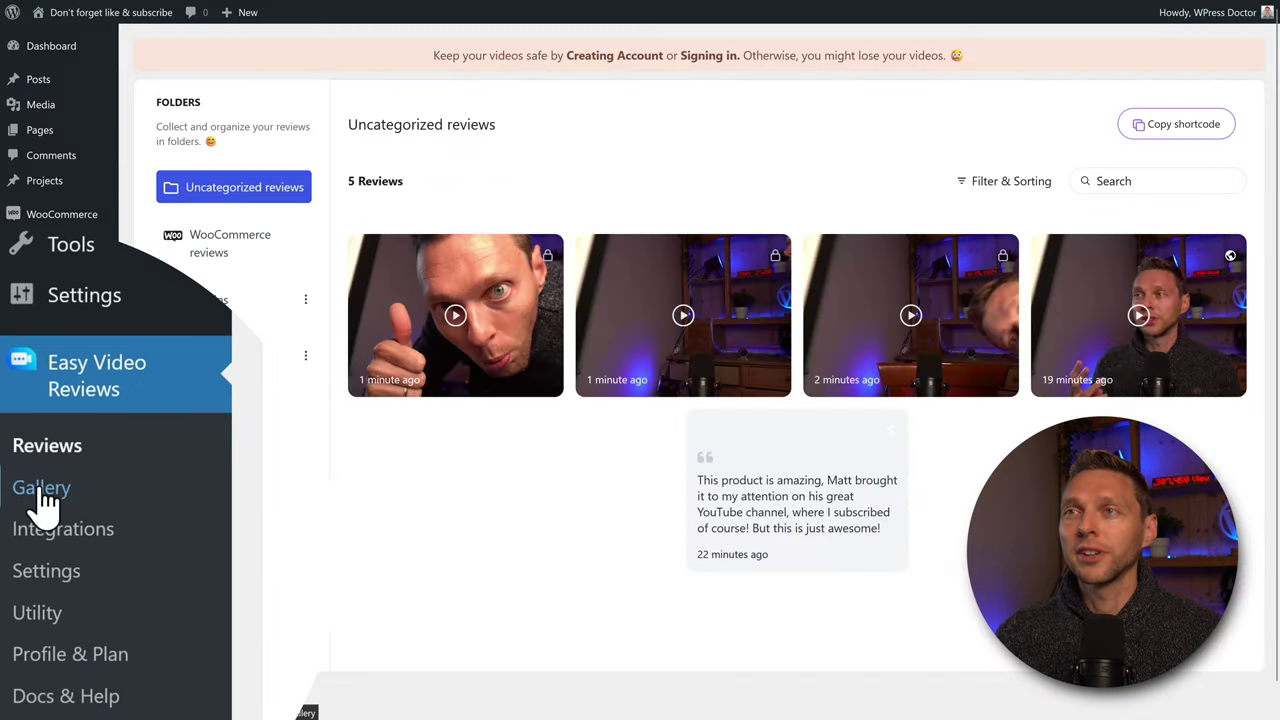
# Step: Create a new Easy Video Reviews gallery and select all uncategorized reviews as its source
pyautogui.click(40, 512)
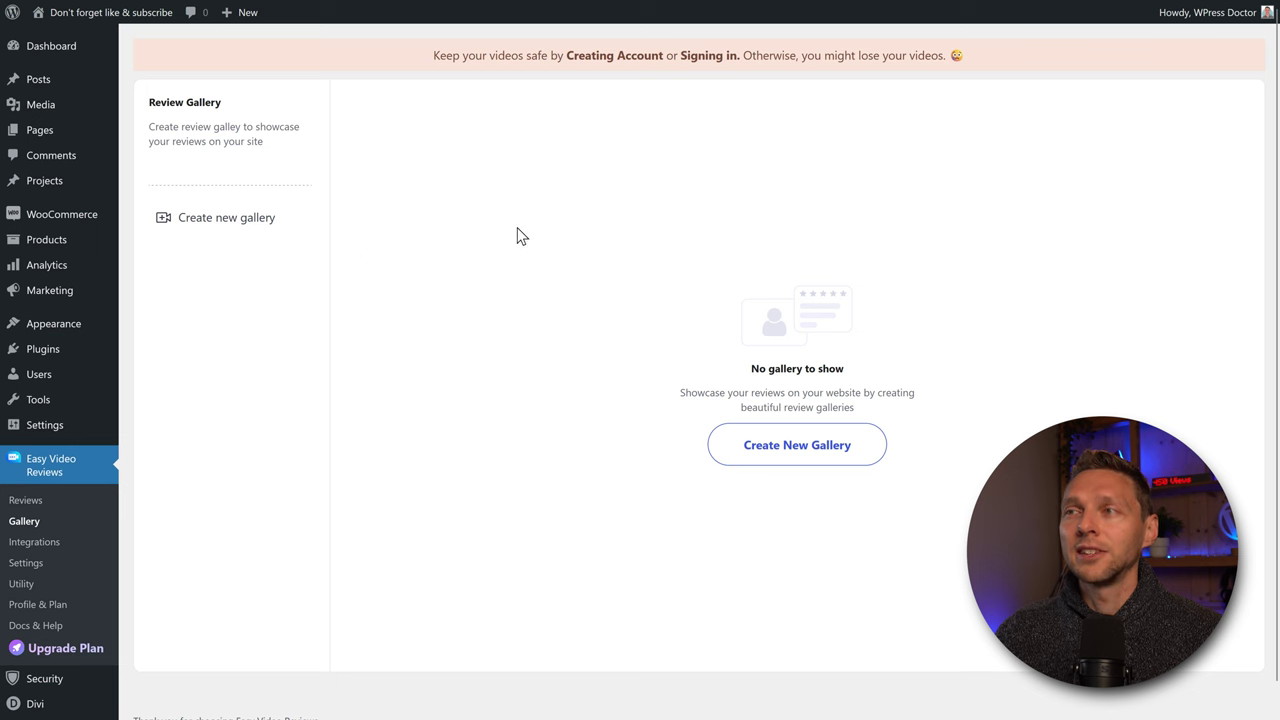
pyautogui.click(862, 456)
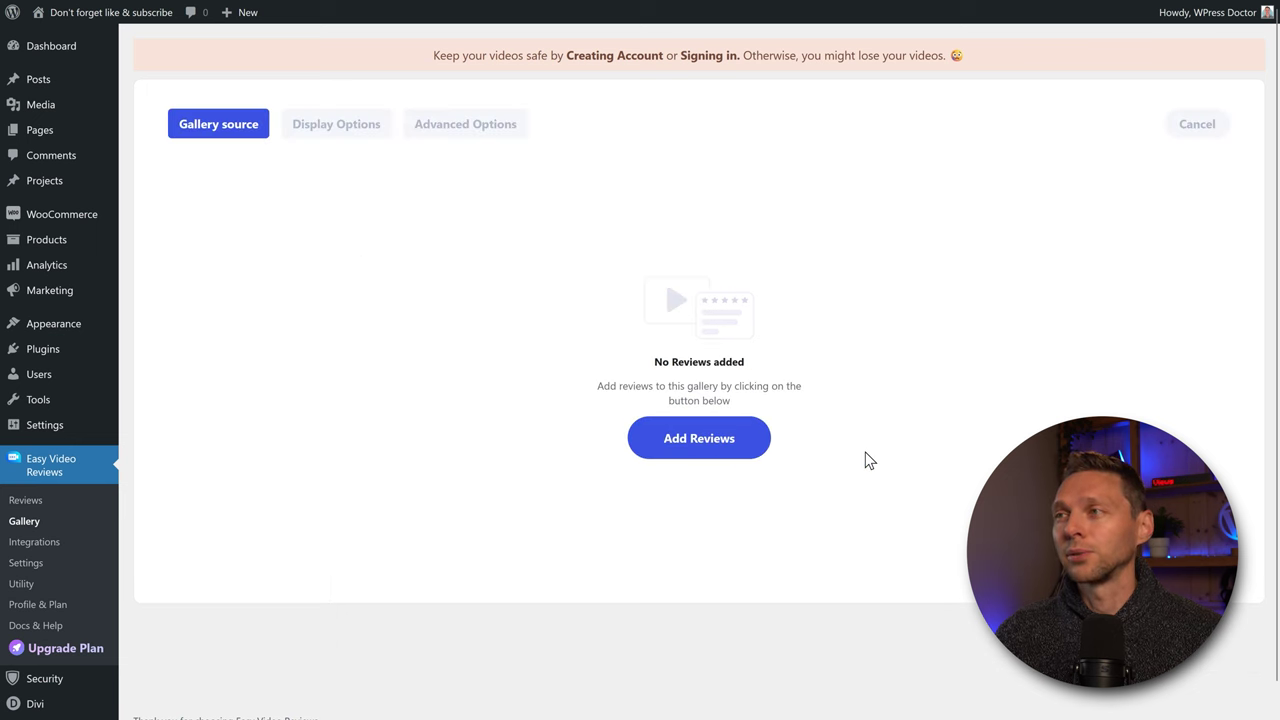
pyautogui.click(745, 449)
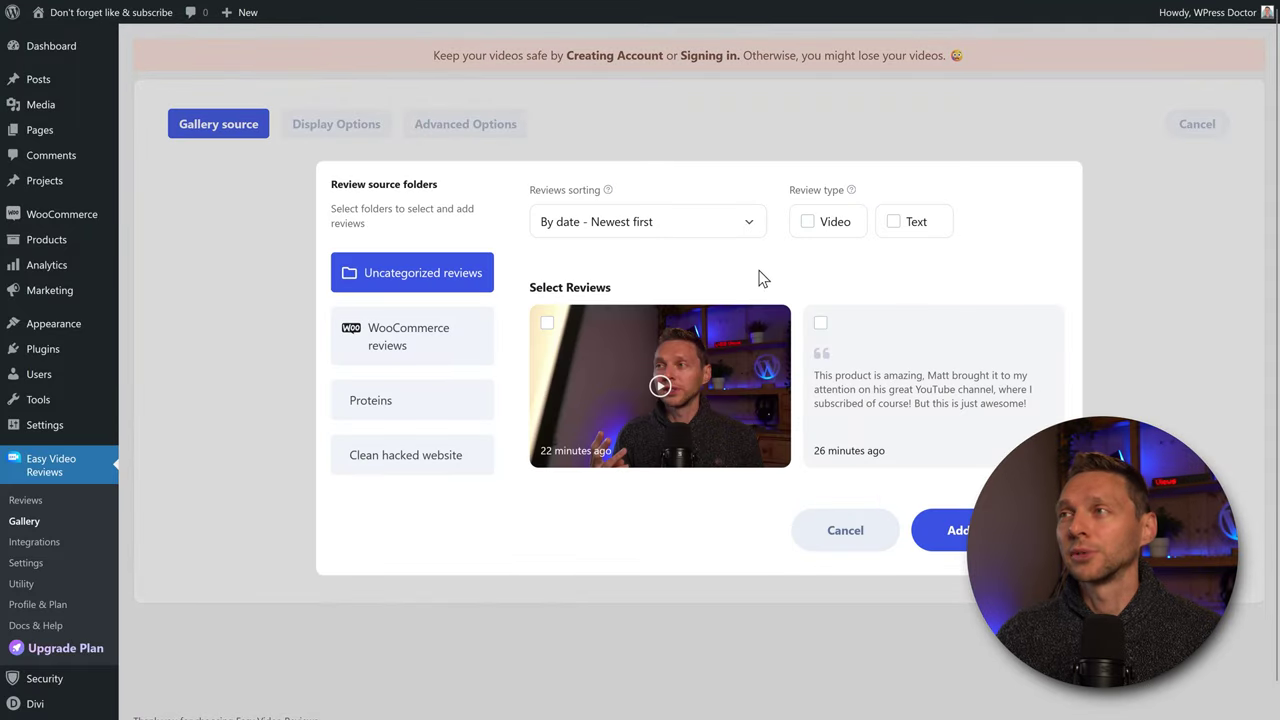
pyautogui.click(547, 324)
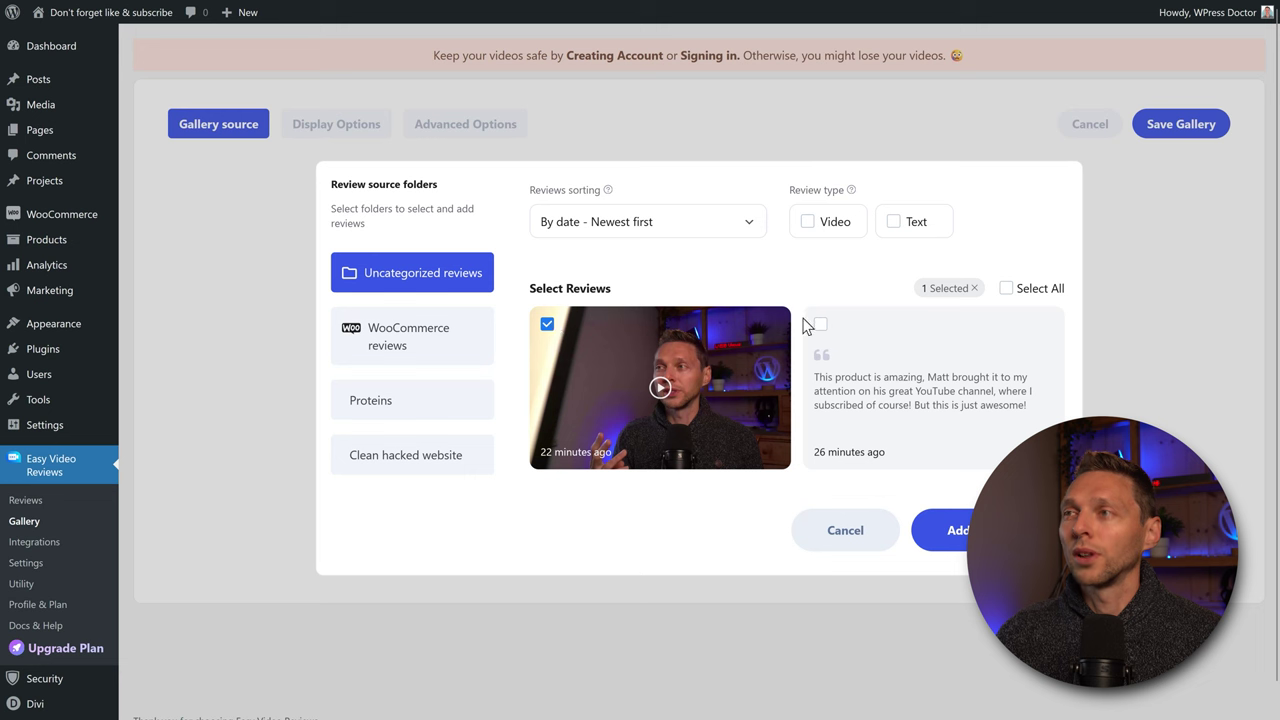
pyautogui.click(1007, 288)
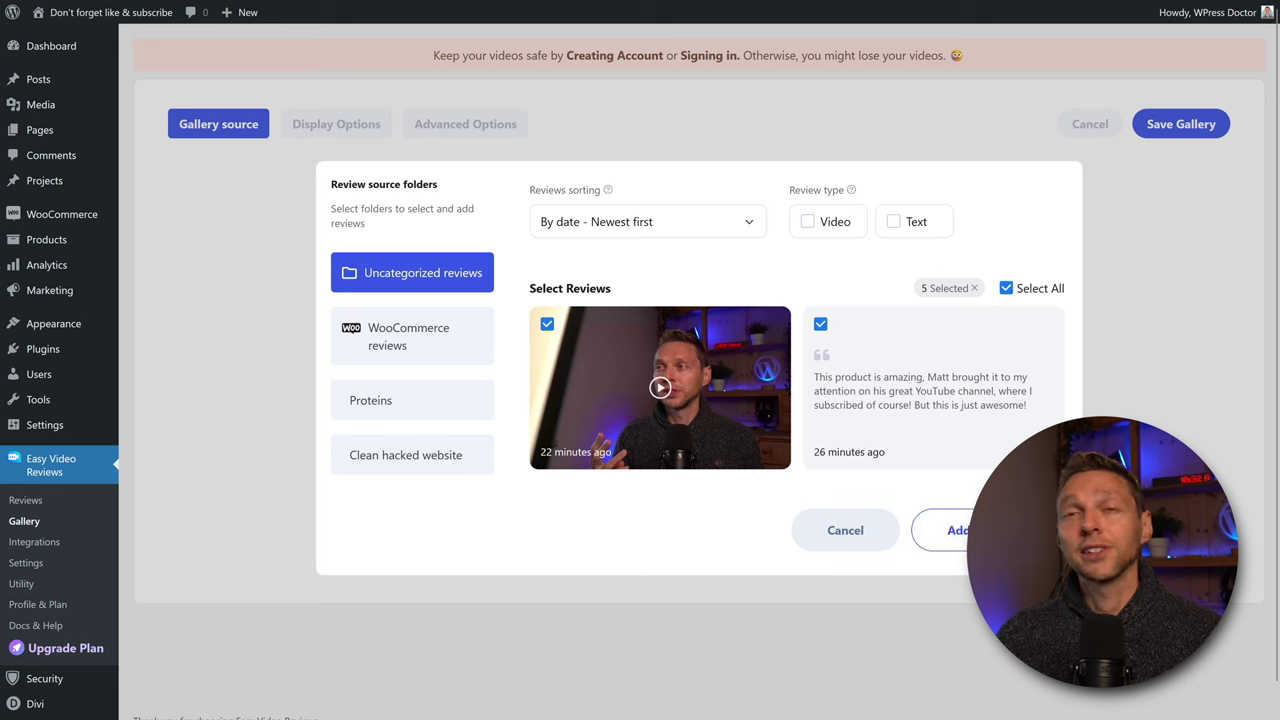
# Step: Look through the Proteins, Clean hacked website, WooCommerce and Uncategorized source folders for available reviews, and leave the review selection
pyautogui.click(405, 402)
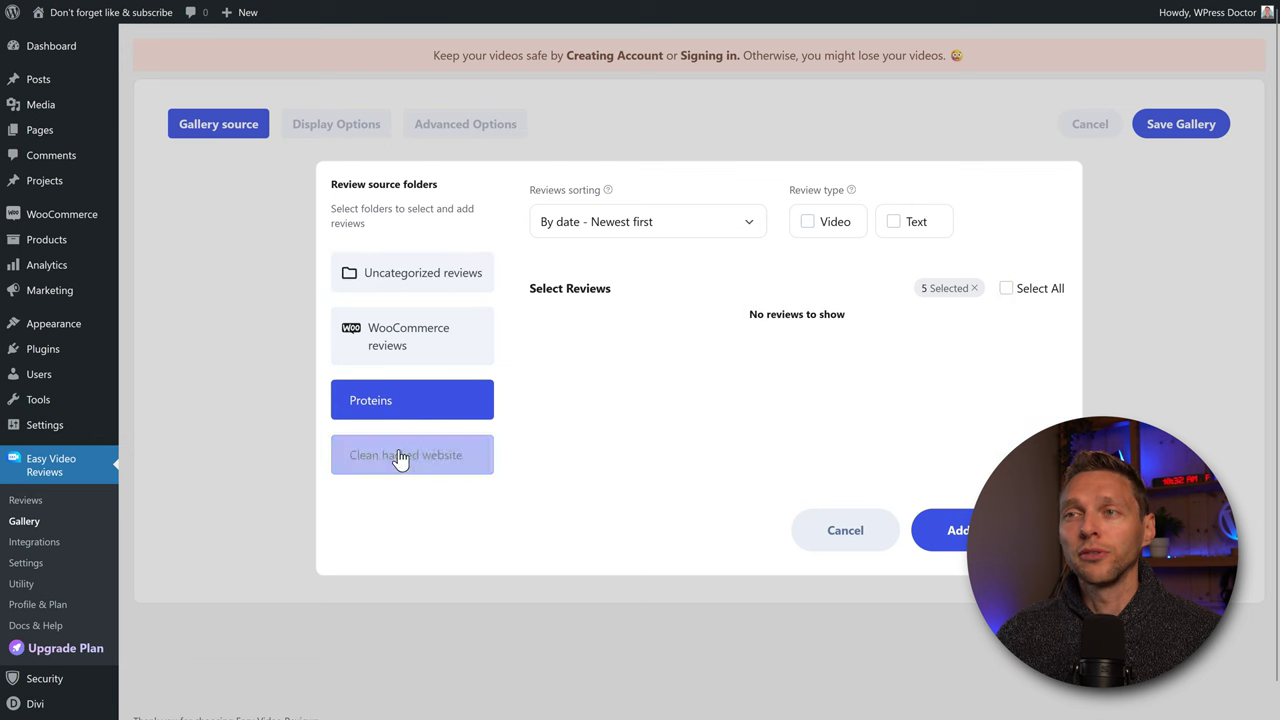
pyautogui.click(400, 456)
pyautogui.click(422, 286)
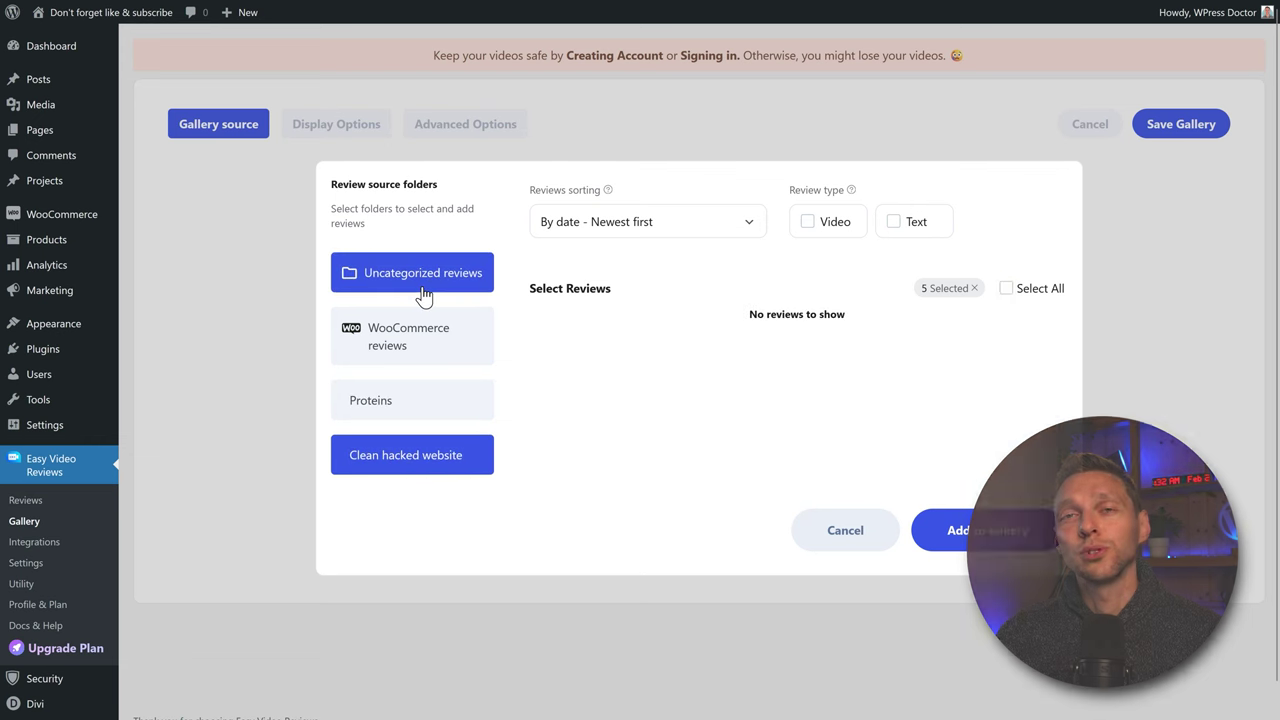
pyautogui.click(410, 337)
pyautogui.click(412, 398)
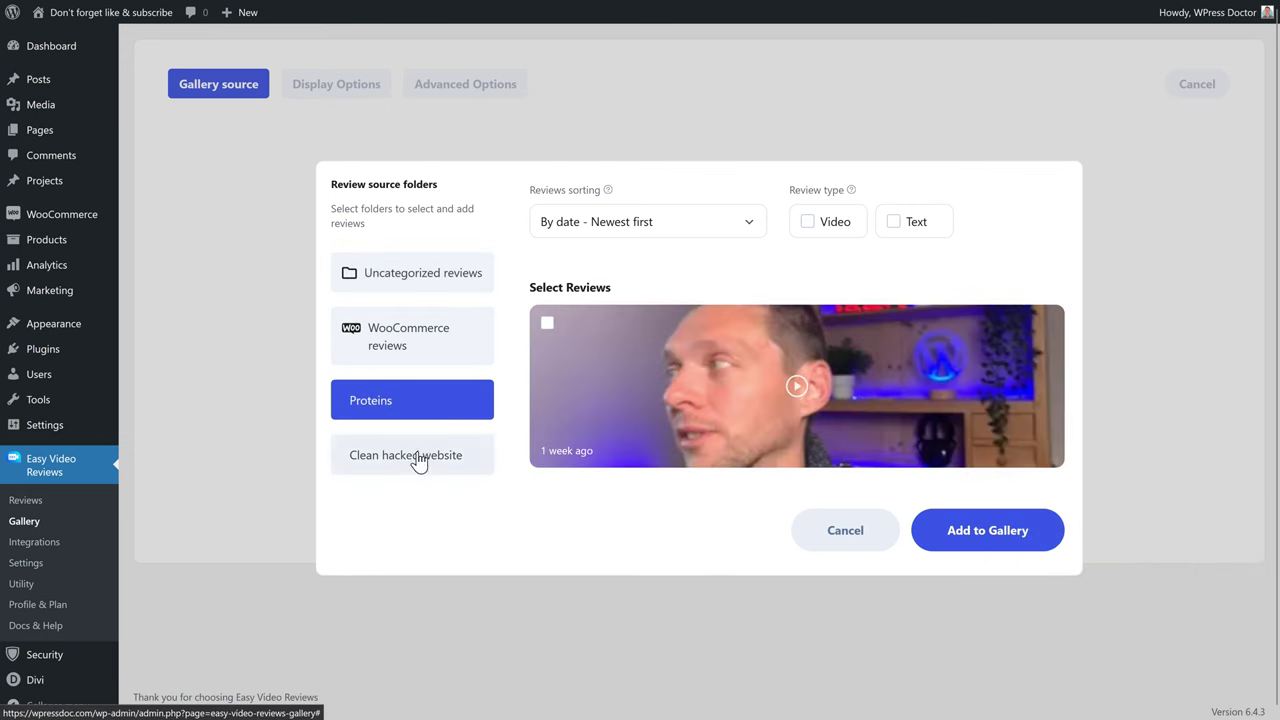
pyautogui.click(418, 458)
pyautogui.click(403, 355)
pyautogui.click(408, 287)
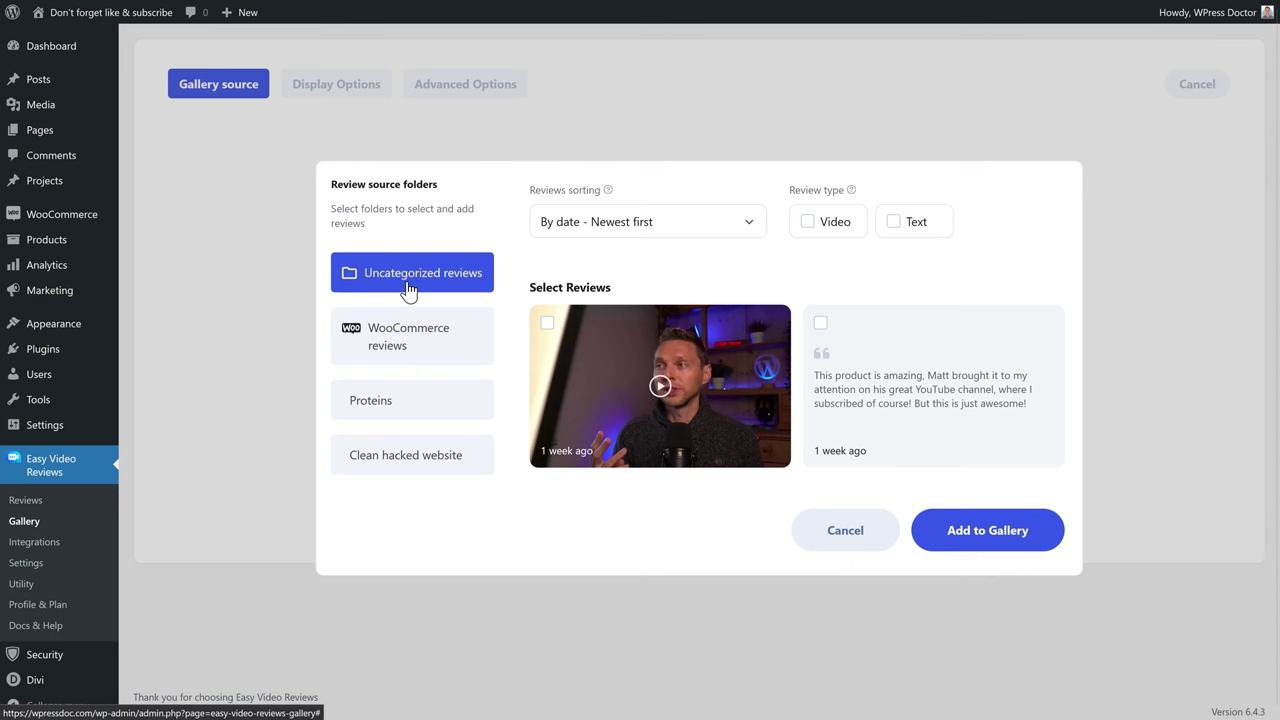
pyautogui.click(845, 533)
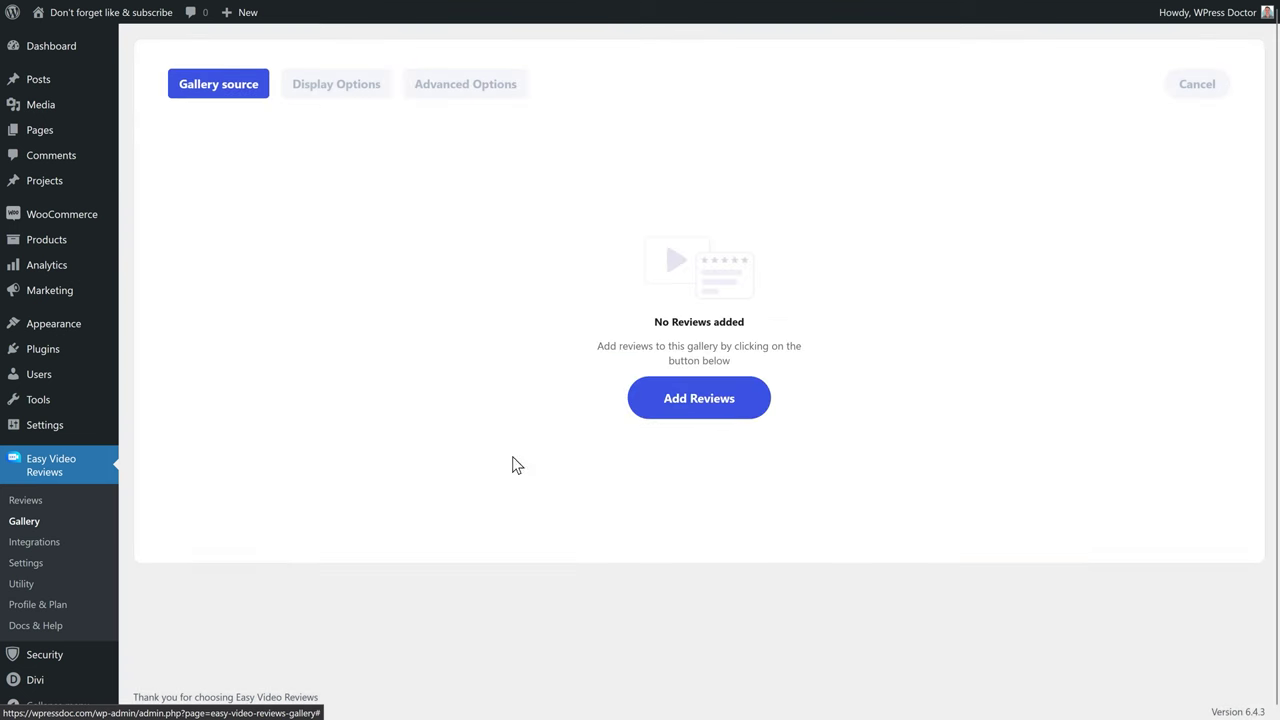
# Step: Publish the four locked video reviews in the Uncategorized reviews folder
pyautogui.click(40, 505)
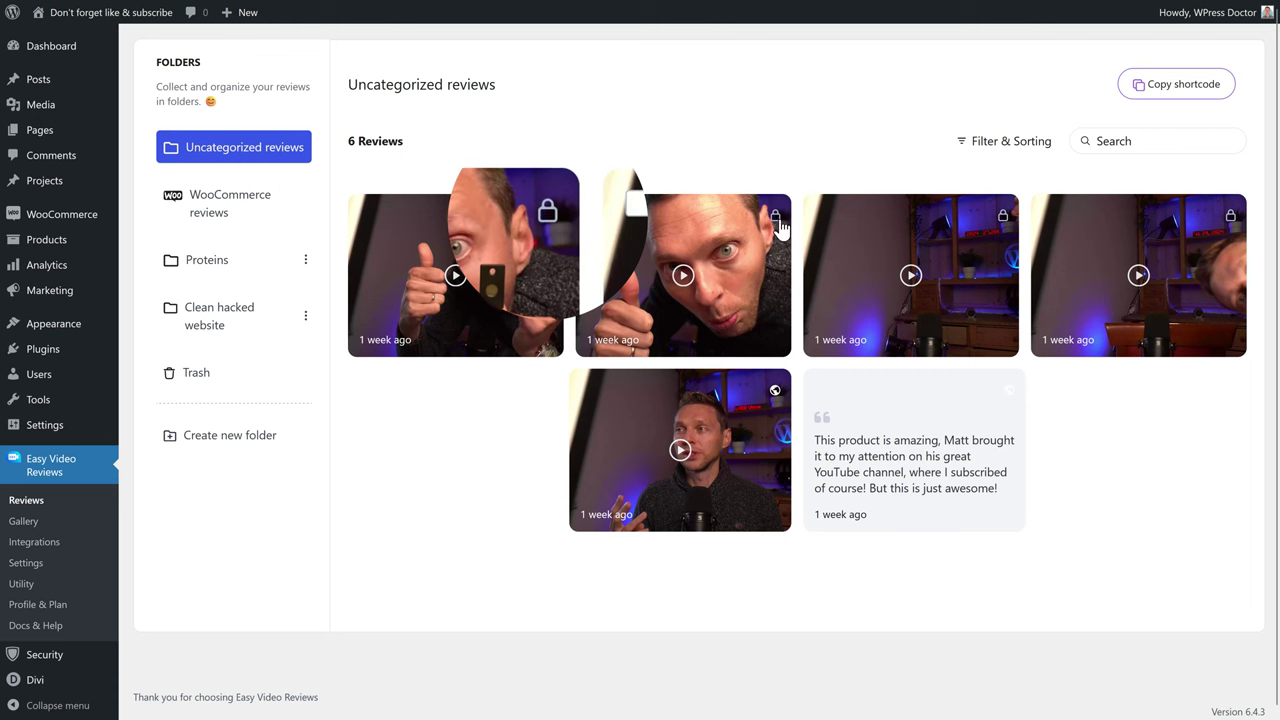
pyautogui.click(366, 212)
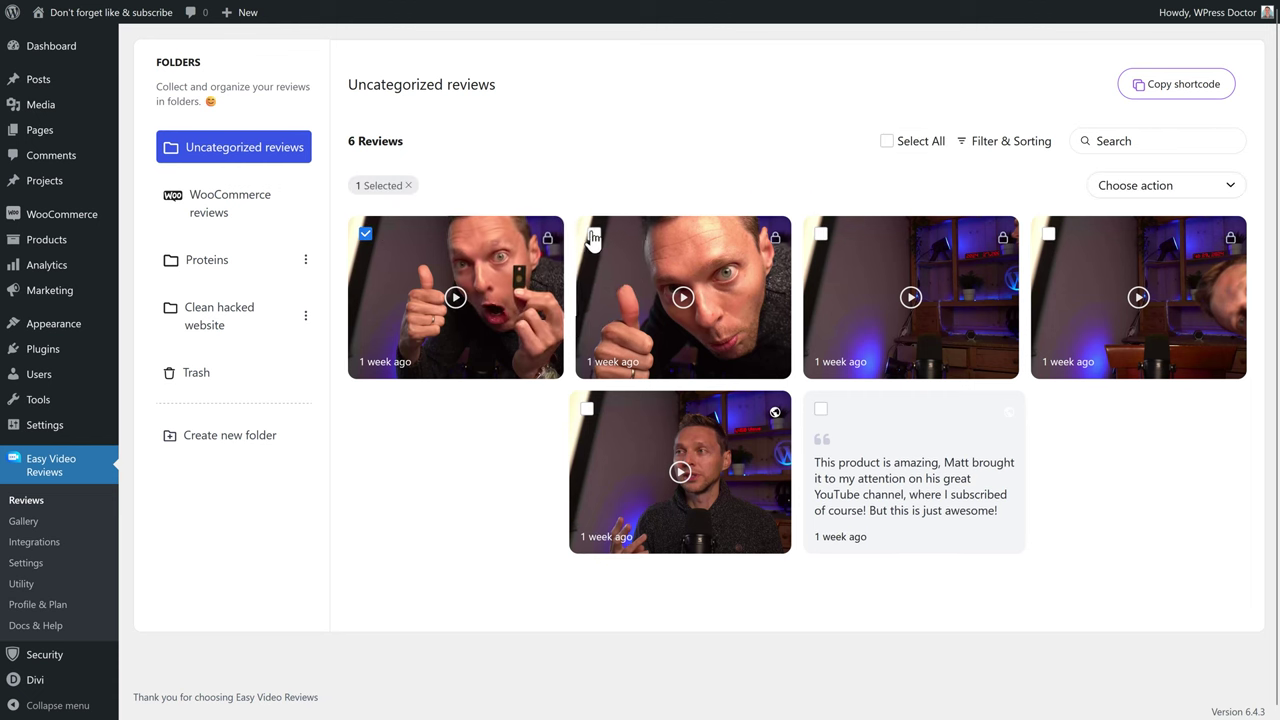
pyautogui.click(819, 236)
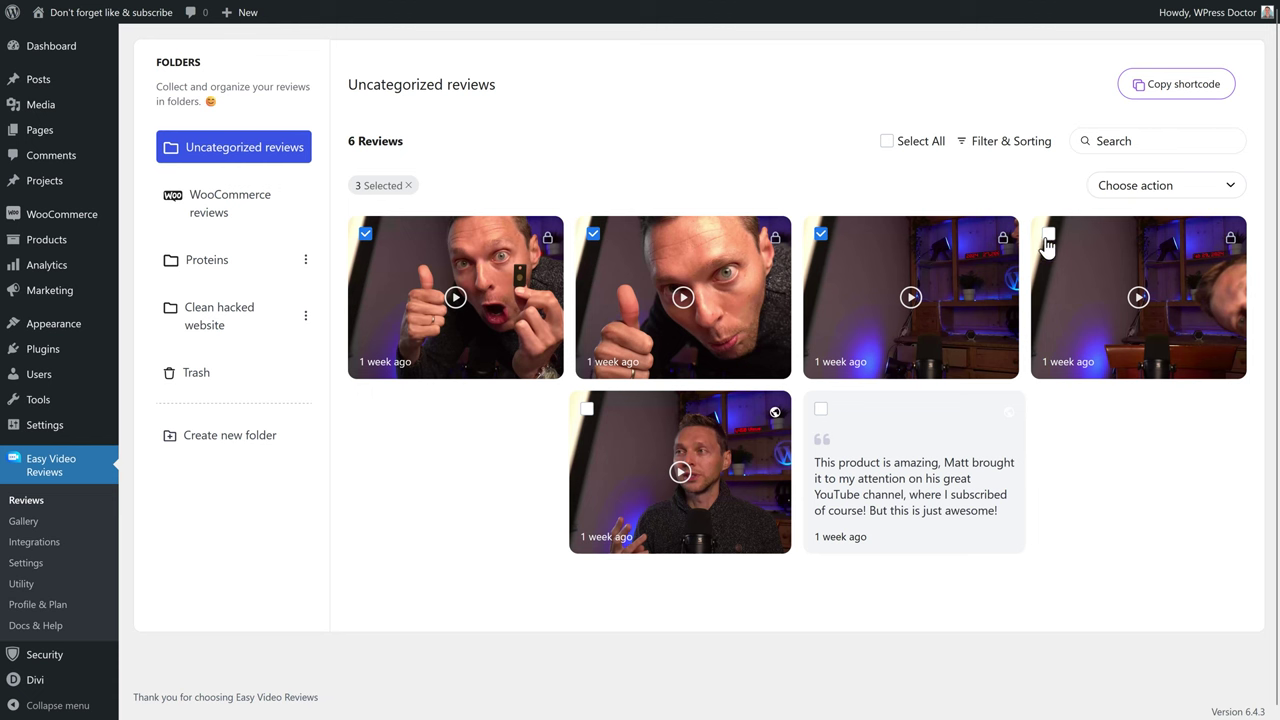
pyautogui.click(1136, 189)
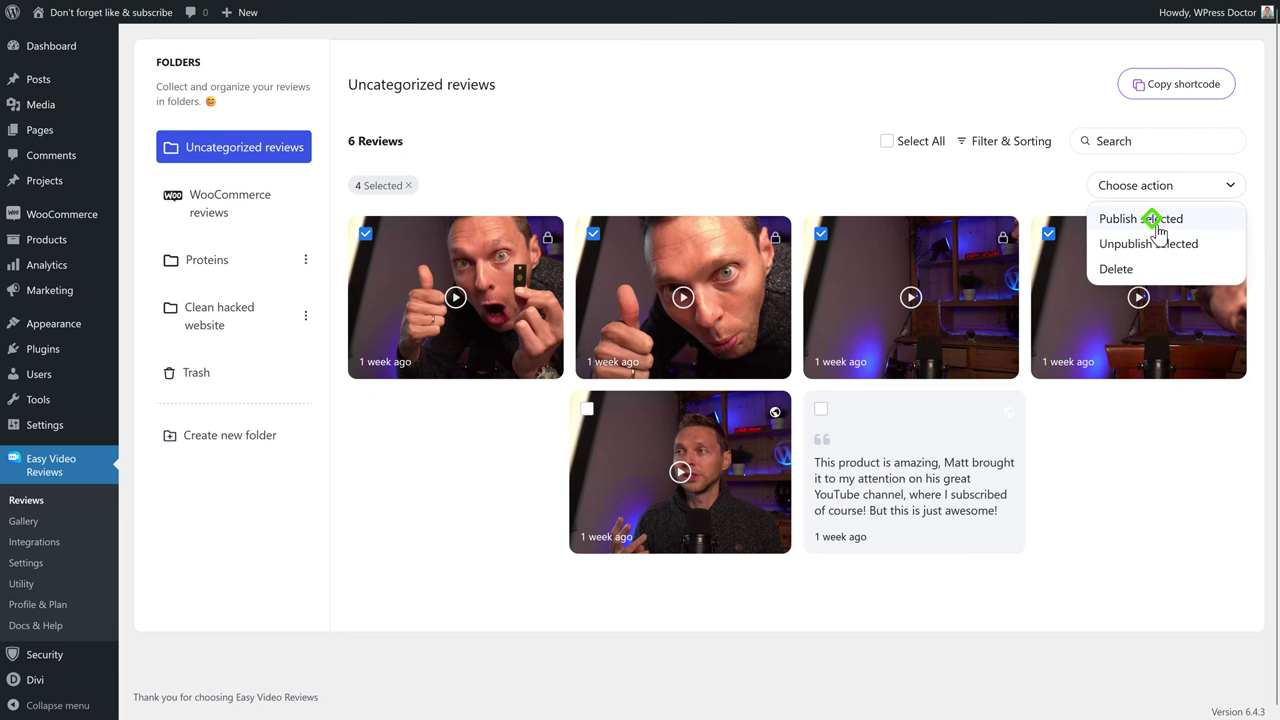
pyautogui.click(1158, 229)
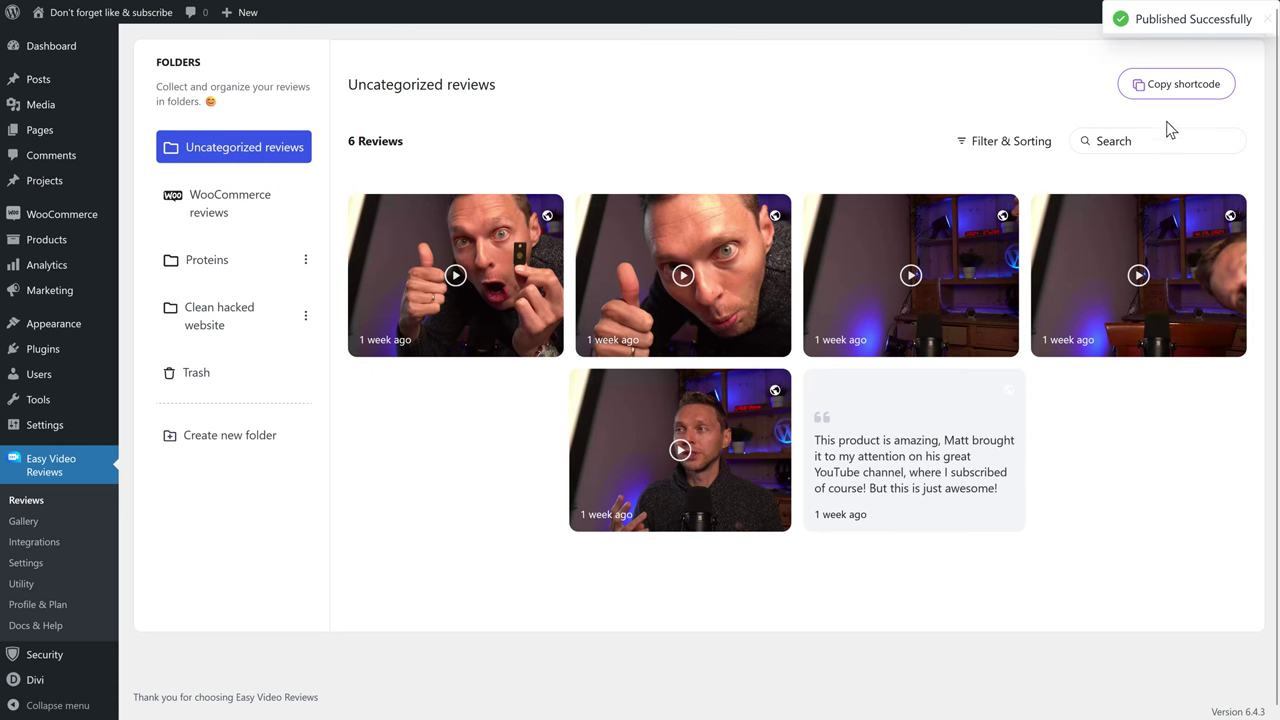
# Step: Start another new review gallery and open its review selection
pyautogui.click(24, 522)
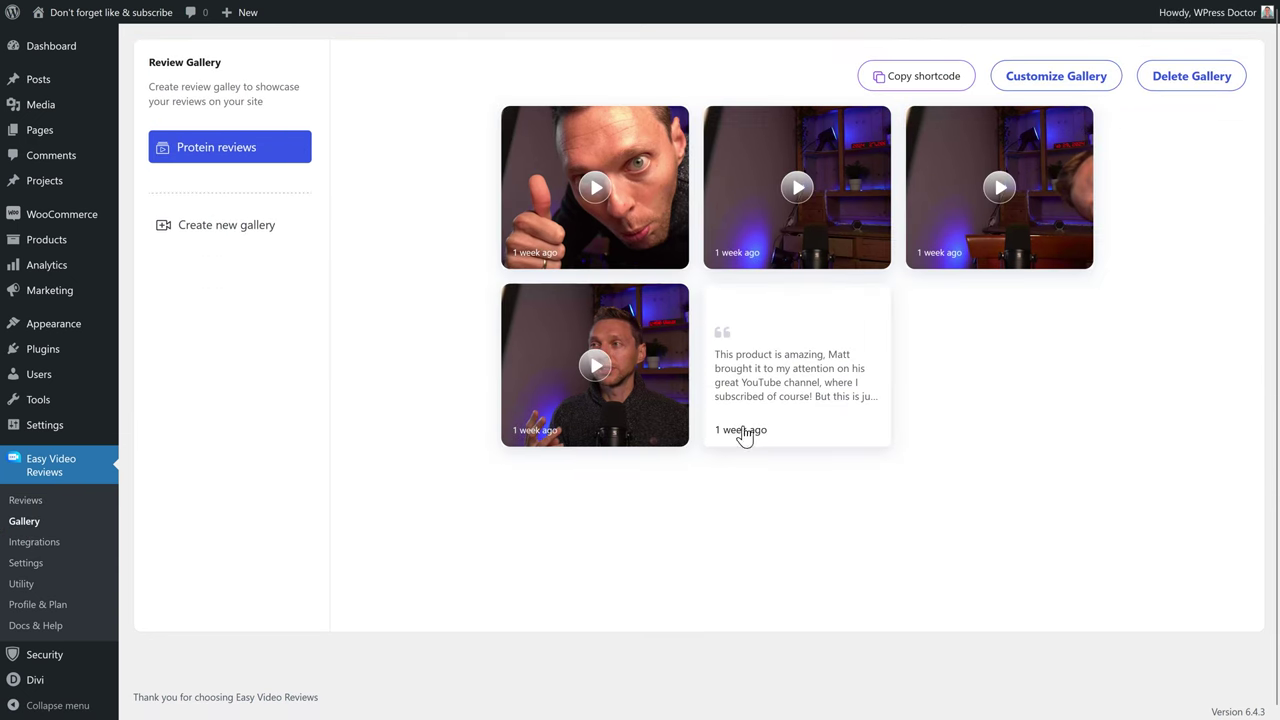
pyautogui.click(238, 234)
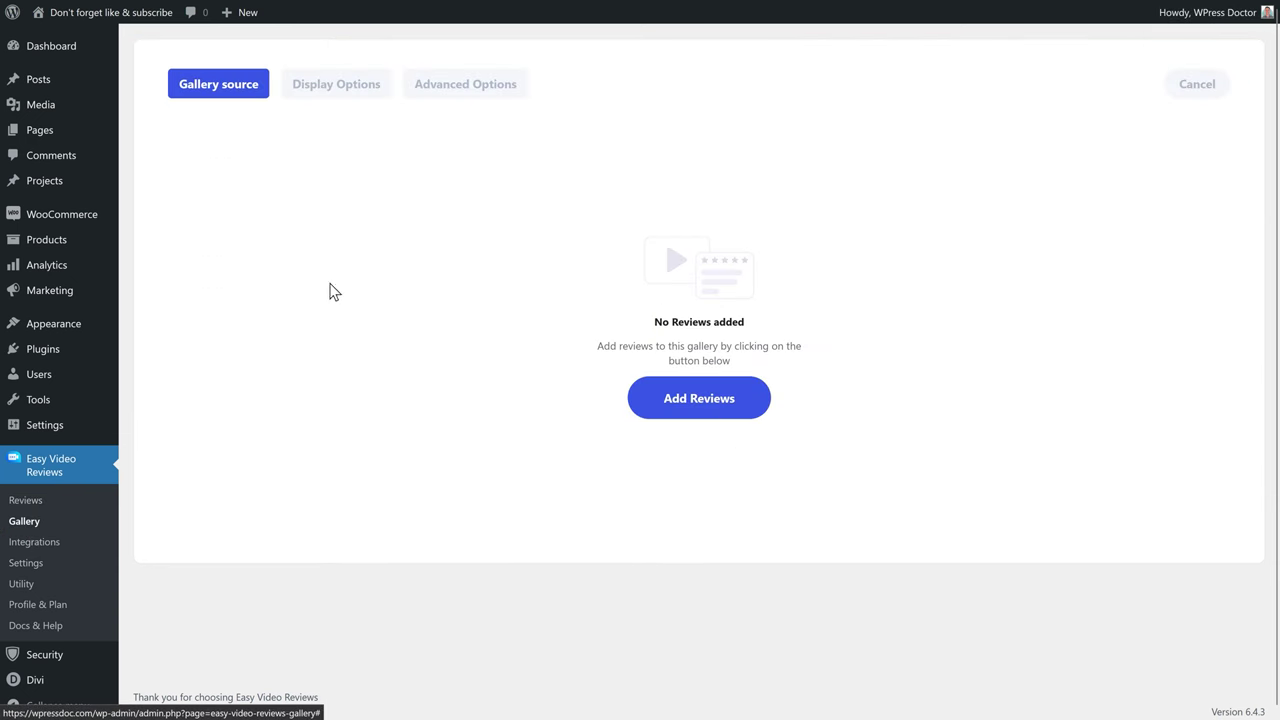
pyautogui.click(714, 405)
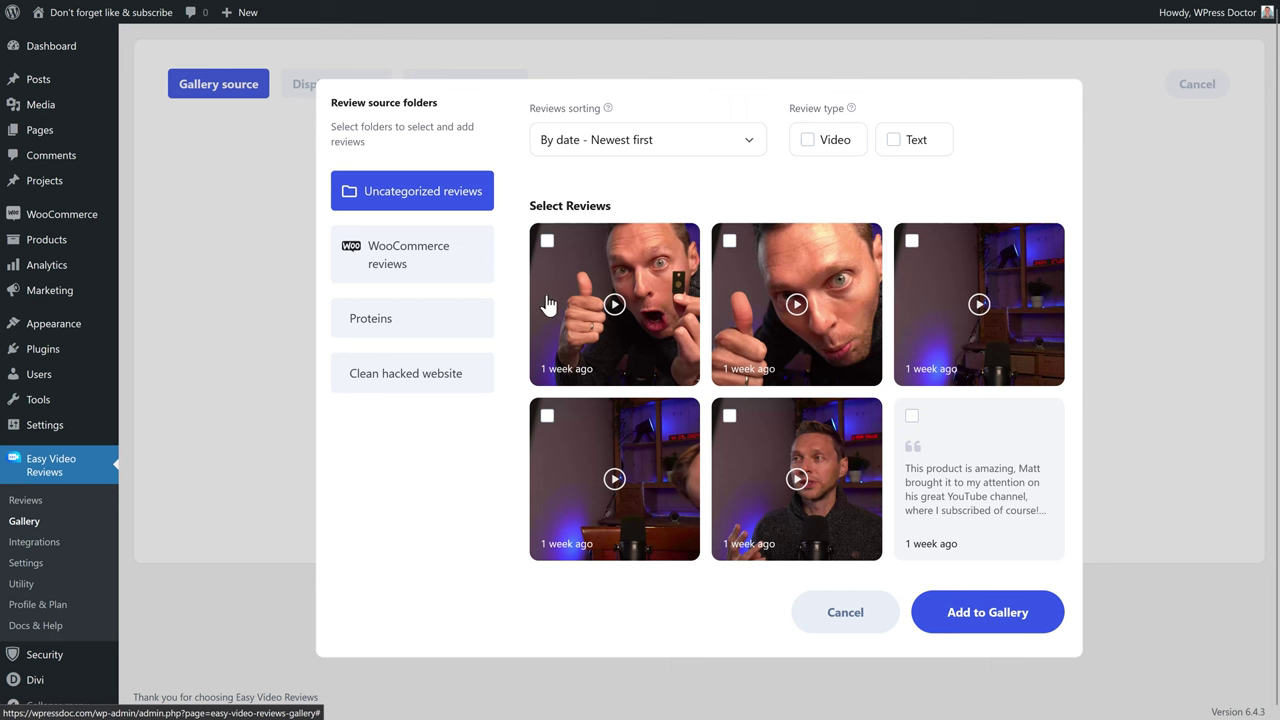
# Step: Filter the selectable reviews by Video and by Text to compare the lists, clearing each filter again
pyautogui.click(809, 143)
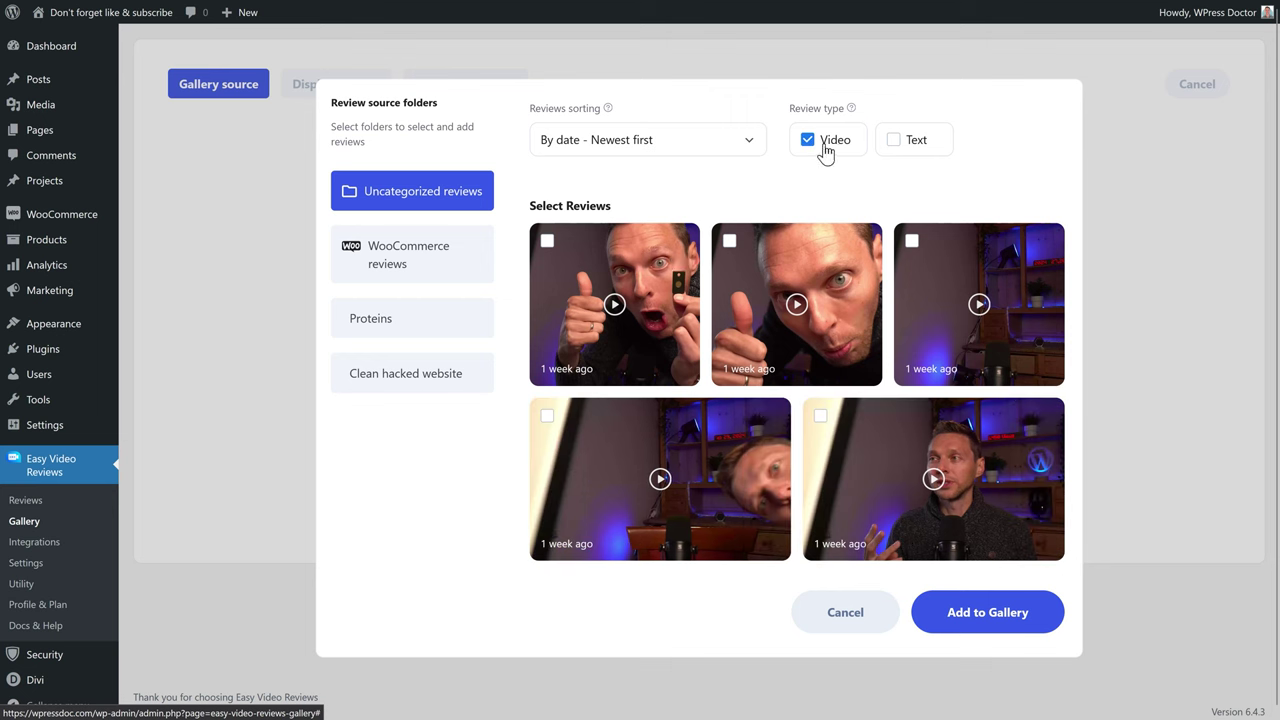
pyautogui.click(809, 143)
pyautogui.click(893, 145)
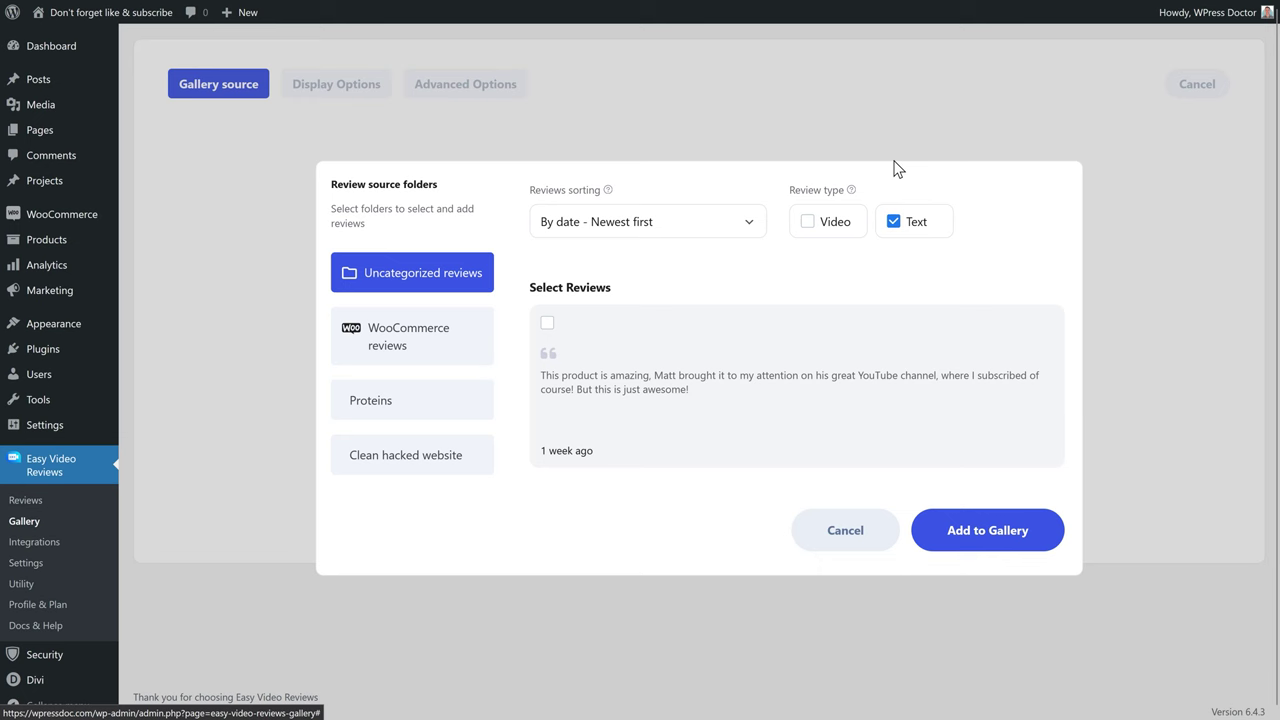
pyautogui.click(893, 221)
pyautogui.click(807, 221)
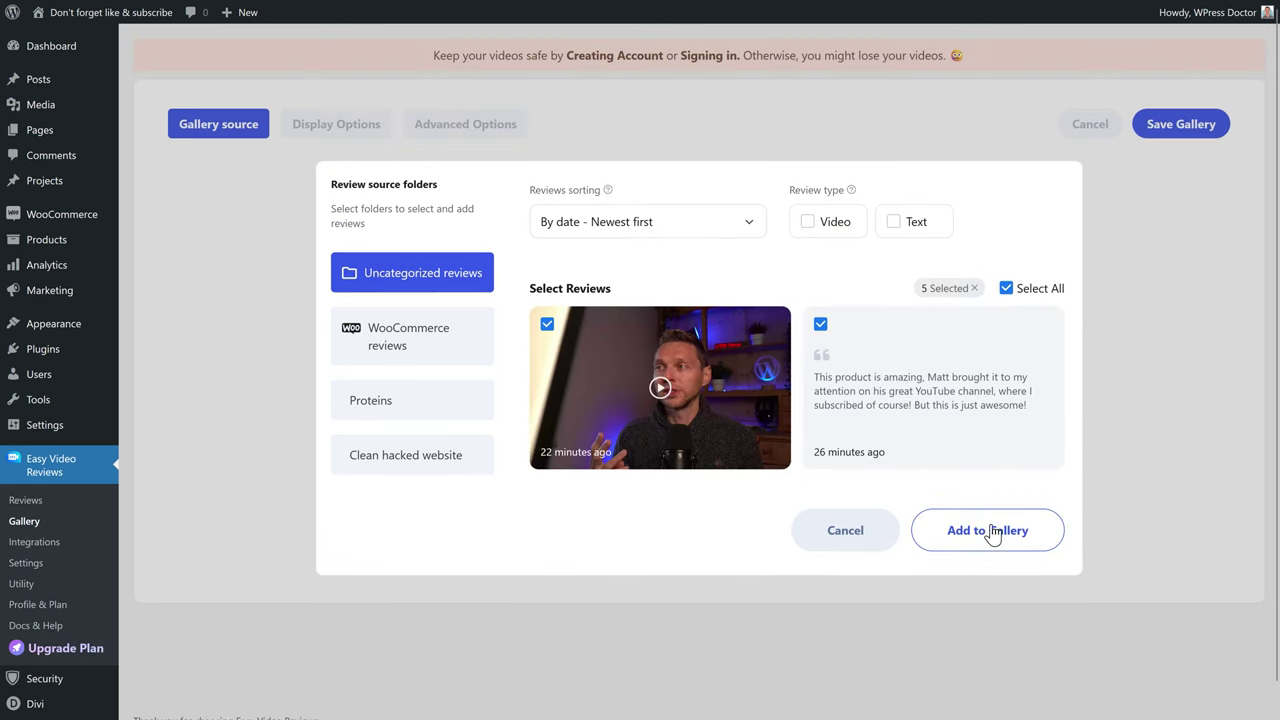
# Step: Add the five selected Uncategorized reviews to the gallery and page through all pages of the gallery preview
pyautogui.click(960, 546)
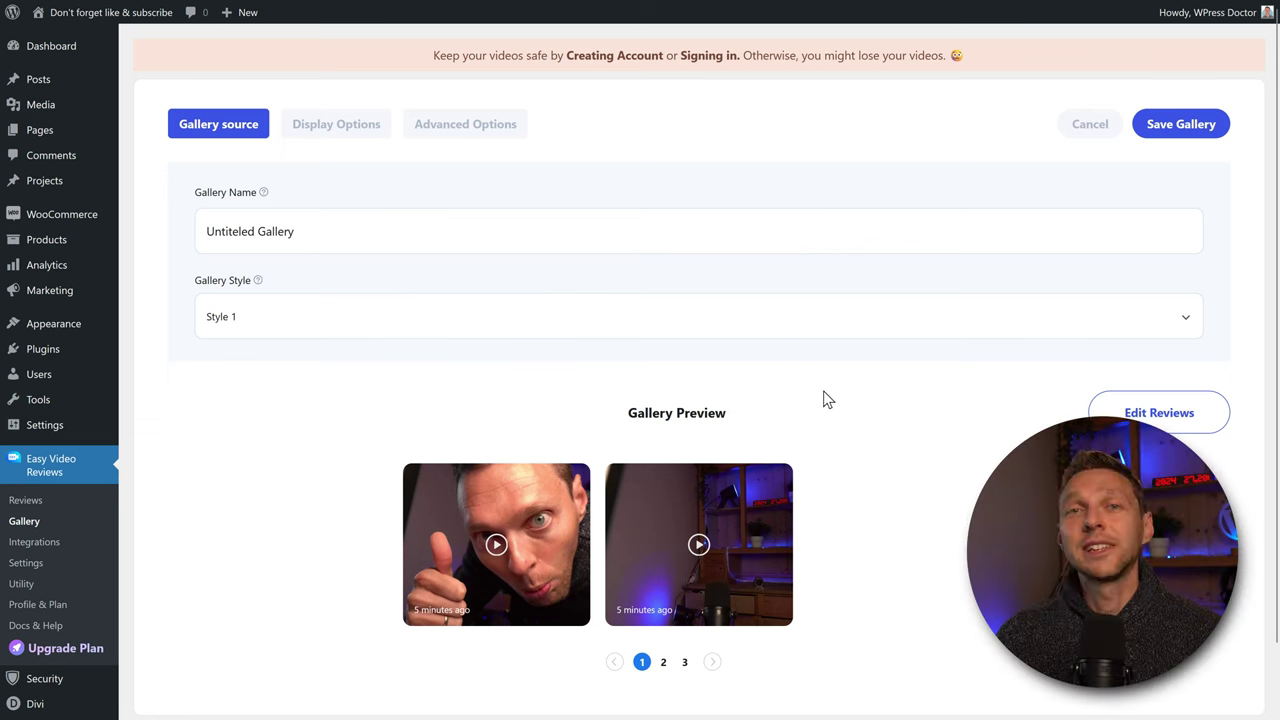
pyautogui.click(713, 663)
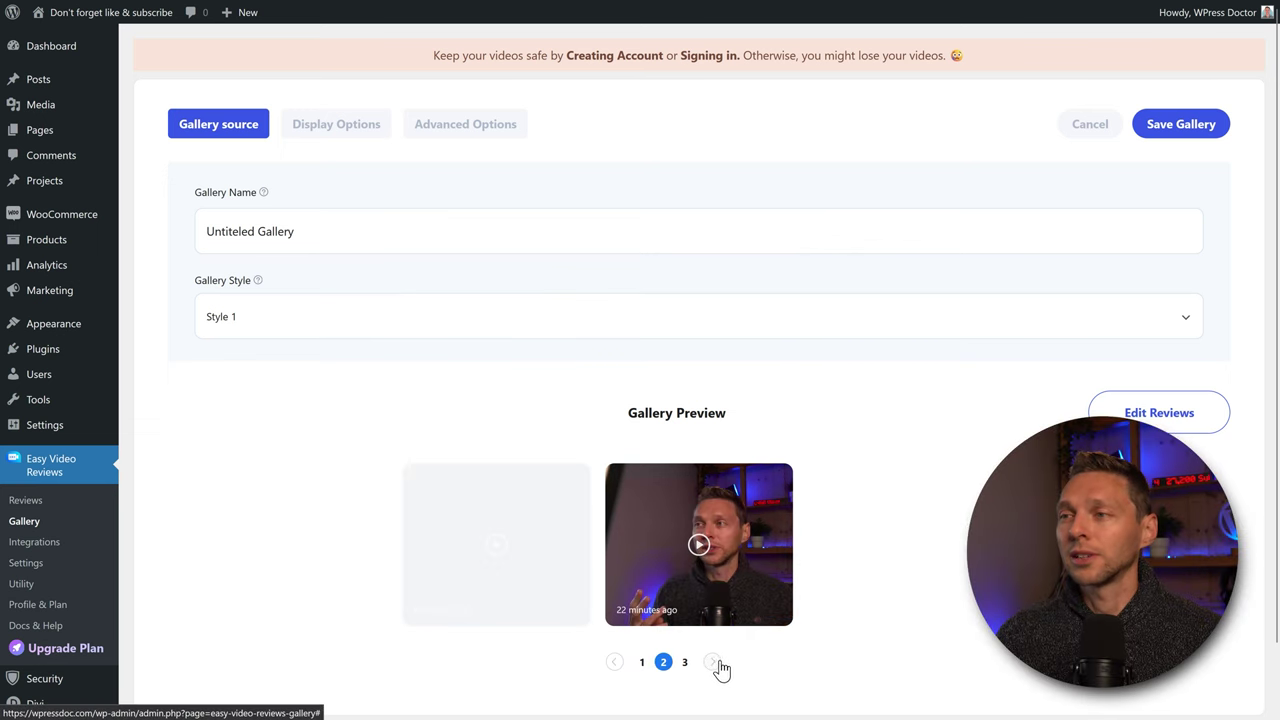
pyautogui.click(642, 663)
pyautogui.click(685, 663)
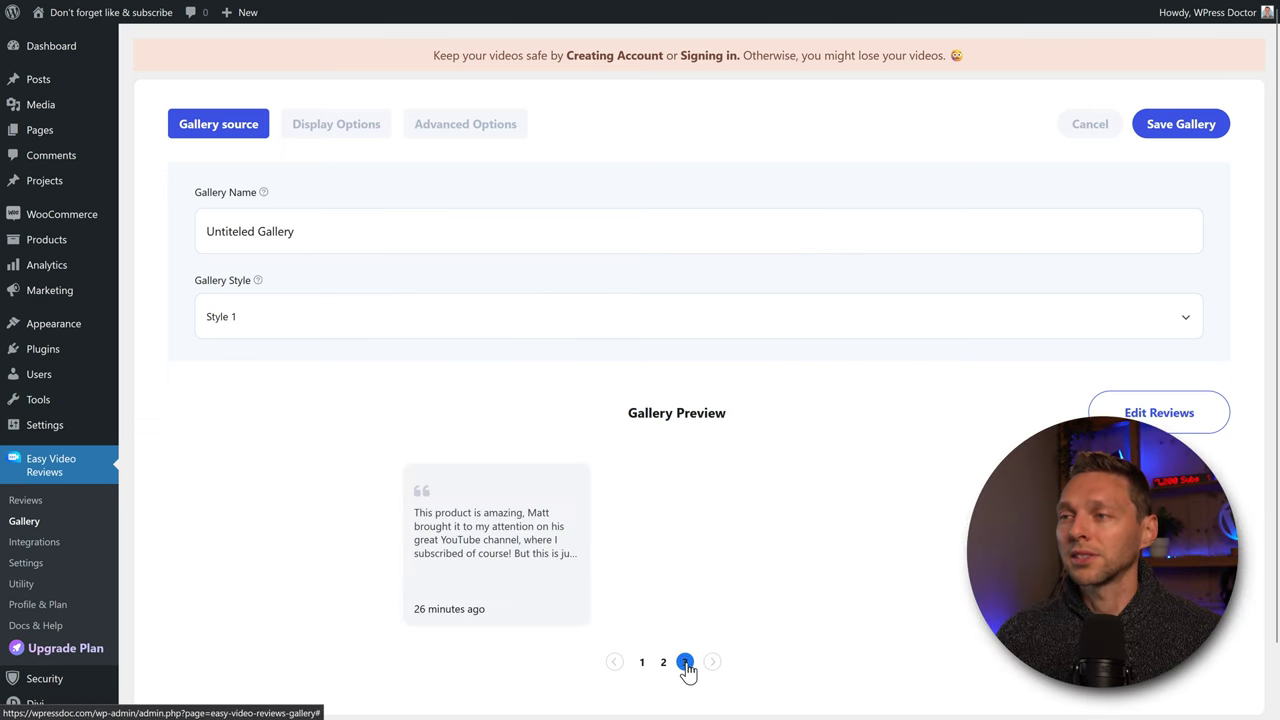
pyautogui.click(642, 662)
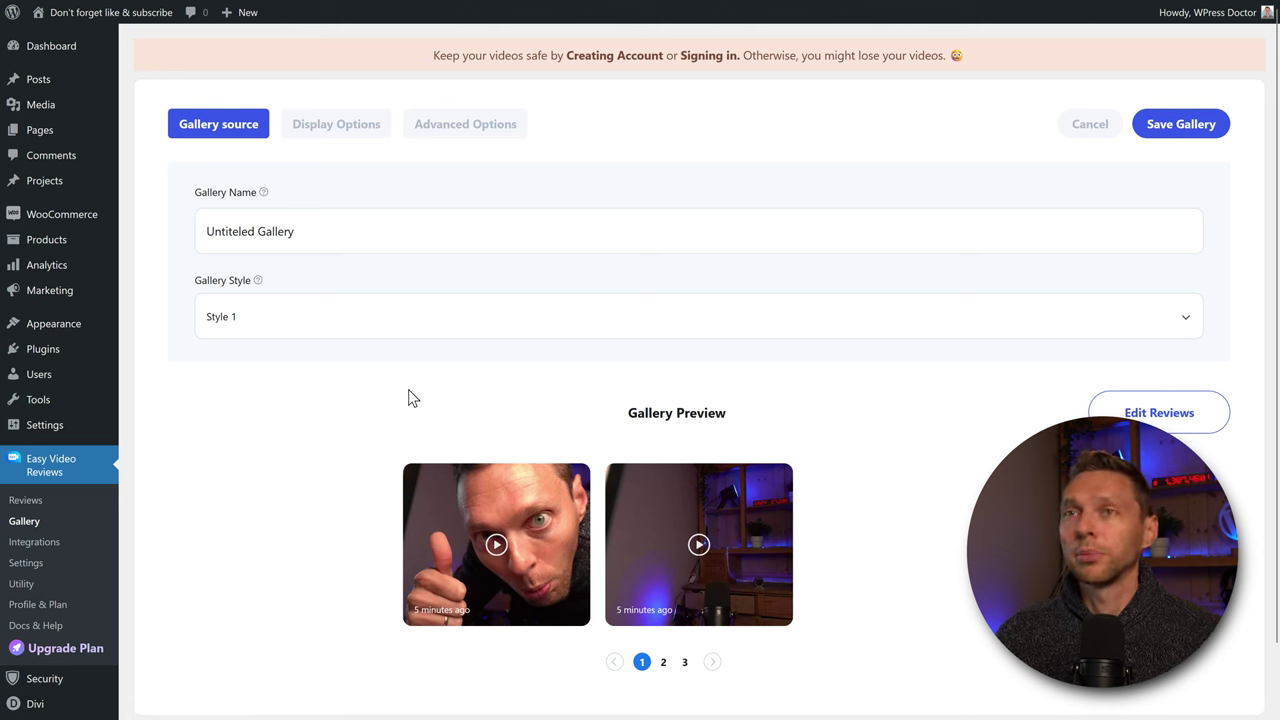
# Step: Rename the untitled gallery as "Protein reviews"
pyautogui.moveTo(308, 239); pyautogui.dragTo(190, 246)
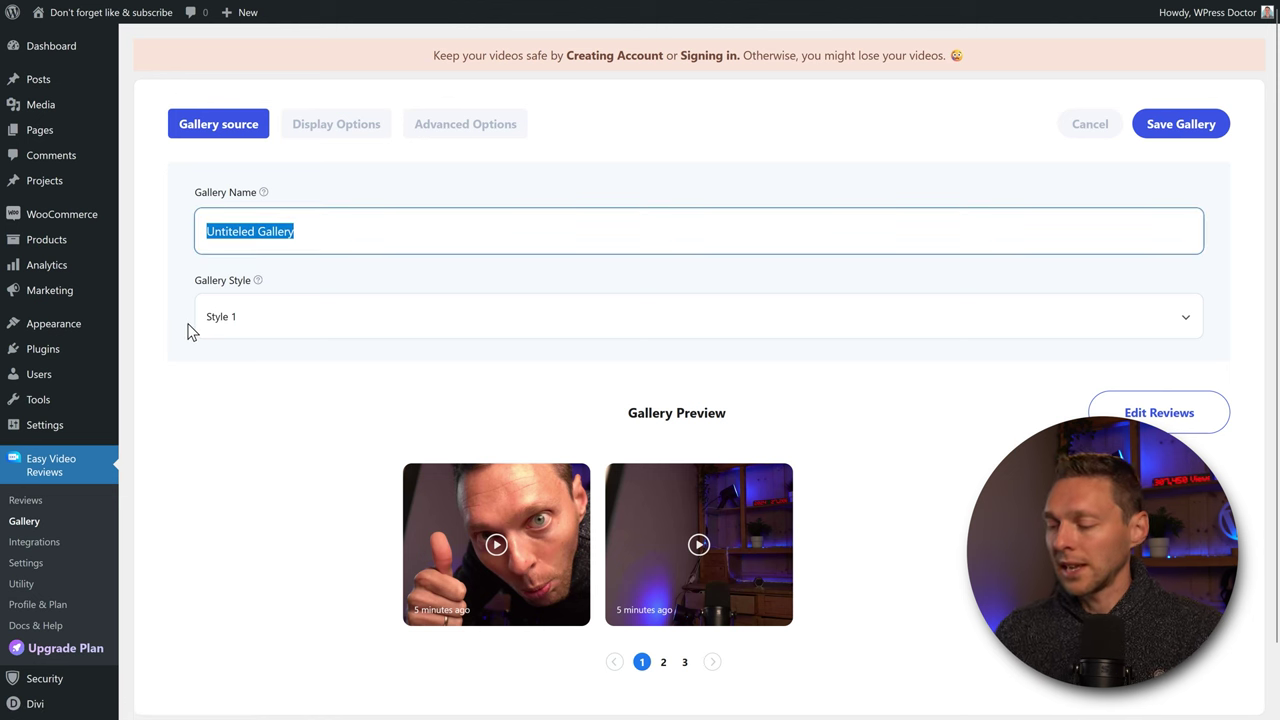
pyautogui.write('Pr')
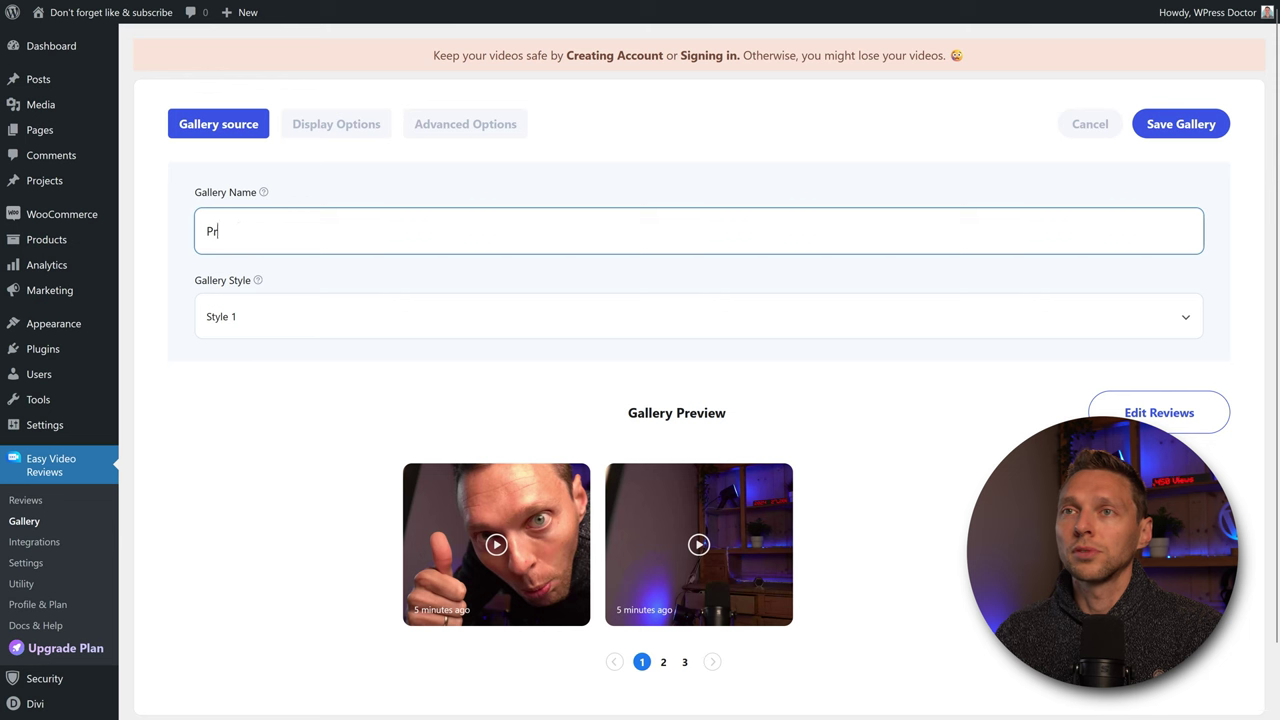
pyautogui.write('otein reviews')
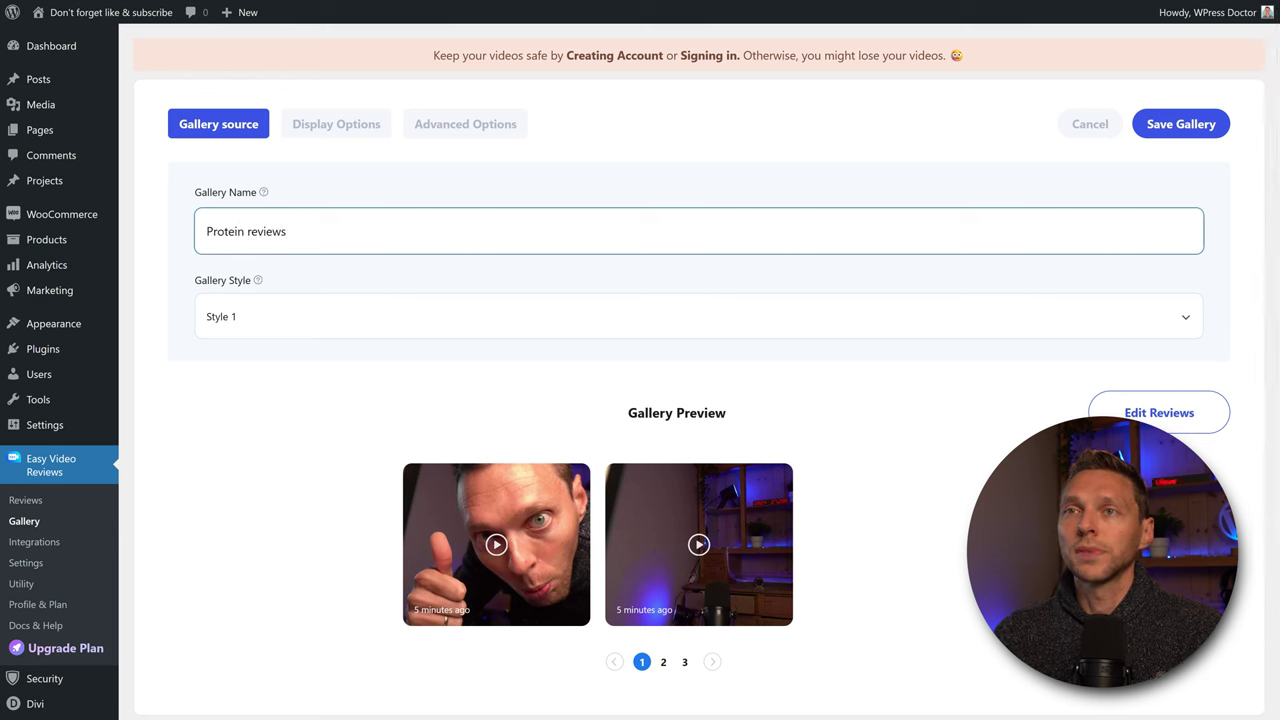
# Step: Preview the text review in Style 2 and set the gallery style to Style 3
pyautogui.click(663, 663)
pyautogui.click(684, 663)
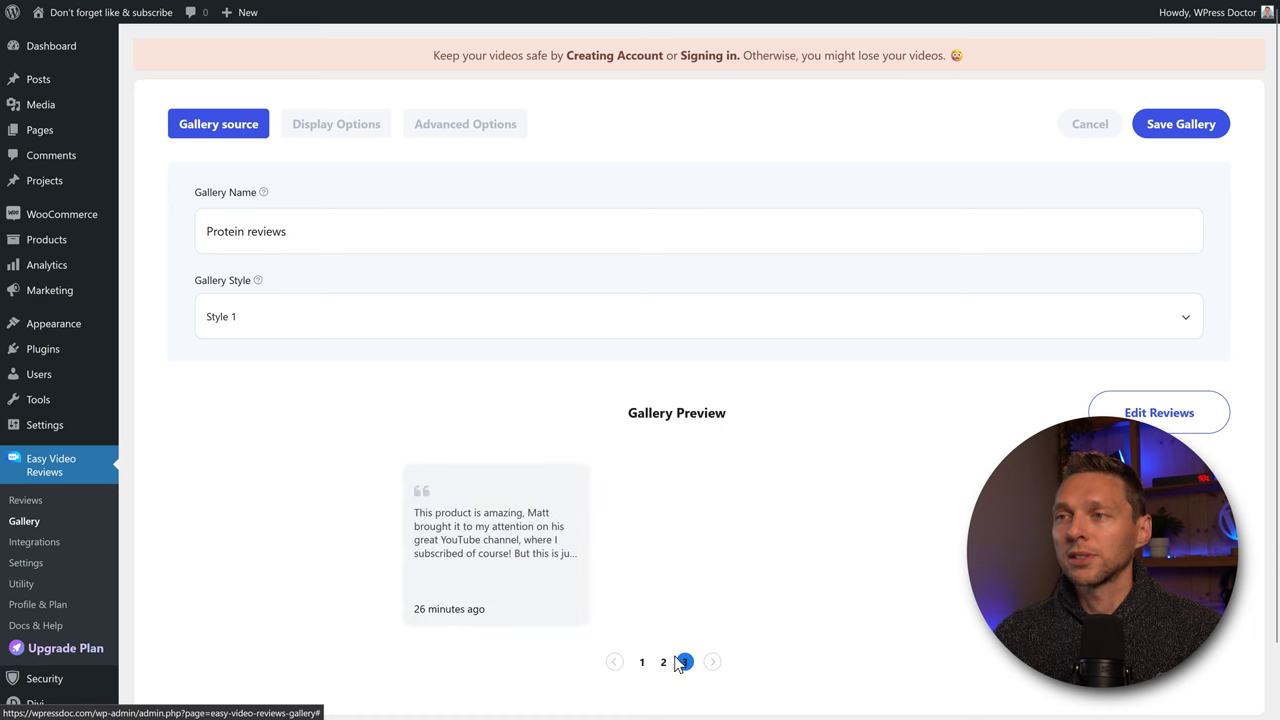
pyautogui.click(258, 324)
pyautogui.click(238, 376)
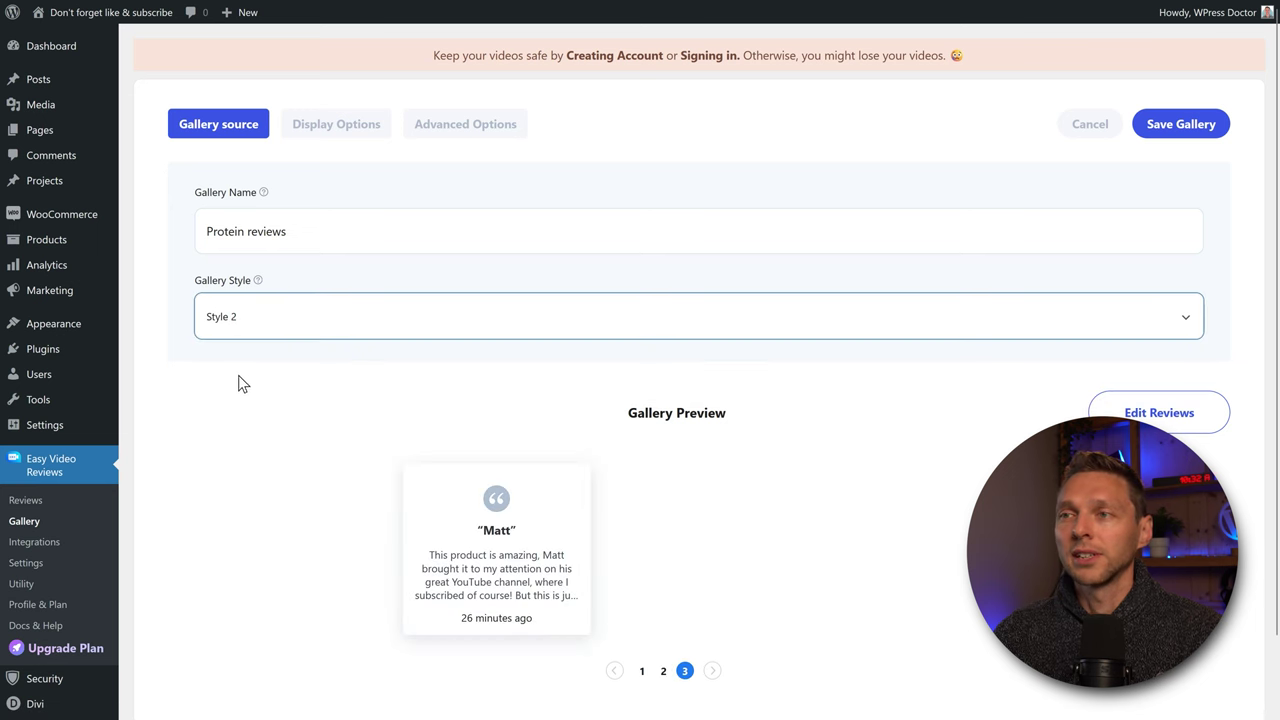
pyautogui.click(257, 332)
pyautogui.click(246, 396)
pyautogui.click(246, 331)
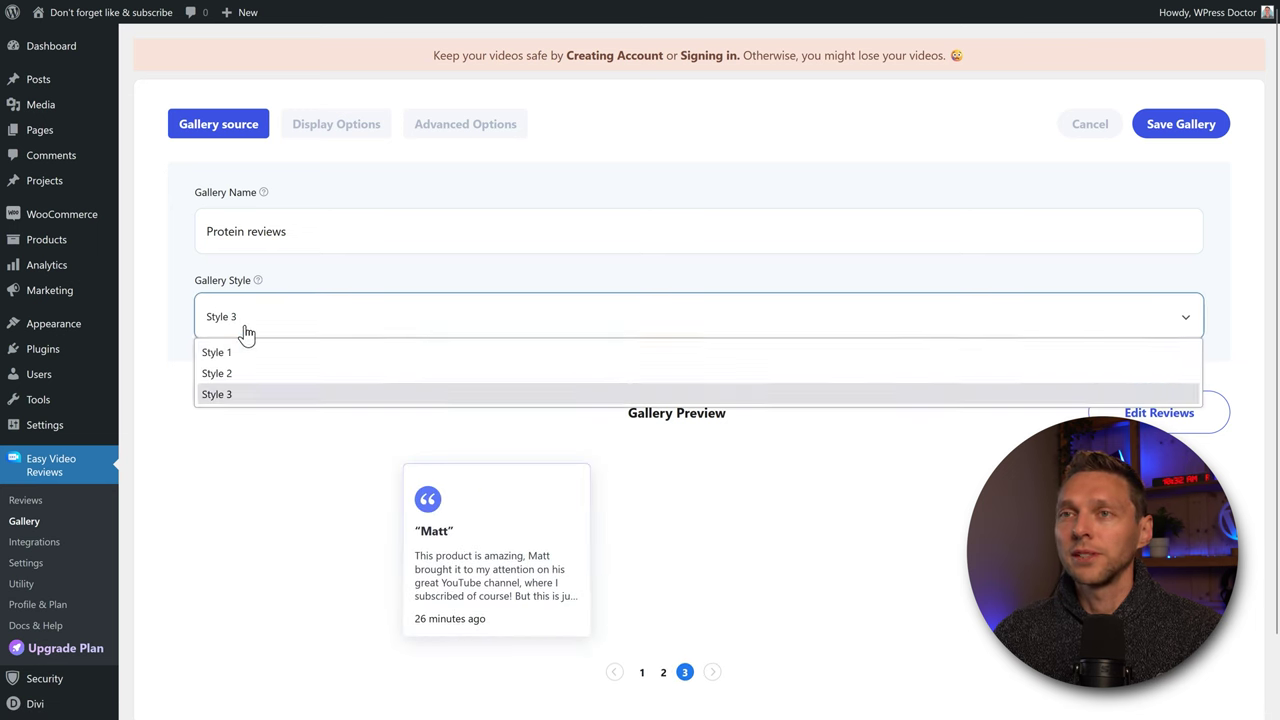
pyautogui.click(306, 420)
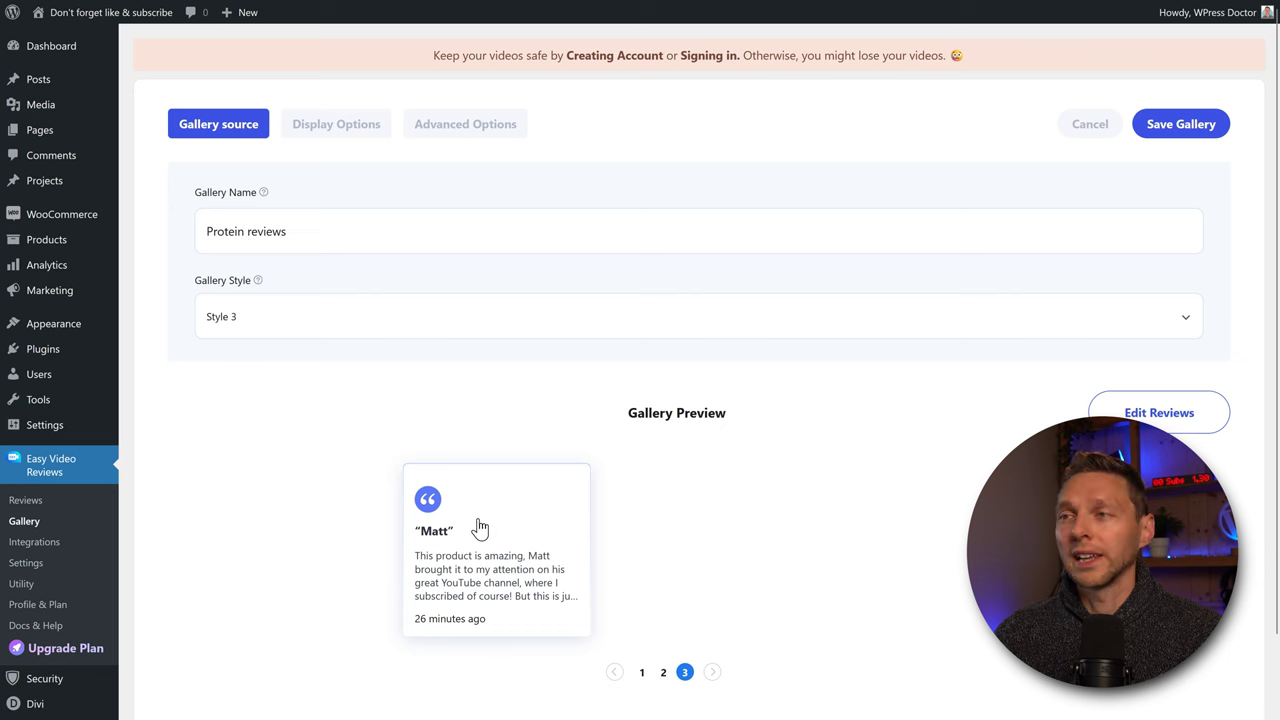
# Step: In the gallery's display options, try 5 reviews per page and set the number to 6
pyautogui.click(323, 138)
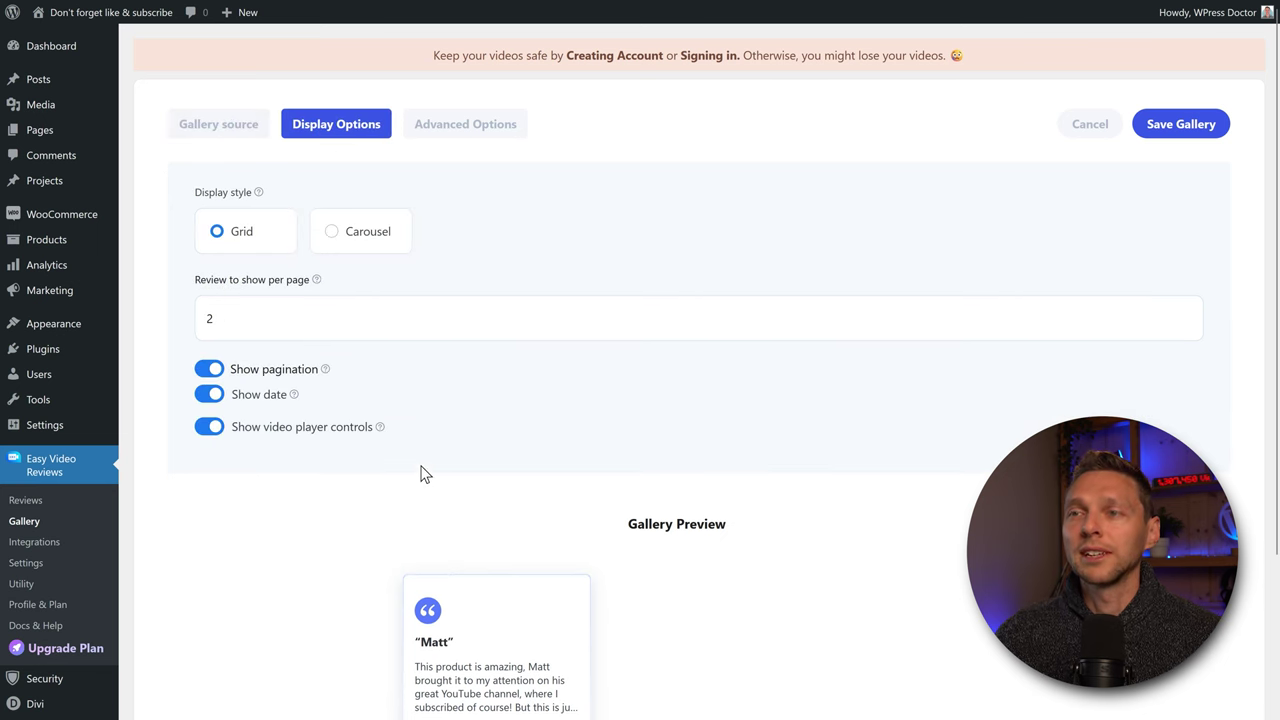
pyautogui.scroll(-2, 440, 380)
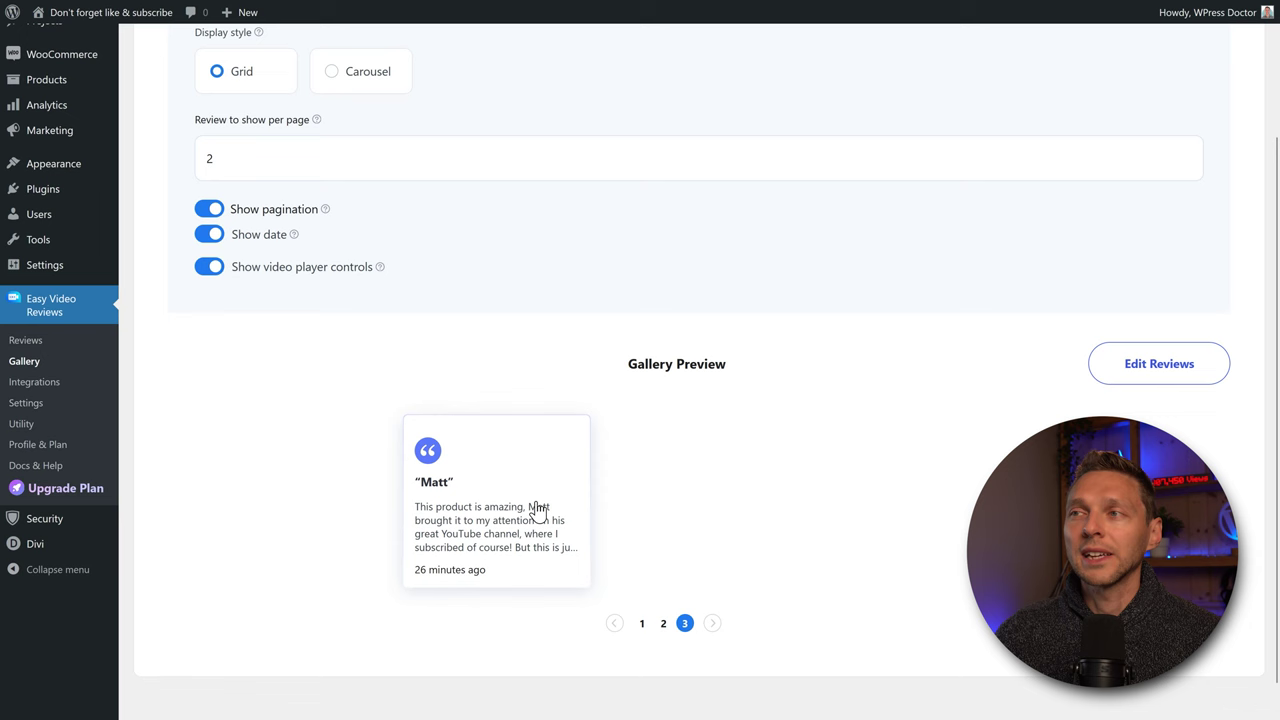
pyautogui.click(641, 624)
pyautogui.scroll(1, 270, 330)
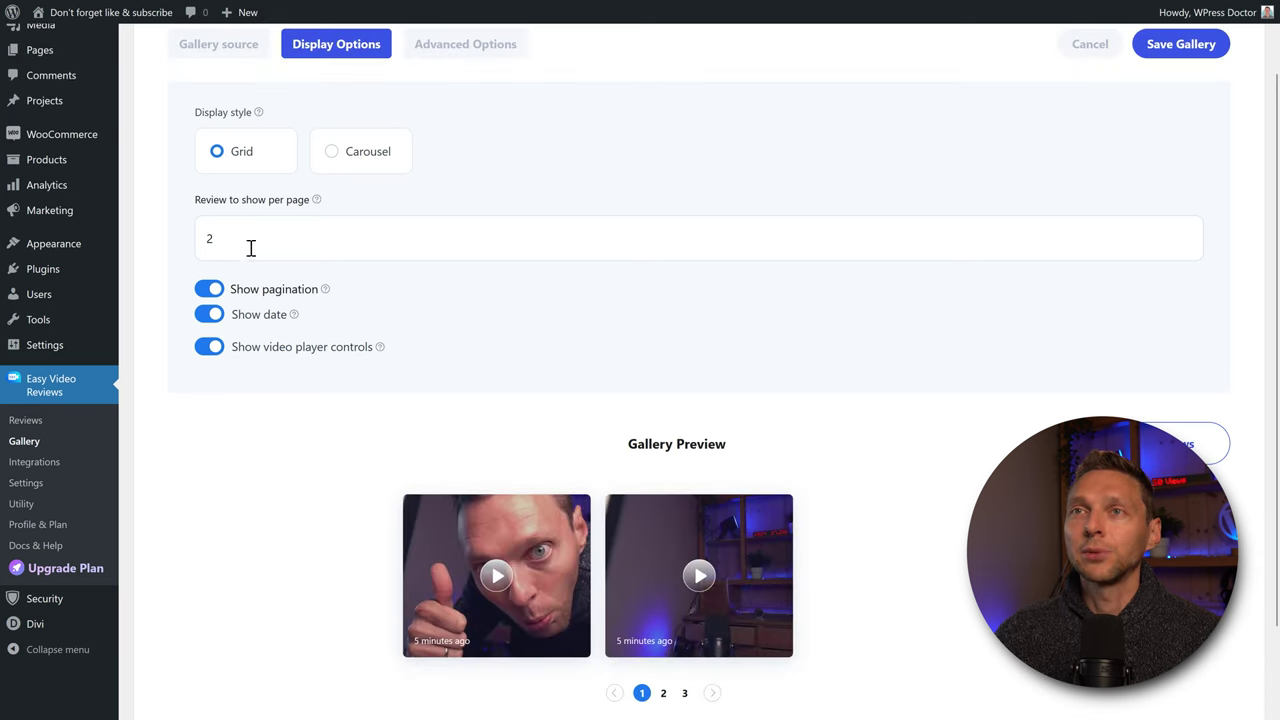
pyautogui.doubleClick(231, 254)
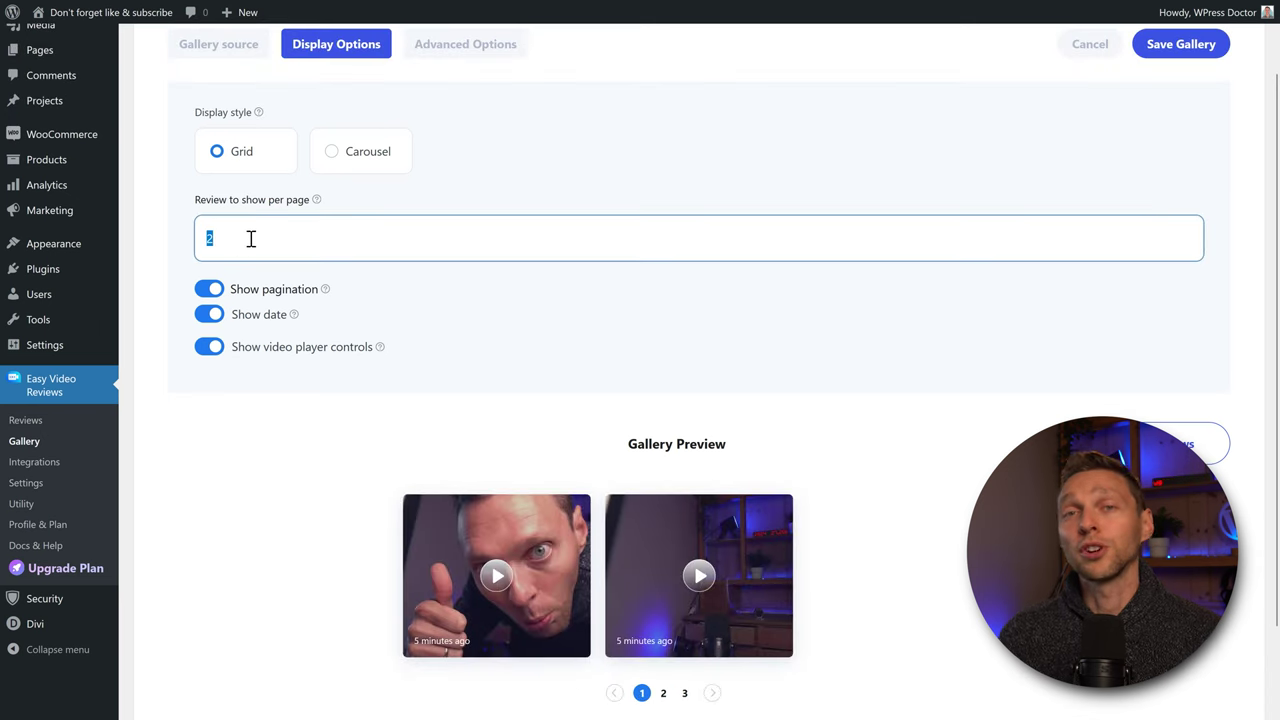
pyautogui.write('5')
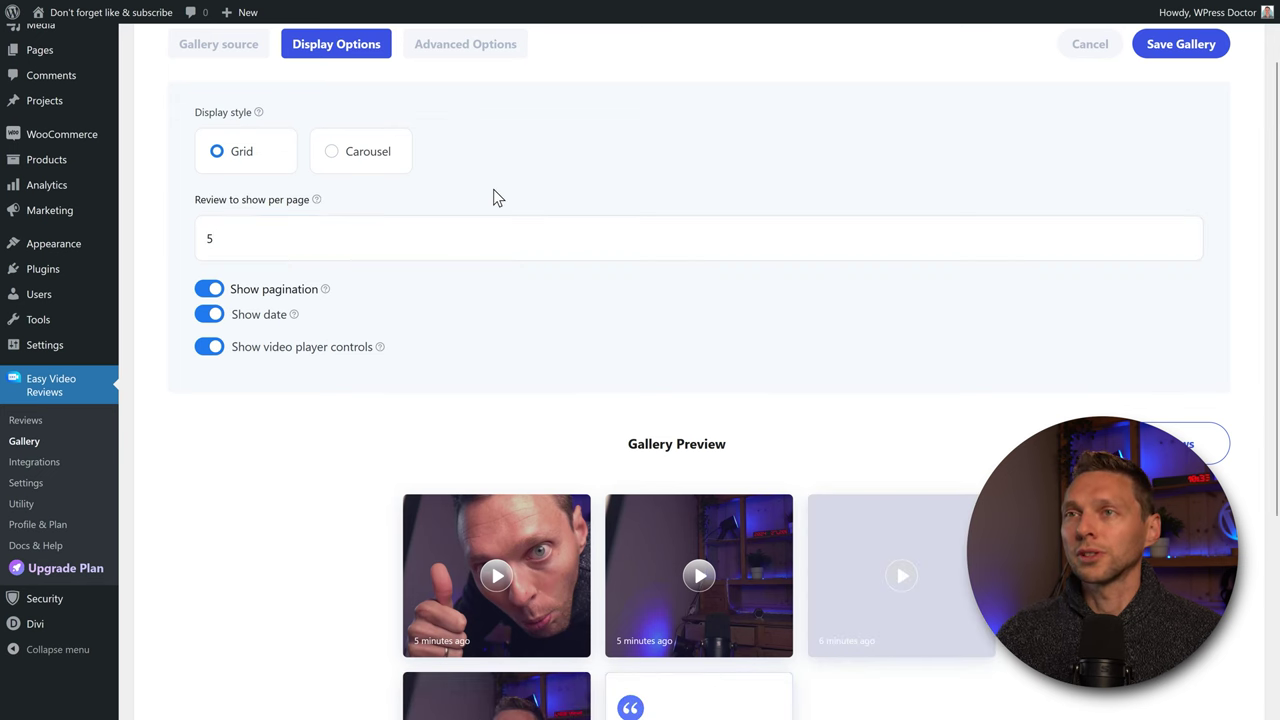
pyautogui.scroll(-3, 537, 251)
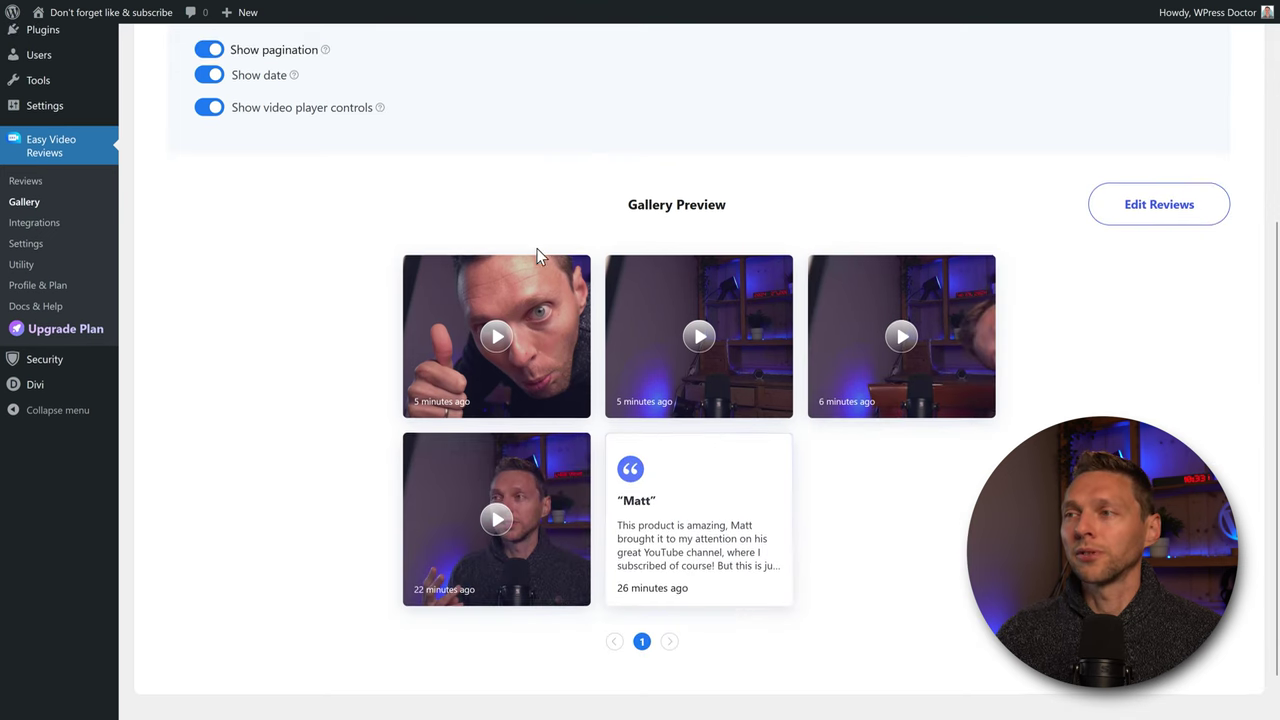
pyautogui.scroll(1, 542, 246)
pyautogui.click(216, 90)
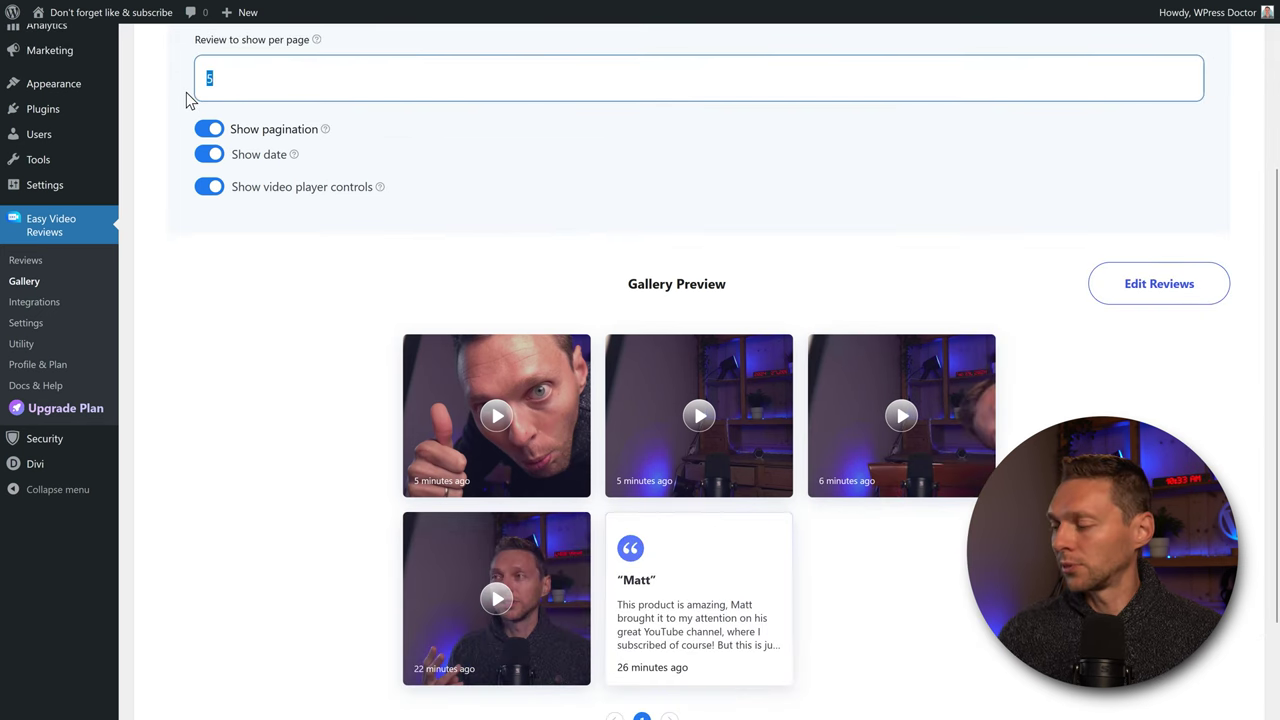
pyautogui.write('6')
pyautogui.click(432, 204)
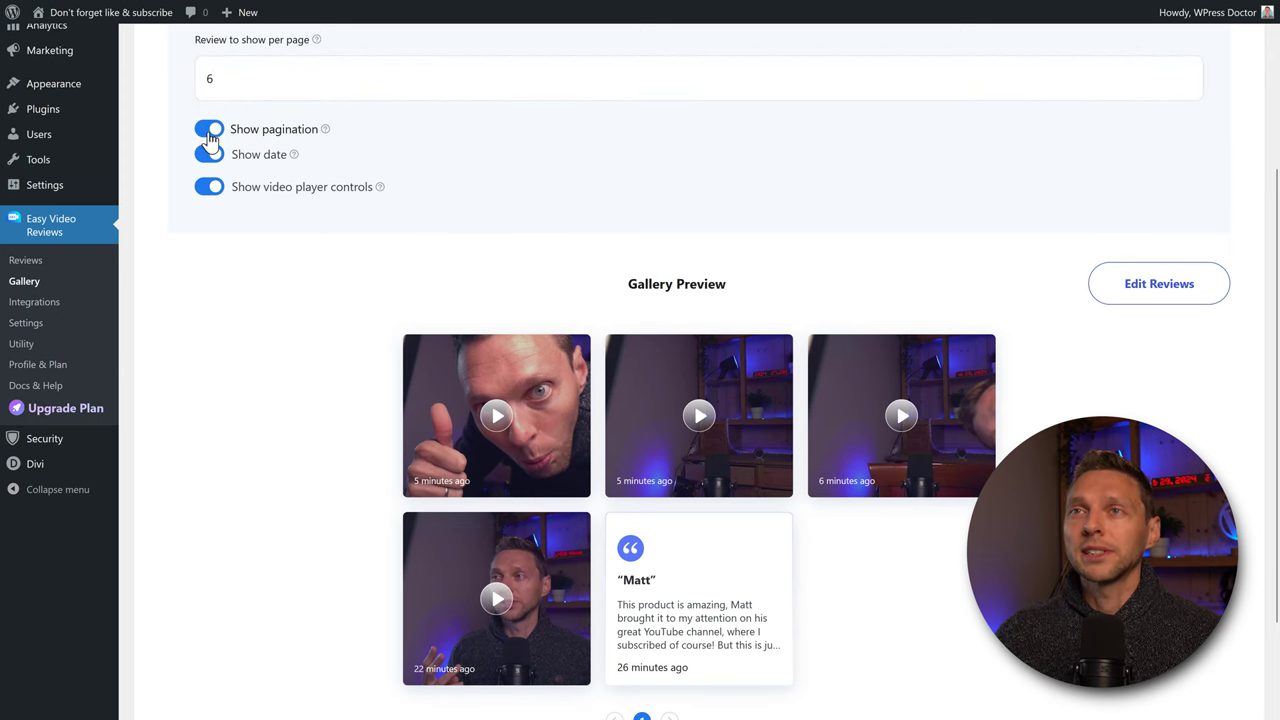
# Step: Reduce the number of reviews shown per page to 3
pyautogui.scroll(-2, 210, 137)
pyautogui.scroll(4, 254, 145)
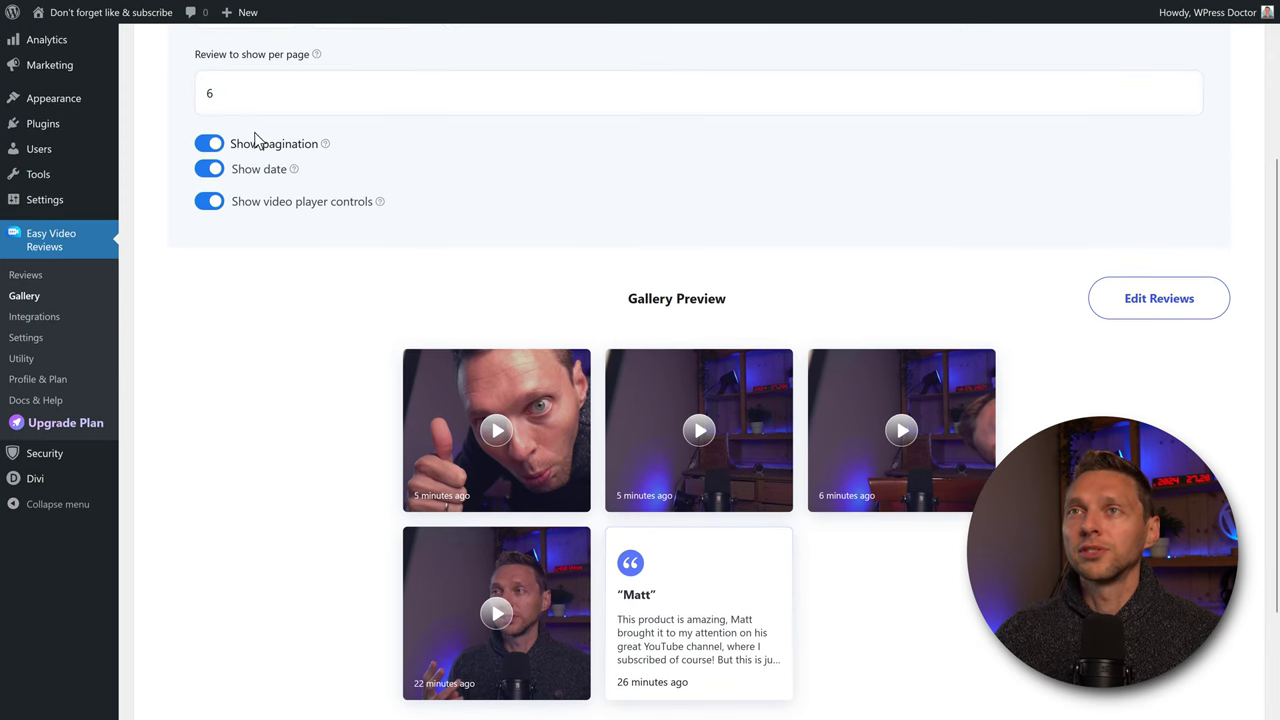
pyautogui.doubleClick(207, 170)
pyautogui.write('3')
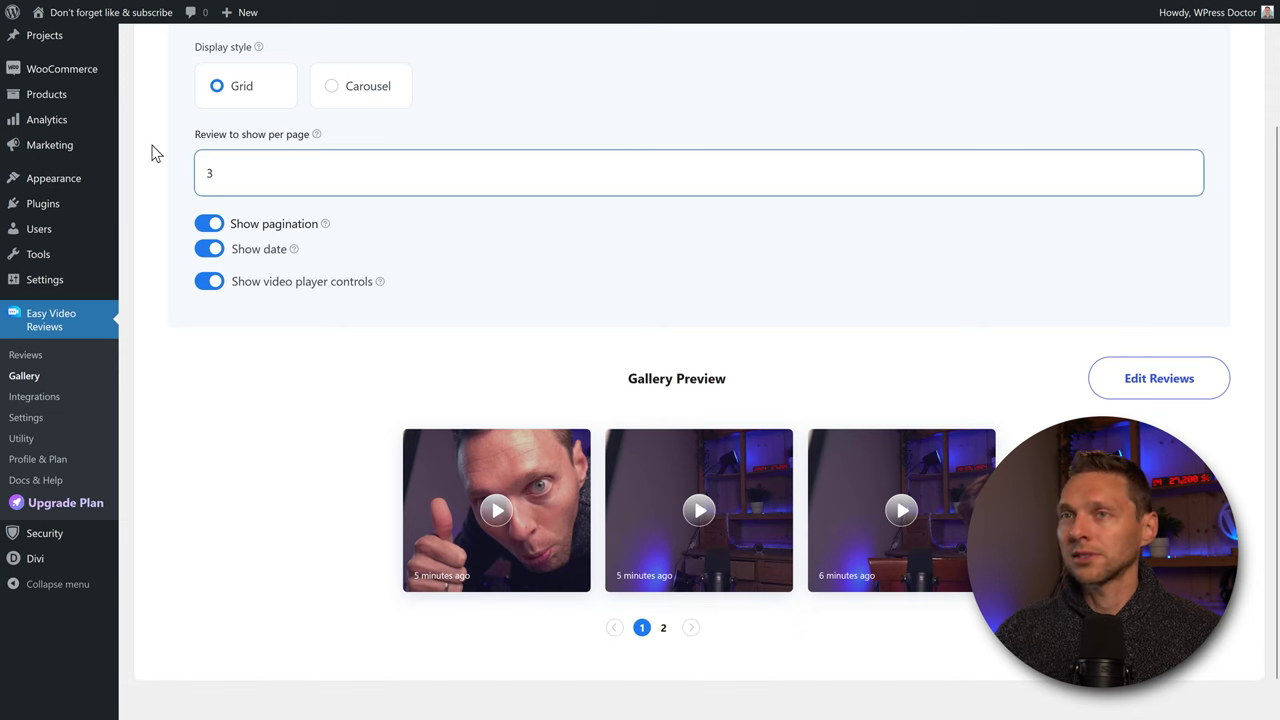
# Step: Switch pagination and the review date off and on again, and turn off the video player controls
pyautogui.click(209, 224)
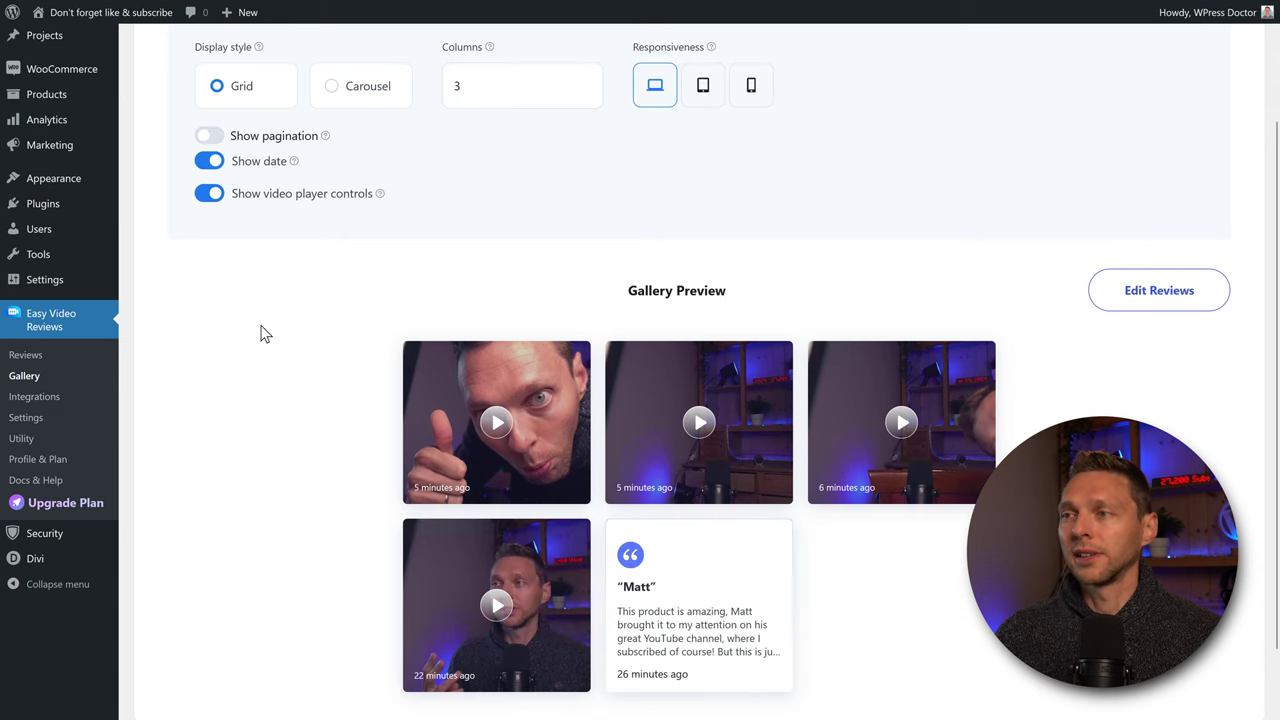
pyautogui.click(212, 138)
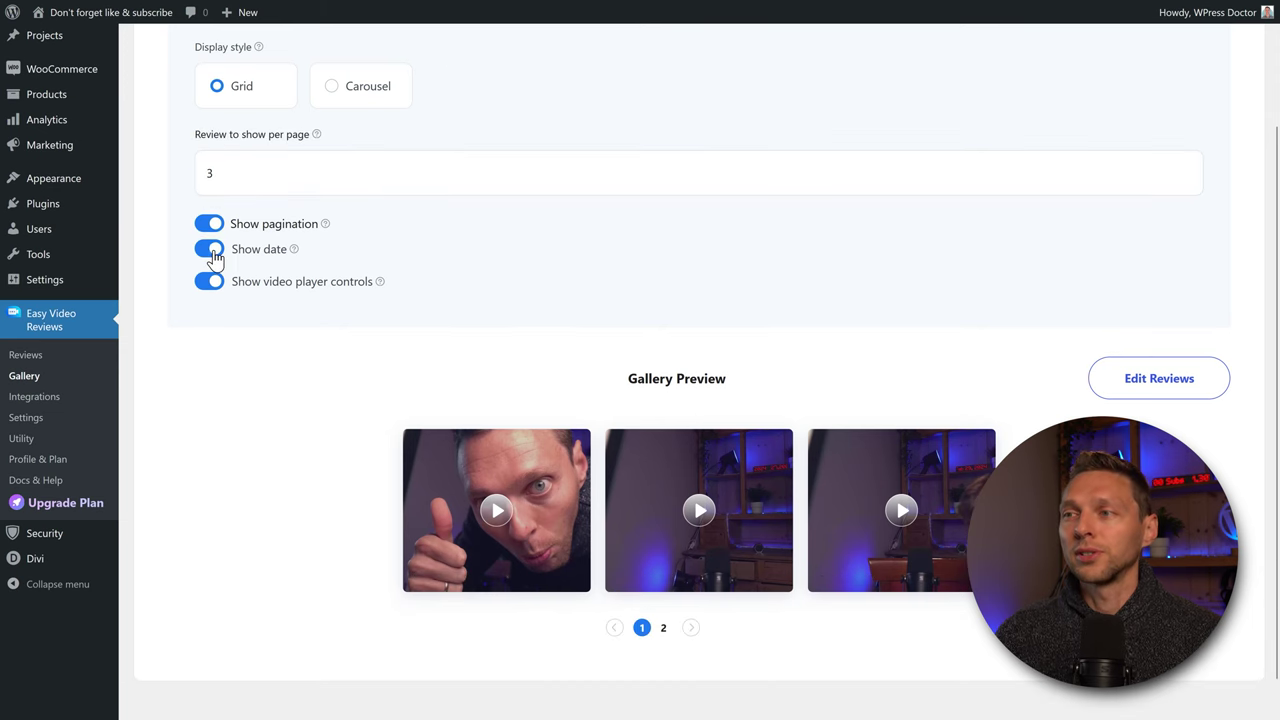
pyautogui.click(216, 258)
pyautogui.click(213, 262)
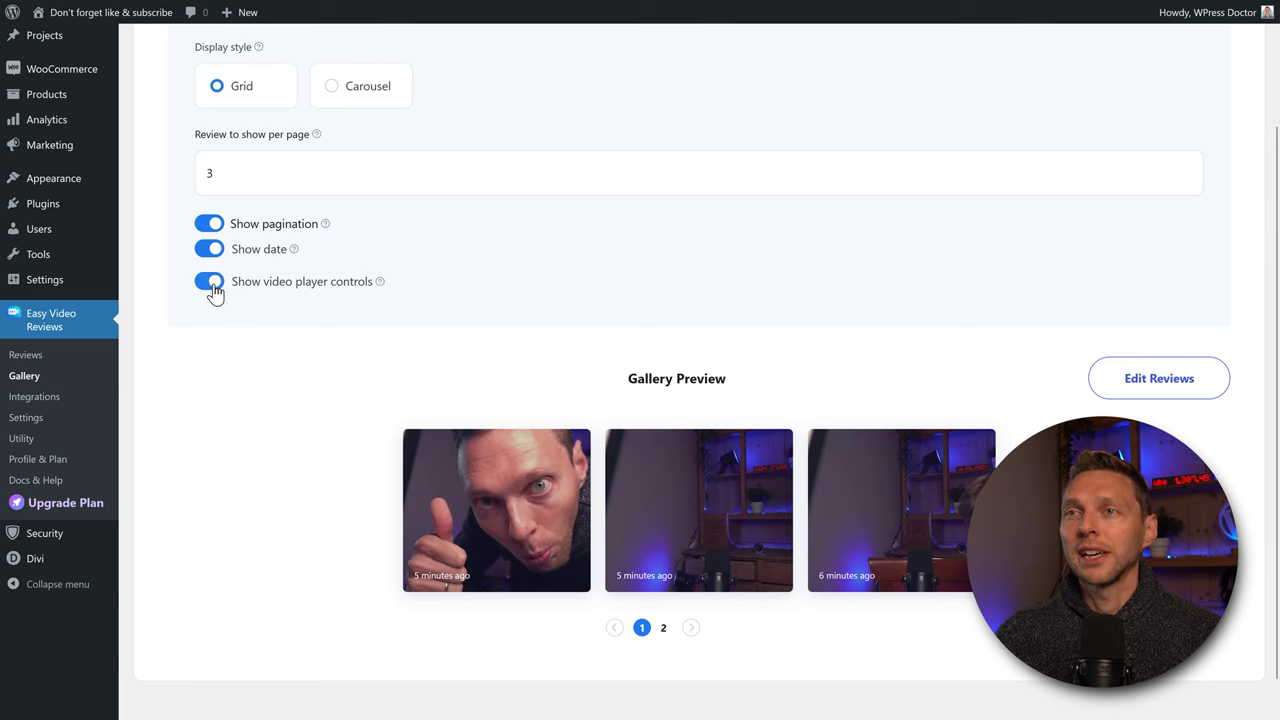
pyautogui.click(211, 290)
pyautogui.click(213, 293)
pyautogui.click(213, 293)
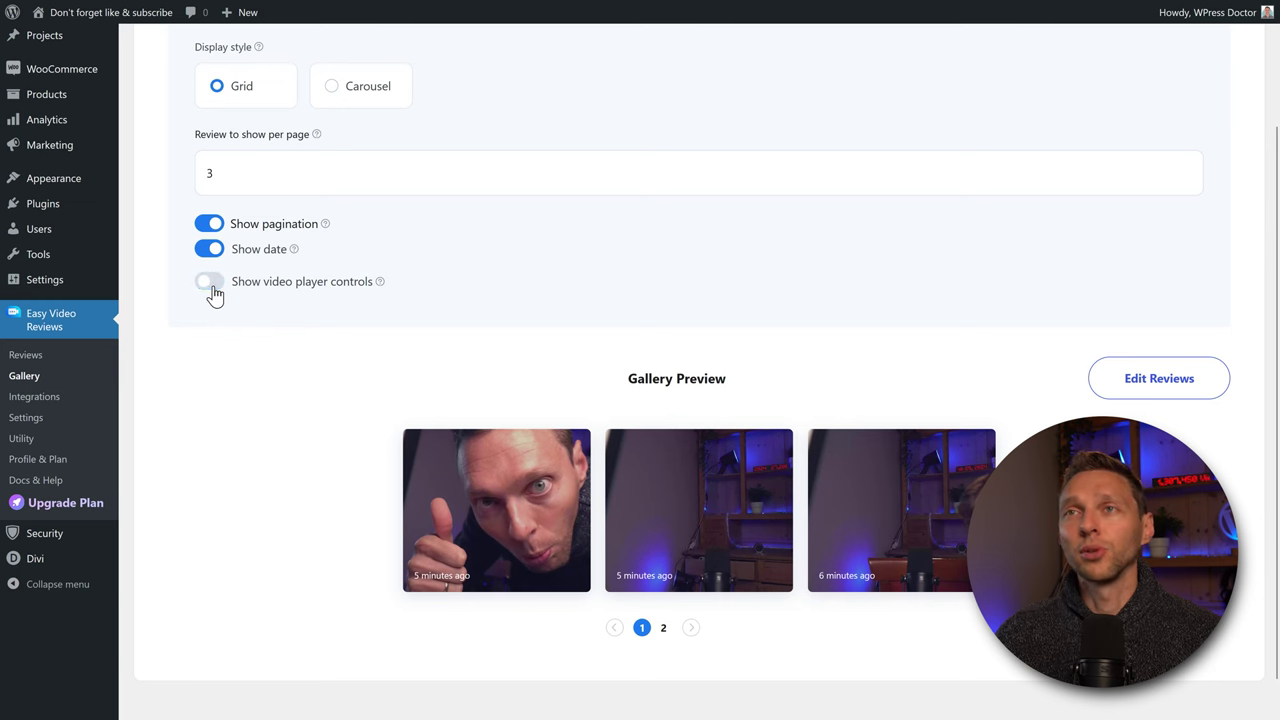
# Step: Set the reviews shown per page to 6 and turn the video player controls on, checking the grid preview
pyautogui.doubleClick(210, 173)
pyautogui.write('6')
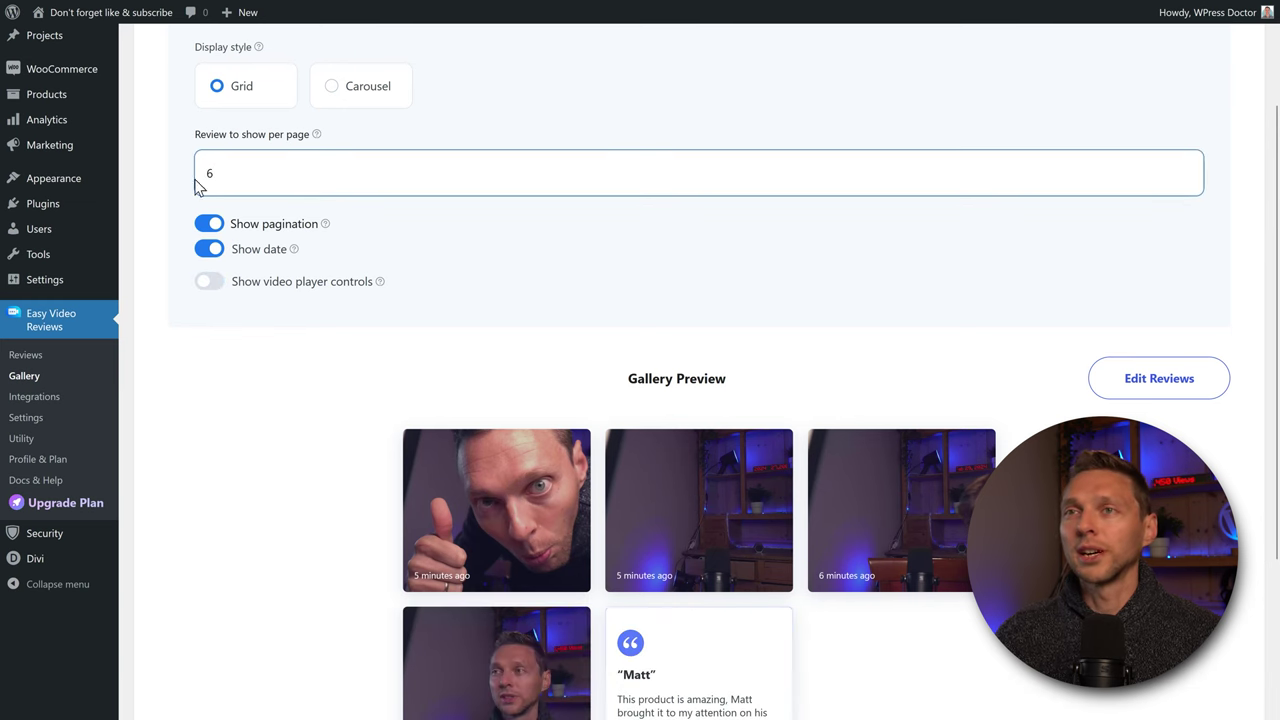
pyautogui.click(209, 285)
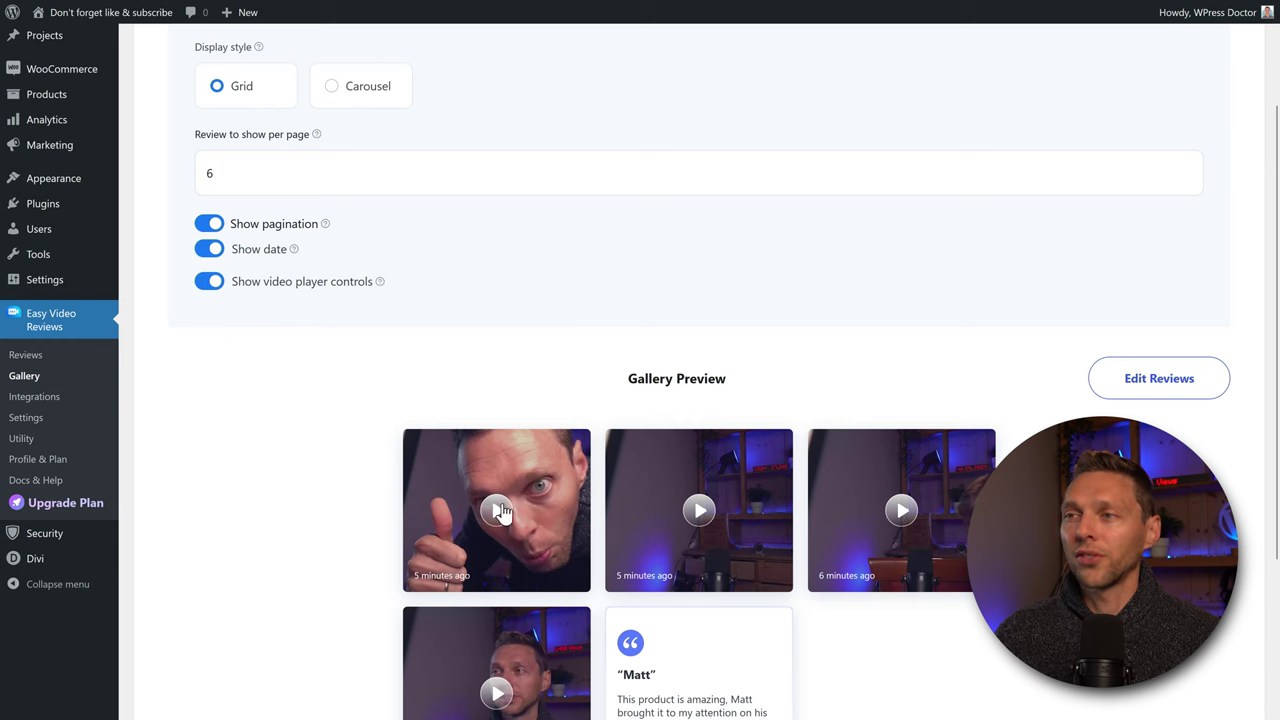
pyautogui.scroll(-2, 517, 560)
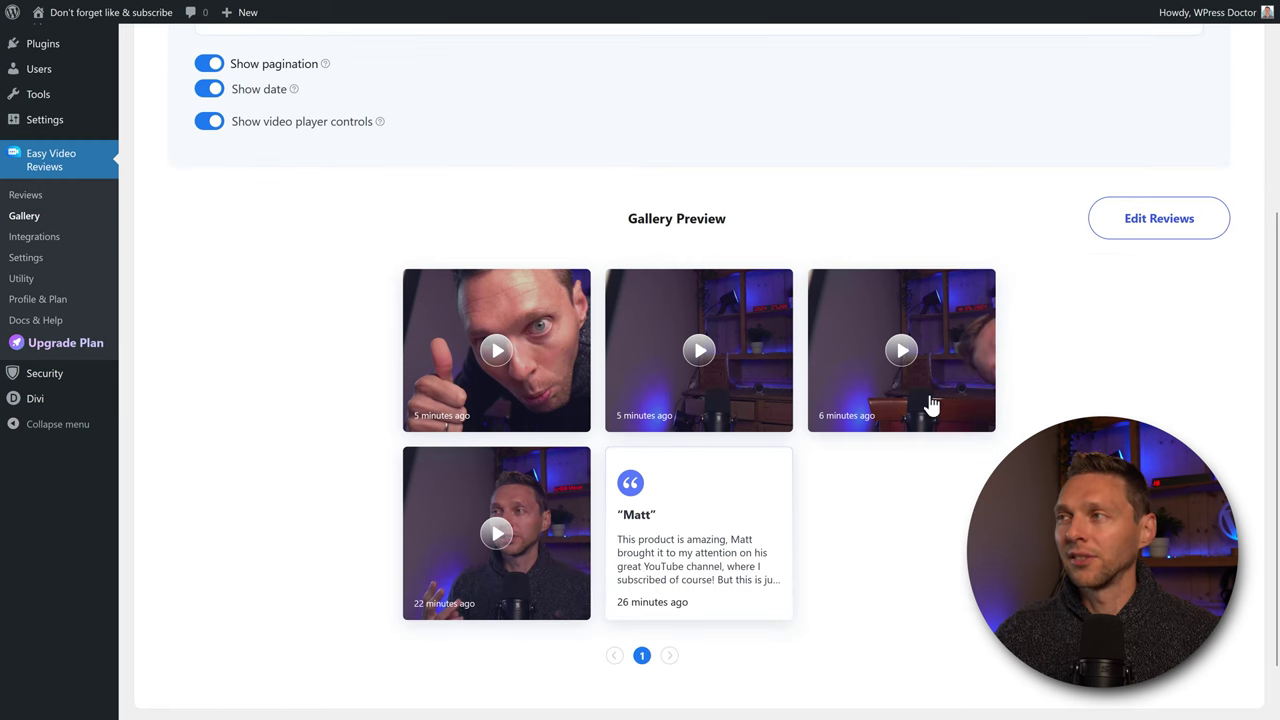
pyautogui.scroll(4, 409, 309)
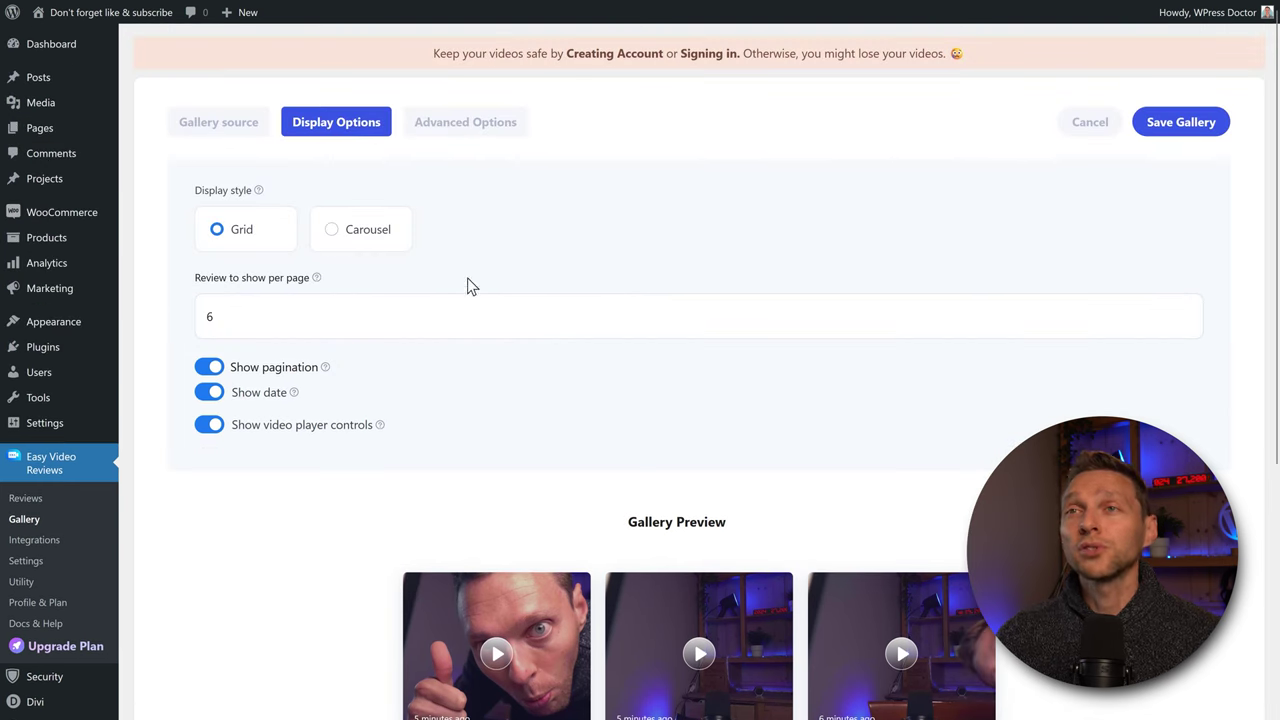
# Step: Change the gallery's display style to Carousel and check the carousel preview
pyautogui.click(330, 236)
pyautogui.click(493, 318)
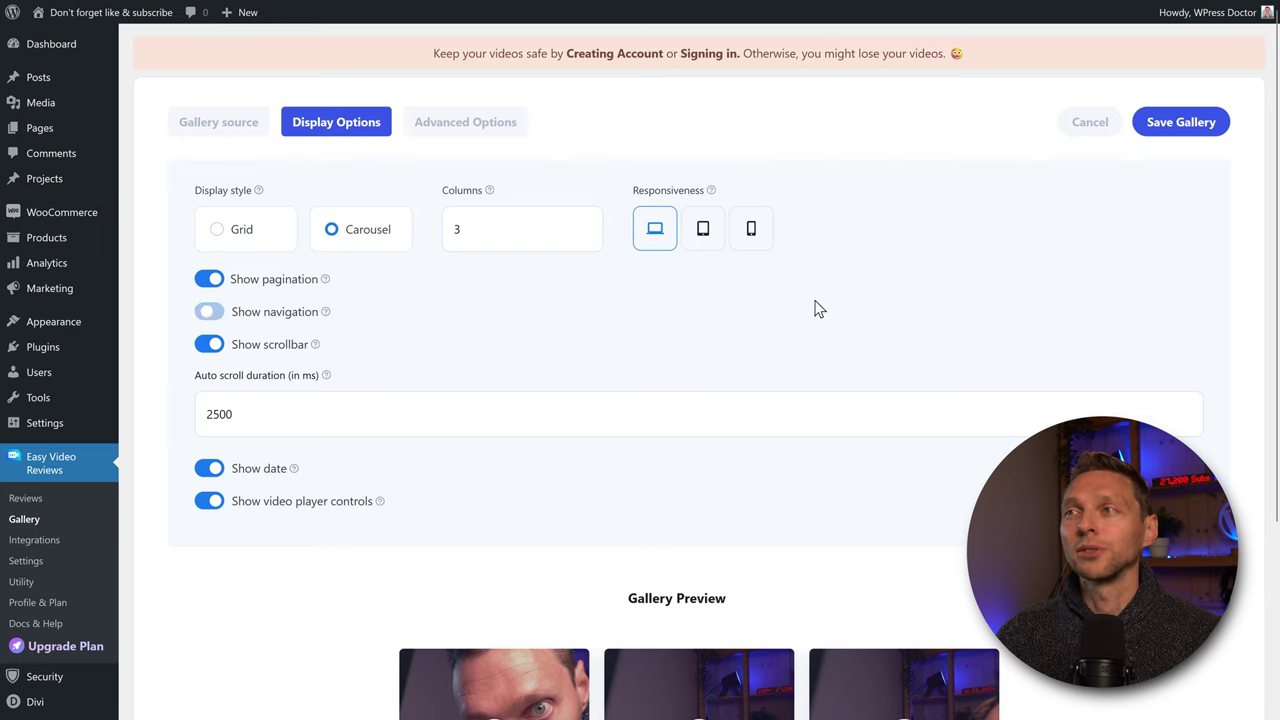
pyautogui.middleClick(854, 298)
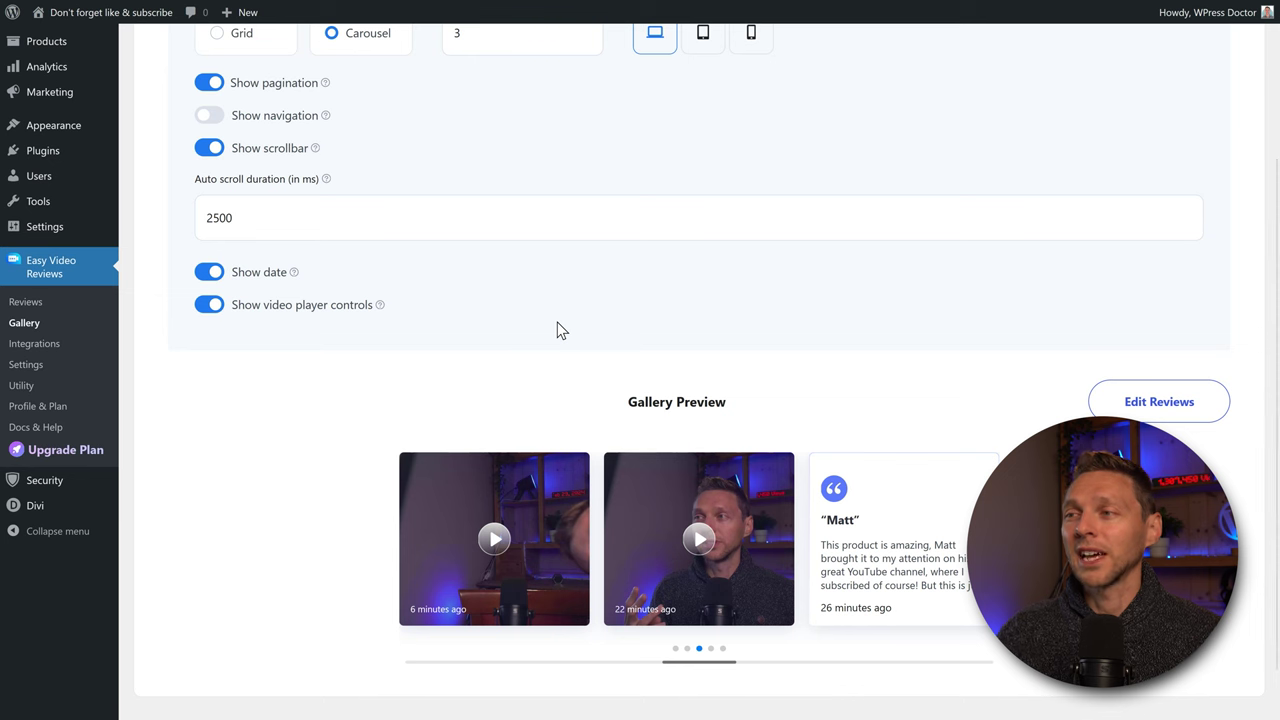
pyautogui.scroll(2, 535, 330)
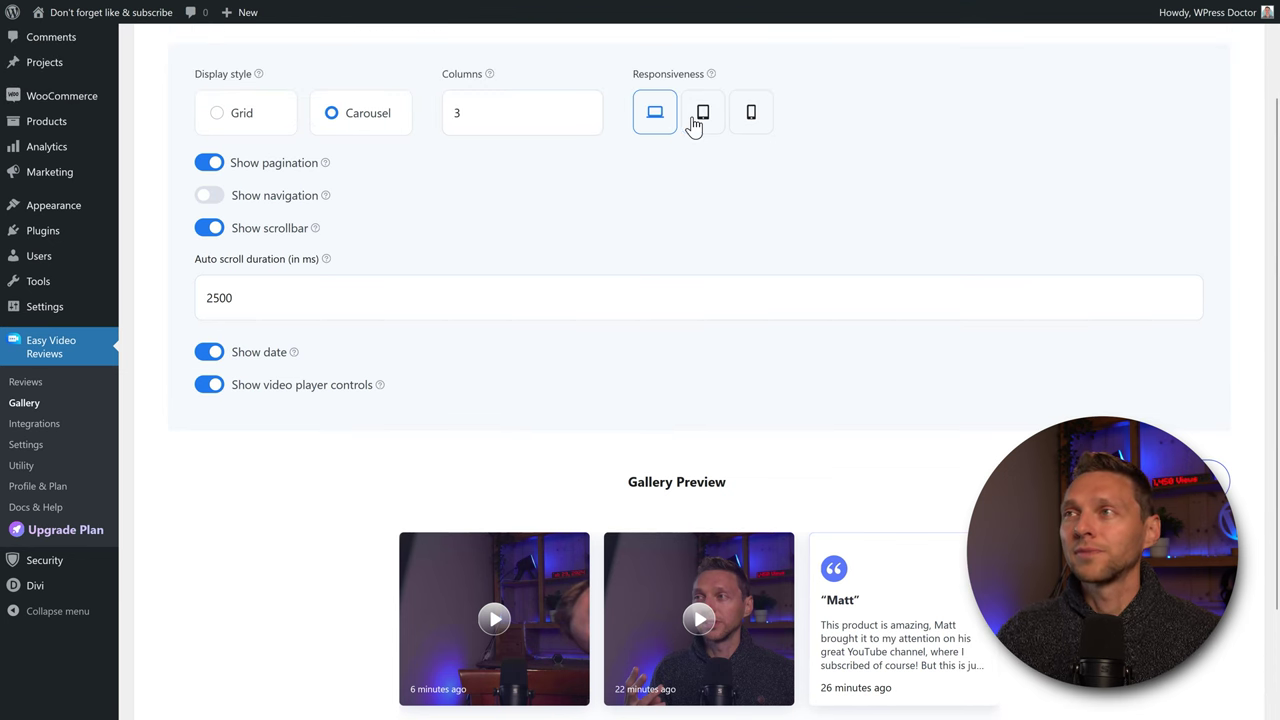
# Step: Try 2 columns for the carousel on desktop and set the number of columns to 4
pyautogui.click(477, 152)
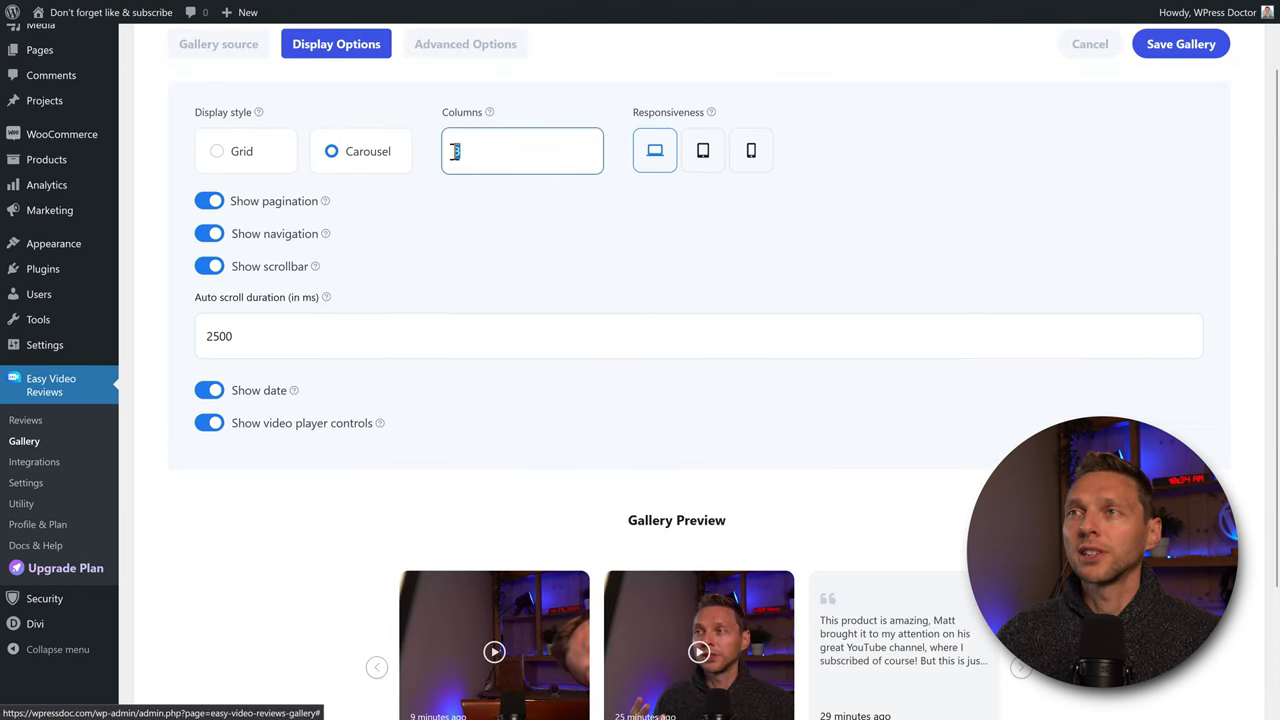
pyautogui.doubleClick(455, 151)
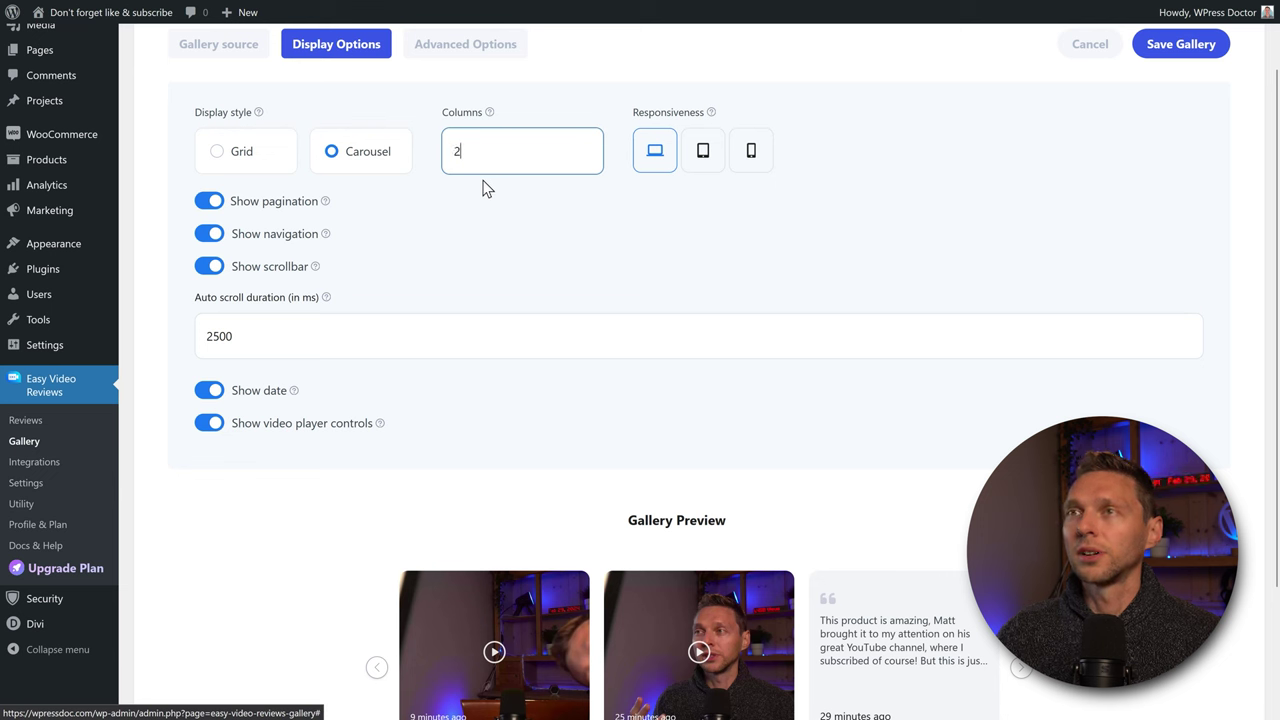
pyautogui.doubleClick(443, 152)
pyautogui.write('4')
pyautogui.click(489, 214)
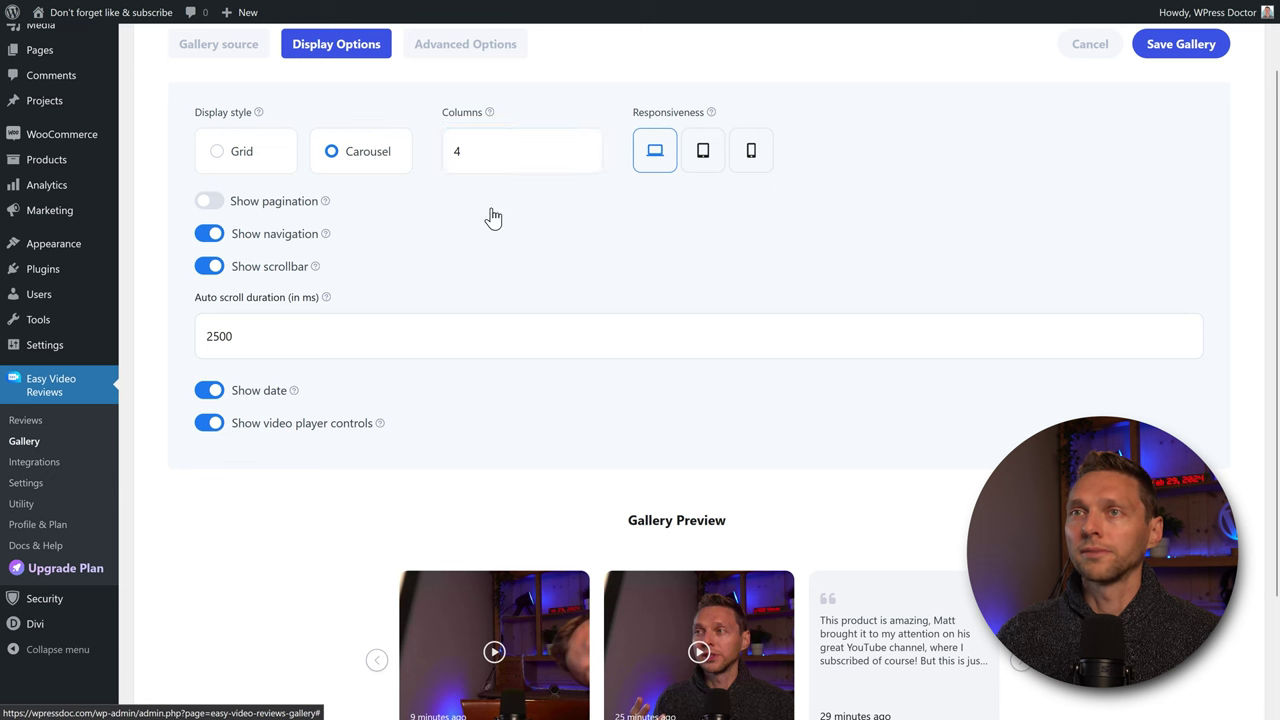
# Step: Set the carousel to 3 columns on desktop and check the column settings for tablet and mobile
pyautogui.doubleClick(445, 155)
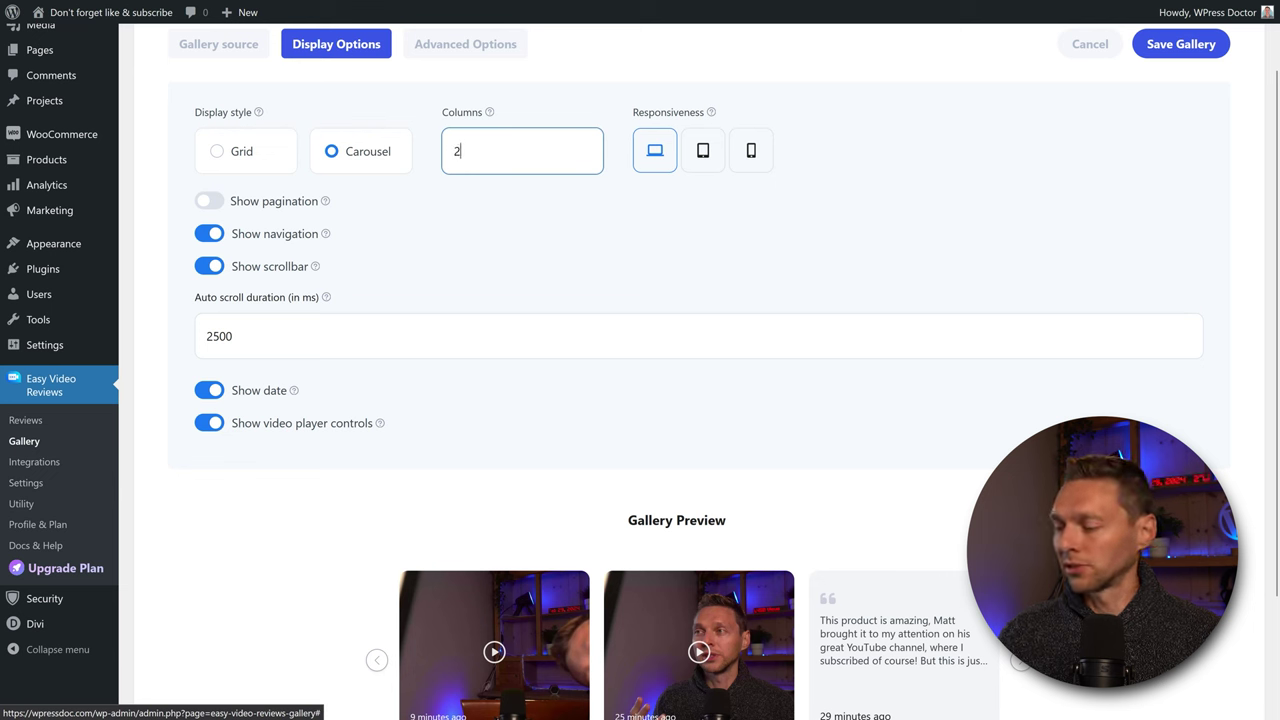
pyautogui.write('3')
pyautogui.click(680, 197)
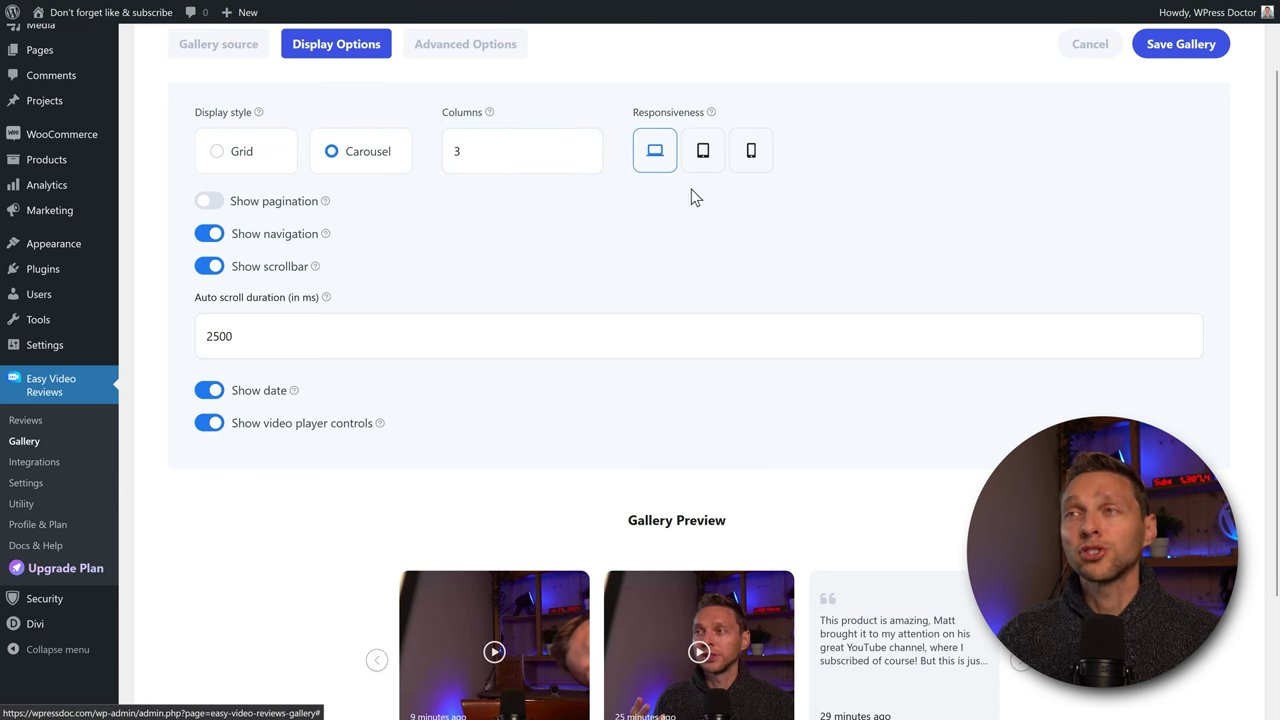
pyautogui.click(703, 155)
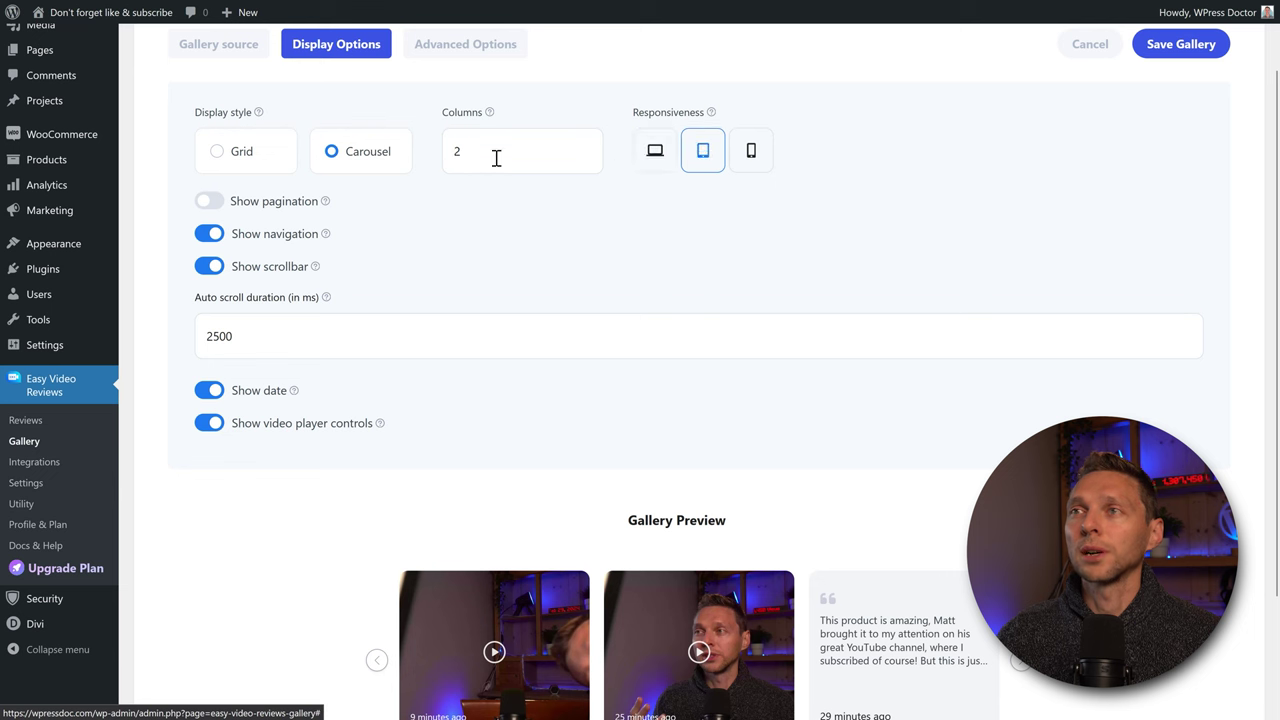
pyautogui.click(750, 157)
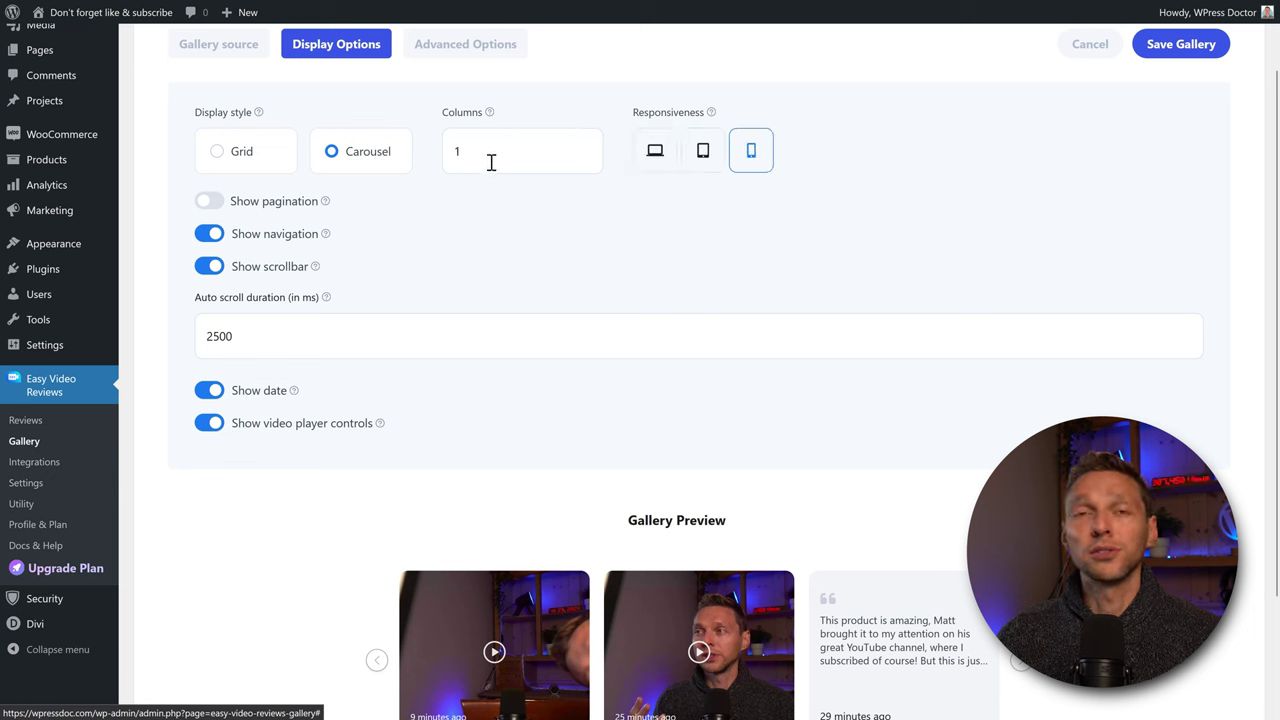
pyautogui.click(657, 166)
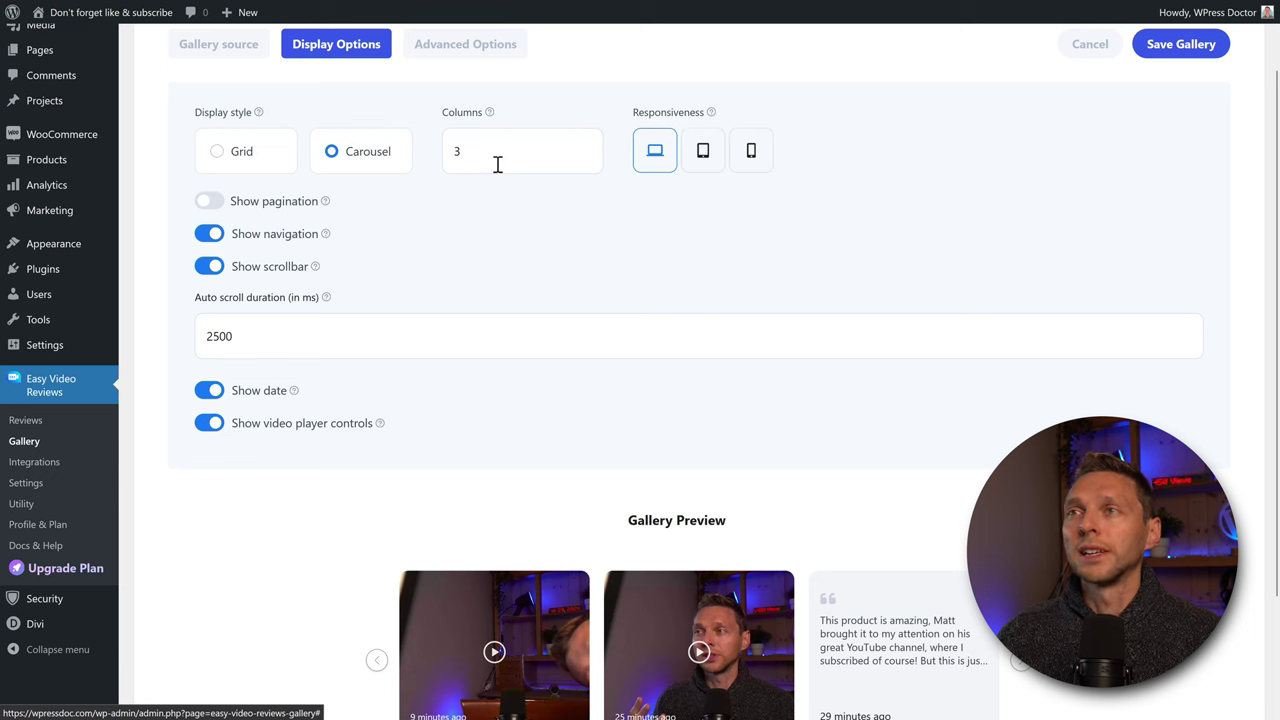
# Step: Try pagination instead of navigation arrows, restore the arrows and move the carousel preview back one review
pyautogui.click(209, 201)
pyautogui.scroll(-1, 211, 205)
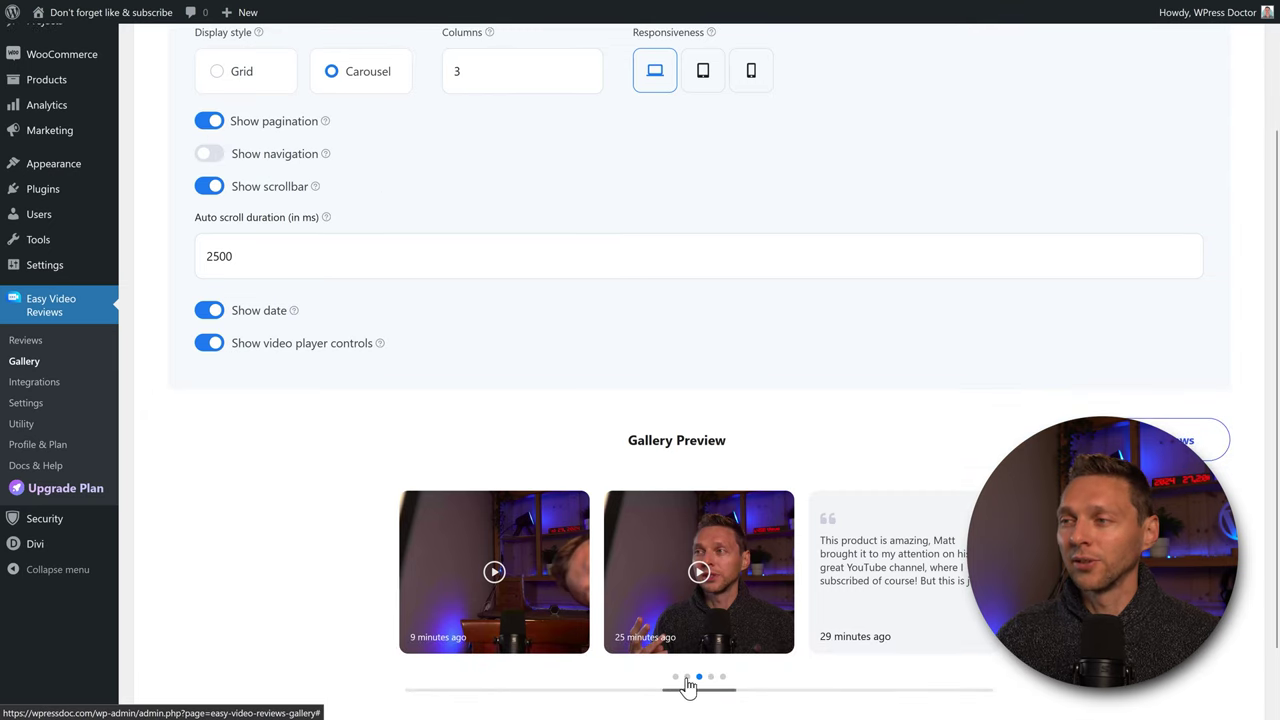
pyautogui.click(212, 124)
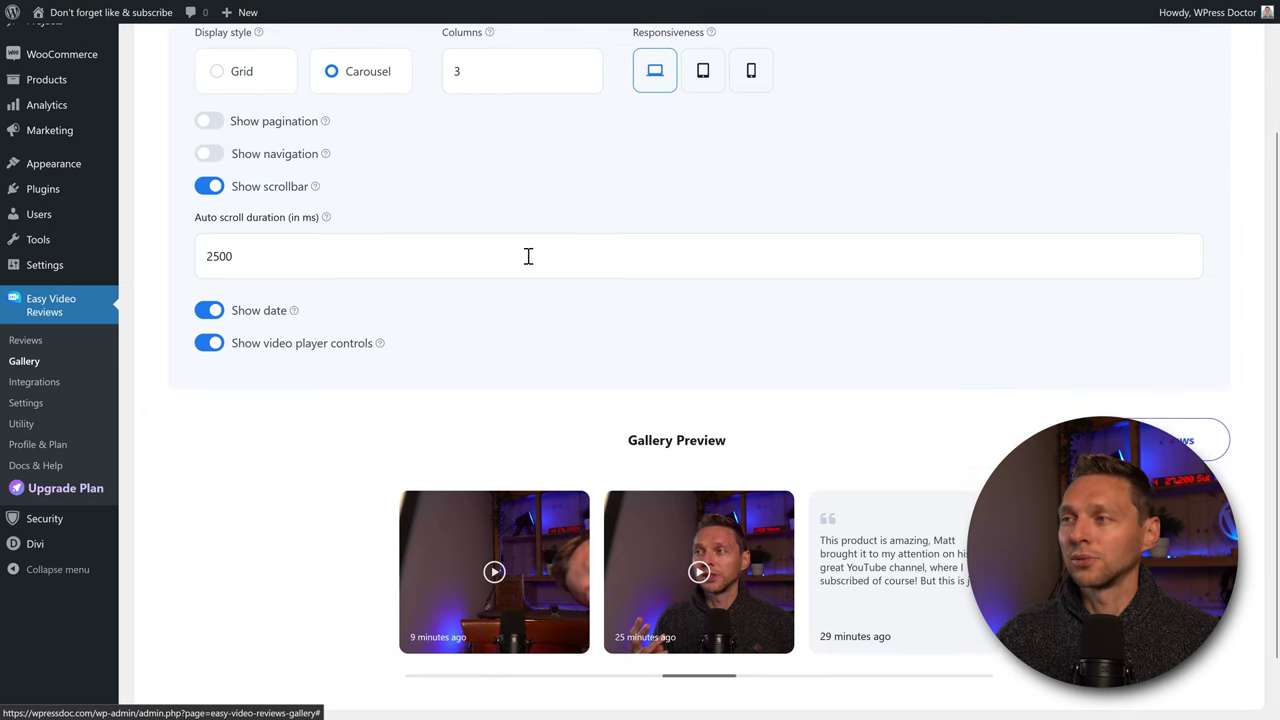
pyautogui.click(211, 155)
pyautogui.click(376, 580)
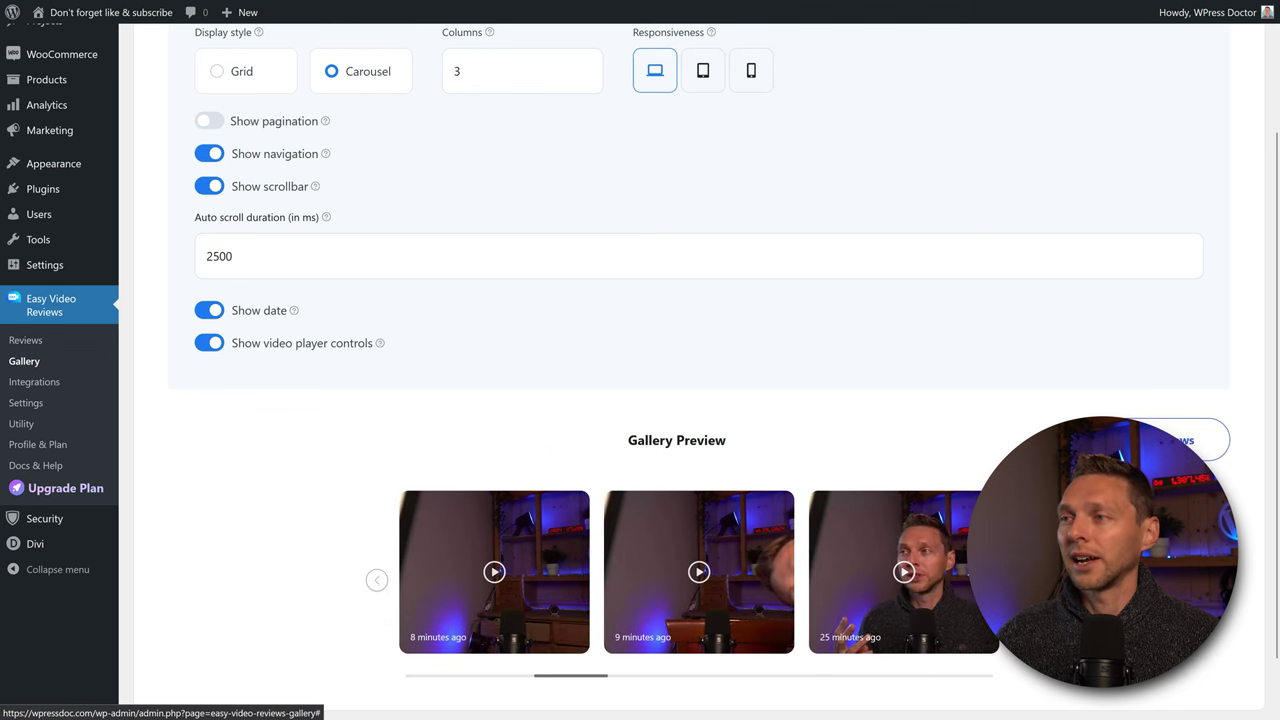
# Step: Try the carousel without its scrollbar, switching pagination on and off and toggling the navigation arrows
pyautogui.click(208, 188)
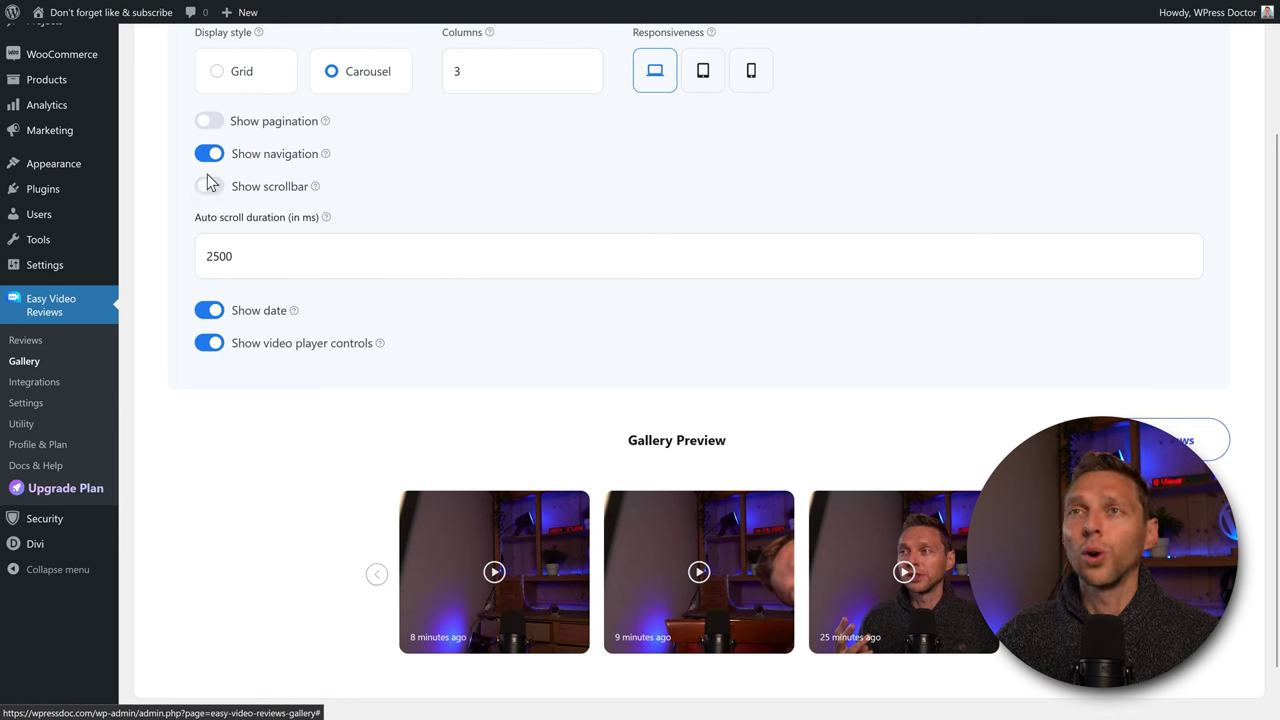
pyautogui.click(209, 121)
pyautogui.click(210, 155)
pyautogui.click(210, 155)
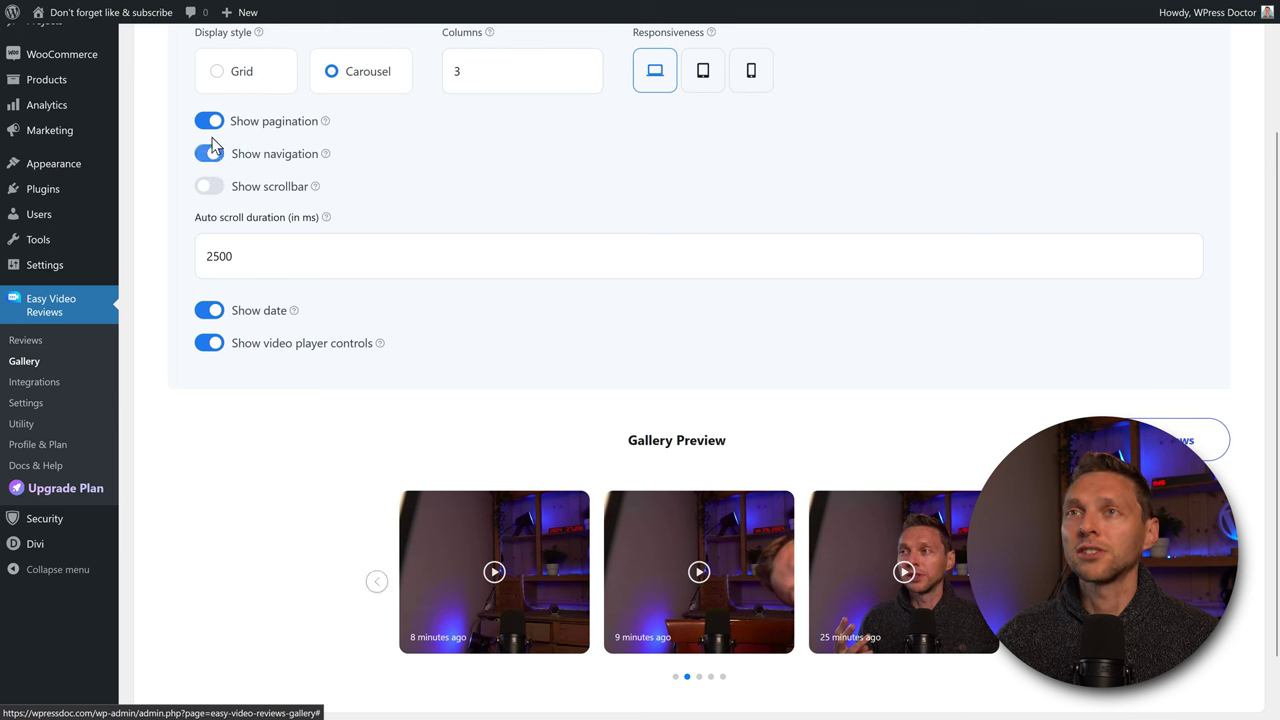
pyautogui.click(209, 121)
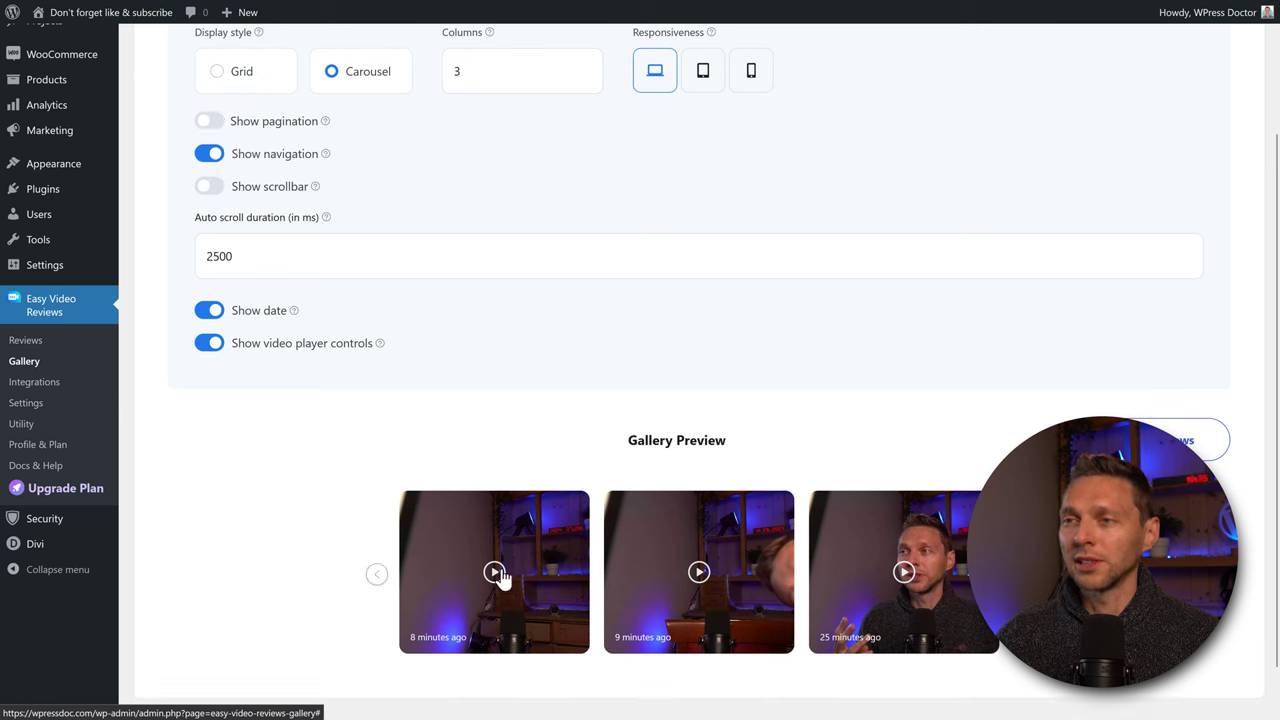
# Step: Configure the carousel to show pagination only, with navigation off, comparing the scrollbar on and off before disabling it
pyautogui.click(210, 186)
pyautogui.click(210, 154)
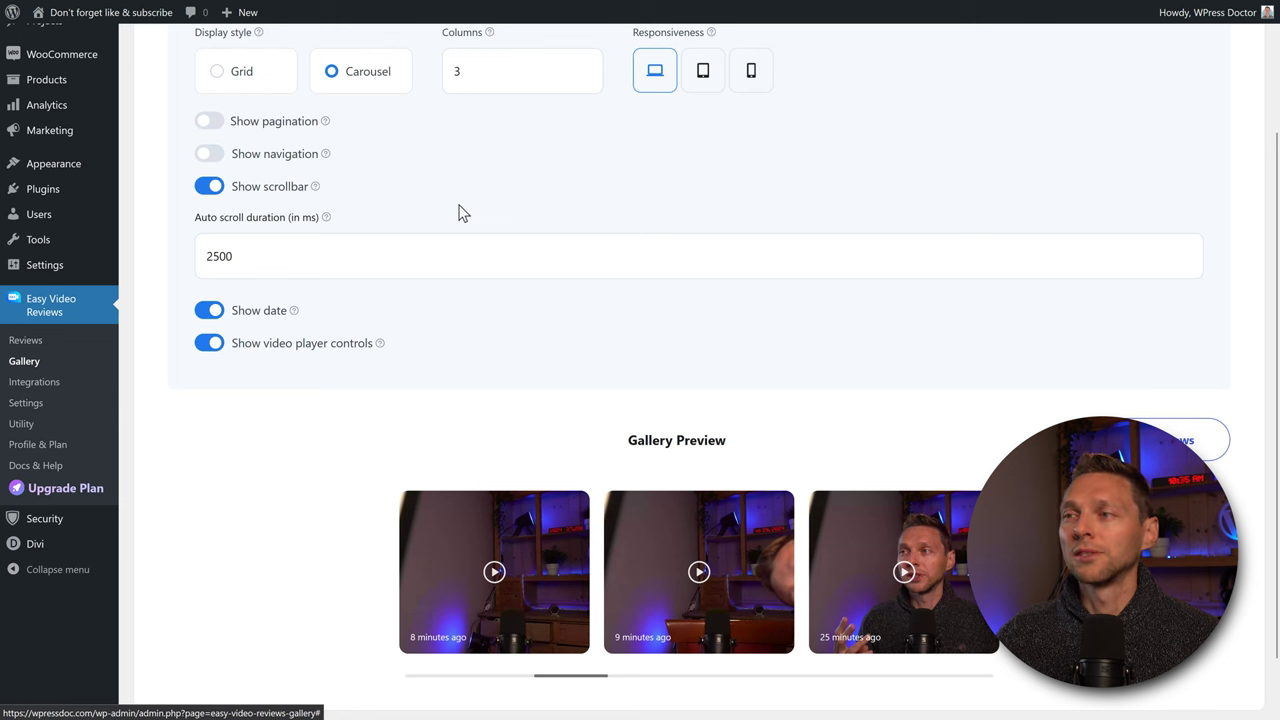
pyautogui.click(209, 121)
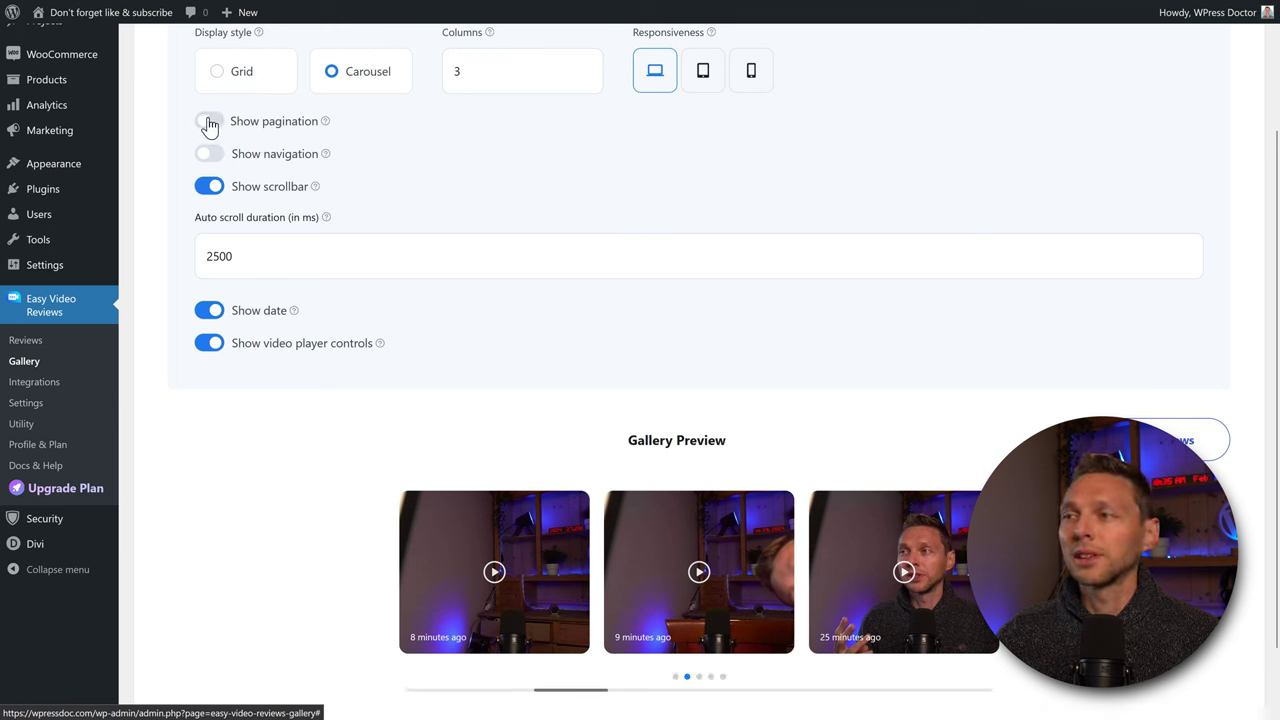
pyautogui.click(210, 186)
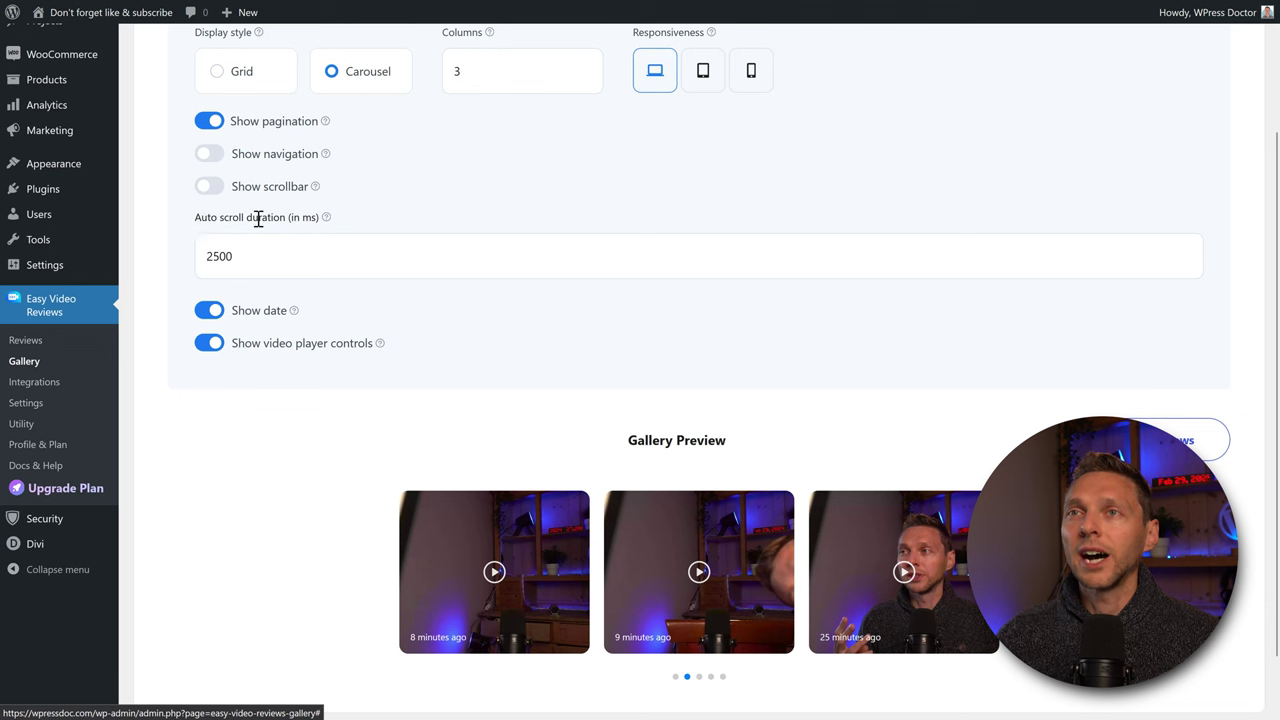
# Step: Set the carousel's auto scroll duration to 3000 ms
pyautogui.click(229, 257)
pyautogui.doubleClick(231, 258)
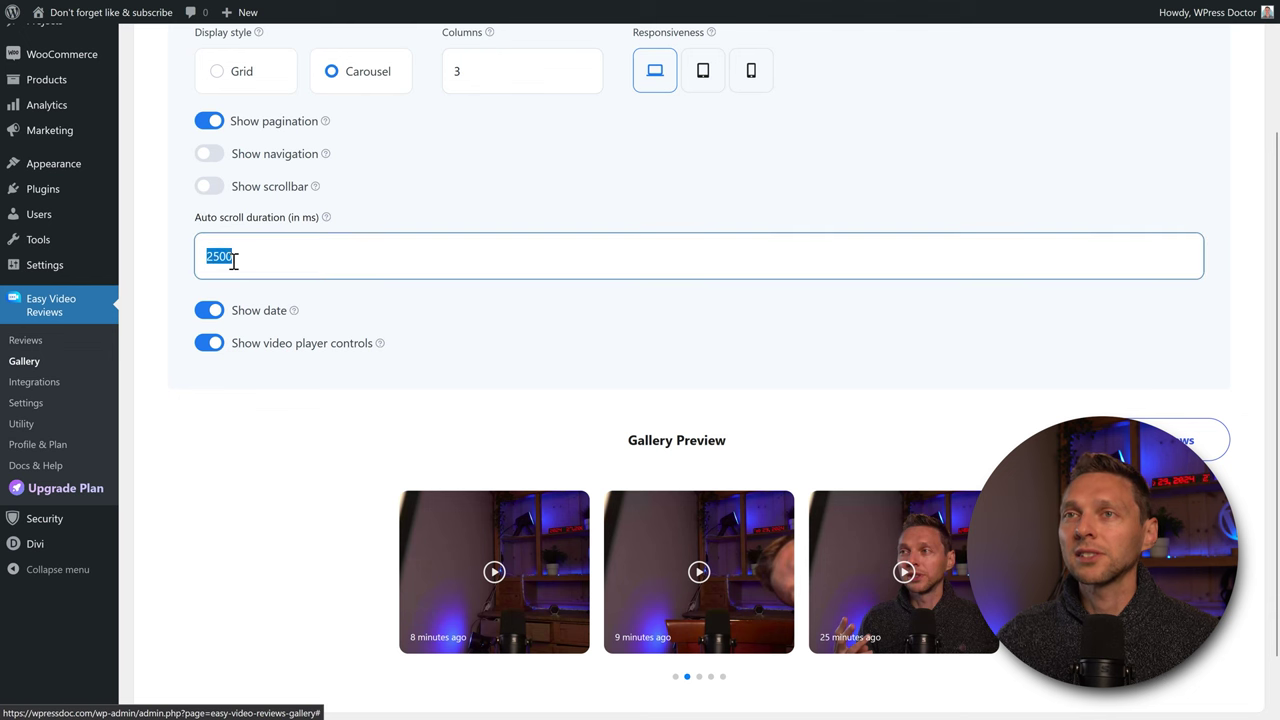
pyautogui.write('30')
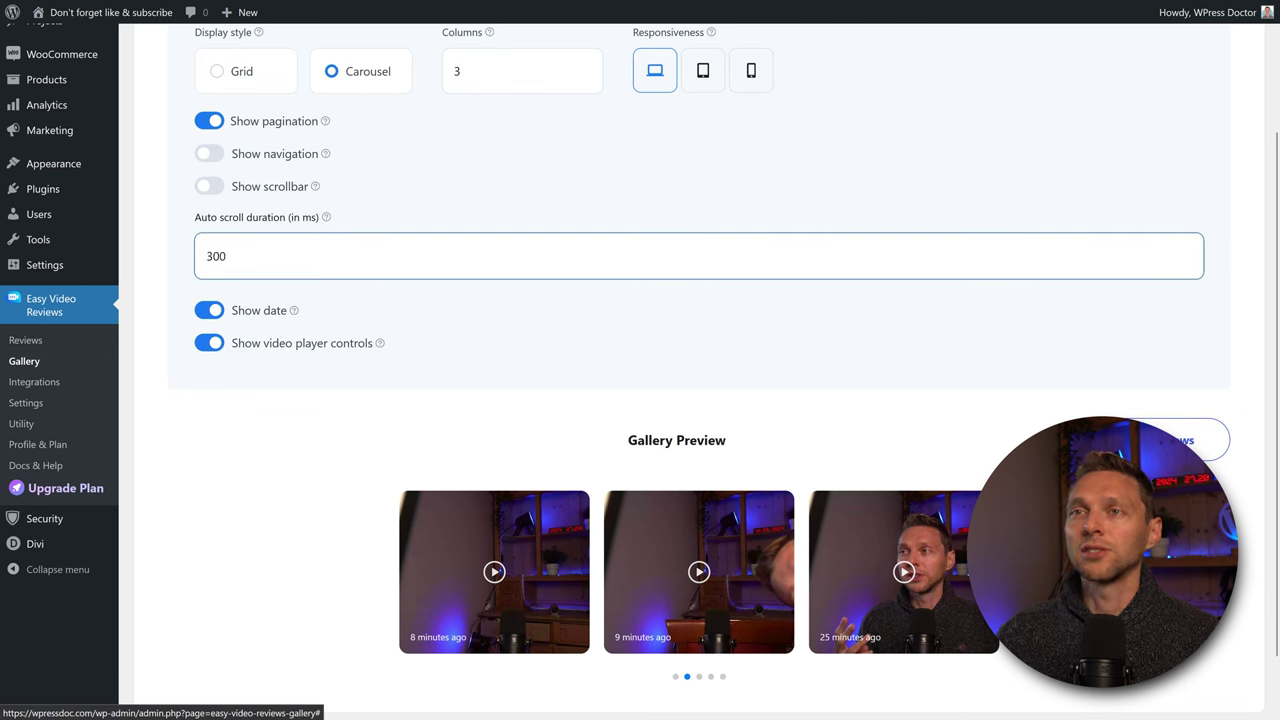
pyautogui.write('00')
pyautogui.click(276, 402)
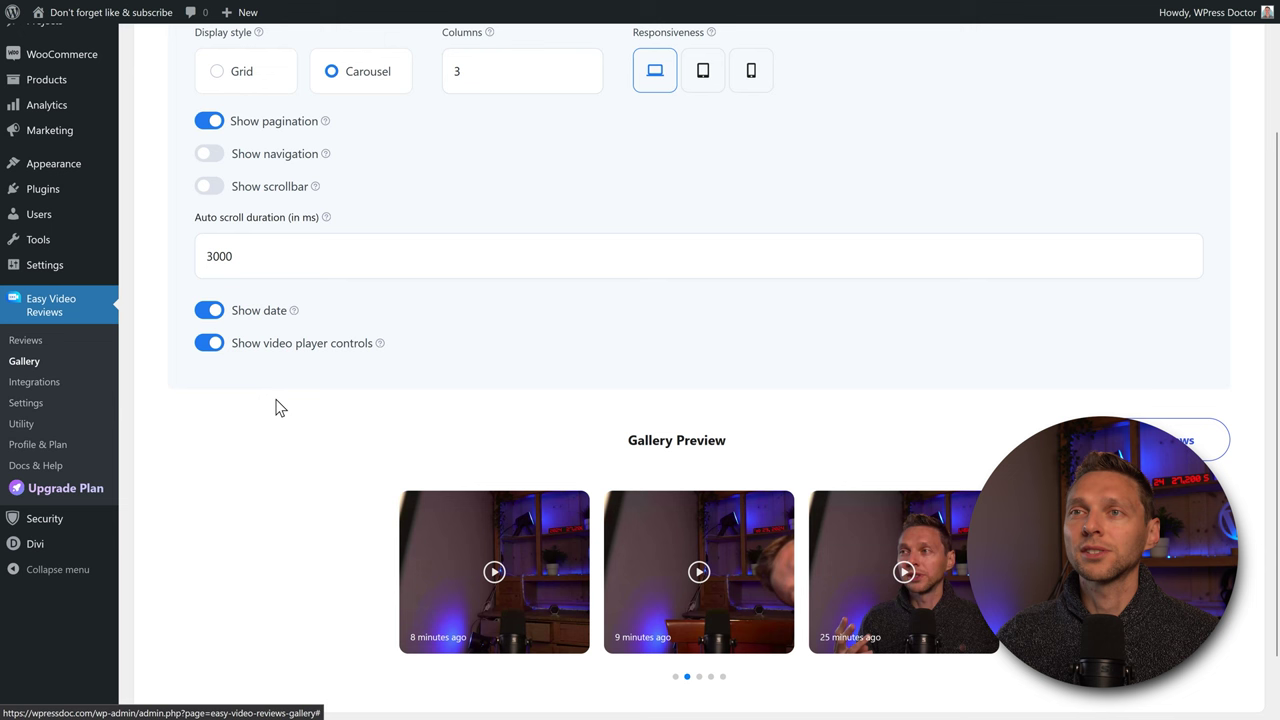
# Step: Switch the review date and the video player controls off and on again
pyautogui.click(210, 312)
pyautogui.click(211, 314)
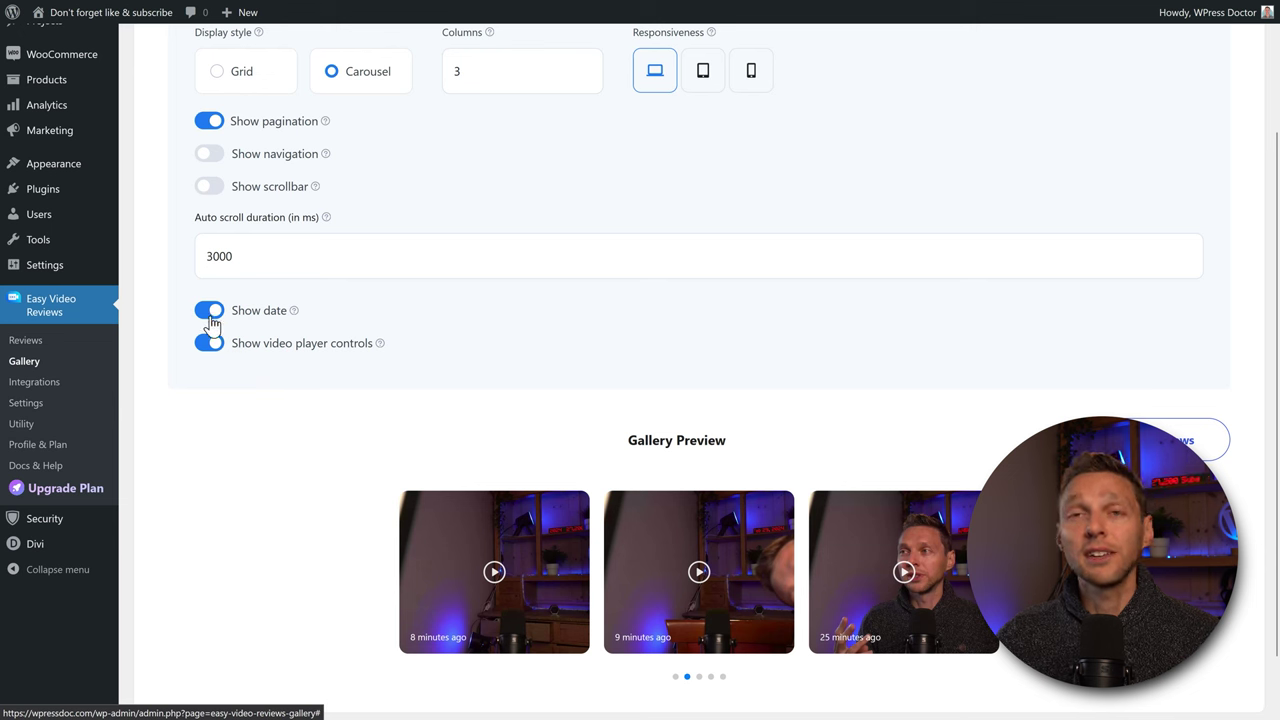
pyautogui.click(210, 312)
pyautogui.click(211, 313)
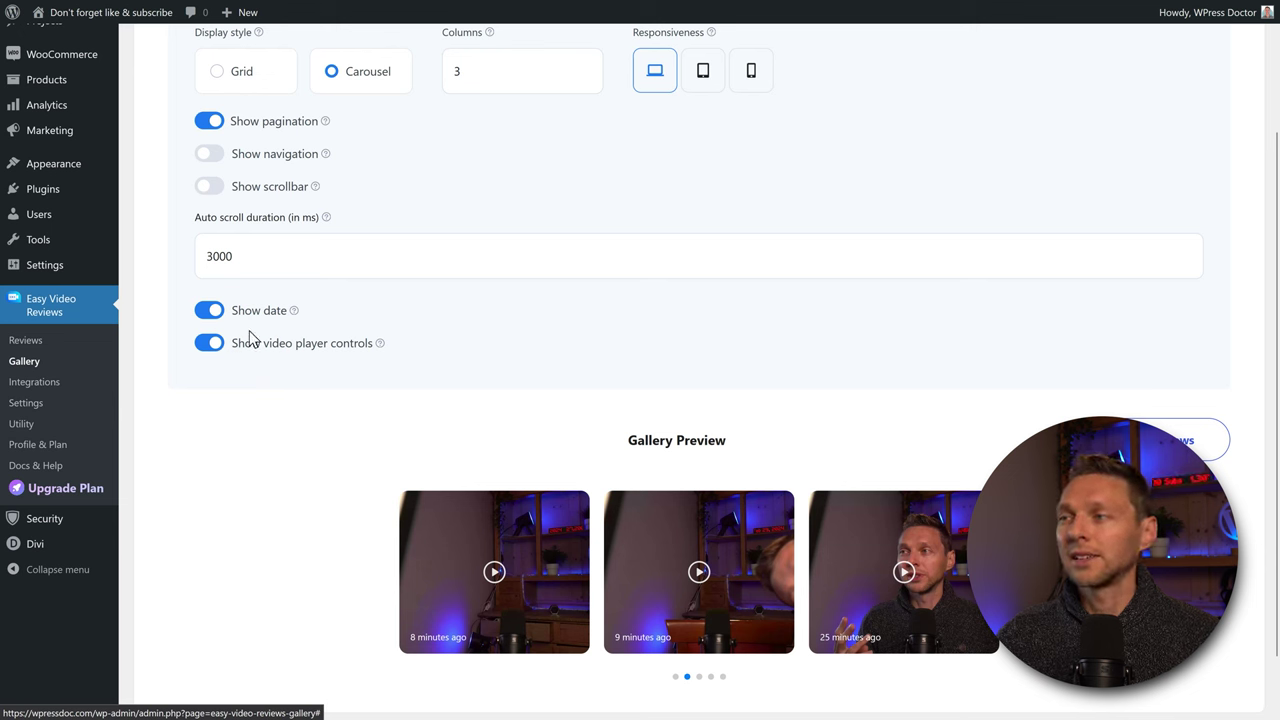
pyautogui.click(213, 352)
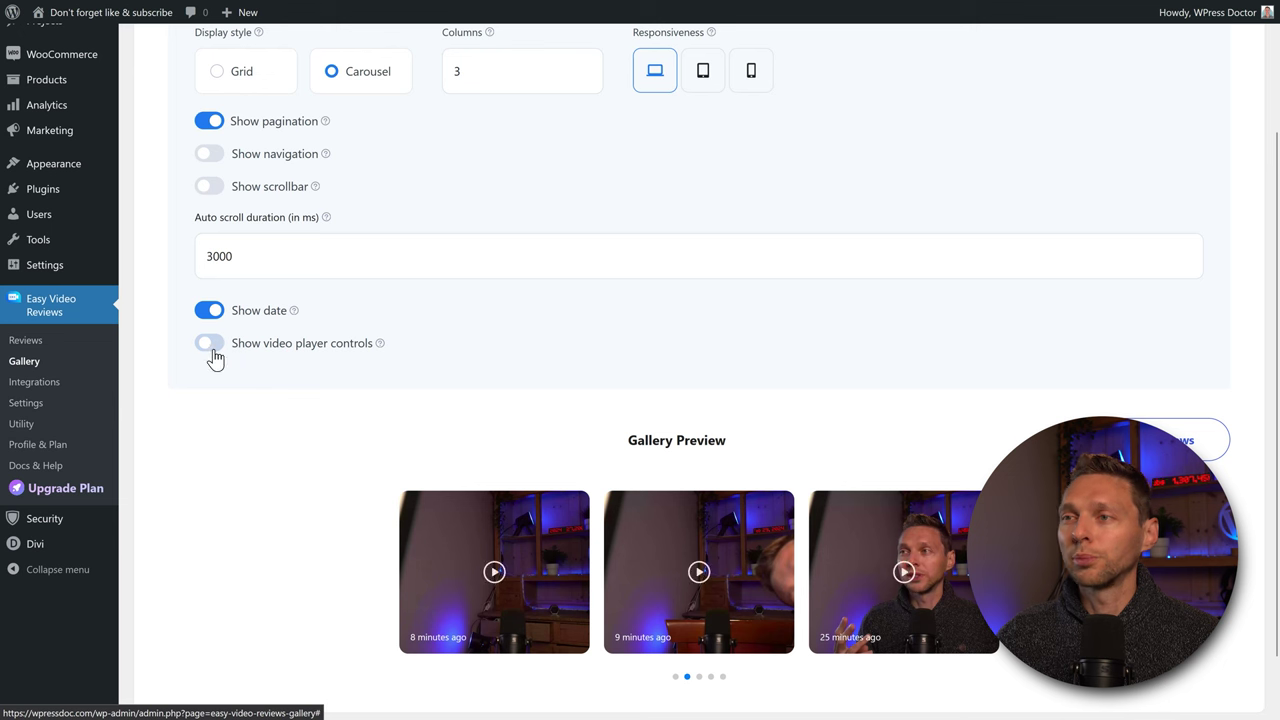
pyautogui.click(213, 354)
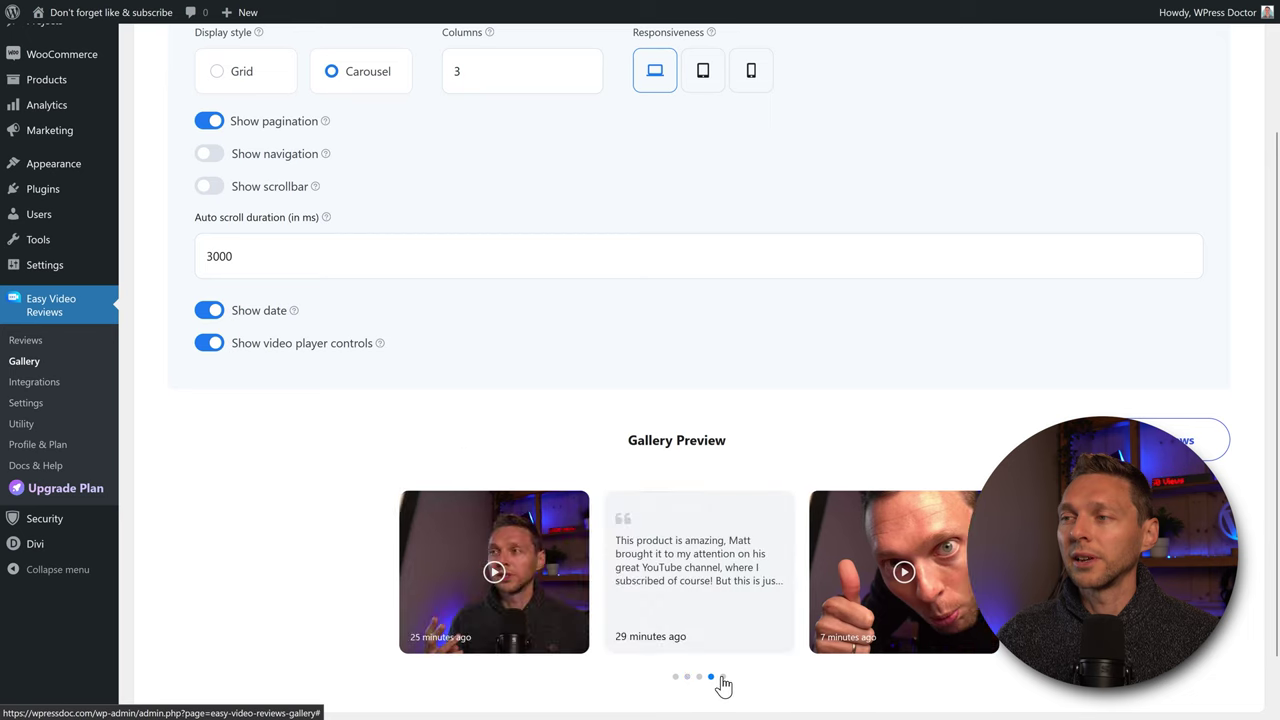
# Step: Check the advanced options, save the gallery without an additional CSS class and copy its shortcode
pyautogui.scroll(2, 530, 380)
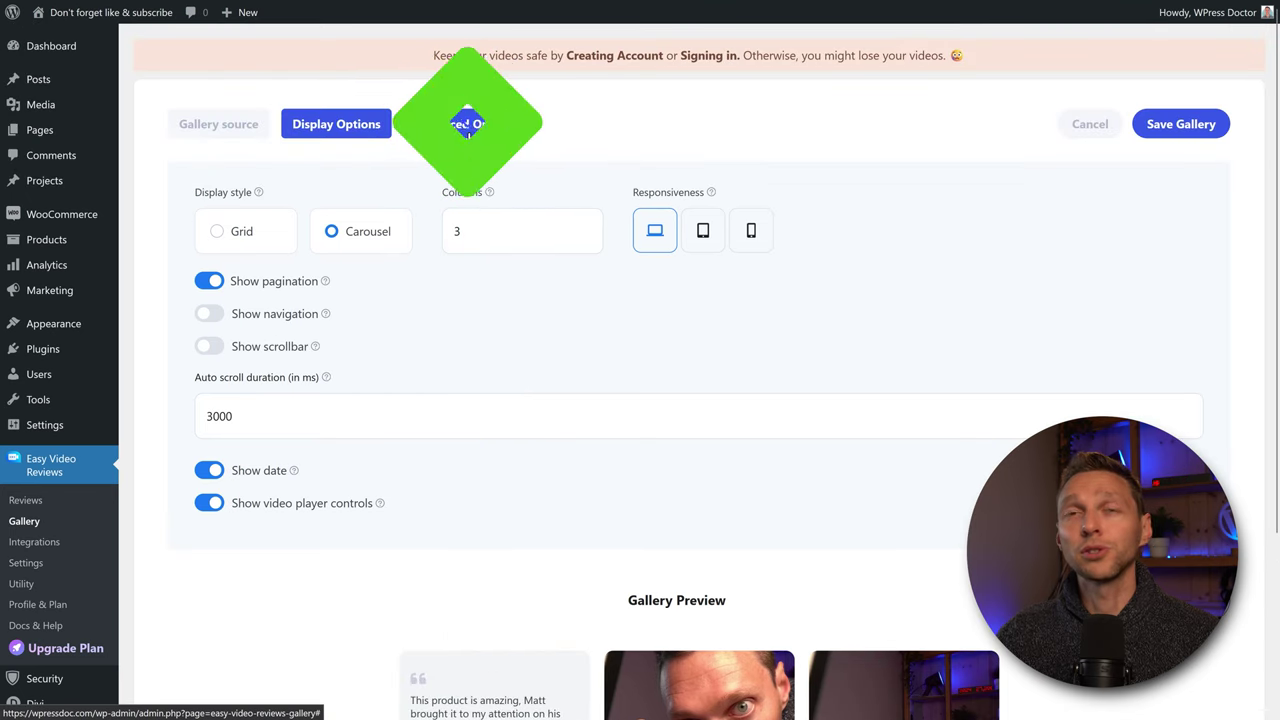
pyautogui.click(468, 138)
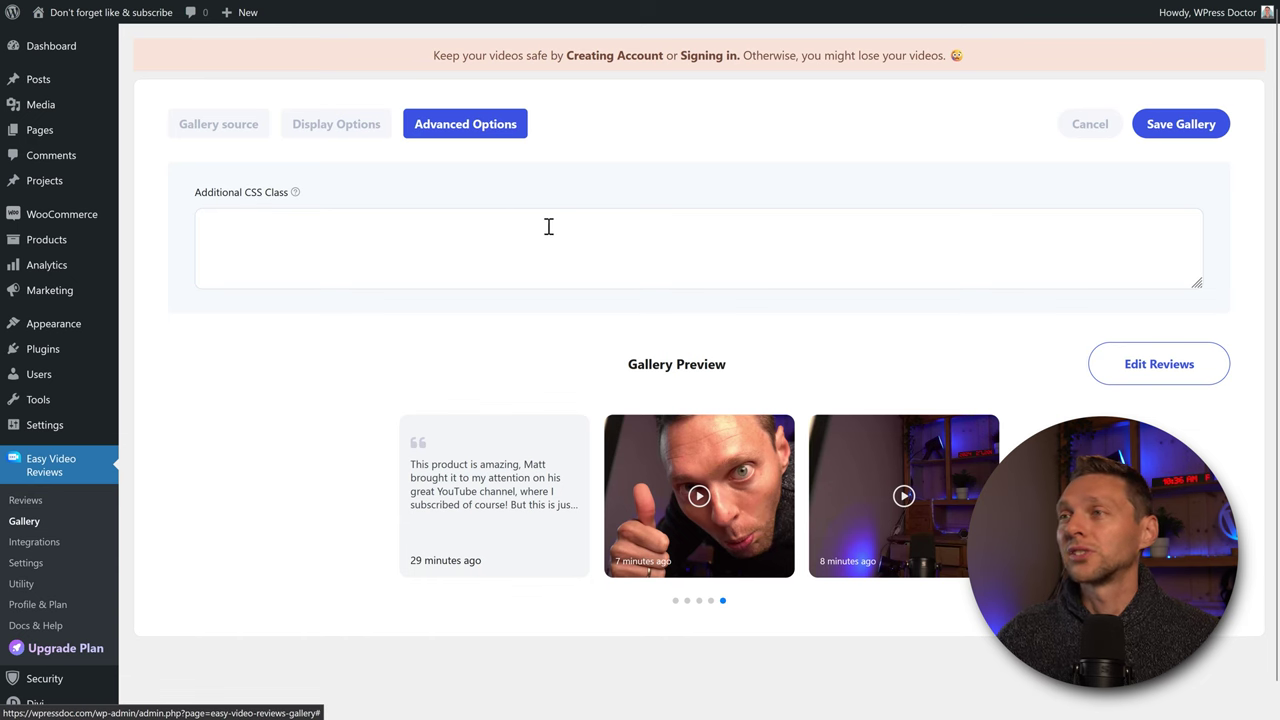
pyautogui.click(1175, 125)
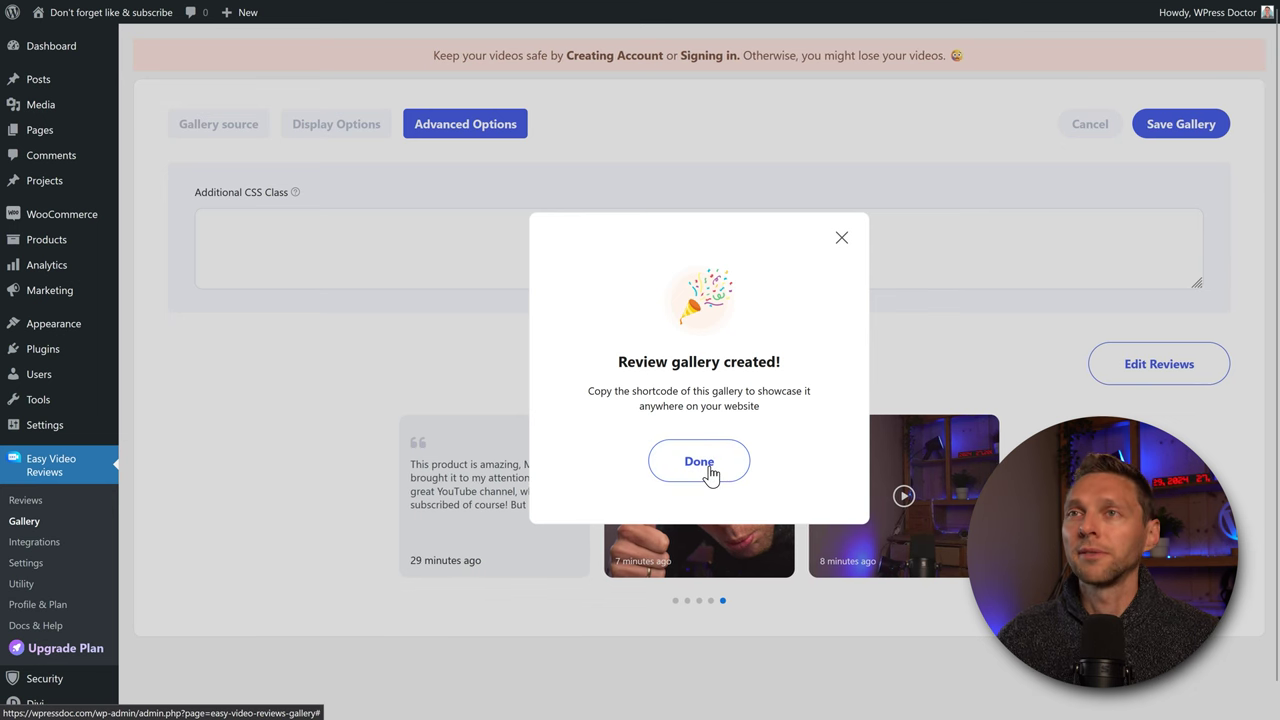
pyautogui.click(699, 462)
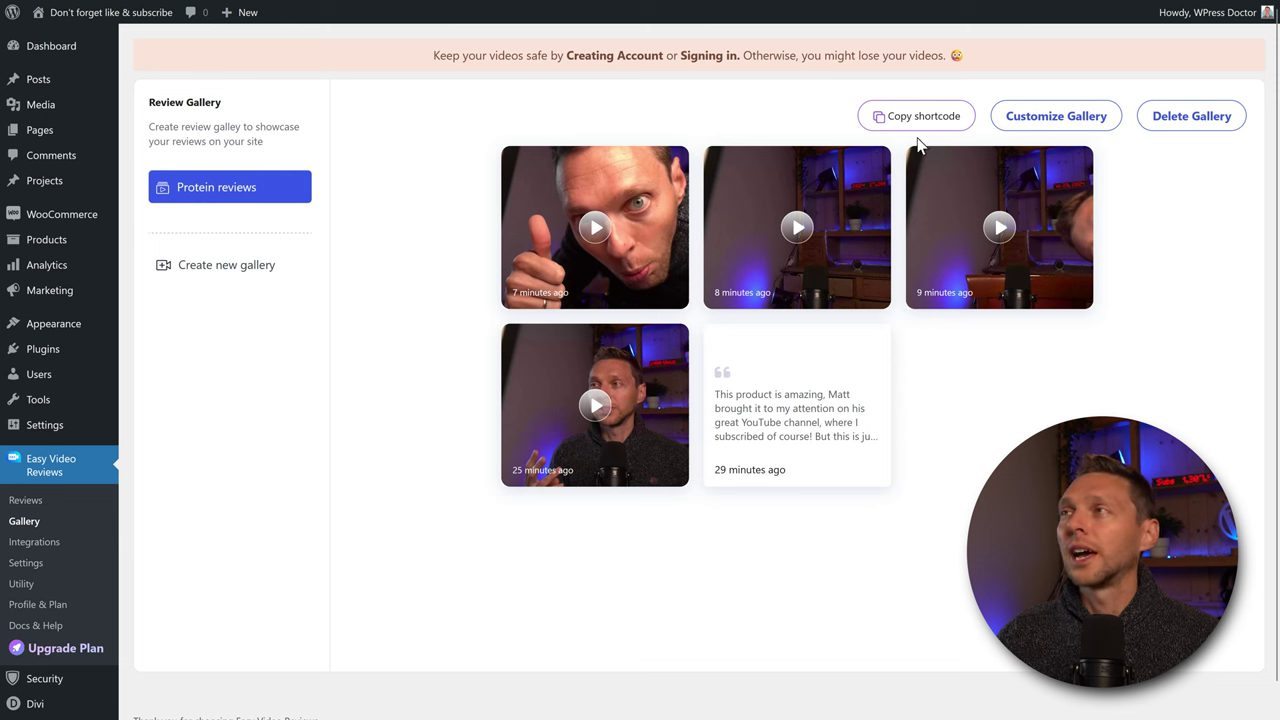
pyautogui.click(920, 118)
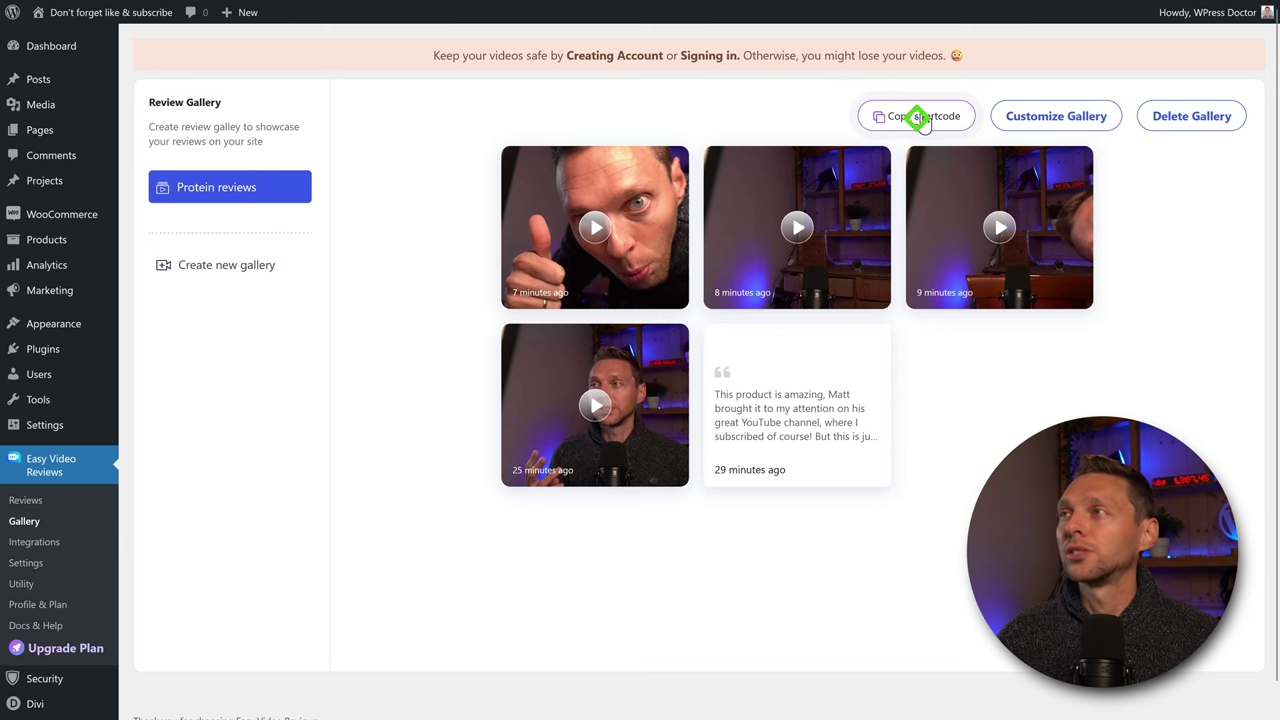
# Step: Reopen the saved gallery for customization, look through its display and source settings, and update it
pyautogui.click(1052, 118)
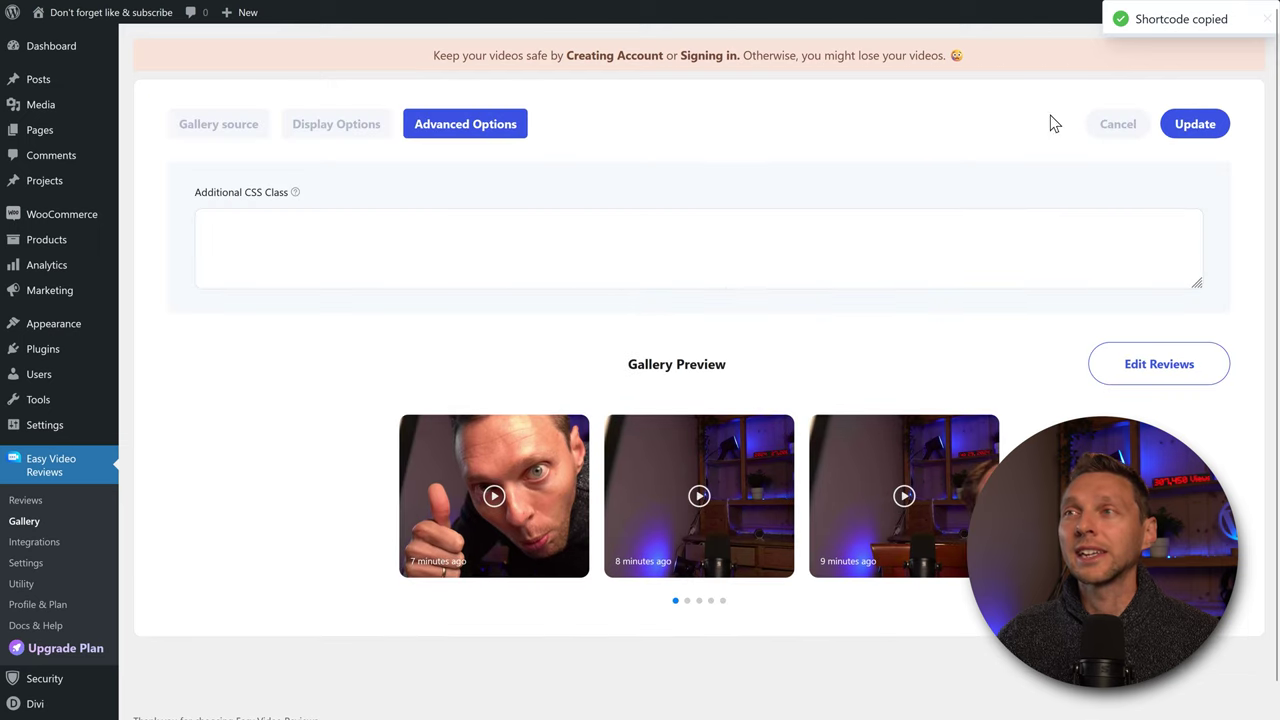
pyautogui.click(306, 130)
pyautogui.click(243, 130)
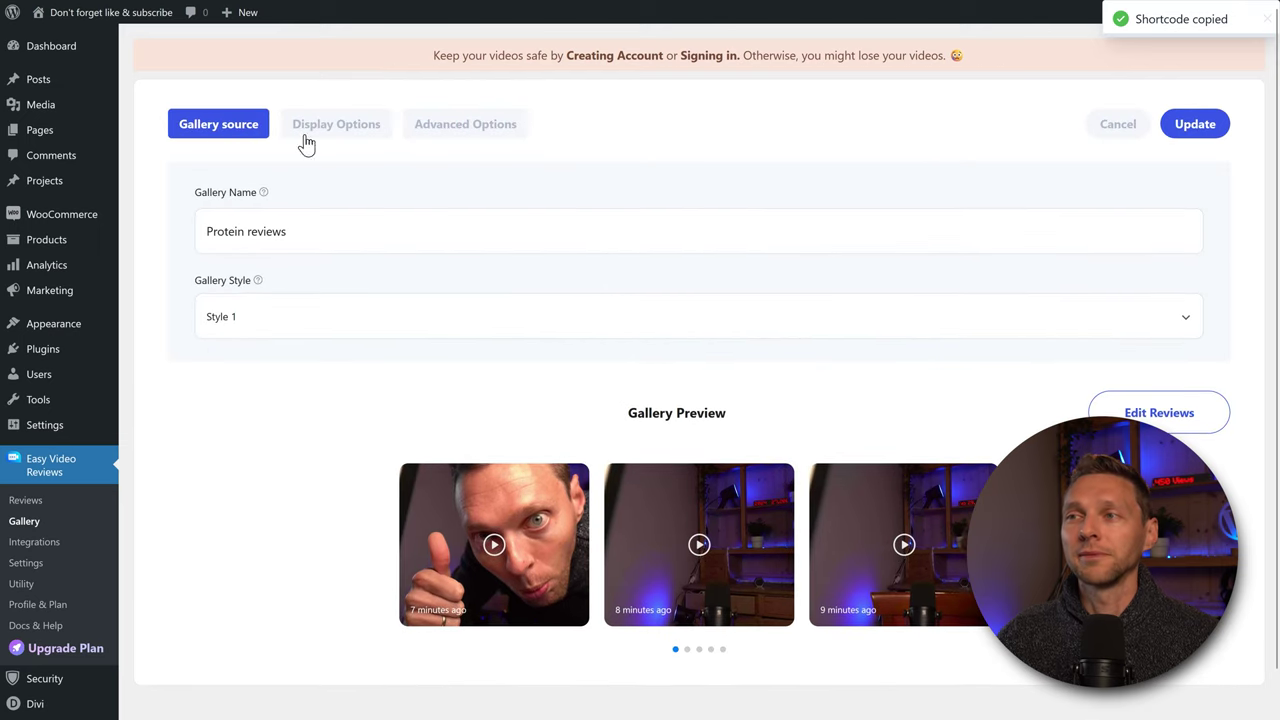
pyautogui.click(1200, 125)
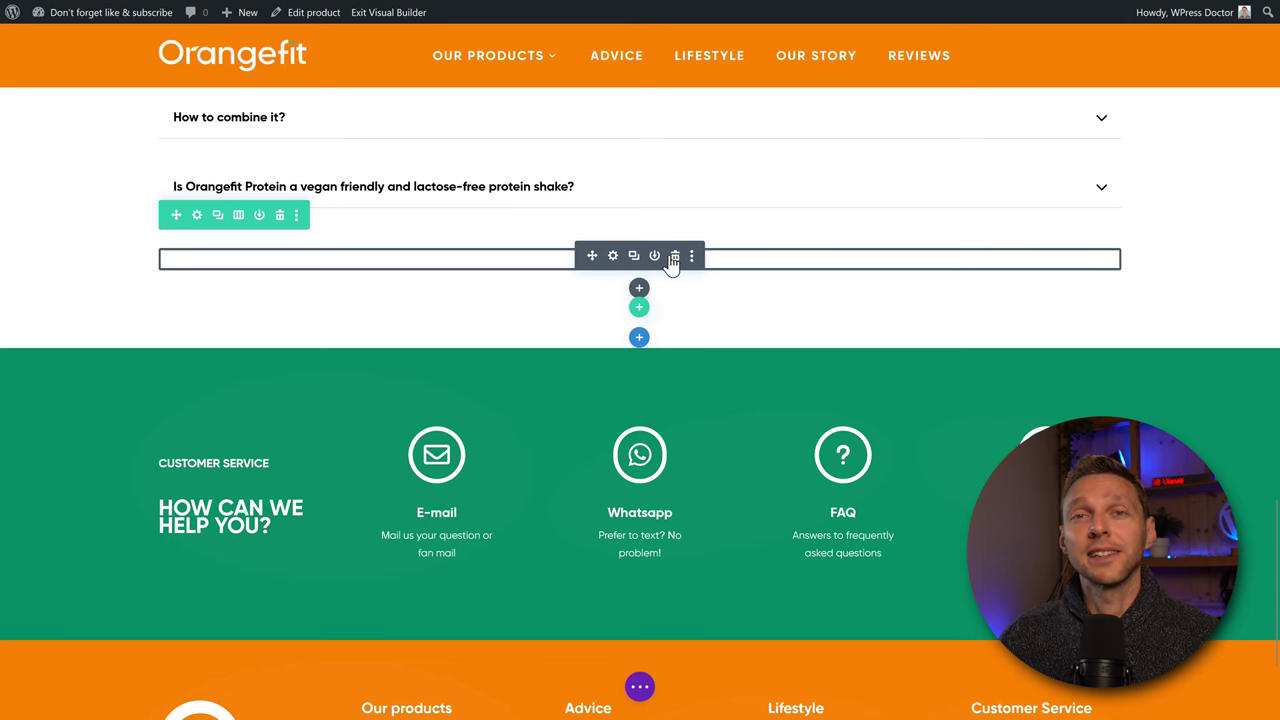
# Step: In the Divi Visual Builder, paste the gallery shortcode into the empty code module below the product FAQ and save the module
pyautogui.click(614, 258)
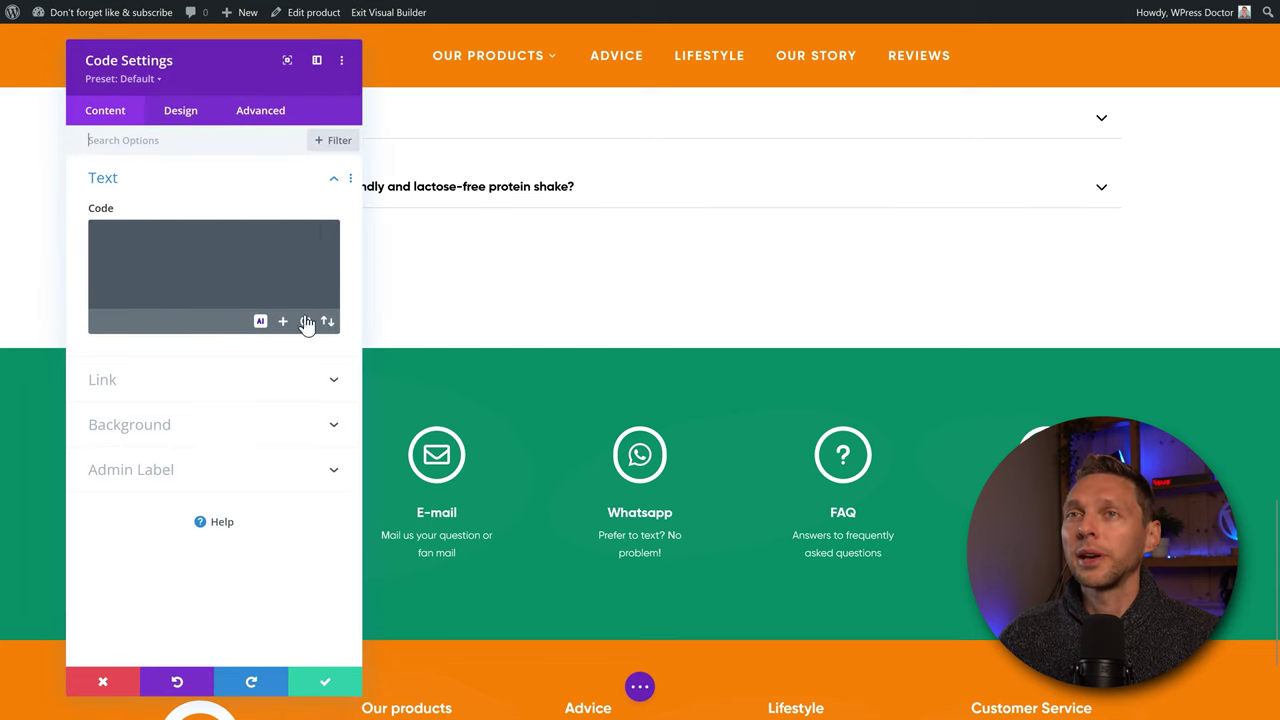
pyautogui.click(213, 271)
pyautogui.hotkey('ctrl', 'v')
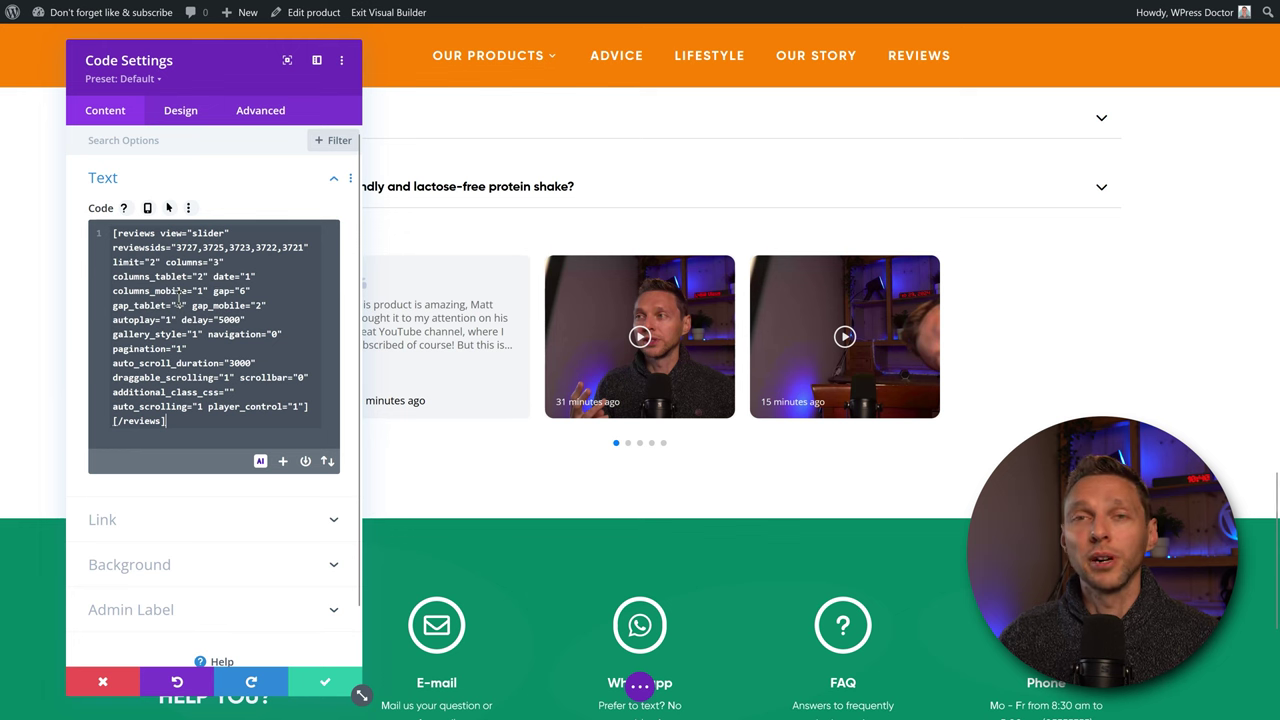
pyautogui.click(328, 684)
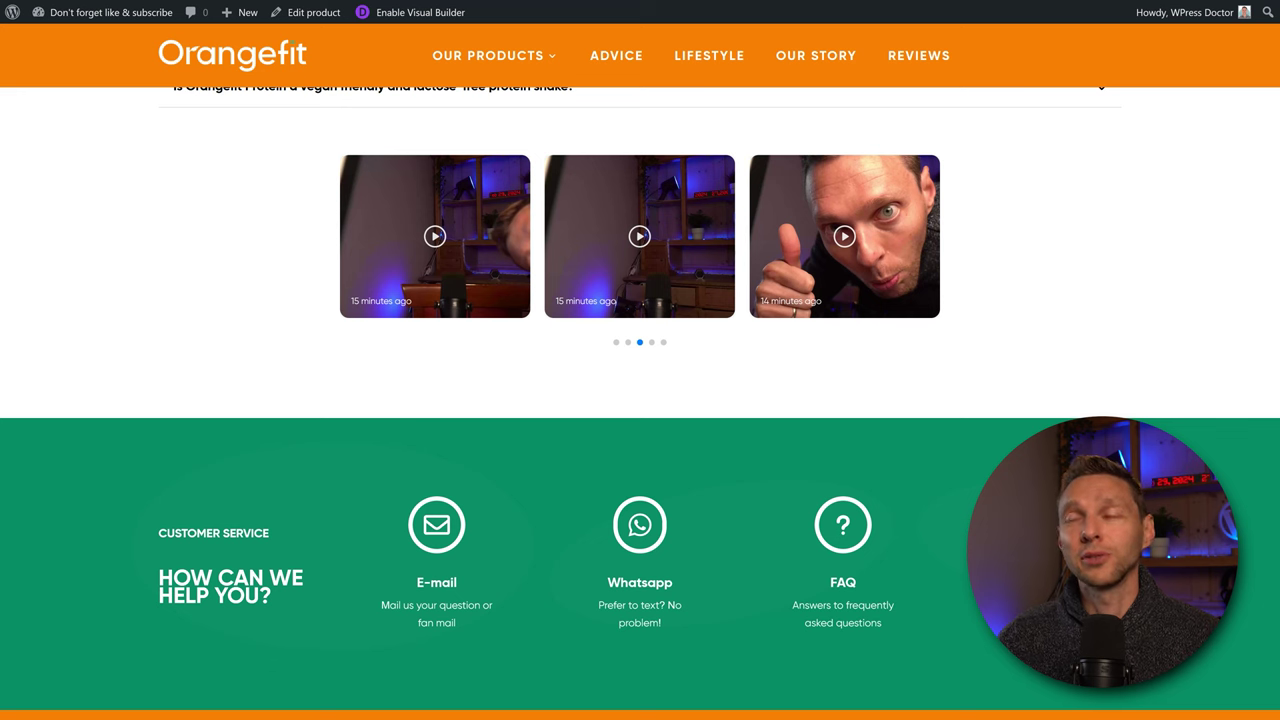
# Step: Open the thumbs-up video review from the product page's carousel, play it and pause it
pyautogui.click(845, 250)
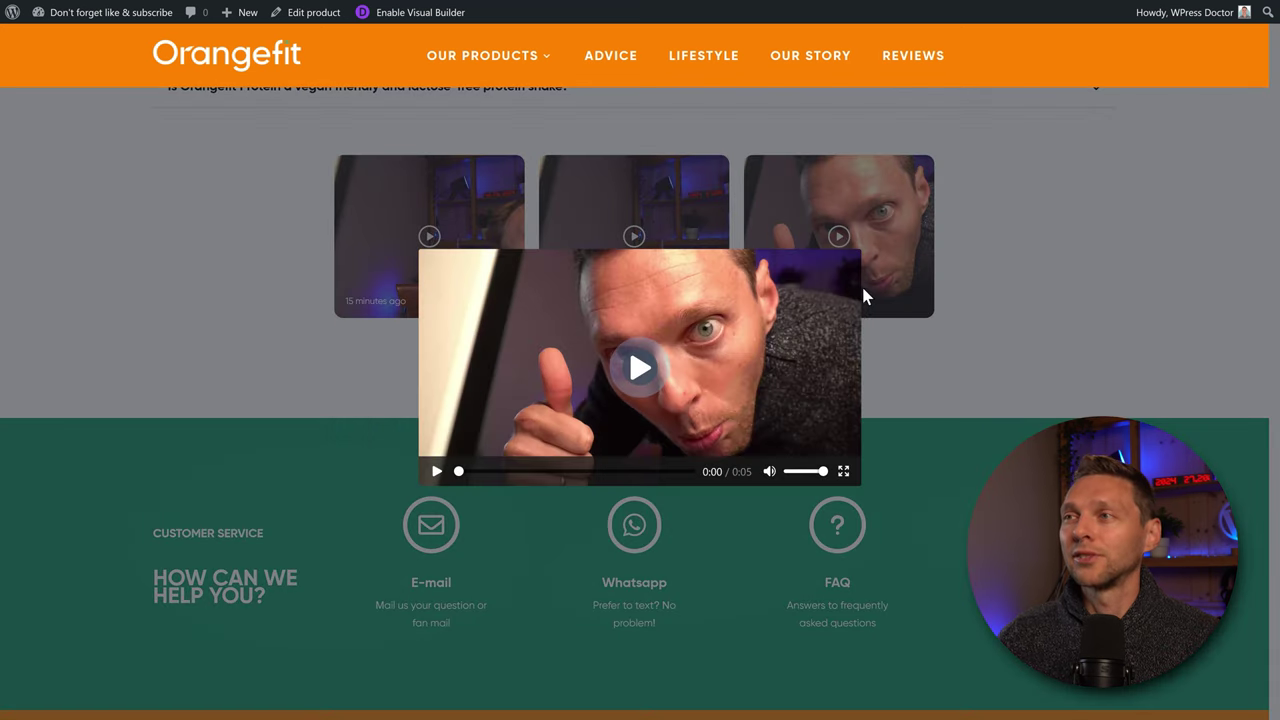
pyautogui.click(636, 368)
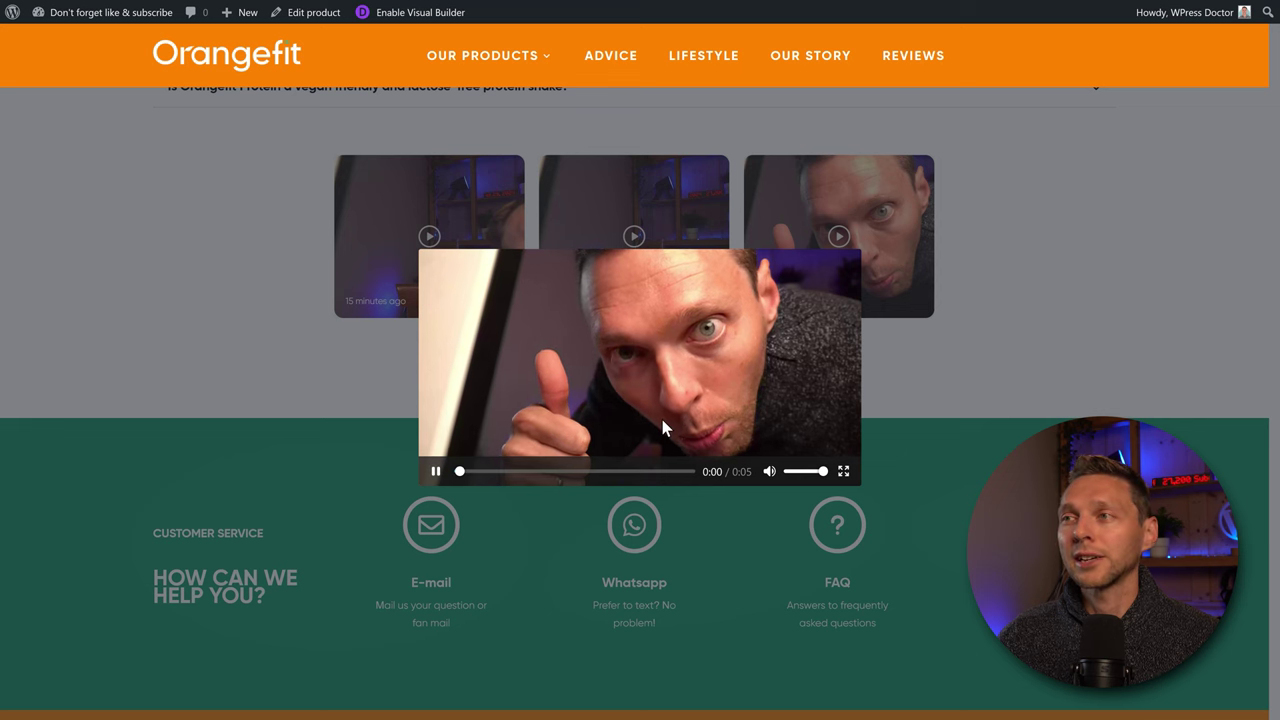
pyautogui.click(436, 472)
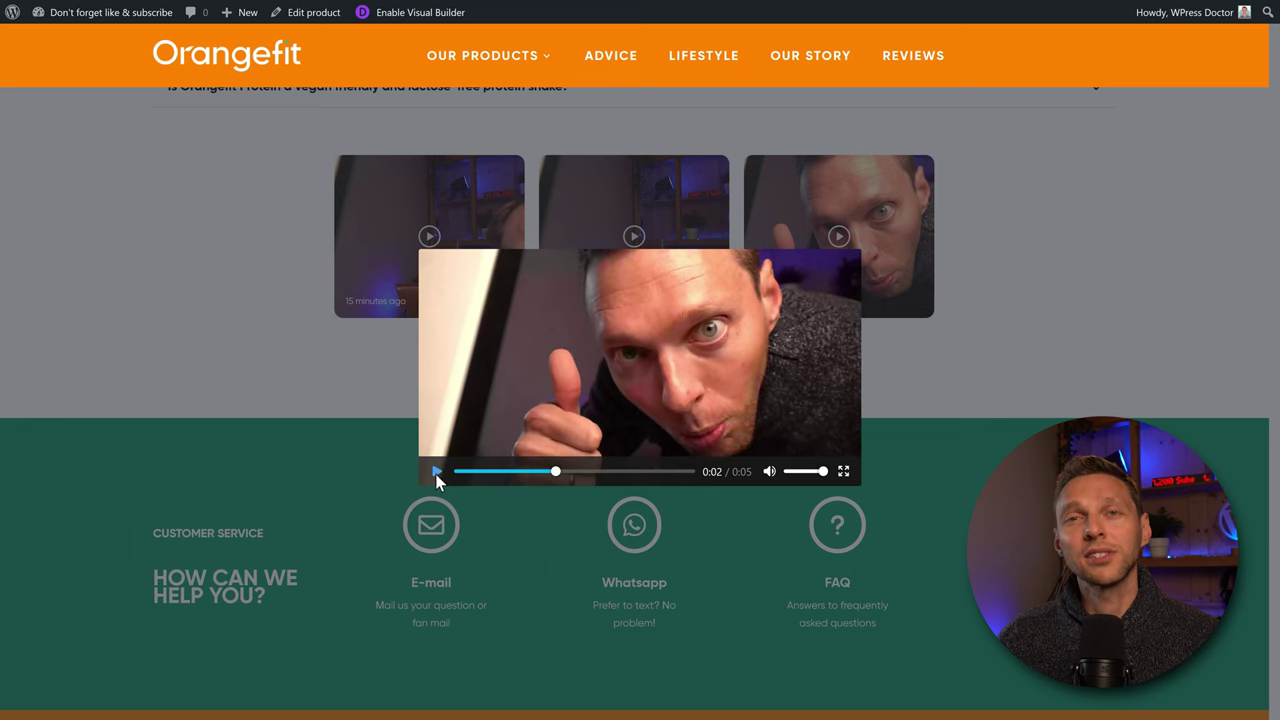
# Step: Close the open video, play and pause another review from the product page's carousel, and close it
pyautogui.click(945, 358)
pyautogui.click(441, 248)
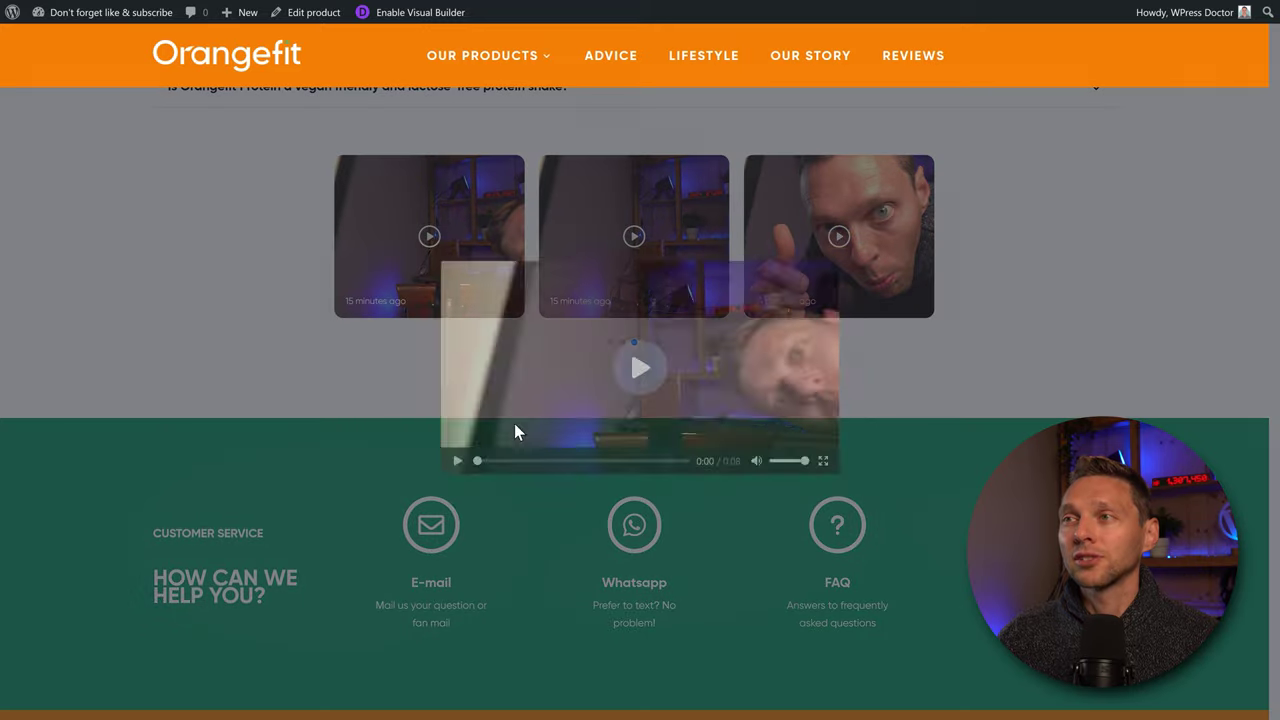
pyautogui.click(636, 400)
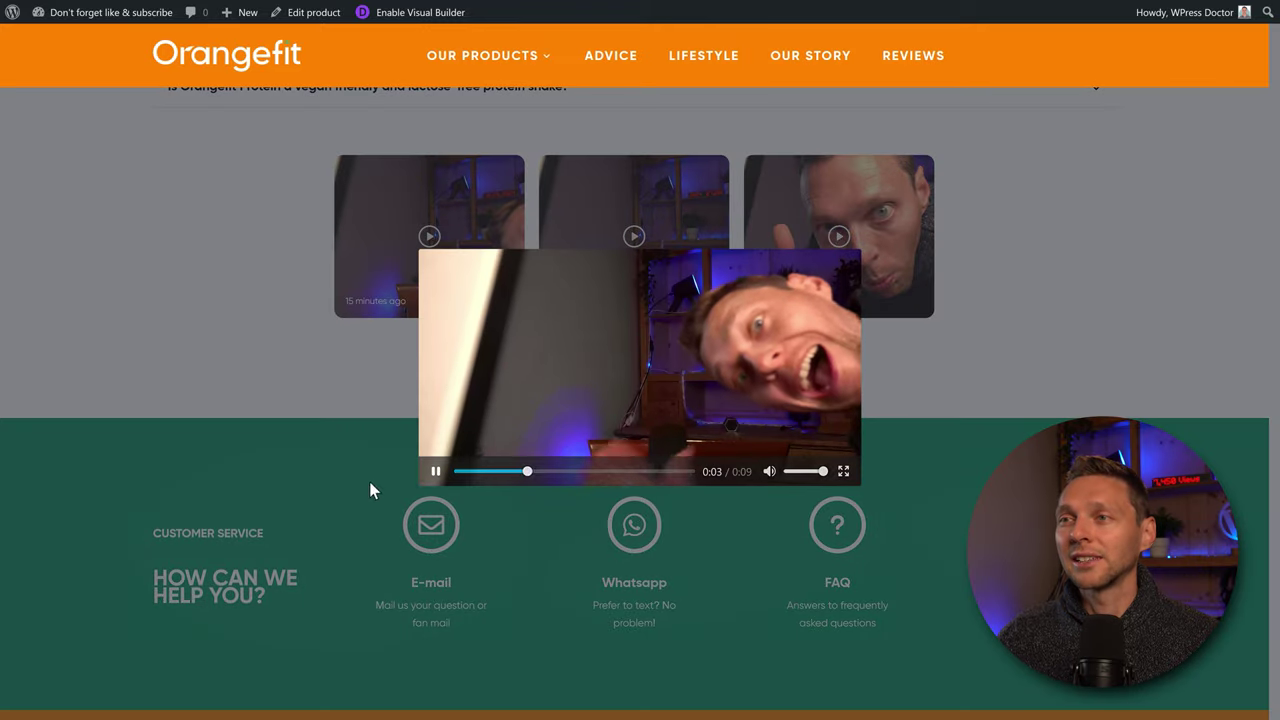
pyautogui.click(435, 471)
pyautogui.click(929, 412)
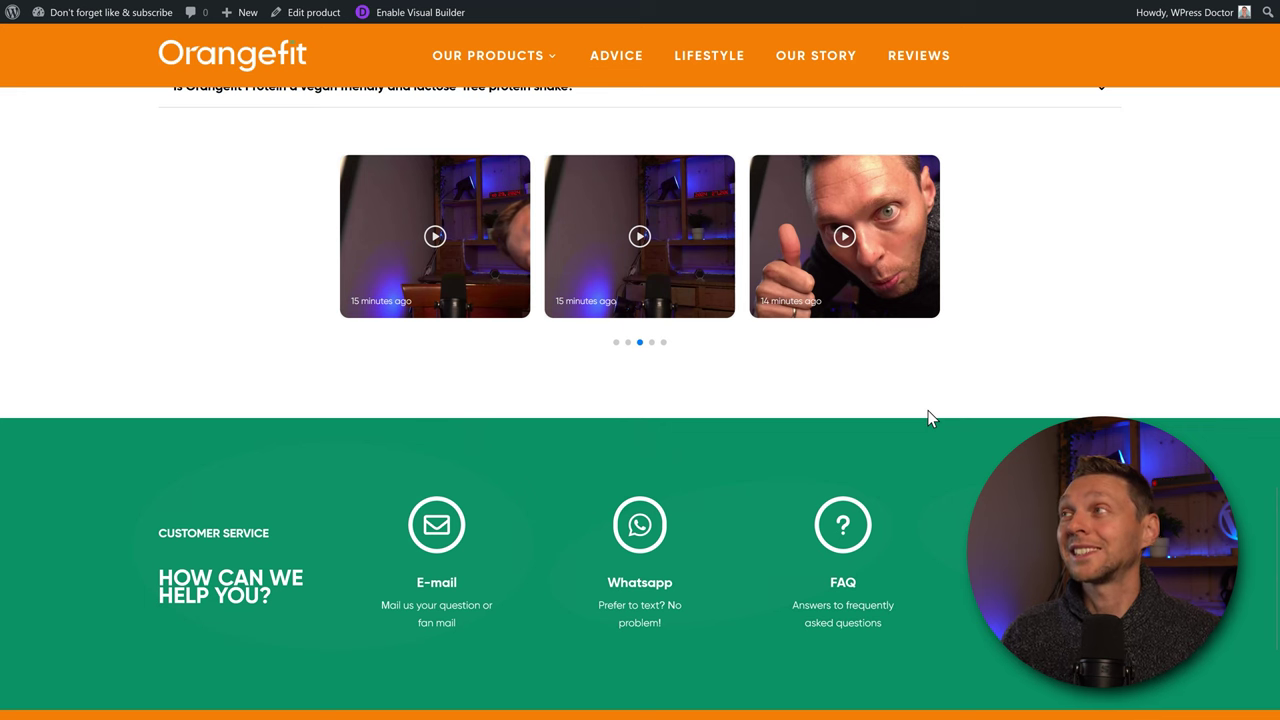
pyautogui.scroll(4, 1000, 400)
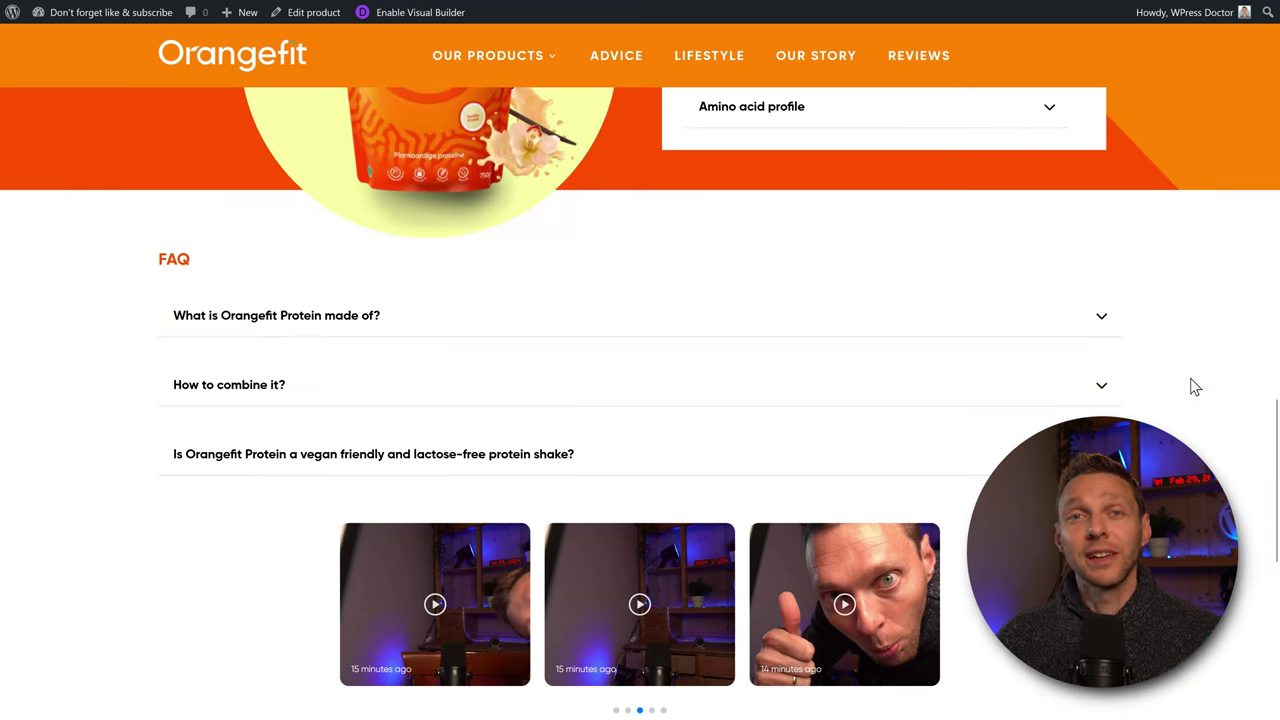
pyautogui.middleClick(1206, 374)
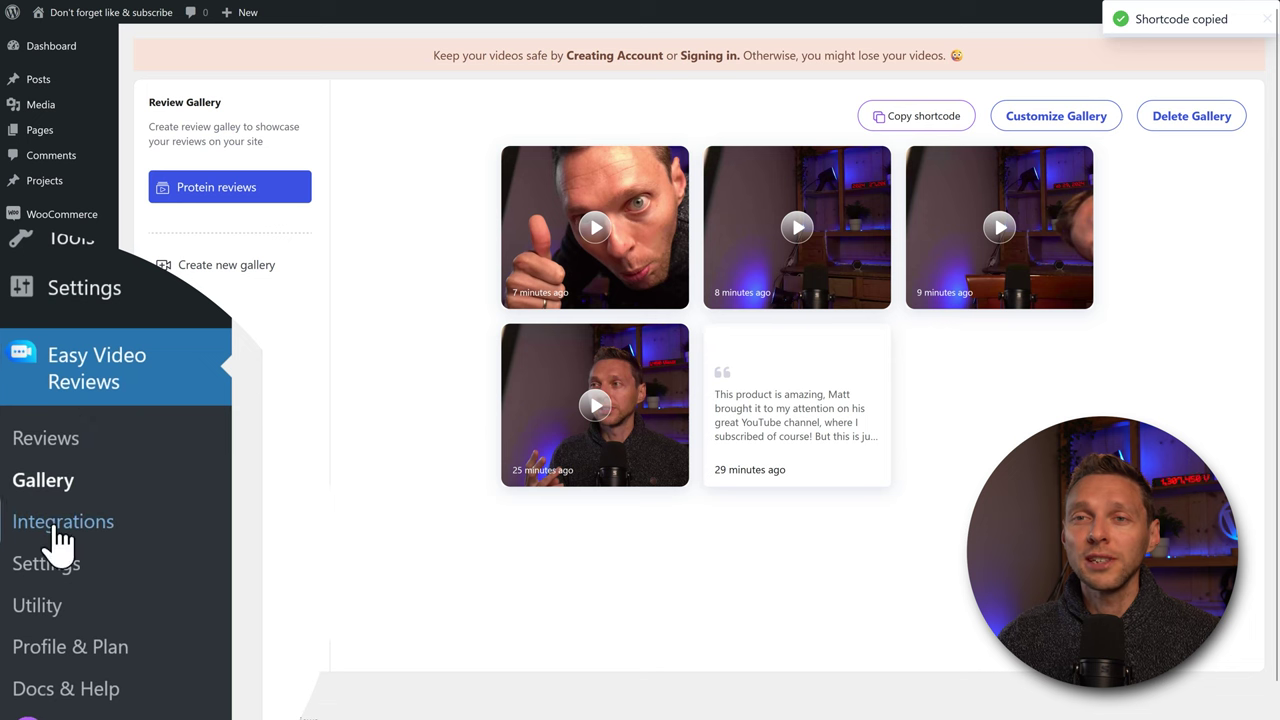
# Step: Review the WooCommerce and Easy Digital Downloads integration settings, and try to toggle the Enable WooCommerce review option
pyautogui.click(60, 540)
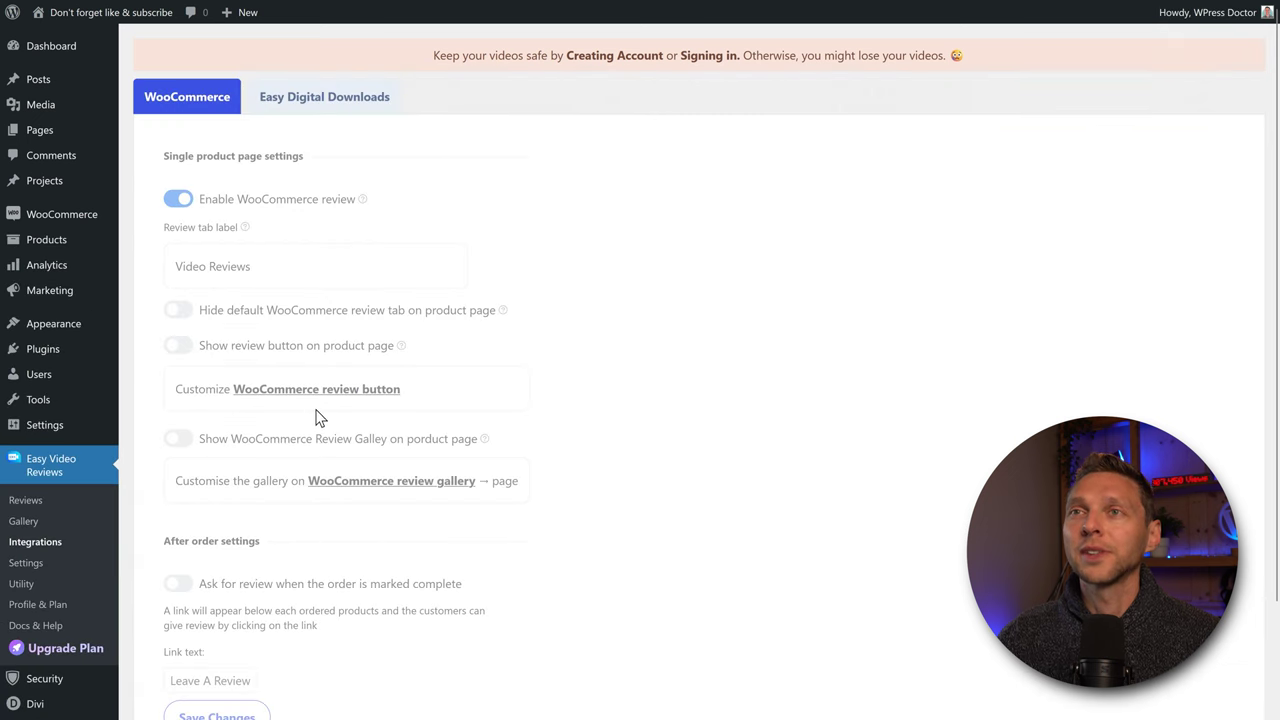
pyautogui.click(290, 110)
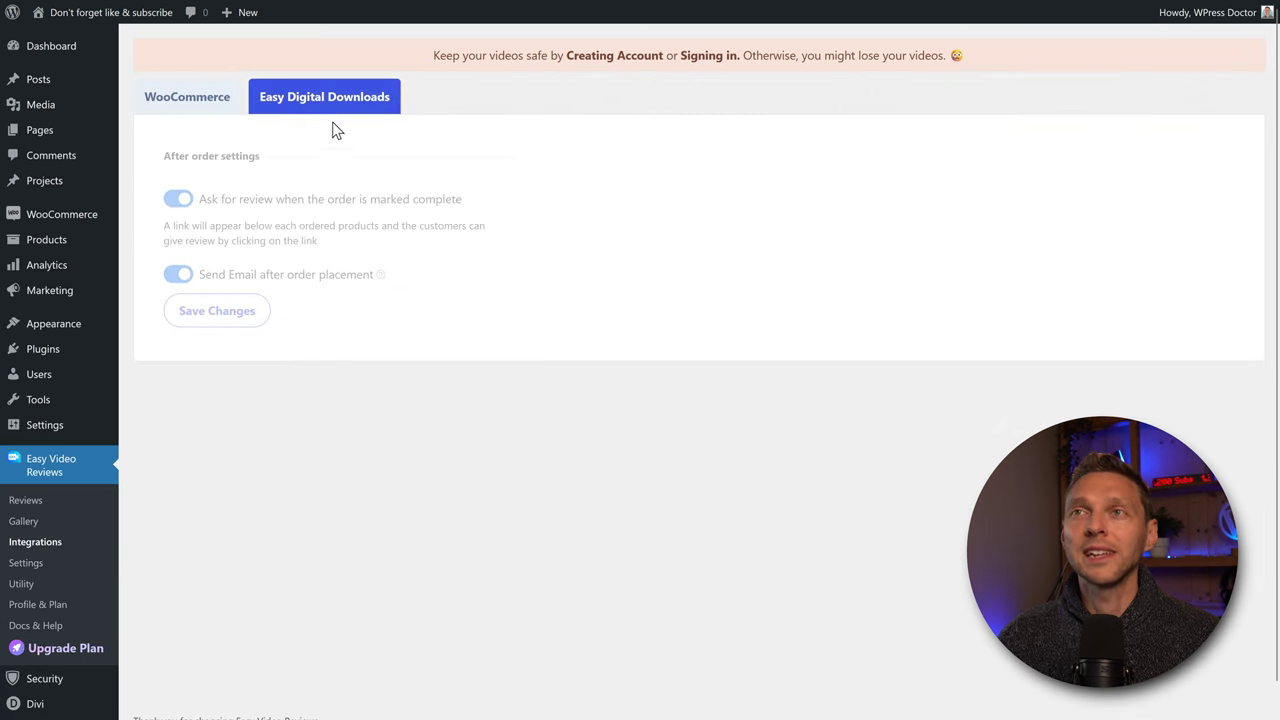
pyautogui.click(193, 104)
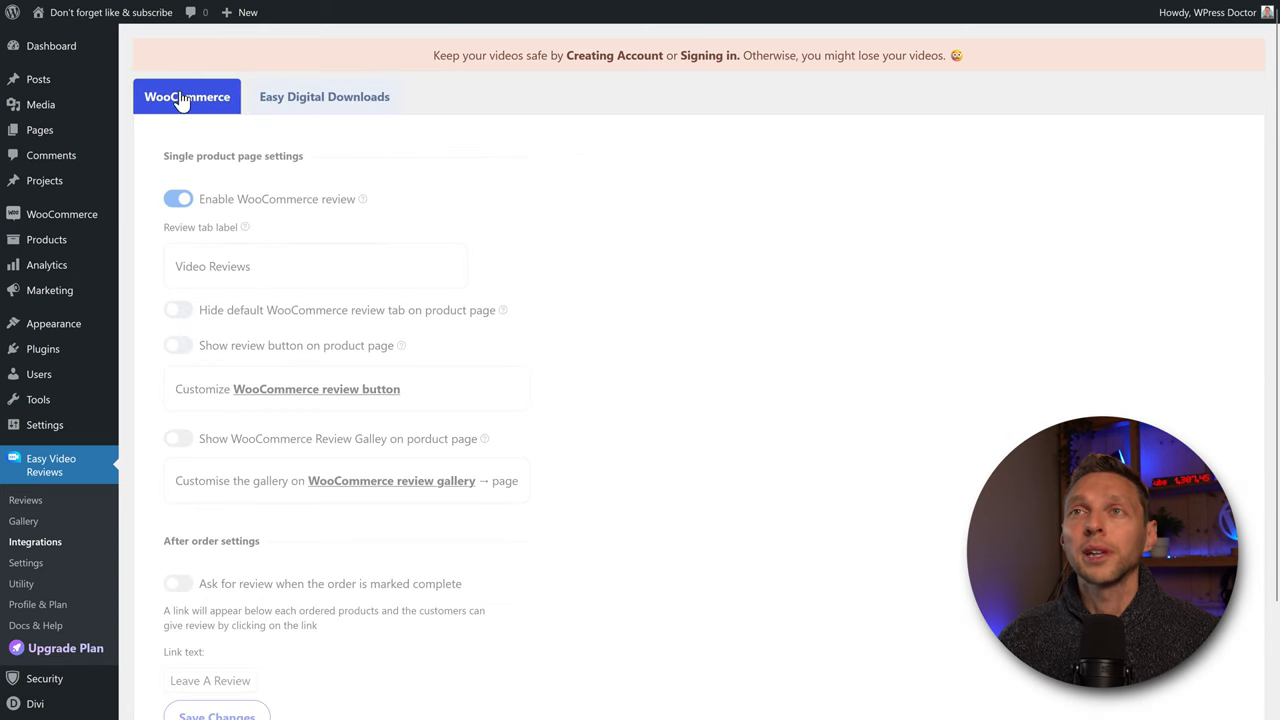
pyautogui.click(179, 200)
pyautogui.click(942, 340)
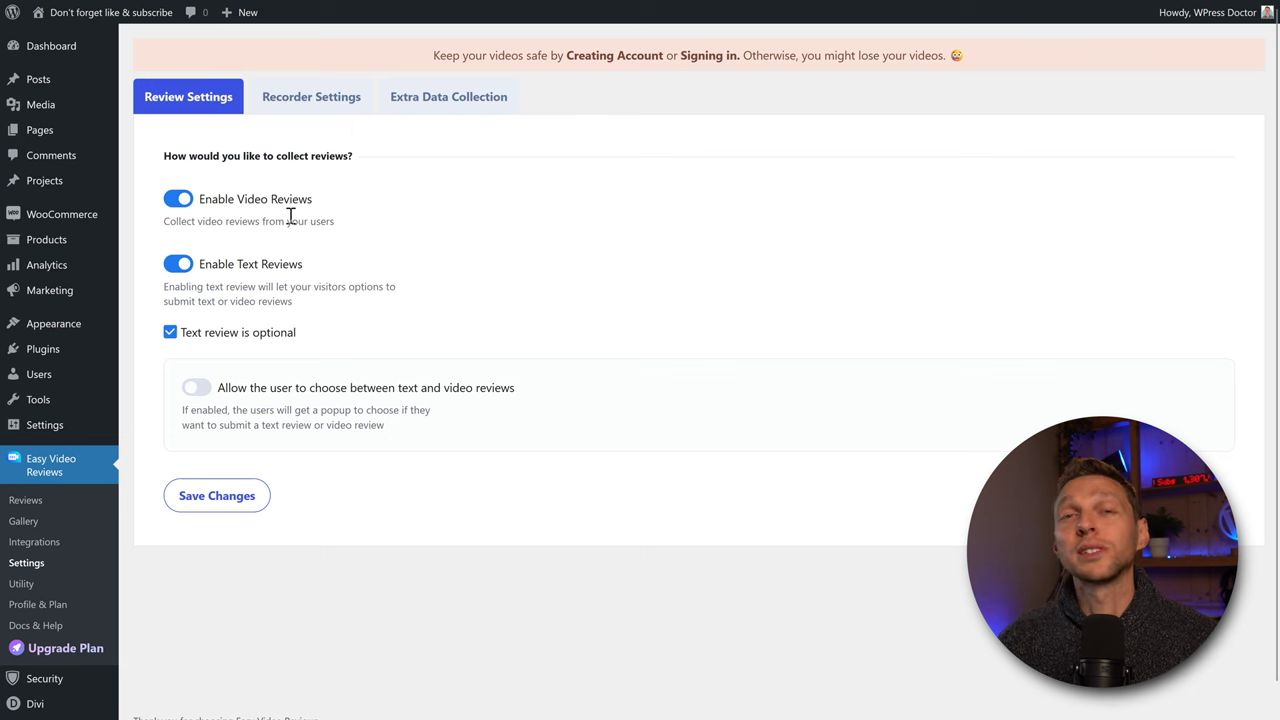
# Step: Try switching text reviews, video reviews and the optional text review setting off and back on in the review settings
pyautogui.click(178, 263)
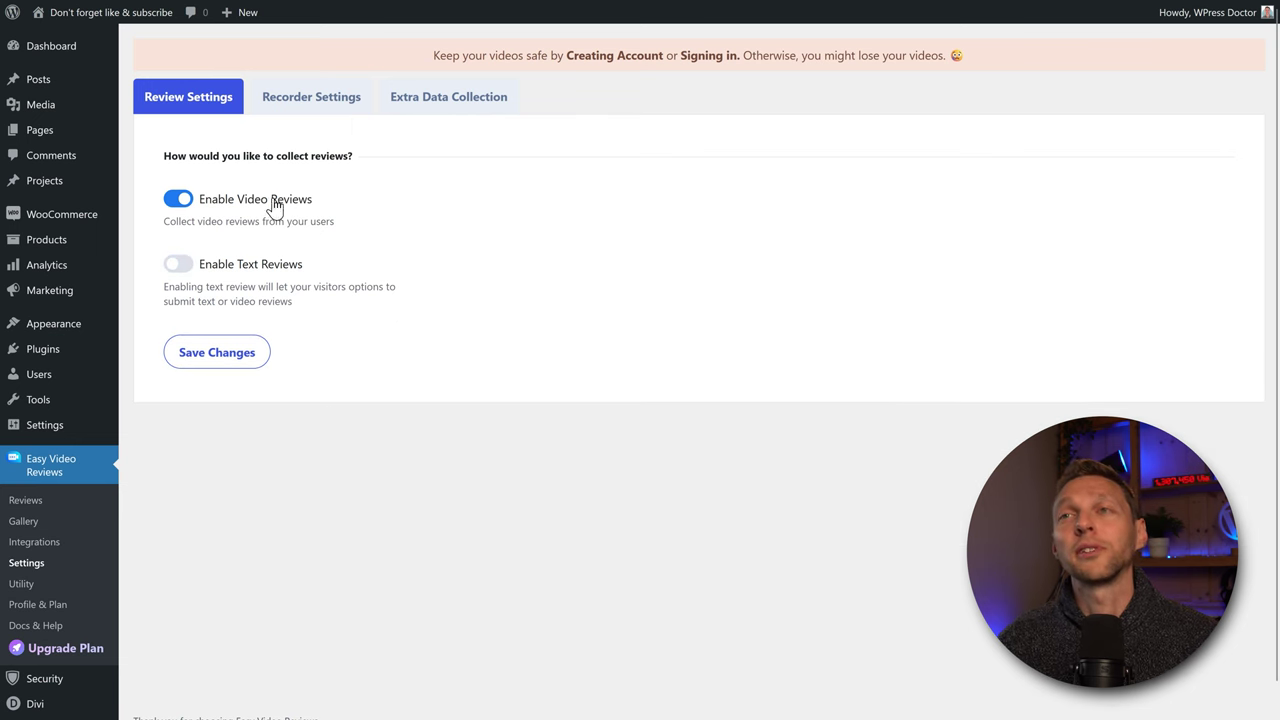
pyautogui.click(182, 265)
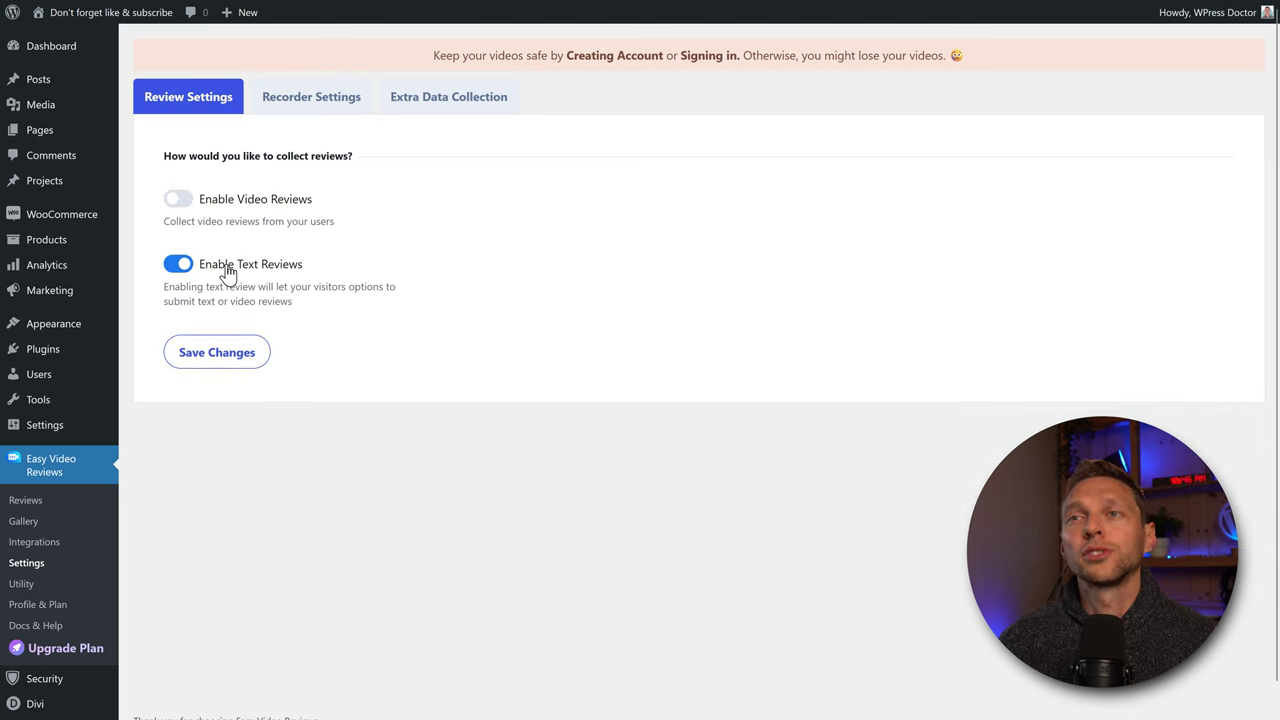
pyautogui.click(178, 199)
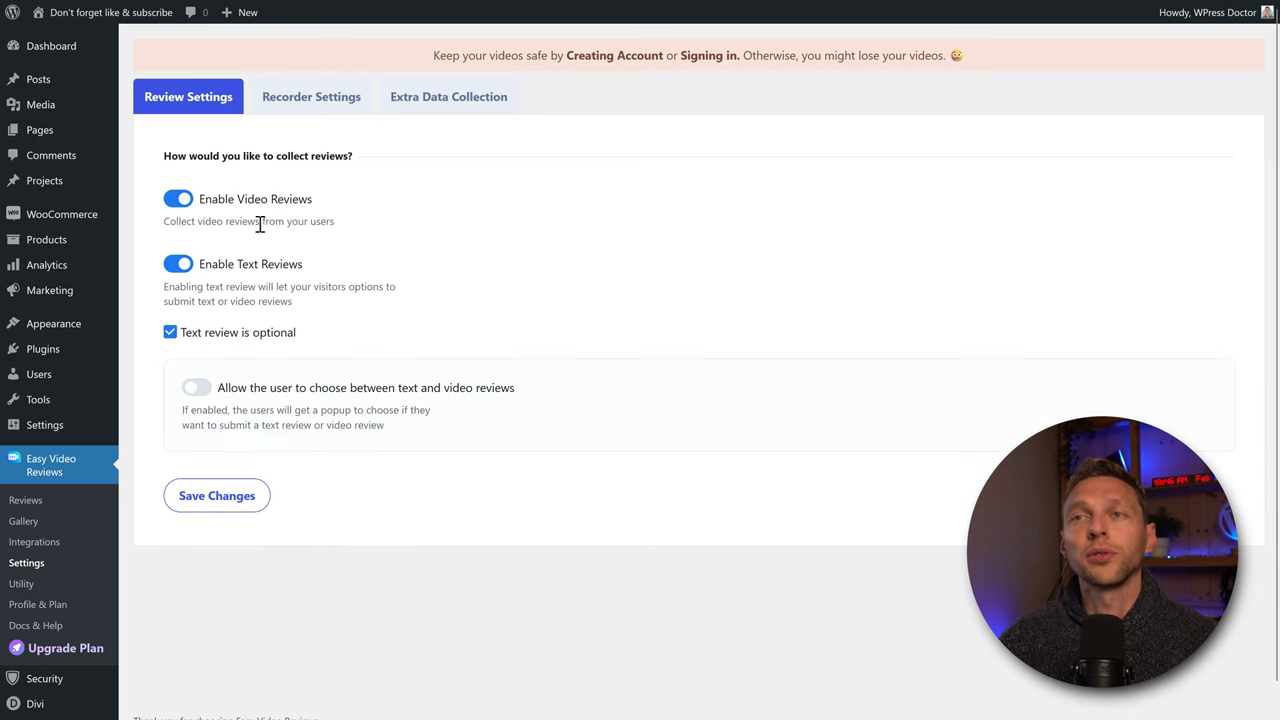
pyautogui.click(198, 343)
pyautogui.click(226, 340)
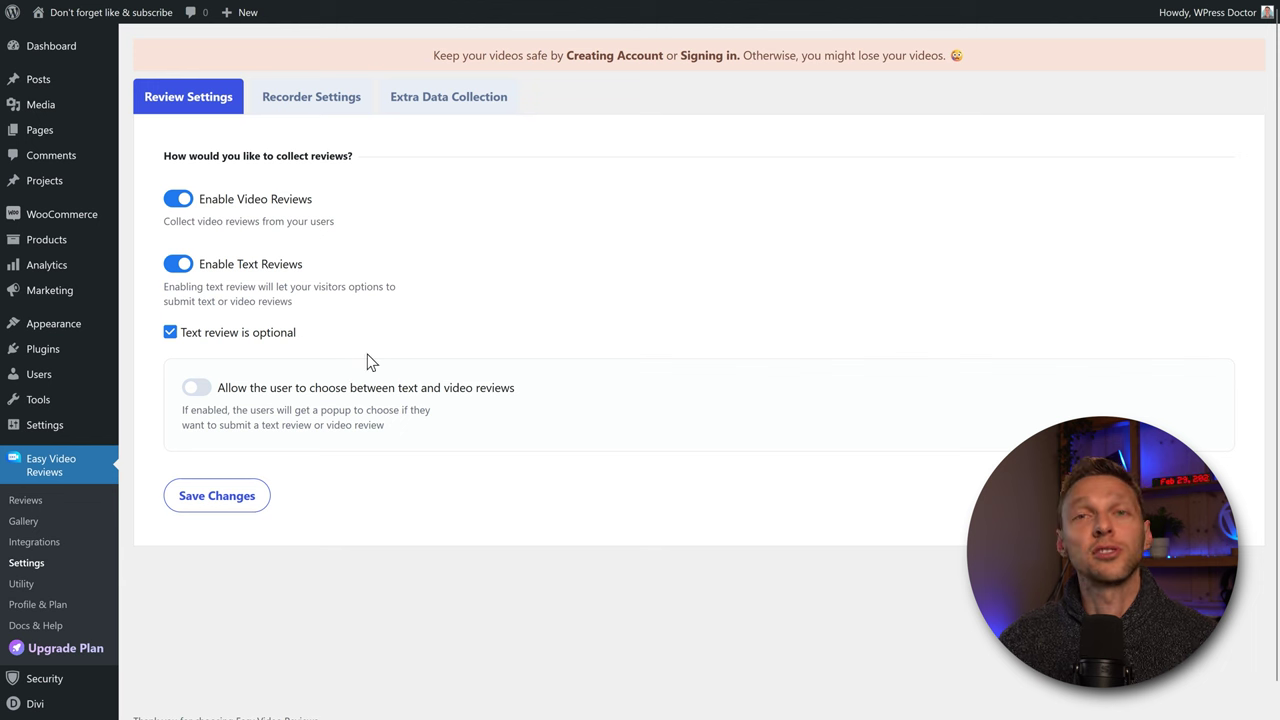
# Step: In the recorder settings, choose 2m (120 seconds) as the recording duration
pyautogui.click(311, 100)
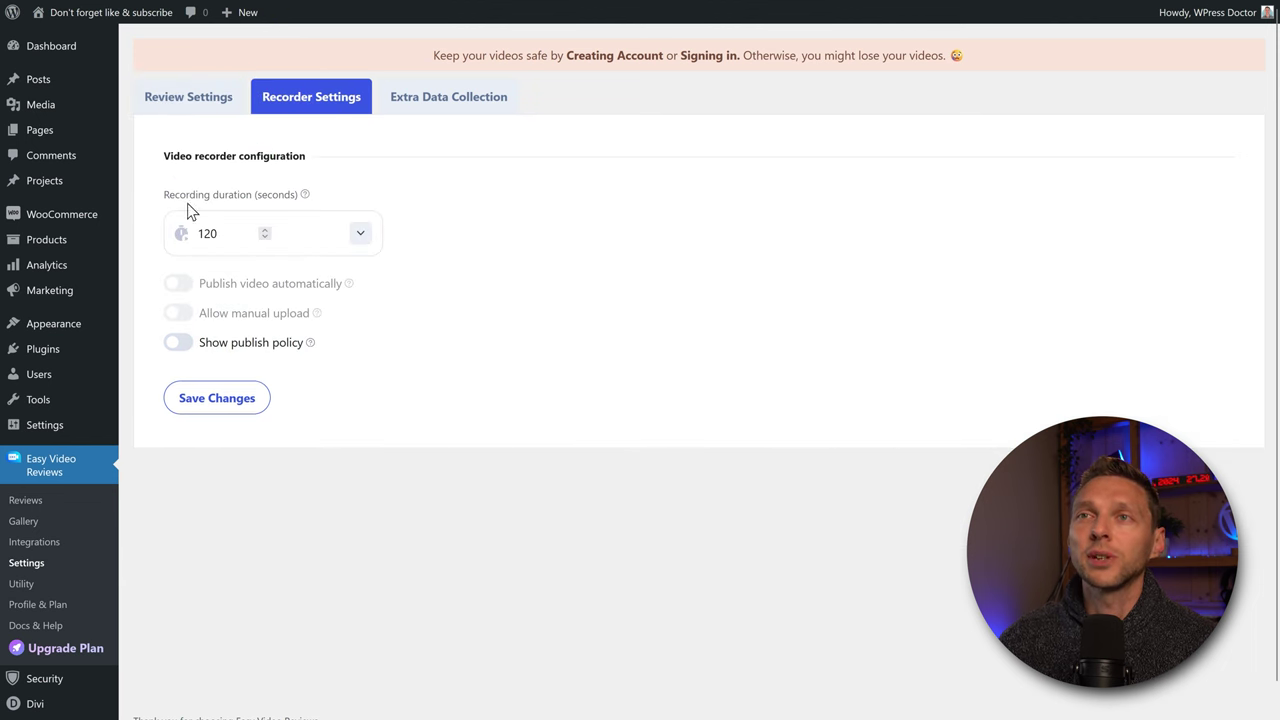
pyautogui.click(204, 237)
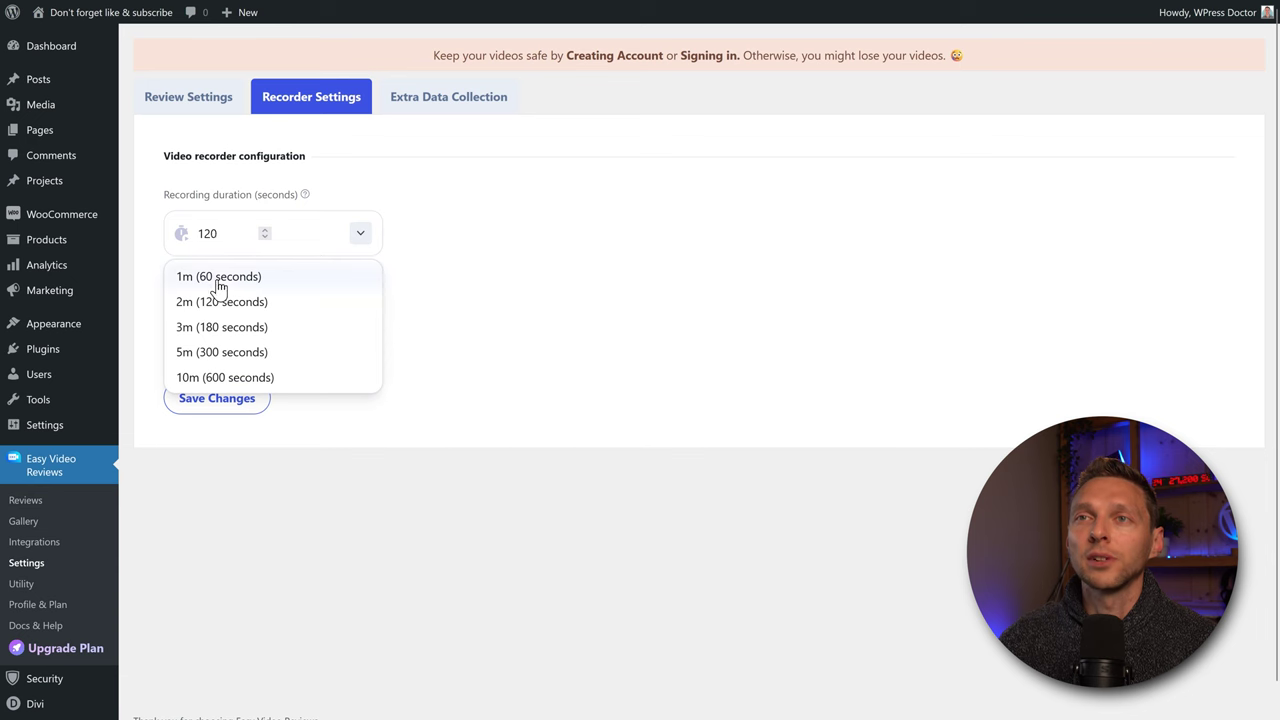
pyautogui.click(203, 237)
pyautogui.click(203, 237)
pyautogui.click(218, 302)
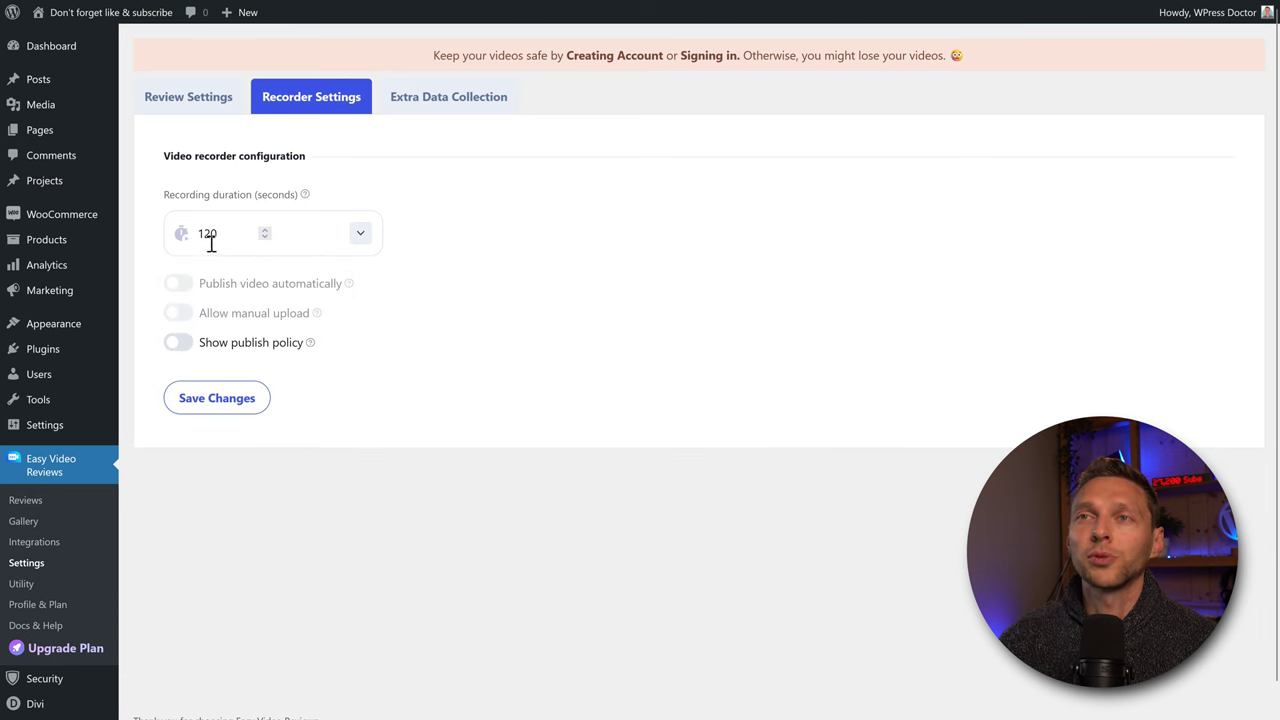
# Step: Try to raise the recording duration to 3m (180 seconds) and dismiss the upgrade offer
pyautogui.click(210, 240)
pyautogui.click(253, 331)
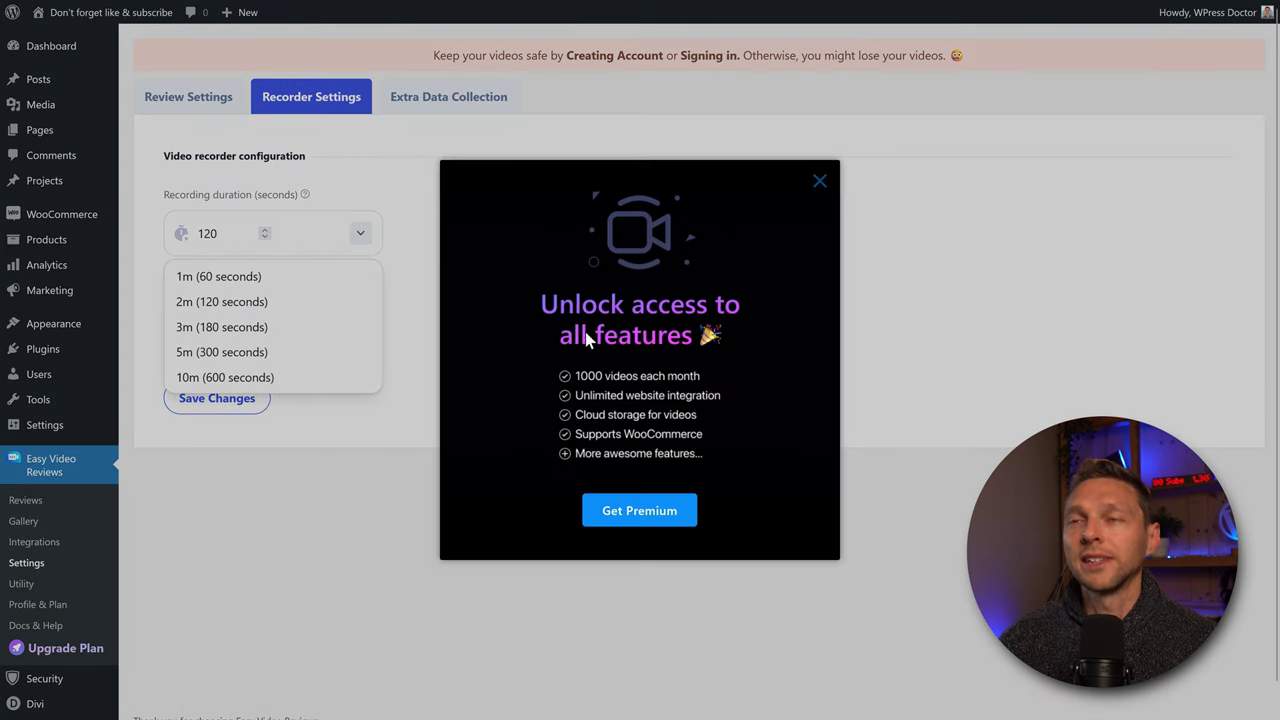
pyautogui.click(820, 184)
# Step: Try a custom recording duration of 30 seconds, and set it back to 2m (120 seconds)
pyautogui.doubleClick(197, 236)
pyautogui.write('56')
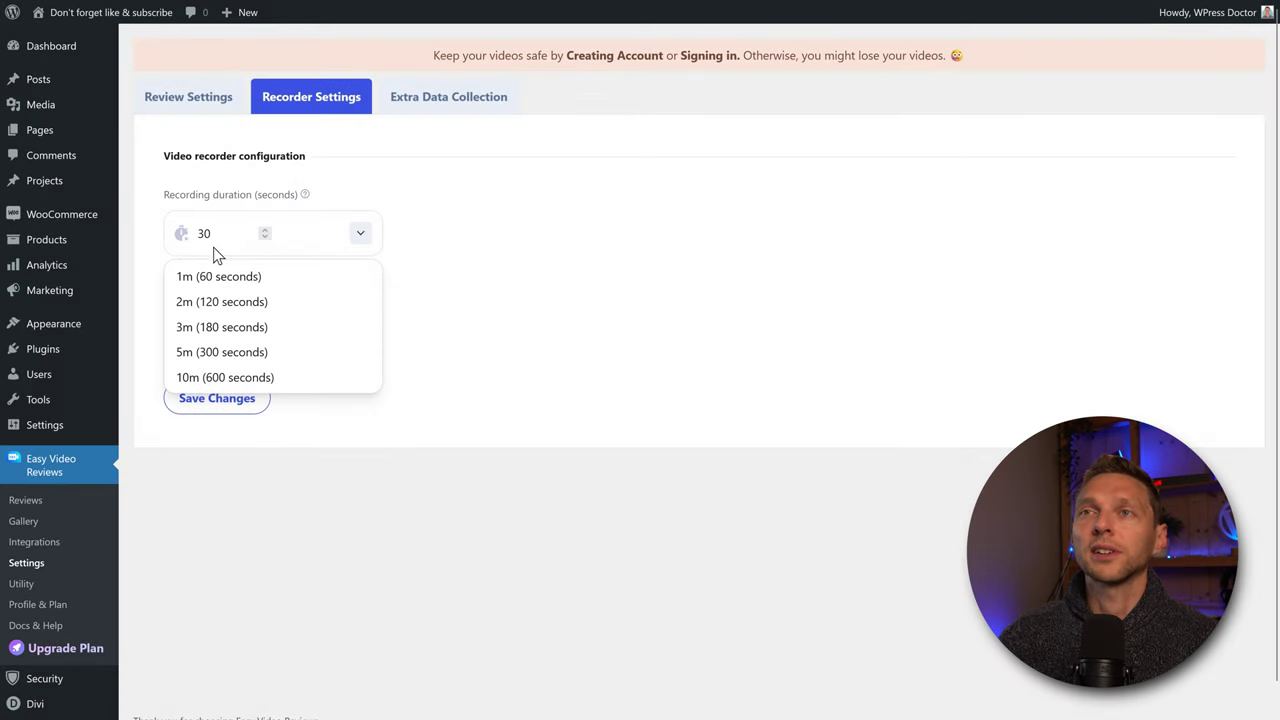
pyautogui.click(212, 245)
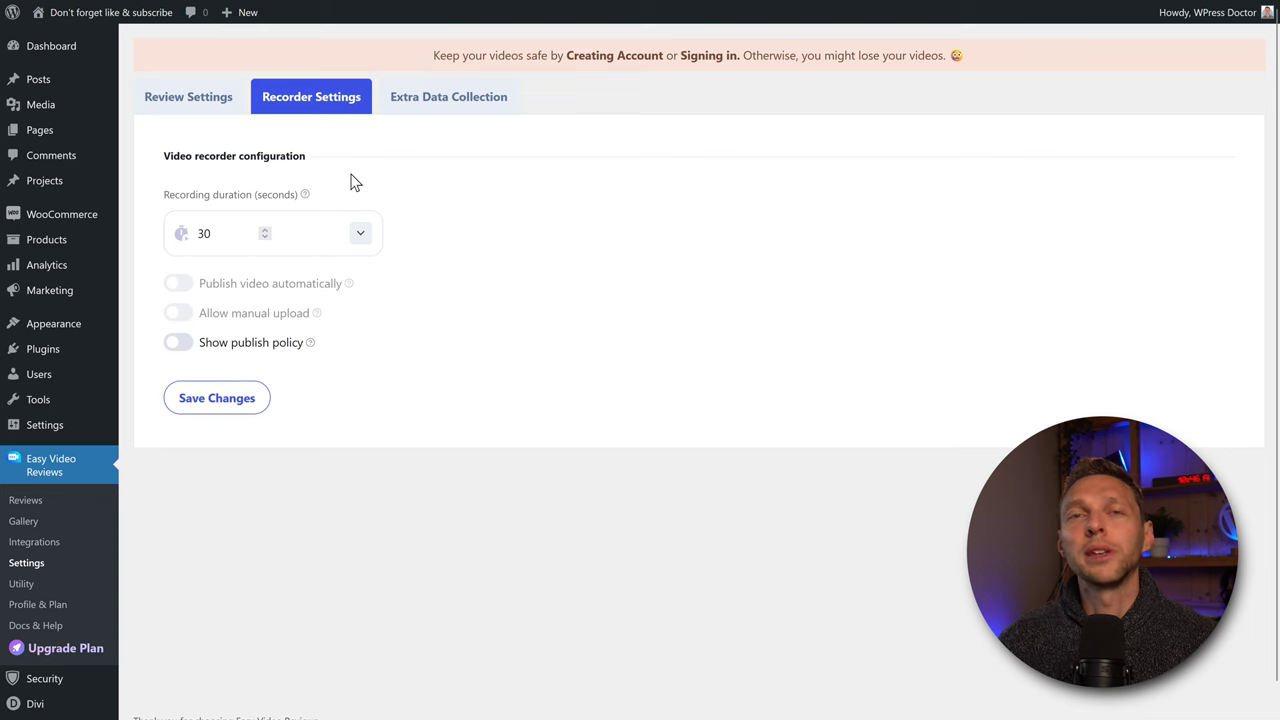
pyautogui.click(233, 238)
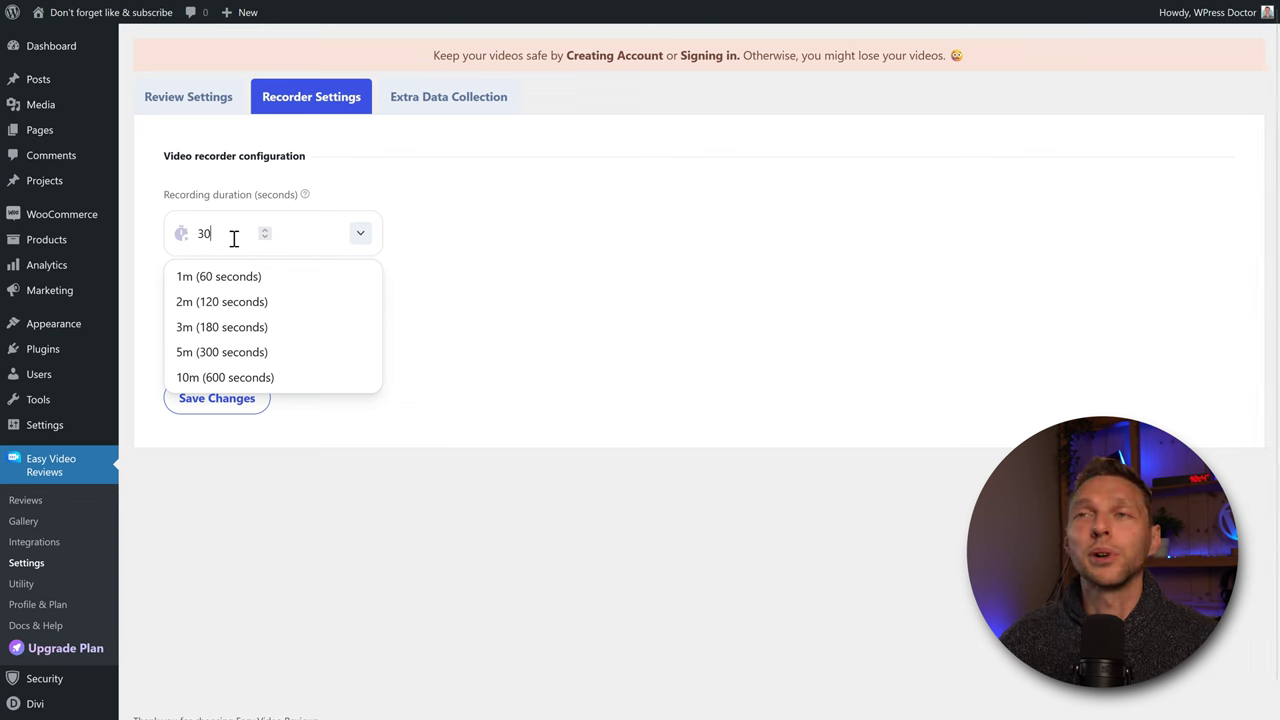
pyautogui.click(222, 301)
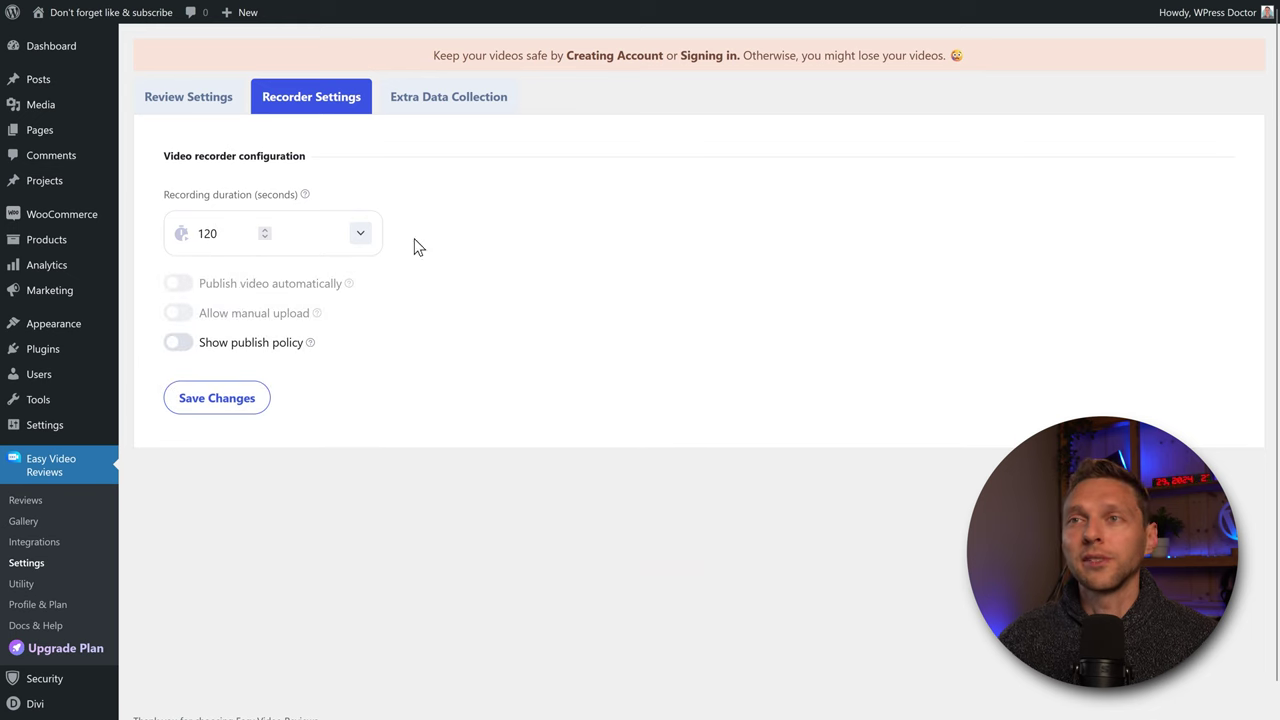
# Step: Try to enable automatic video publishing, dismiss the upgrade offer, and turn on Show publish policy
pyautogui.click(232, 288)
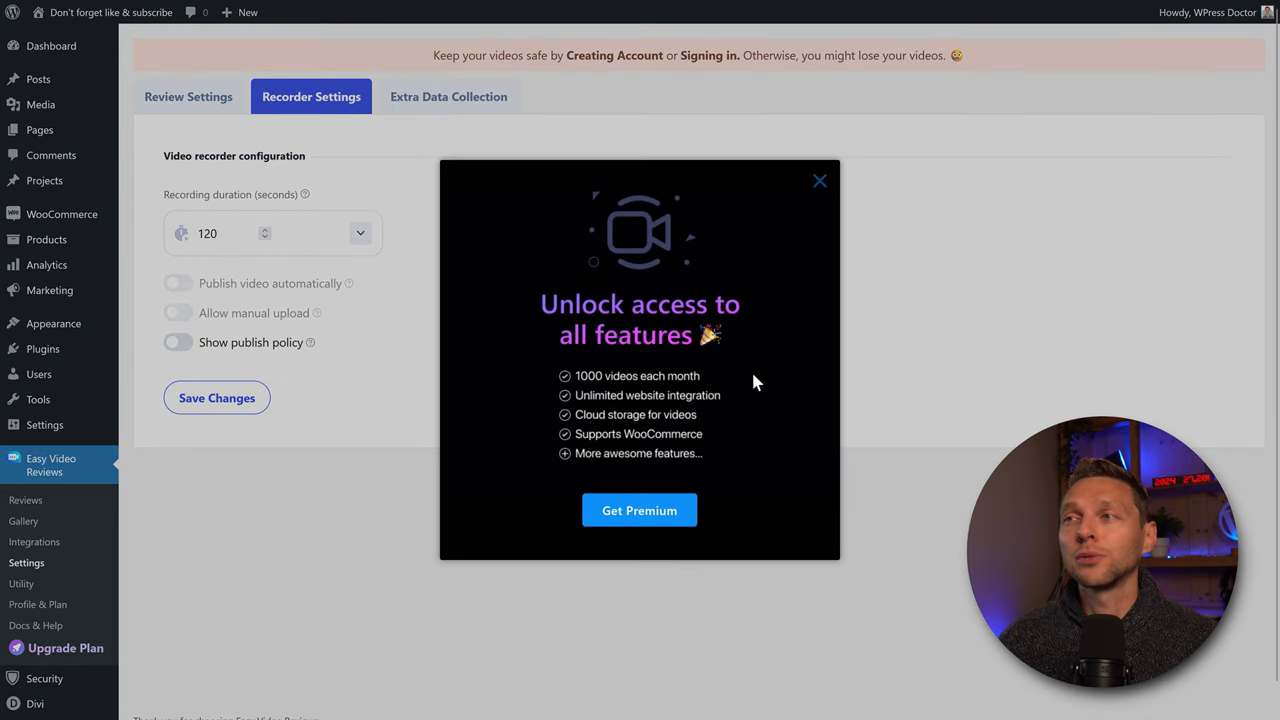
pyautogui.click(920, 375)
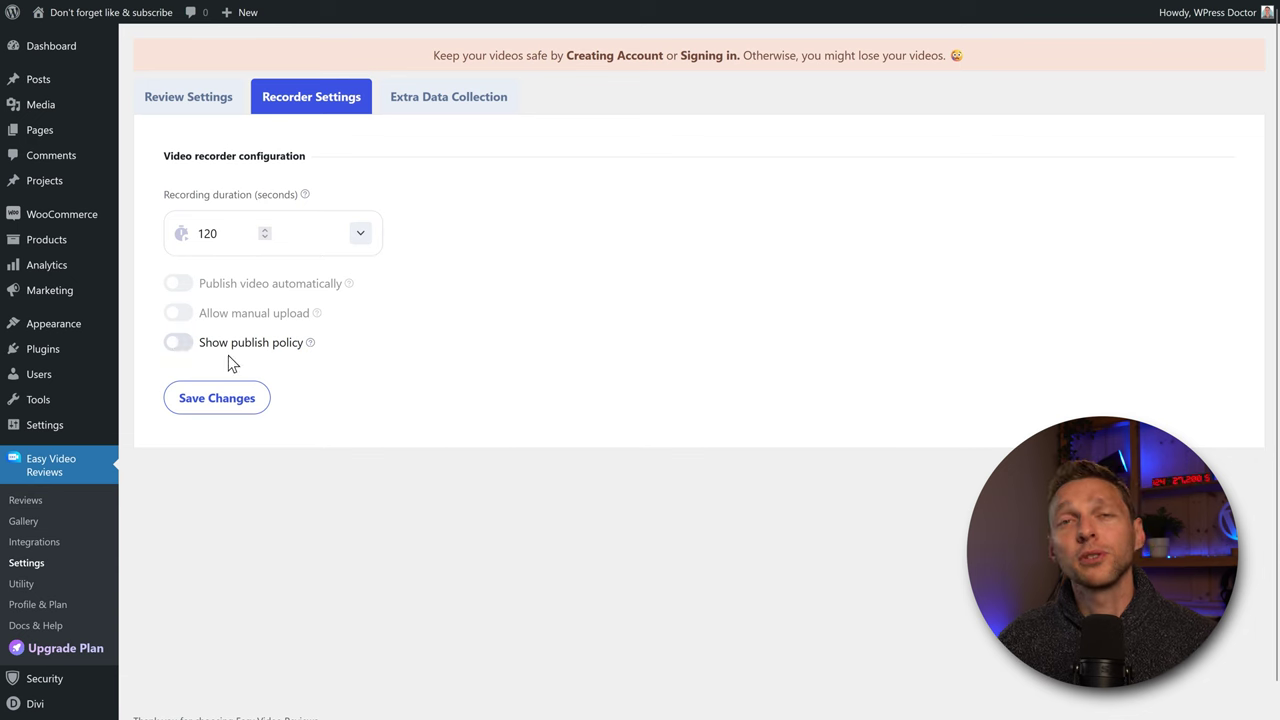
pyautogui.click(179, 343)
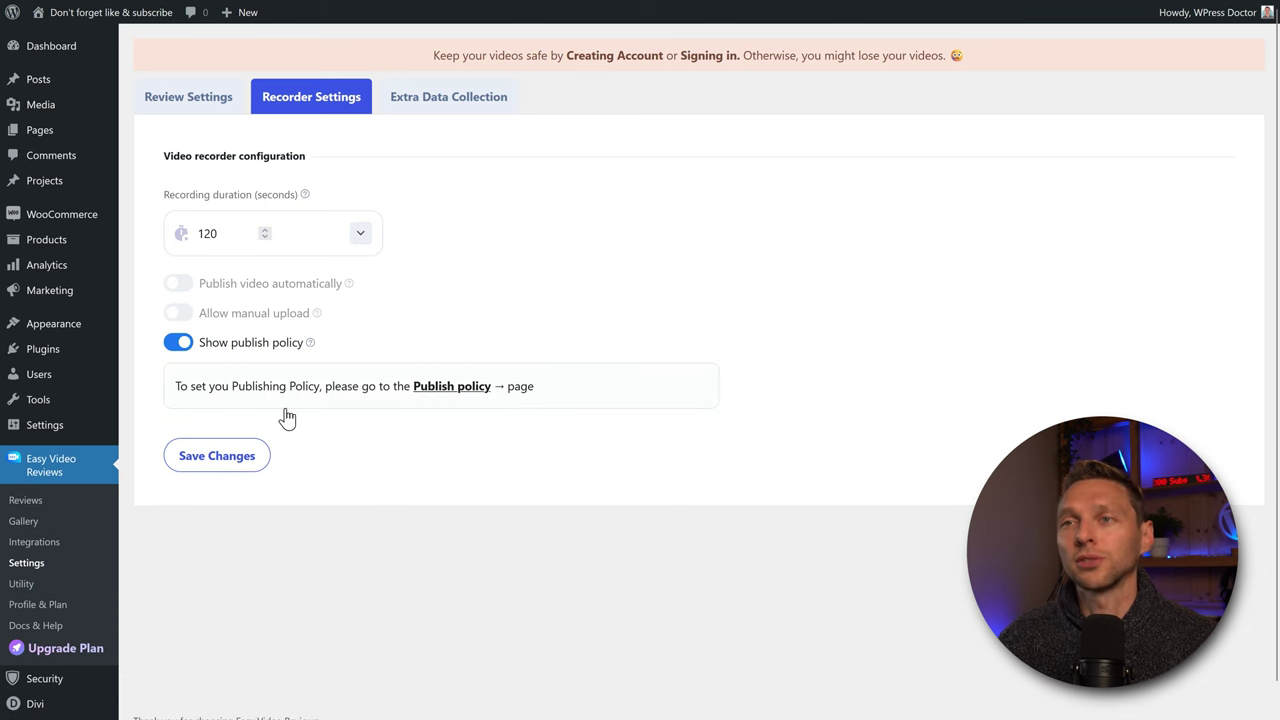
# Step: Try to enable collecting extra data after a review with a form, and dismiss the upgrade offer
pyautogui.click(423, 106)
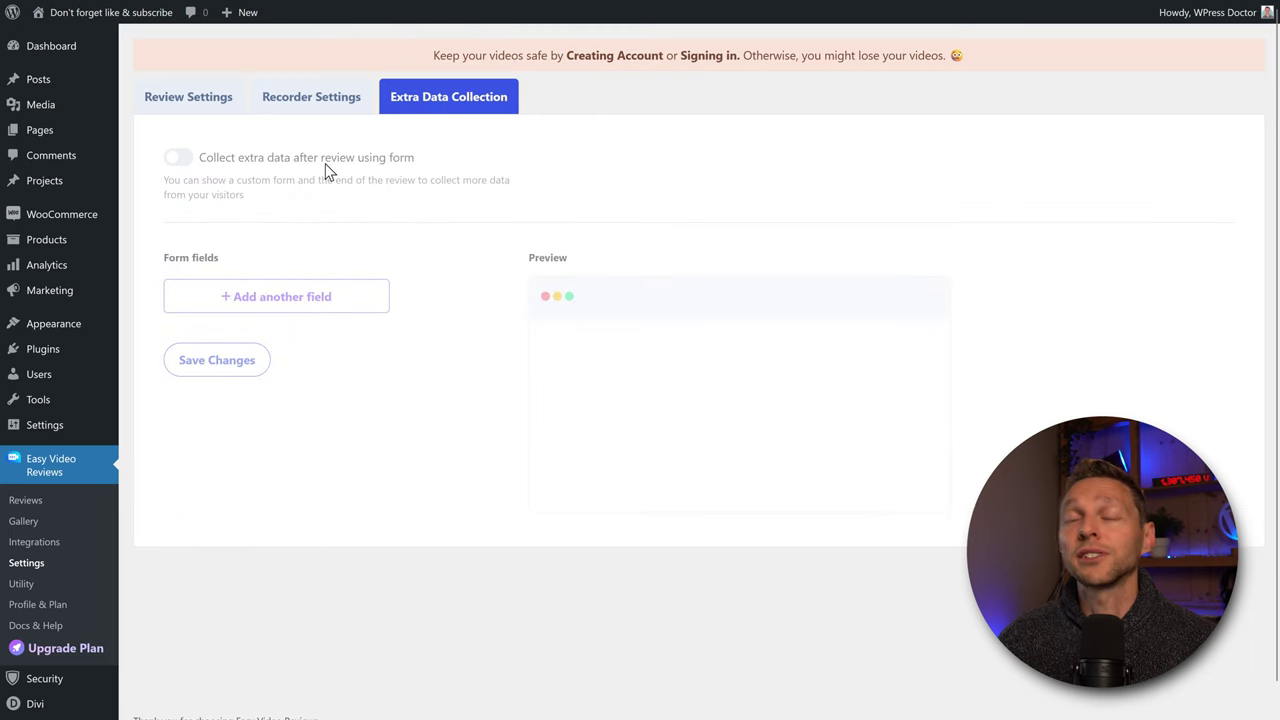
pyautogui.click(179, 160)
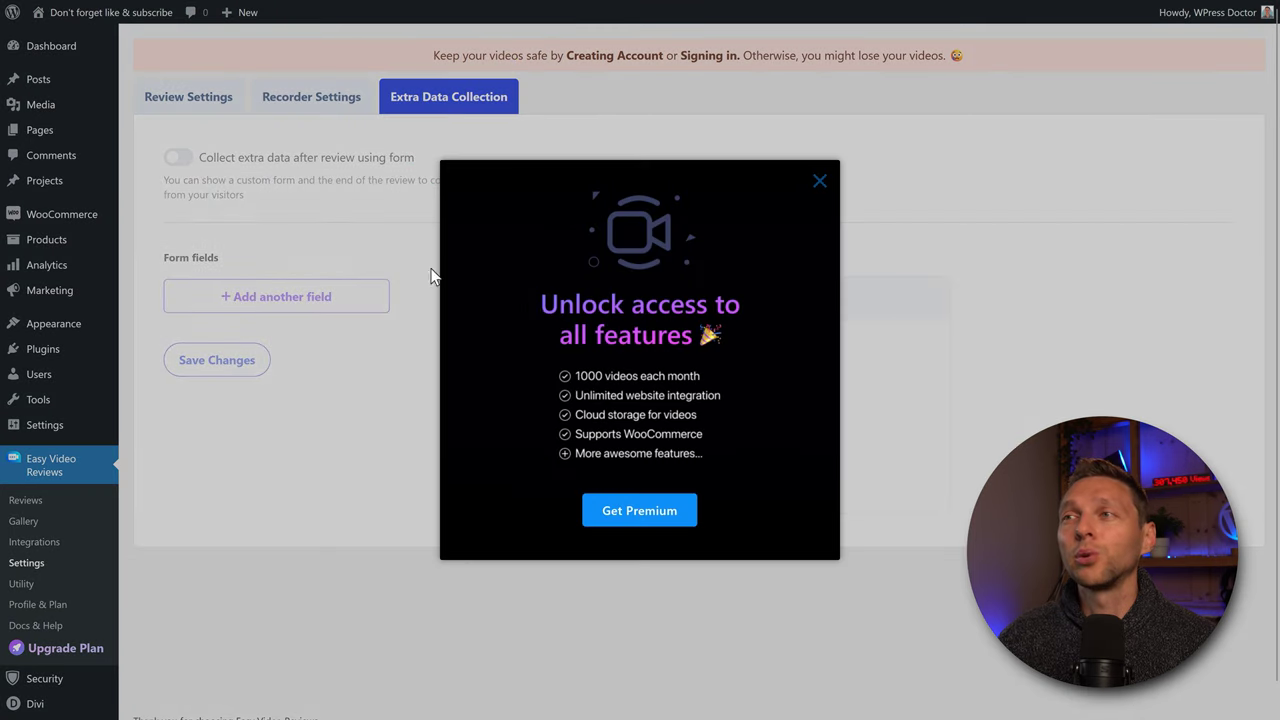
pyautogui.click(863, 374)
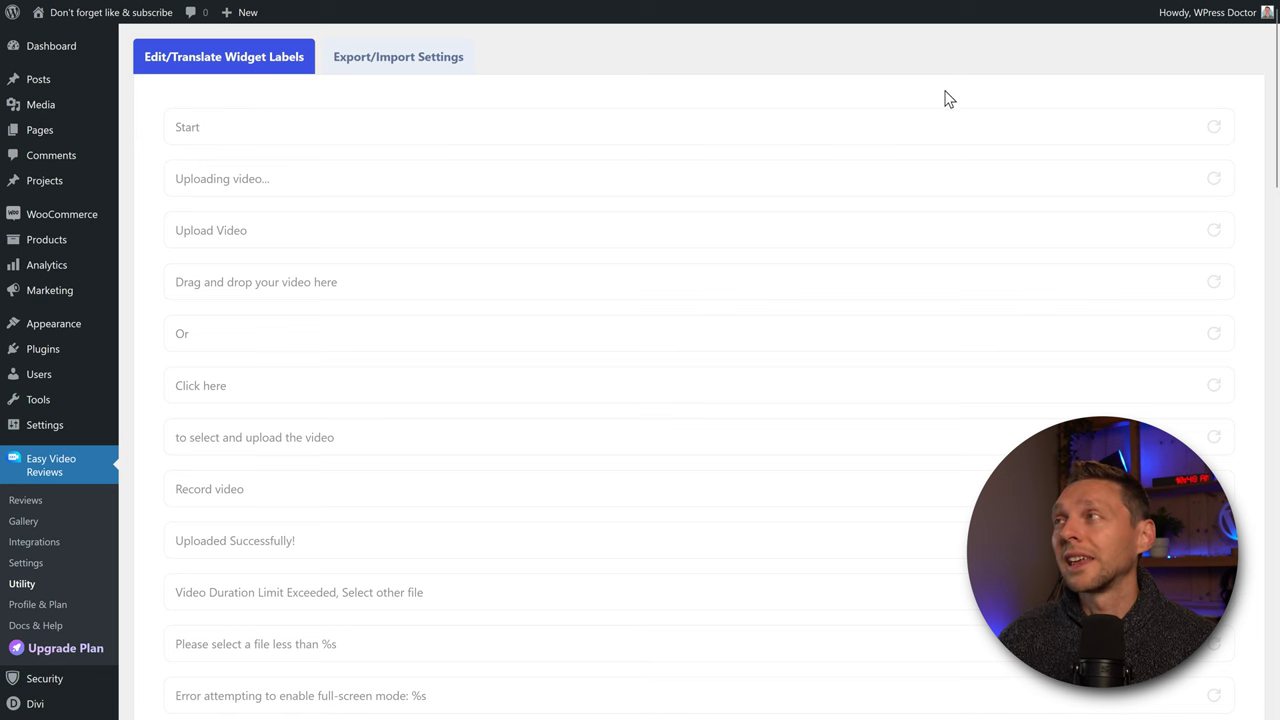
# Step: Look through the translatable widget labels on the Utility page and check the export/import settings
pyautogui.middleClick(937, 62)
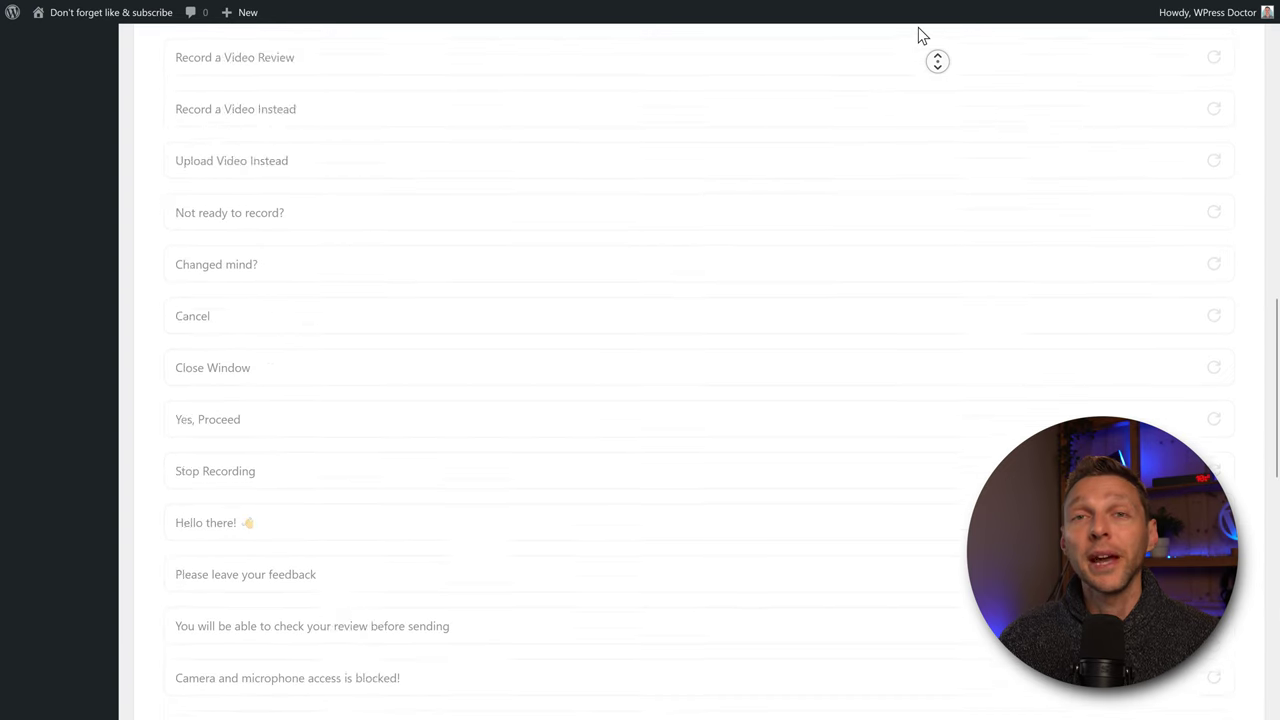
pyautogui.click(909, 22)
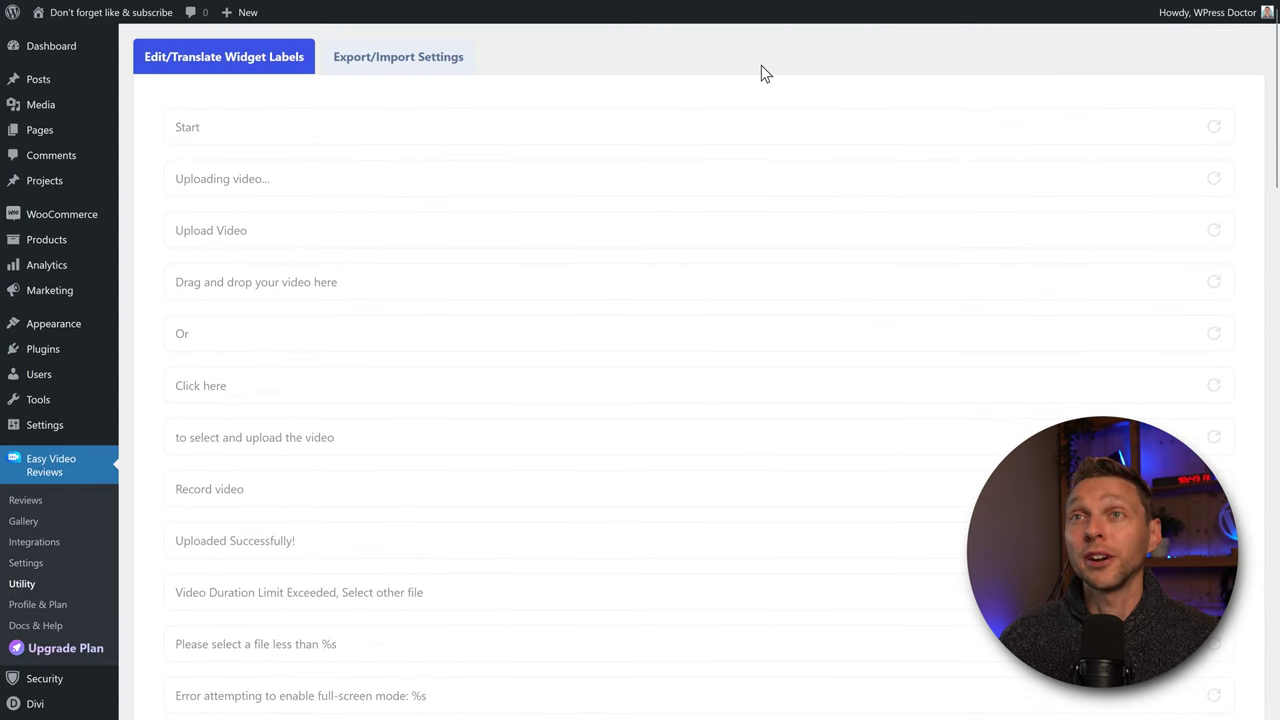
pyautogui.click(390, 68)
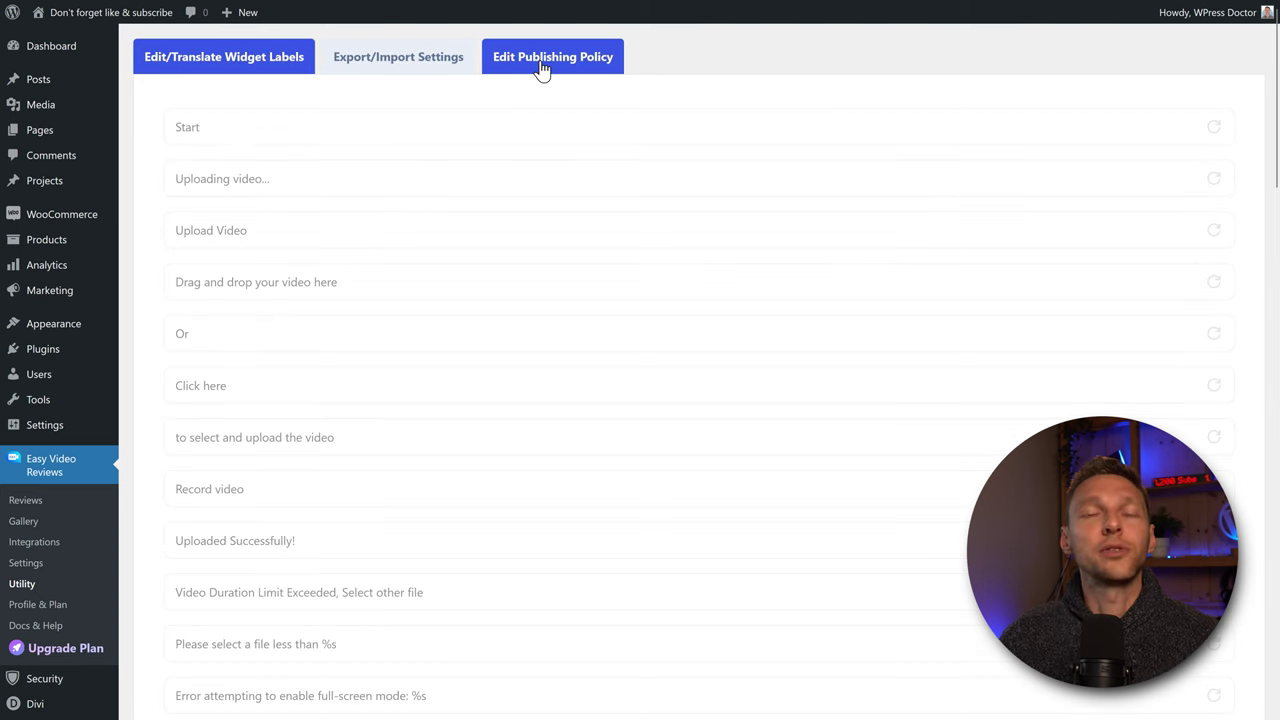
# Step: Write a publishing policy stating that videos are published, used in social media marketing, never taken down and unpaid, ending with "Thank you!", and save it
pyautogui.click(560, 66)
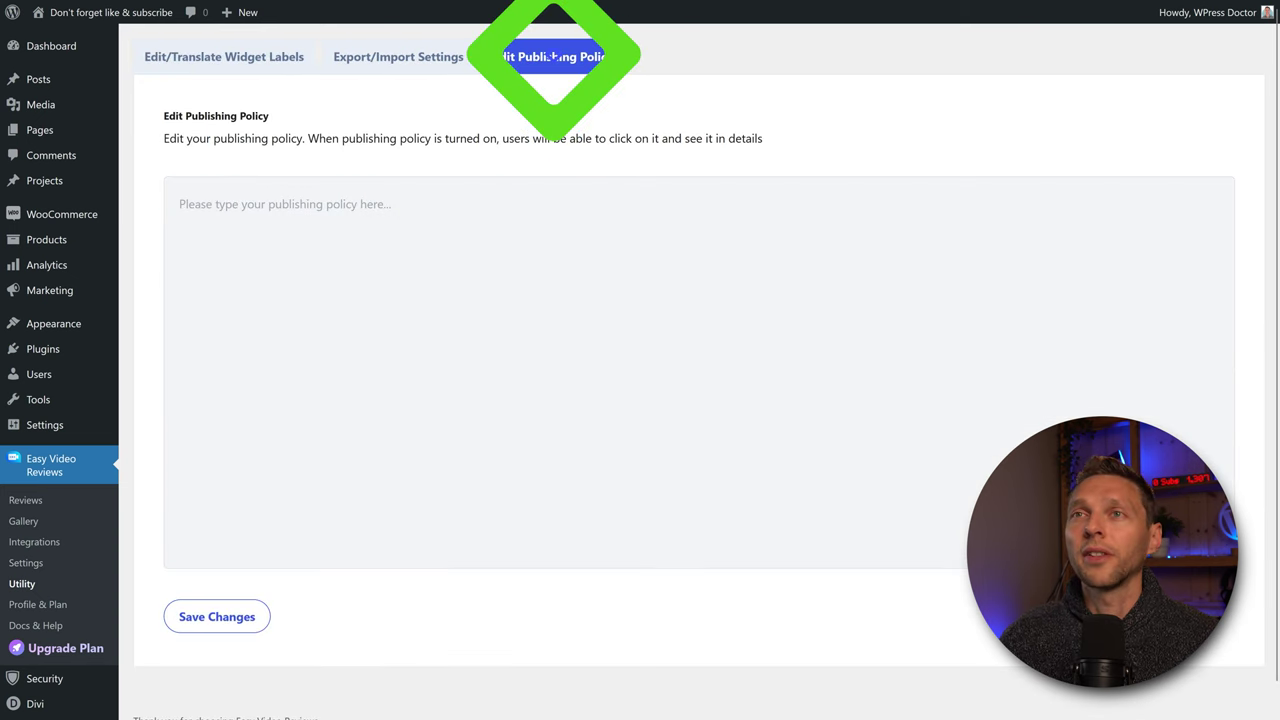
pyautogui.click(305, 213)
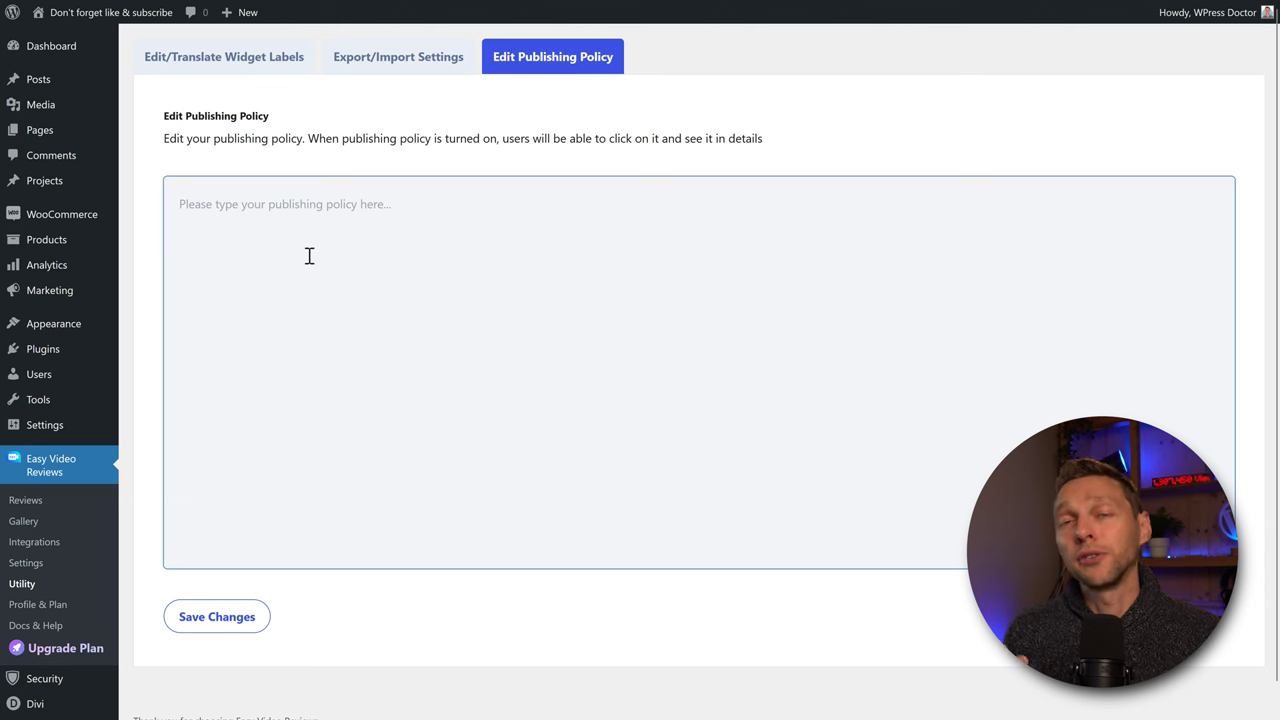
pyautogui.write("If you send in your video review you agree that:  -We will publish your video on our website -We will use your video review in our social media marketing -We will NEVER take down your review, even is you ask us or threaten us -We will make loads of money of your review, and you won't receive a dime for it  Thank you!")
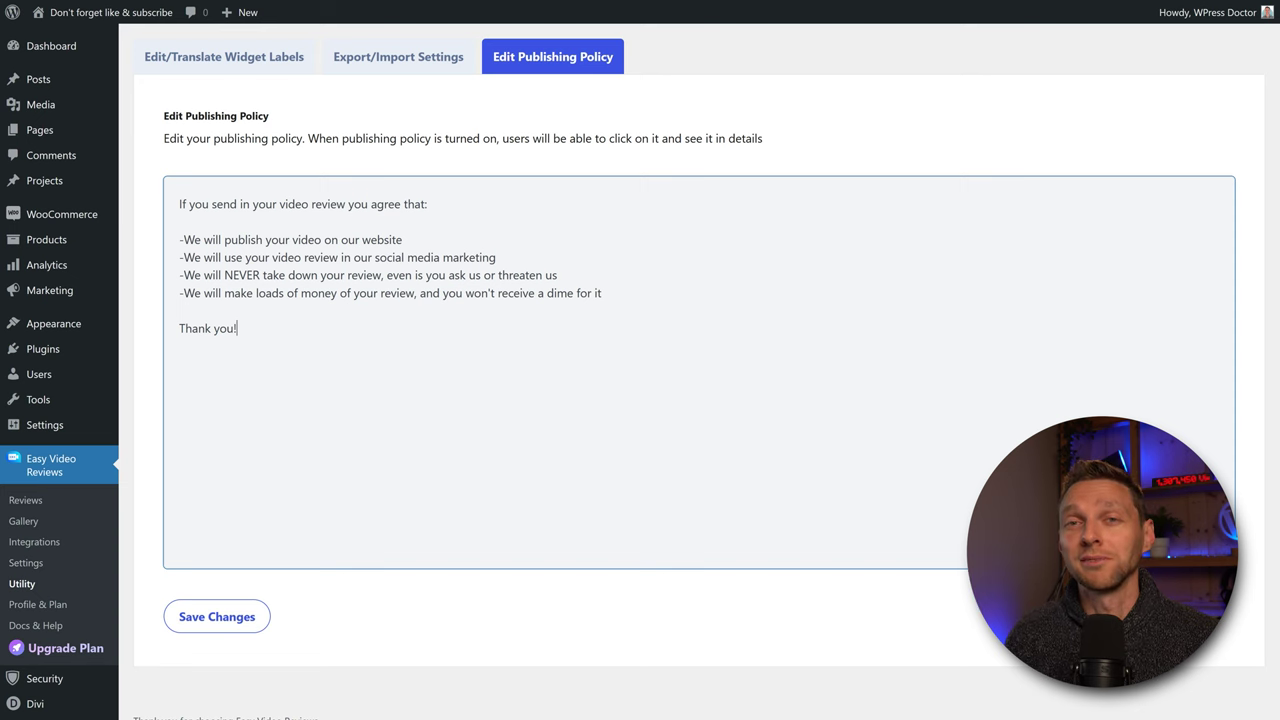
pyautogui.click(217, 616)
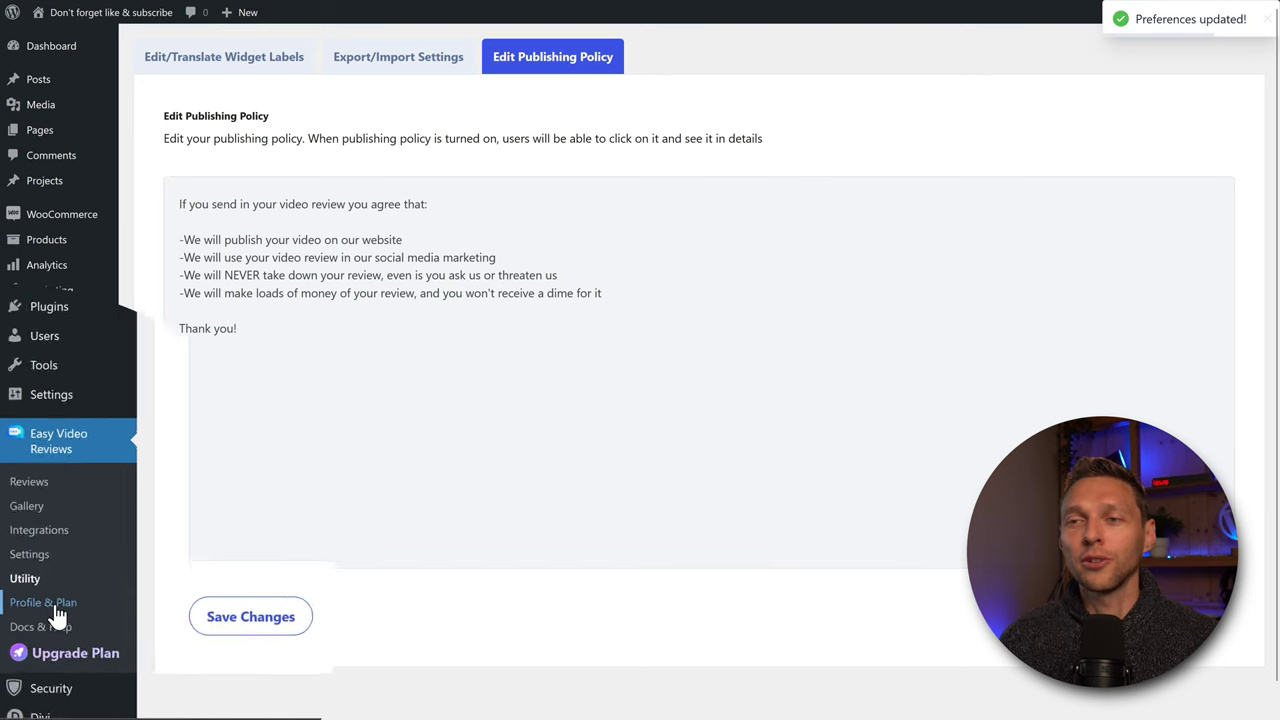
# Step: Open the Profile & Plan page and compare the free plan's limits and features with those of the upgrade plan
pyautogui.click(55, 605)
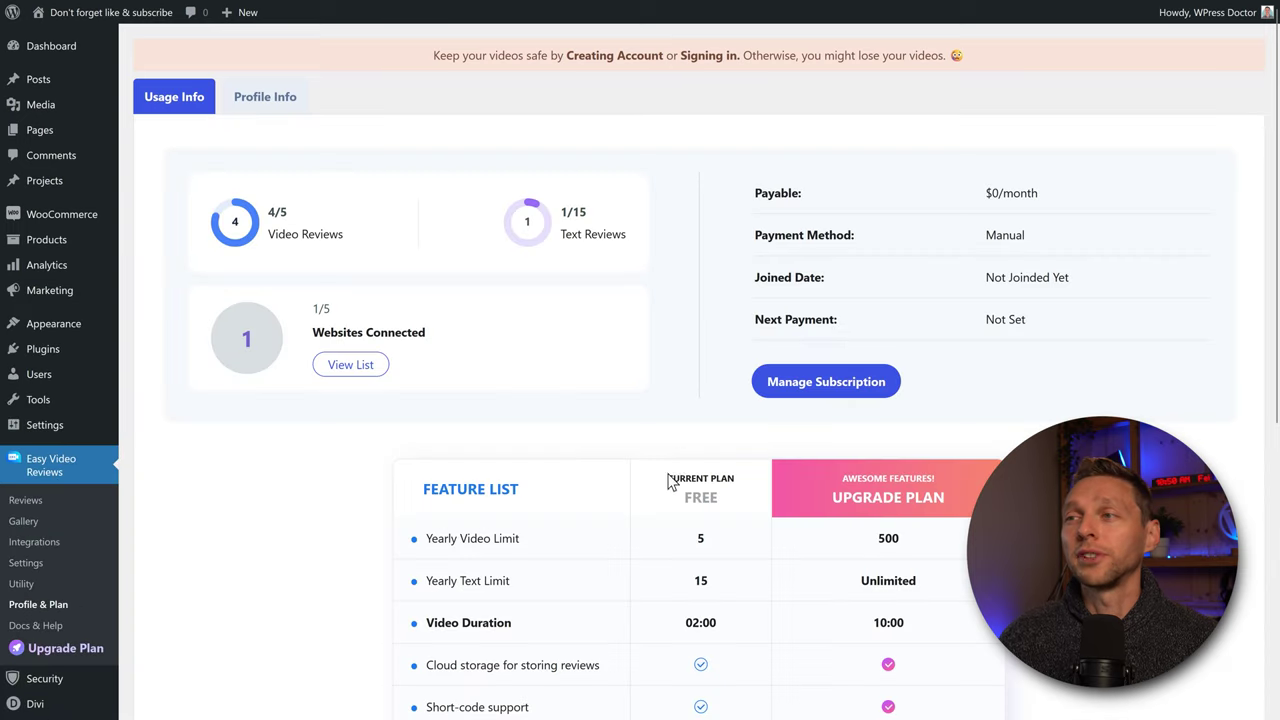
pyautogui.moveTo(668, 481); pyautogui.dragTo(729, 506)
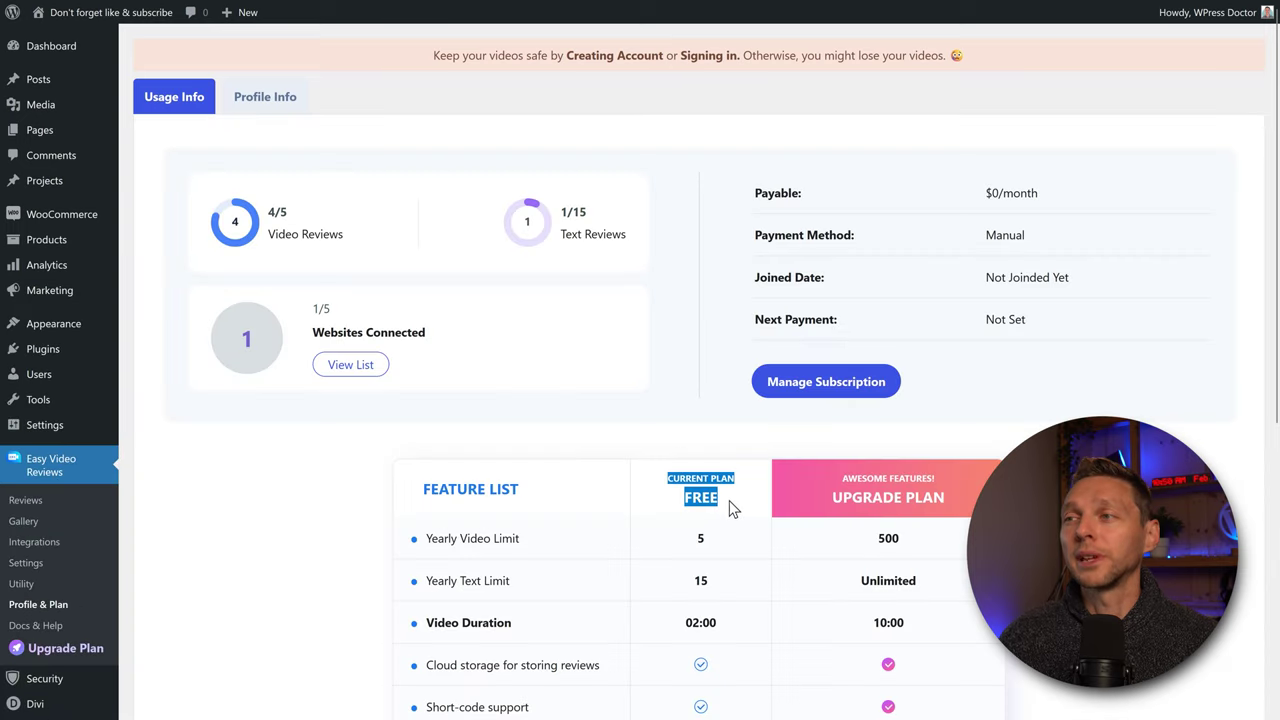
pyautogui.click(730, 508)
pyautogui.middleClick(723, 515)
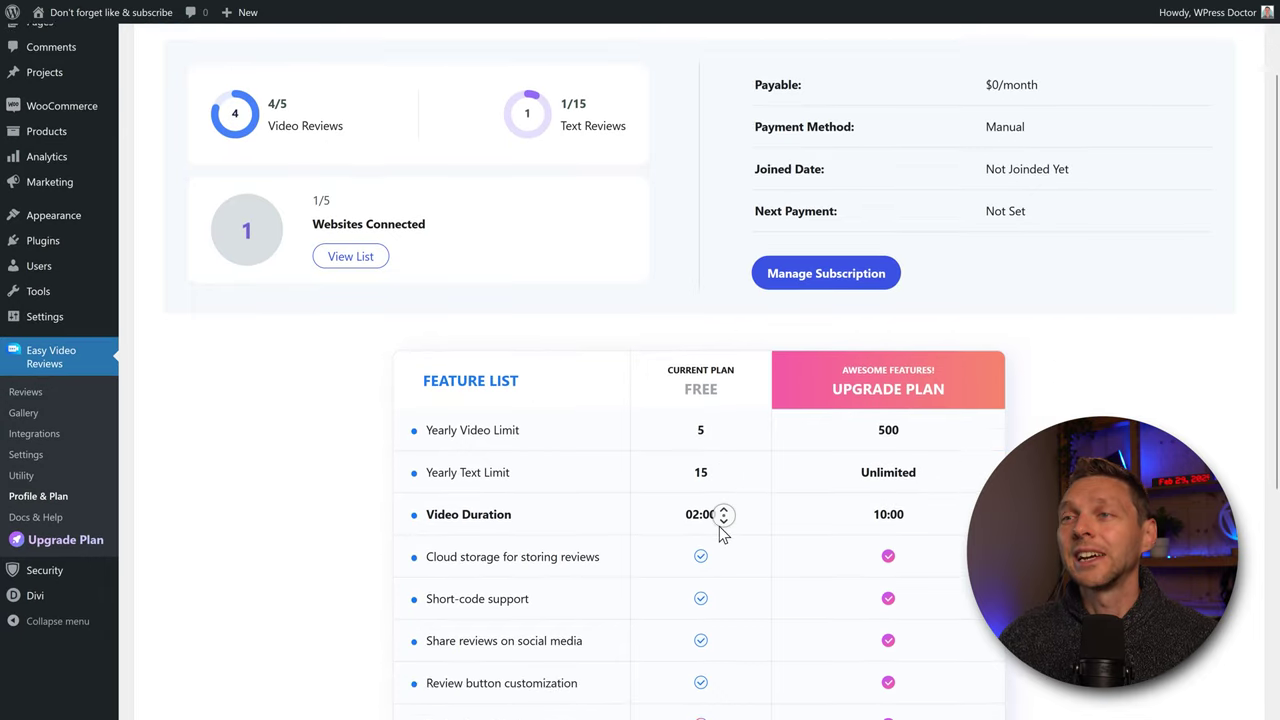
pyautogui.click(710, 476)
pyautogui.click(737, 472)
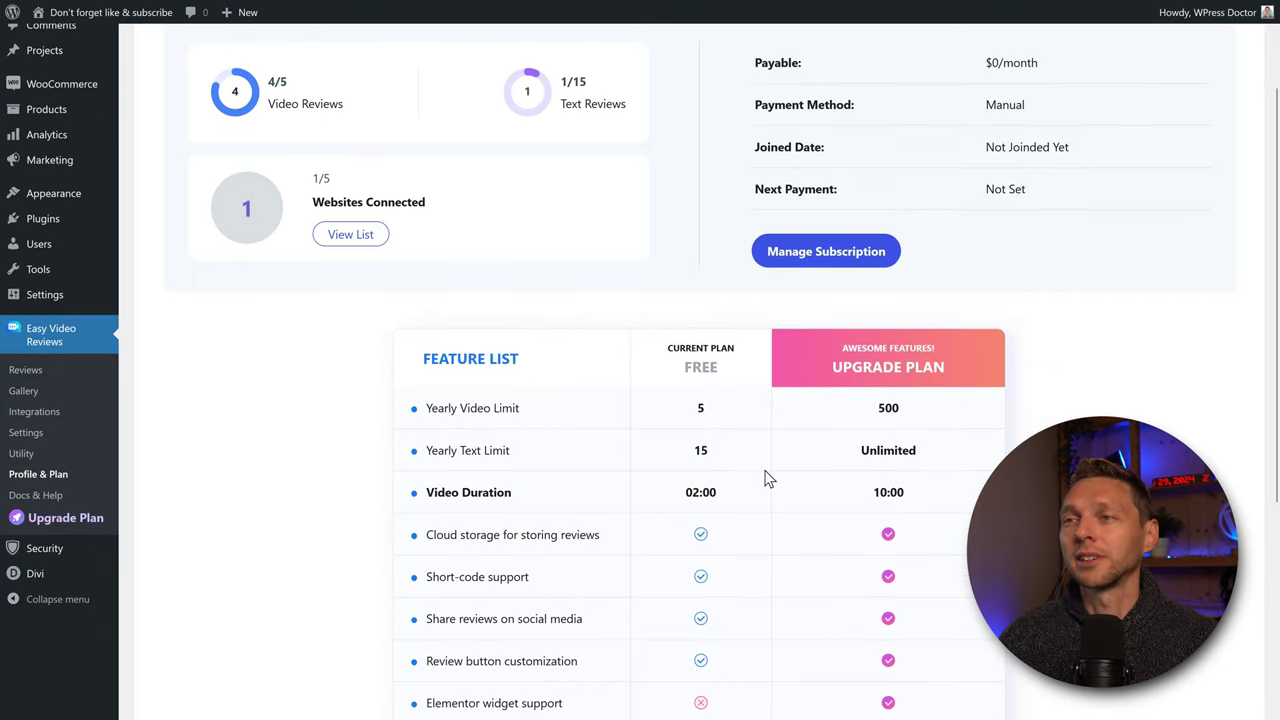
pyautogui.middleClick(762, 470)
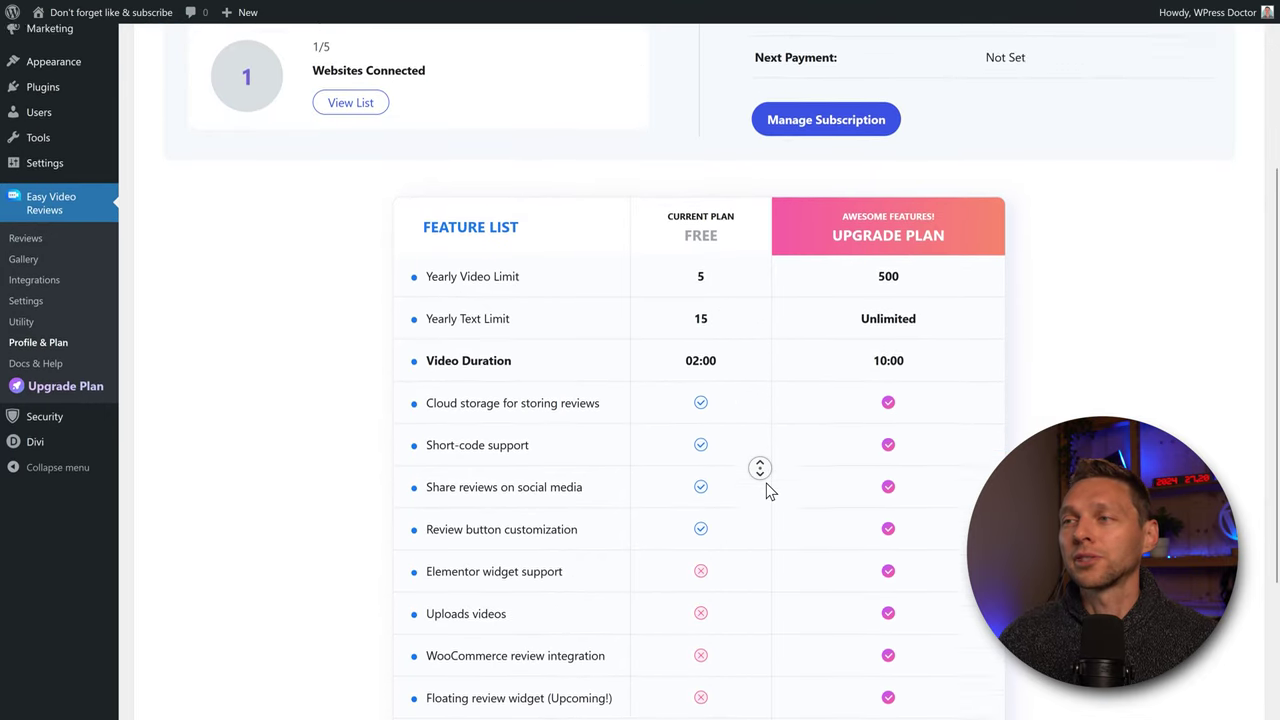
pyautogui.click(766, 483)
pyautogui.scroll(5, 496, 125)
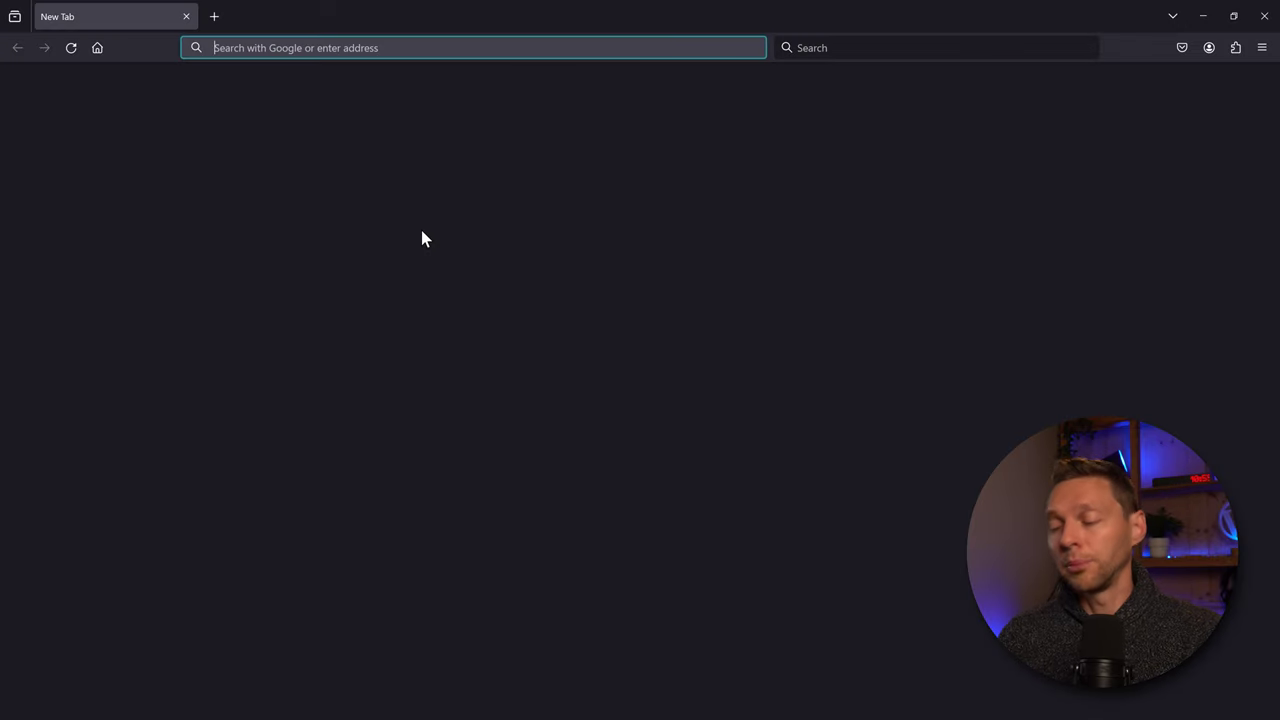
pyautogui.write('https://')
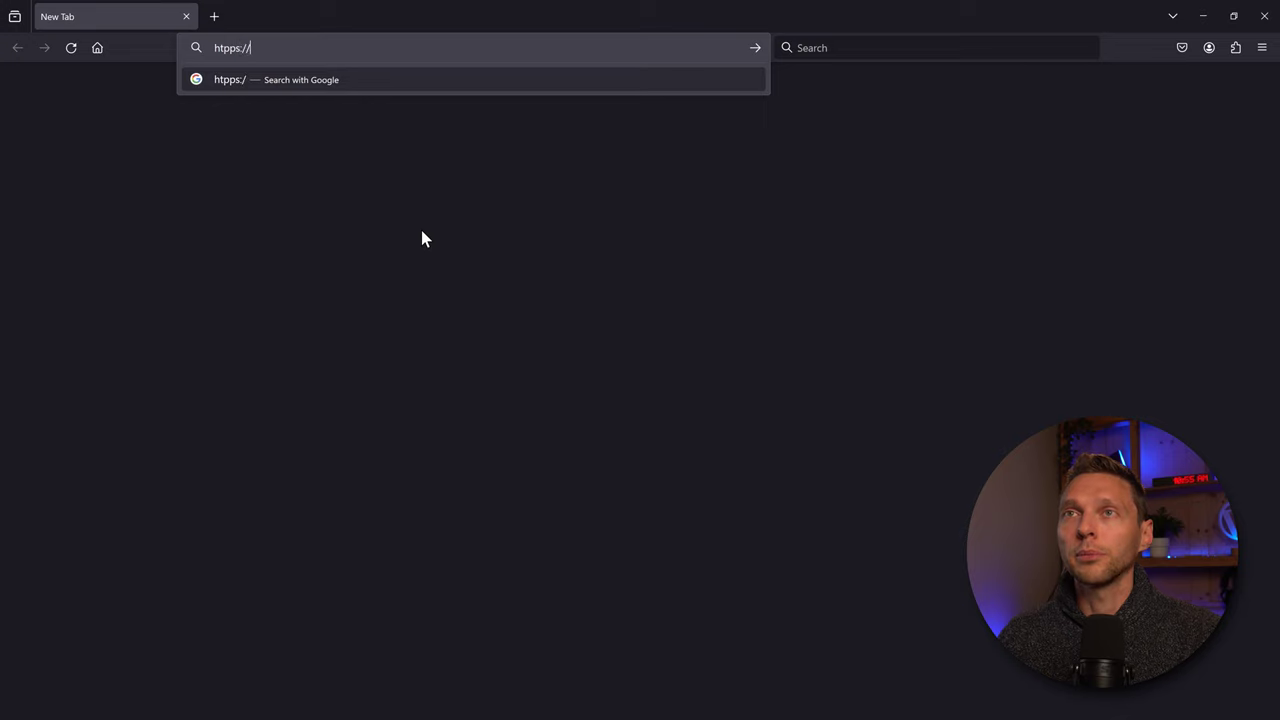
pyautogui.press('BackSpace')
pyautogui.press('BackSpace')
pyautogui.press('BackSpace')
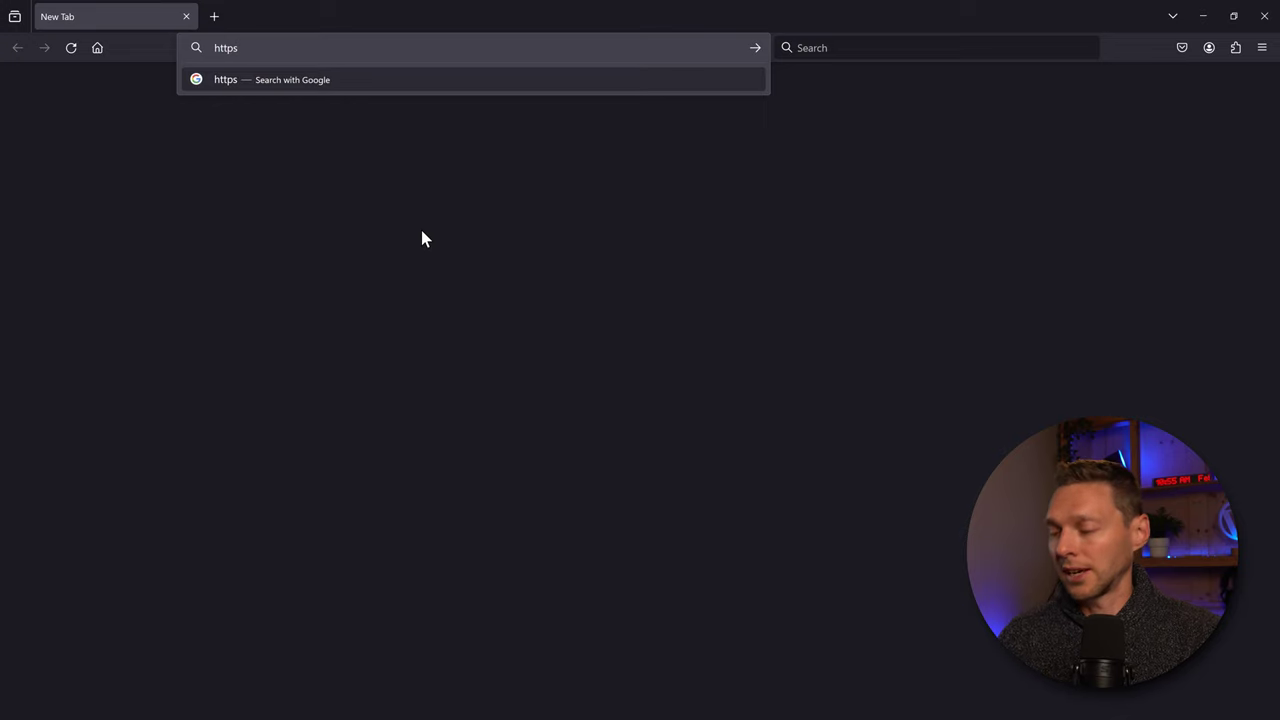
pyautogui.write('://')
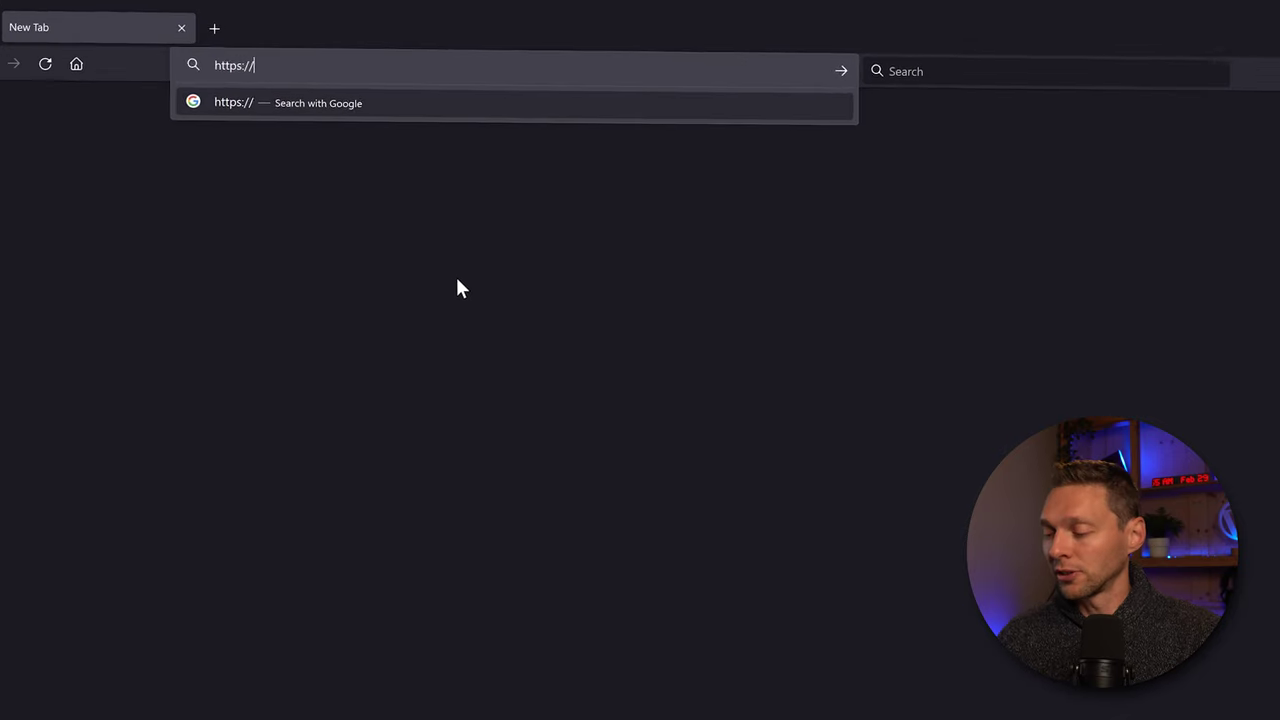
pyautogui.write('wp.discount/')
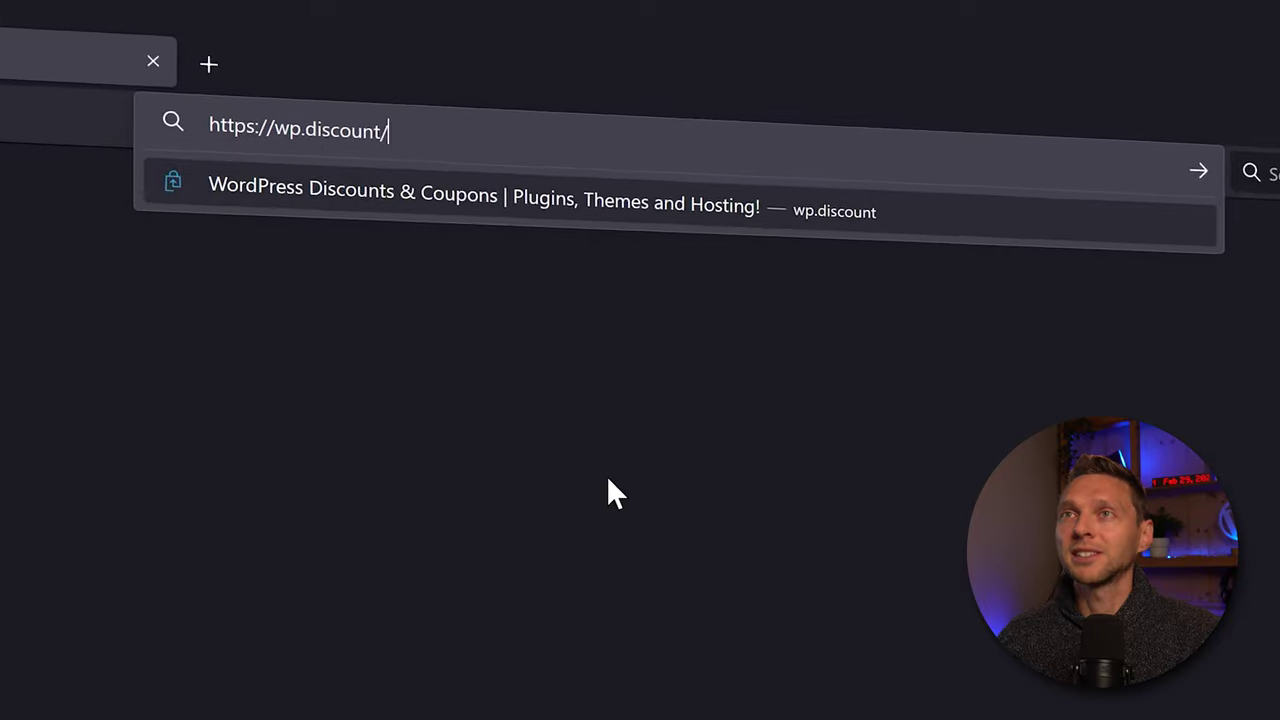
pyautogui.write('videoreview')
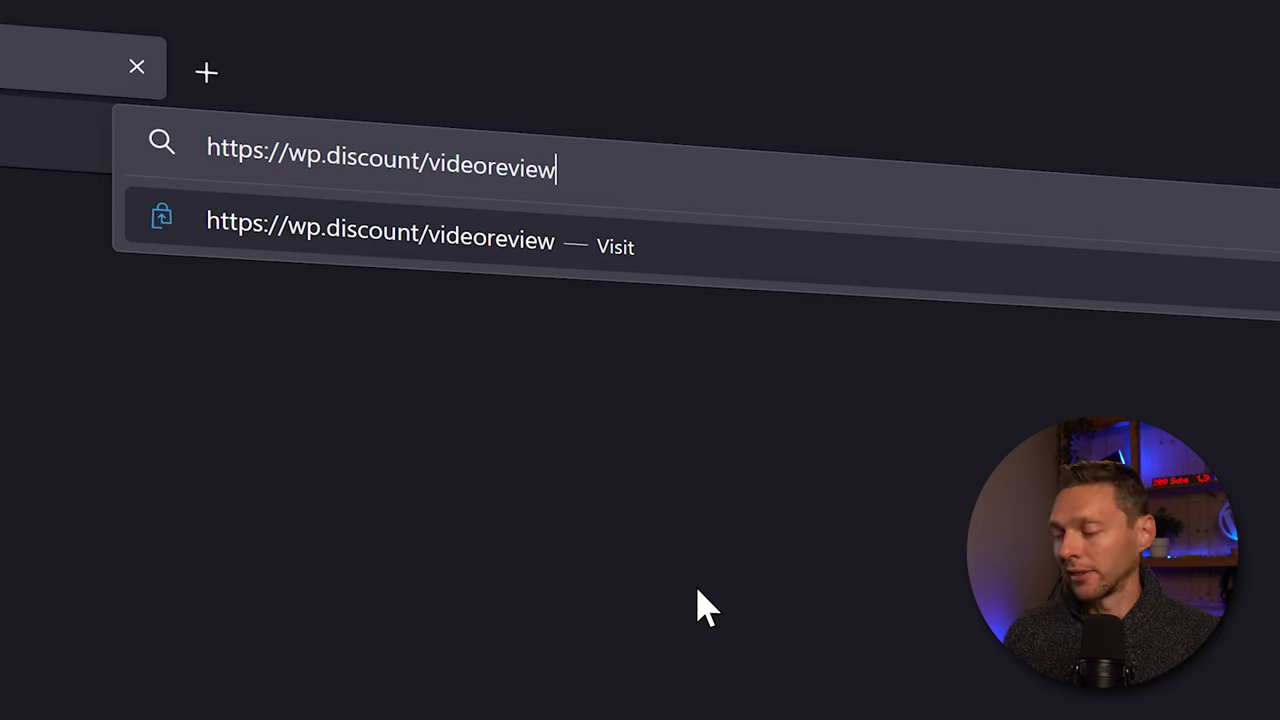
pyautogui.press('Return')
pyautogui.click(802, 66)
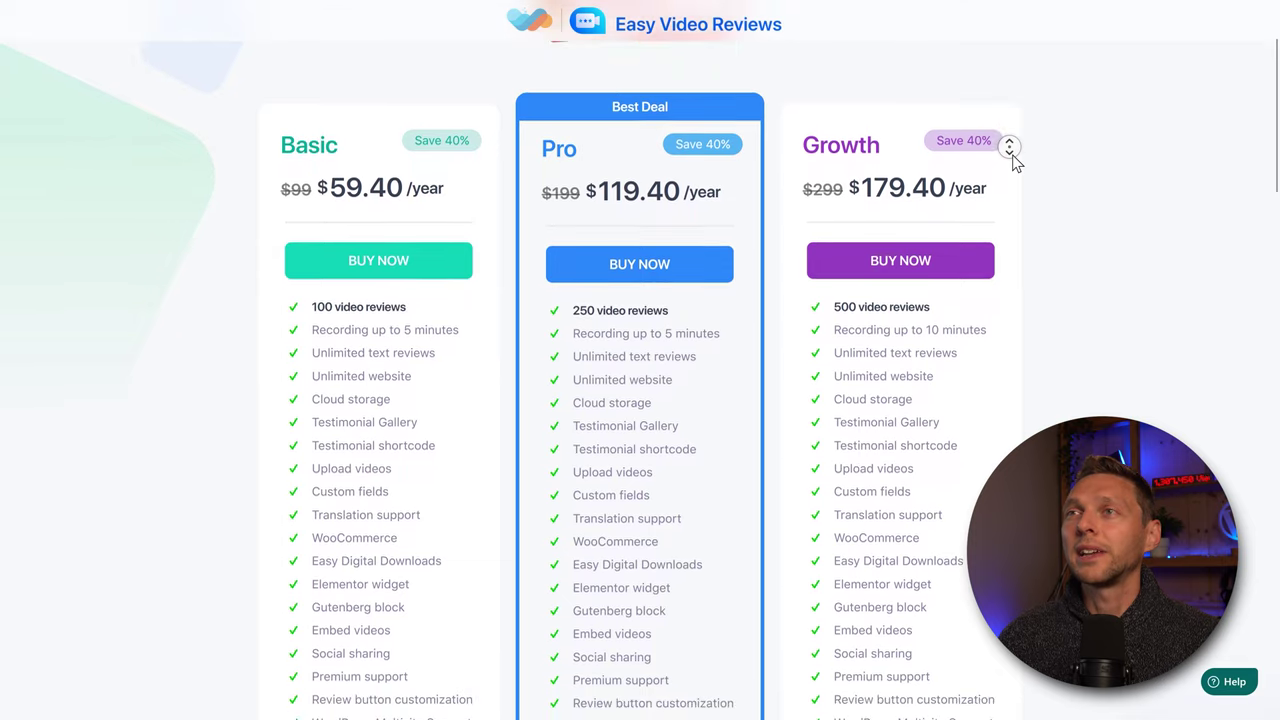
# Step: Examine the Pro plan's yearly price, video review allowance, and text review and website limits
pyautogui.middleClick(1014, 158)
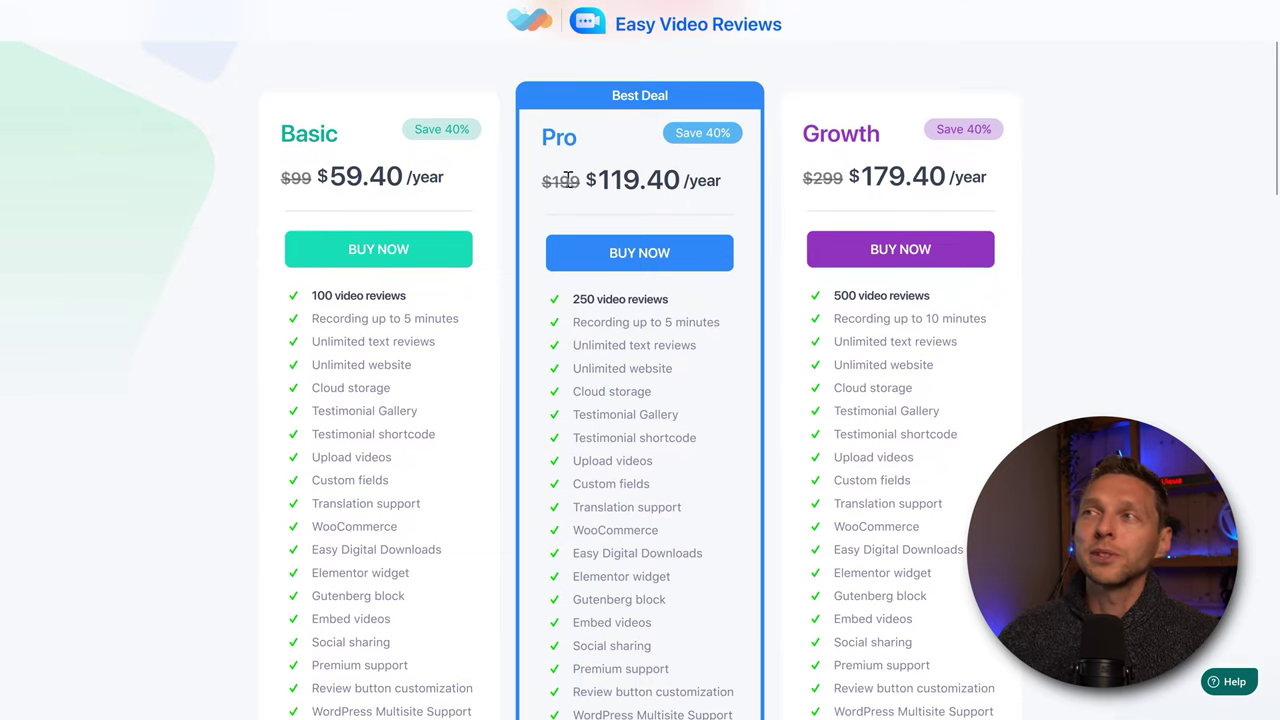
pyautogui.moveTo(600, 179); pyautogui.dragTo(692, 190)
pyautogui.click(692, 190)
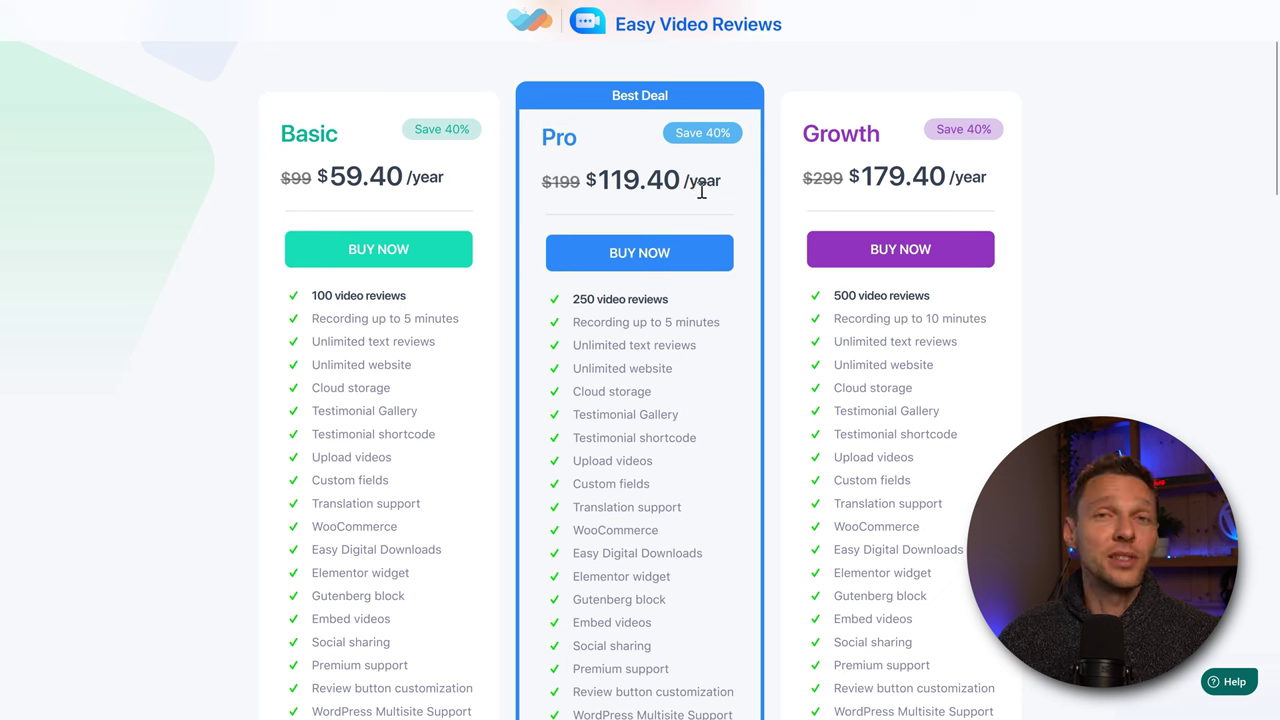
pyautogui.doubleClick(594, 298)
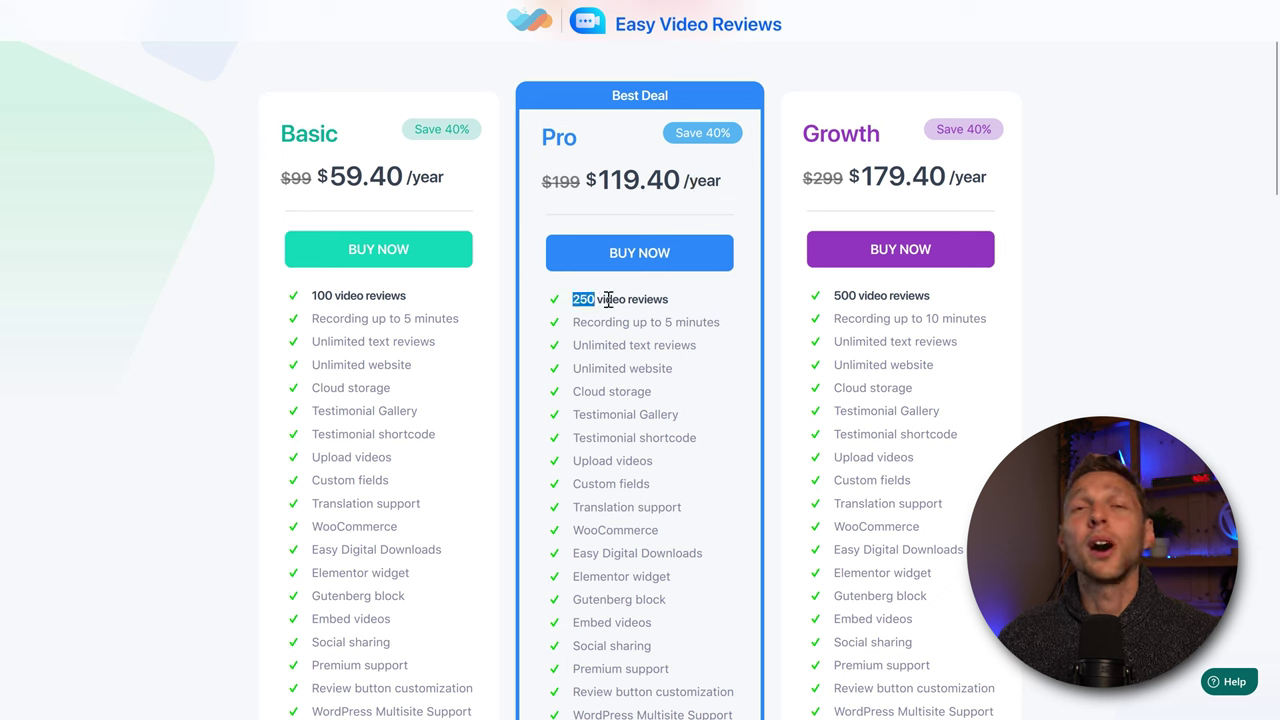
pyautogui.click(624, 302)
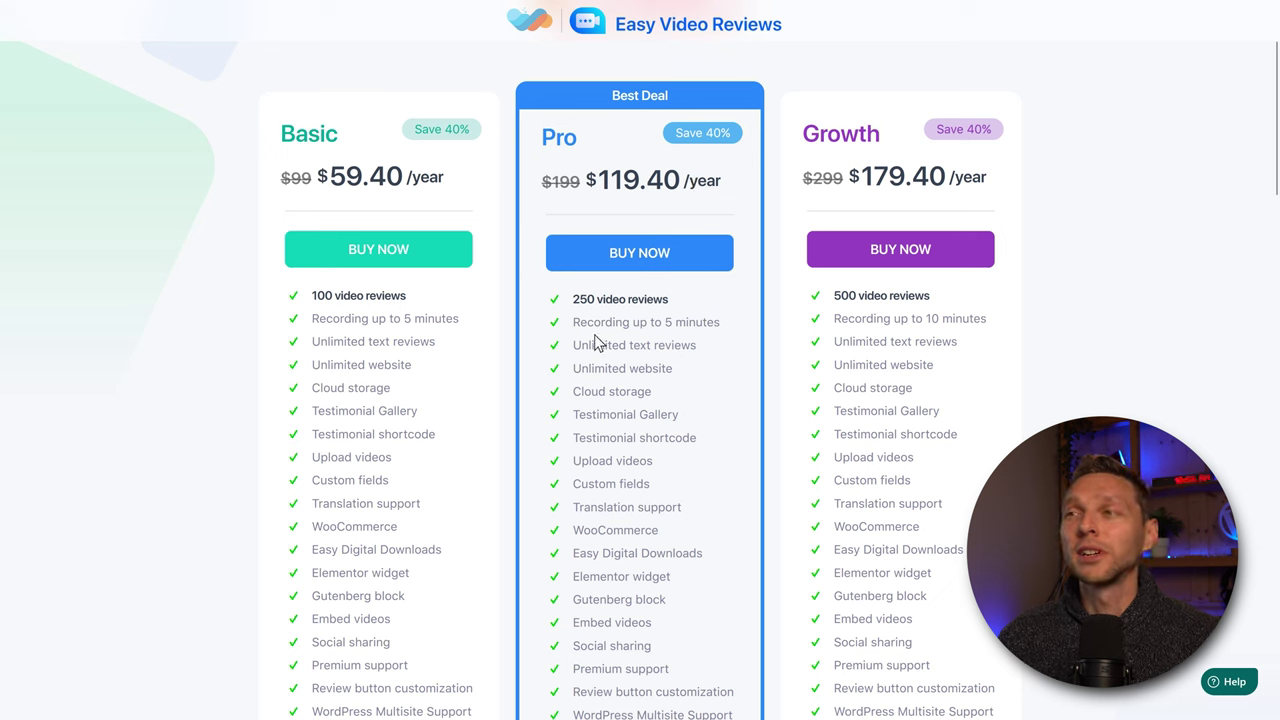
pyautogui.moveTo(588, 341); pyautogui.dragTo(686, 346)
pyautogui.tripleClick(670, 366)
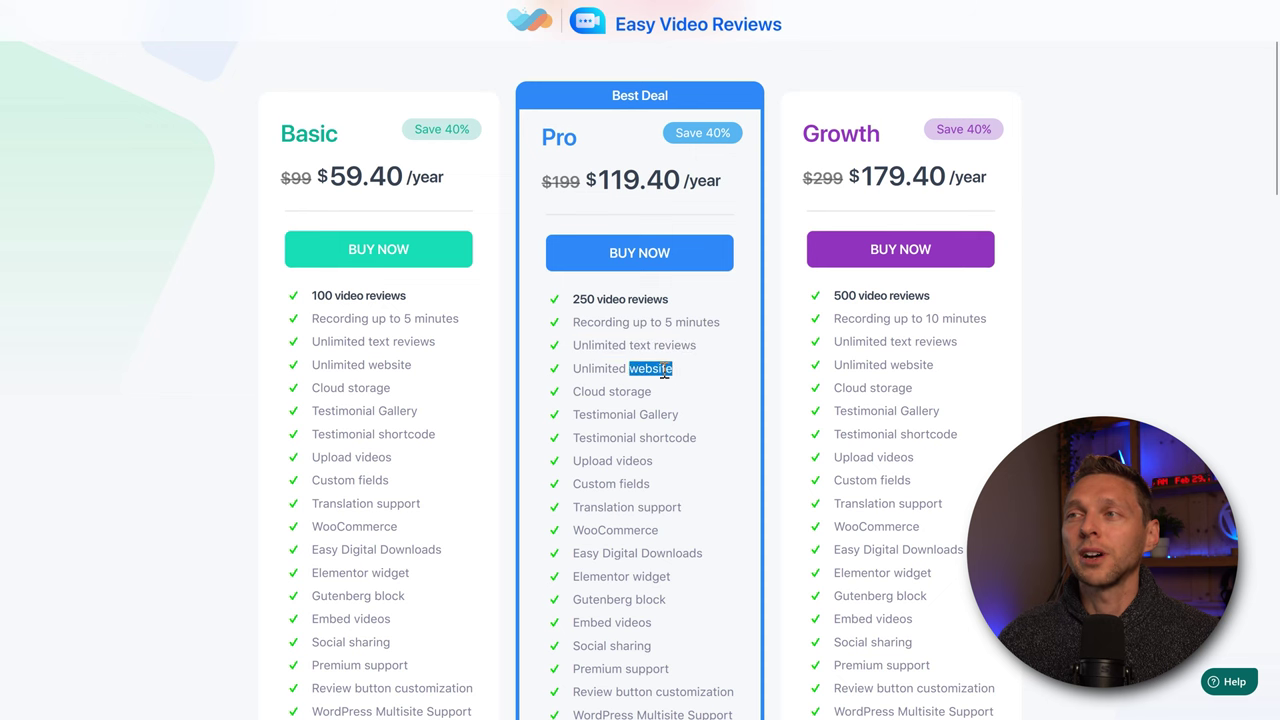
pyautogui.click(677, 388)
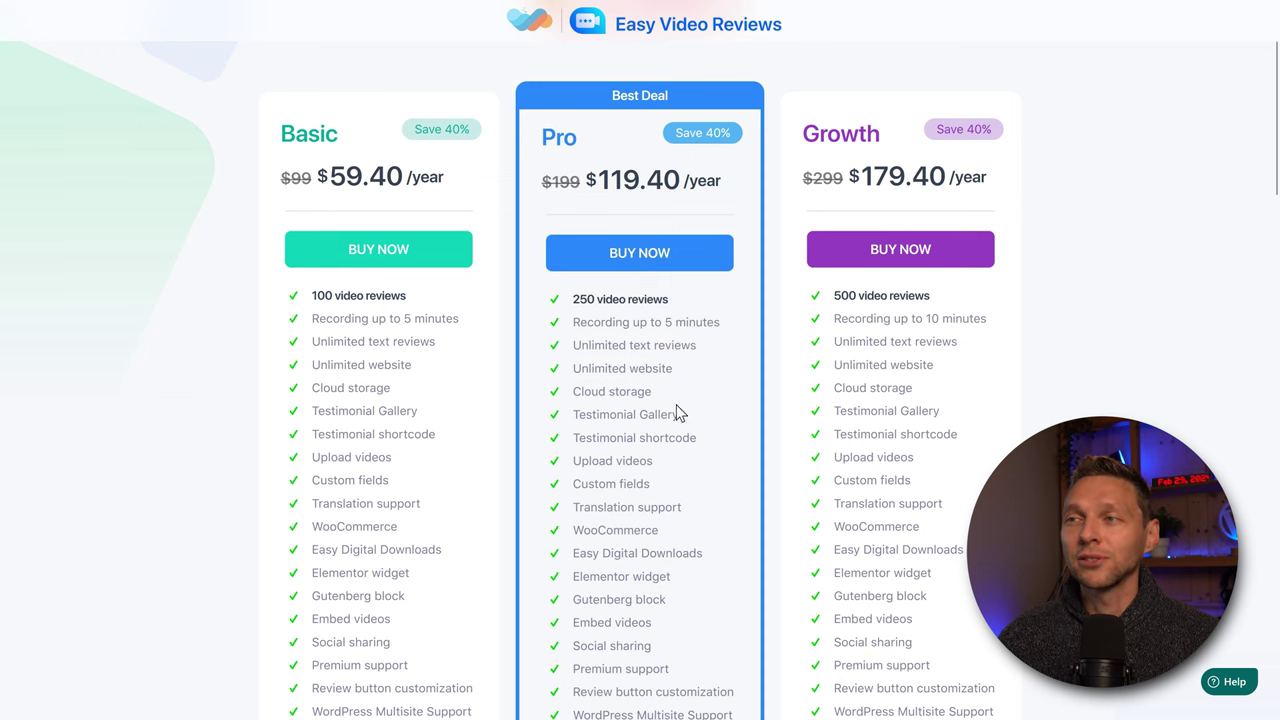
# Step: Look over the rest of the Pro plan's feature list and start buying that plan
pyautogui.middleClick(704, 387)
pyautogui.click(670, 402)
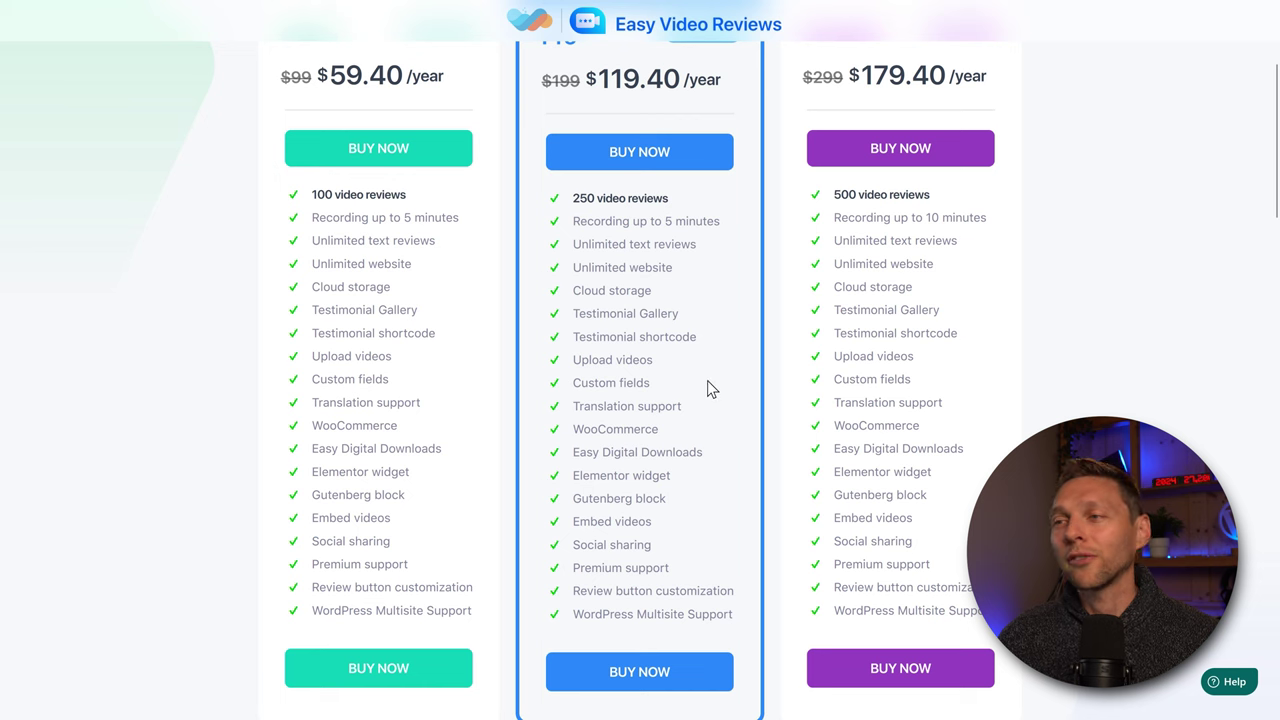
pyautogui.scroll(1, 652, 181)
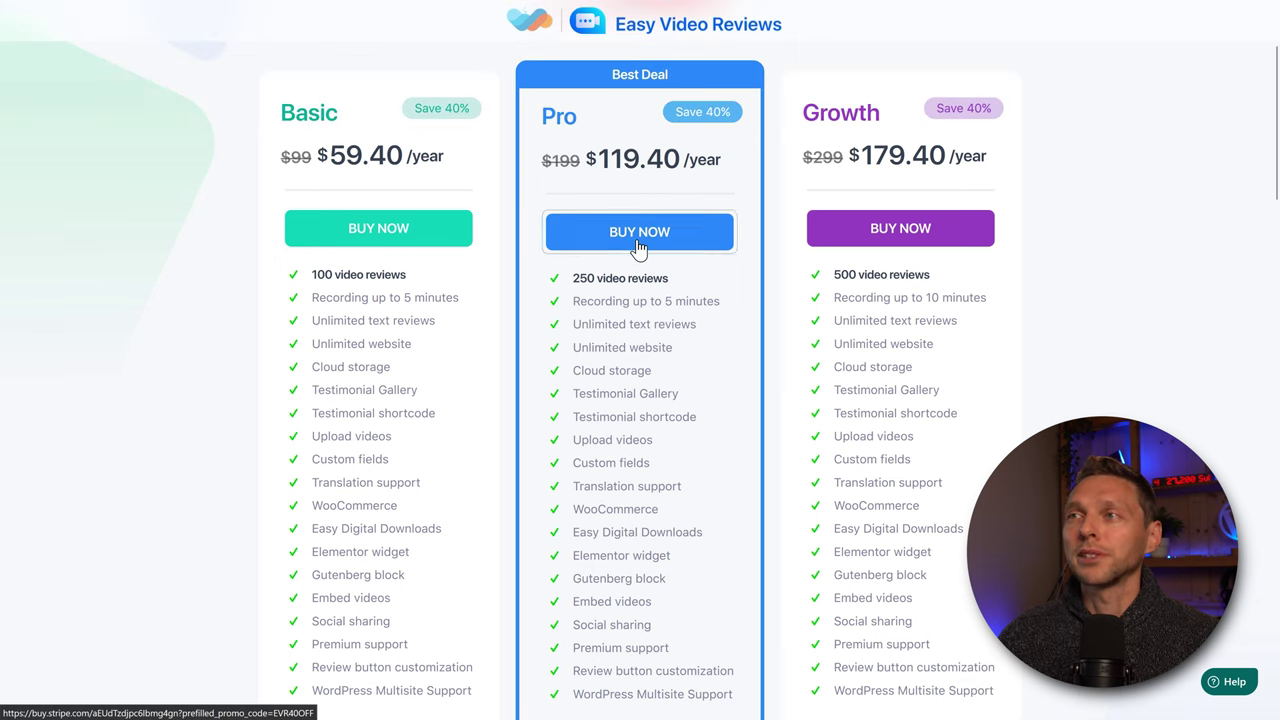
pyautogui.click(638, 242)
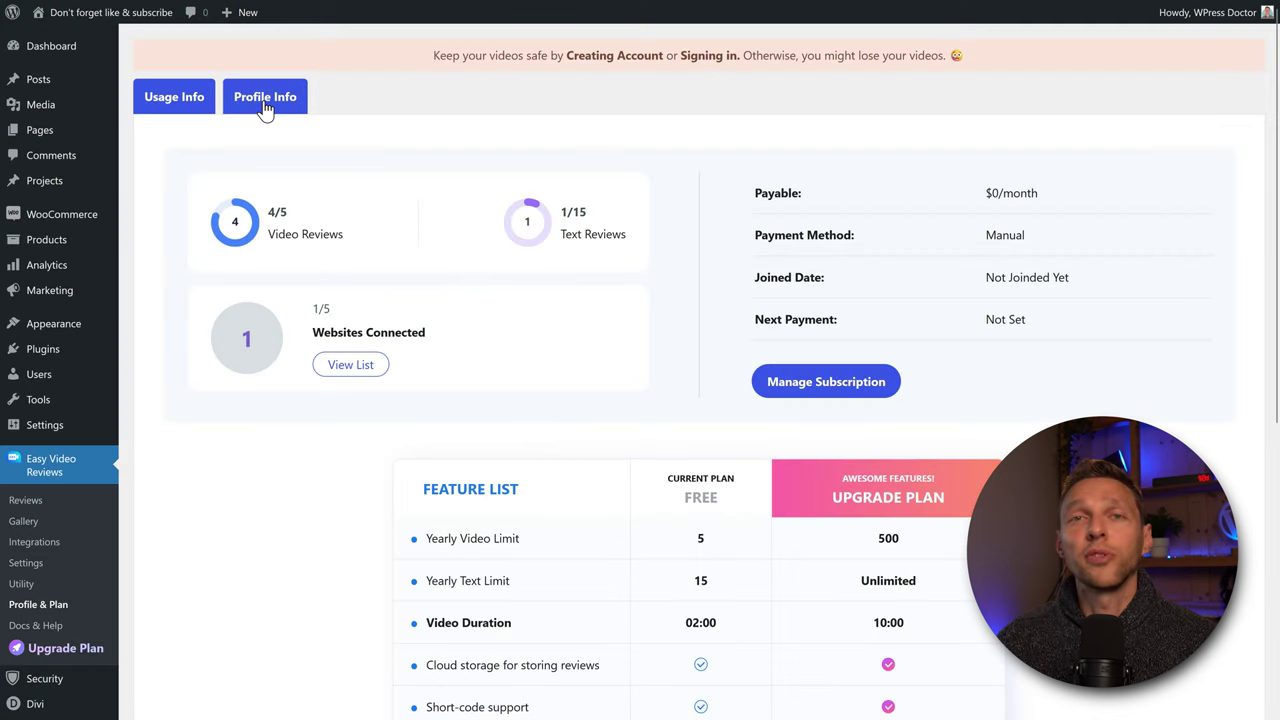
# Step: Sign in to the Easy Video Reviews account from the profile information and check which plan is active
pyautogui.click(265, 100)
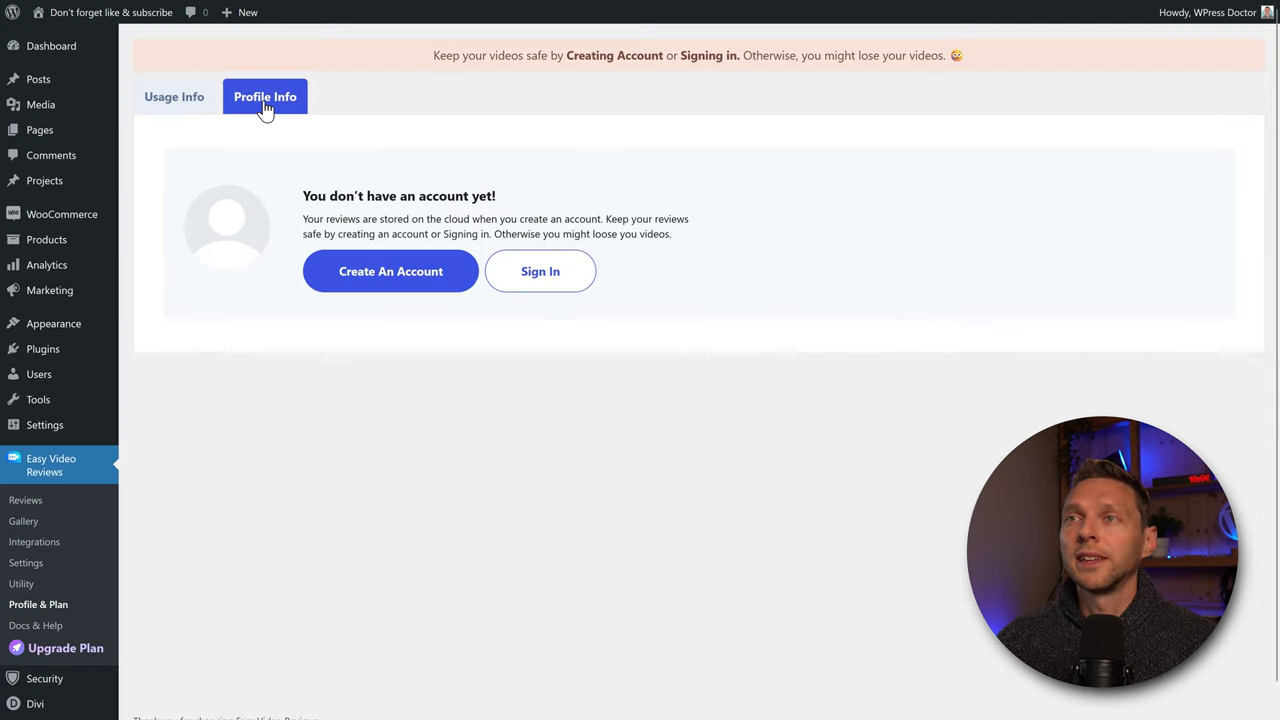
pyautogui.click(548, 285)
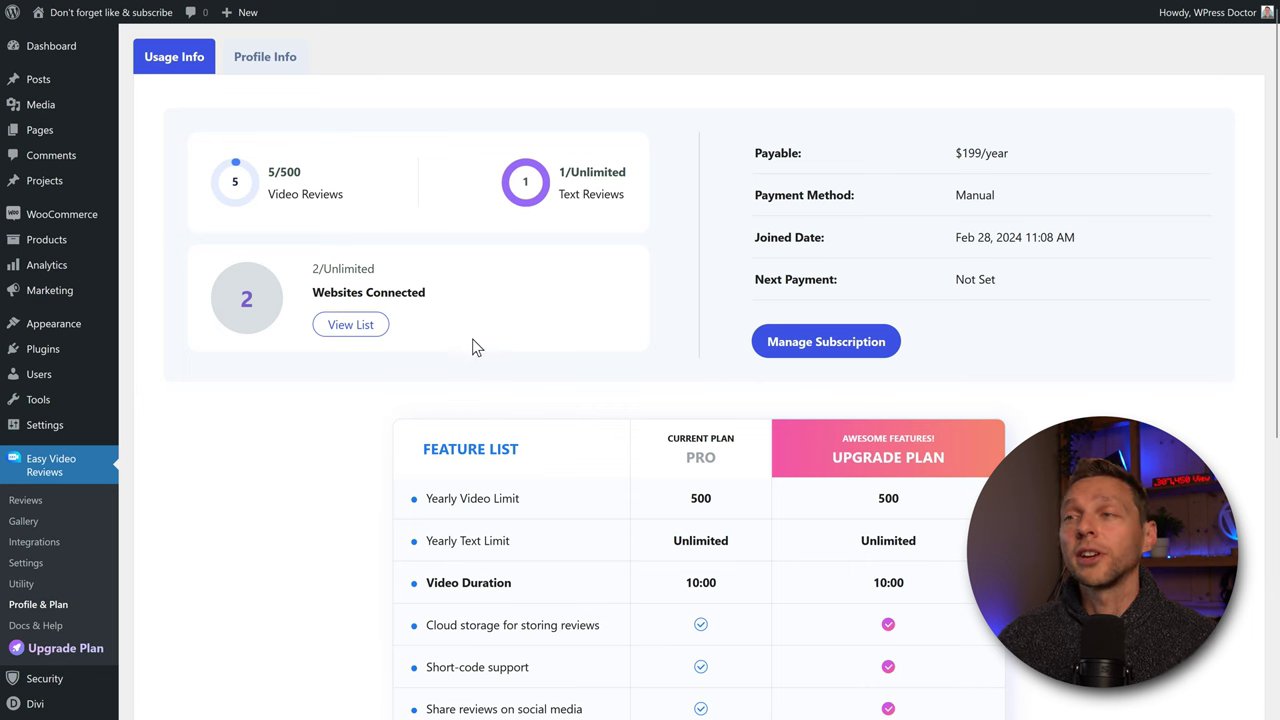
pyautogui.moveTo(680, 432); pyautogui.dragTo(732, 460)
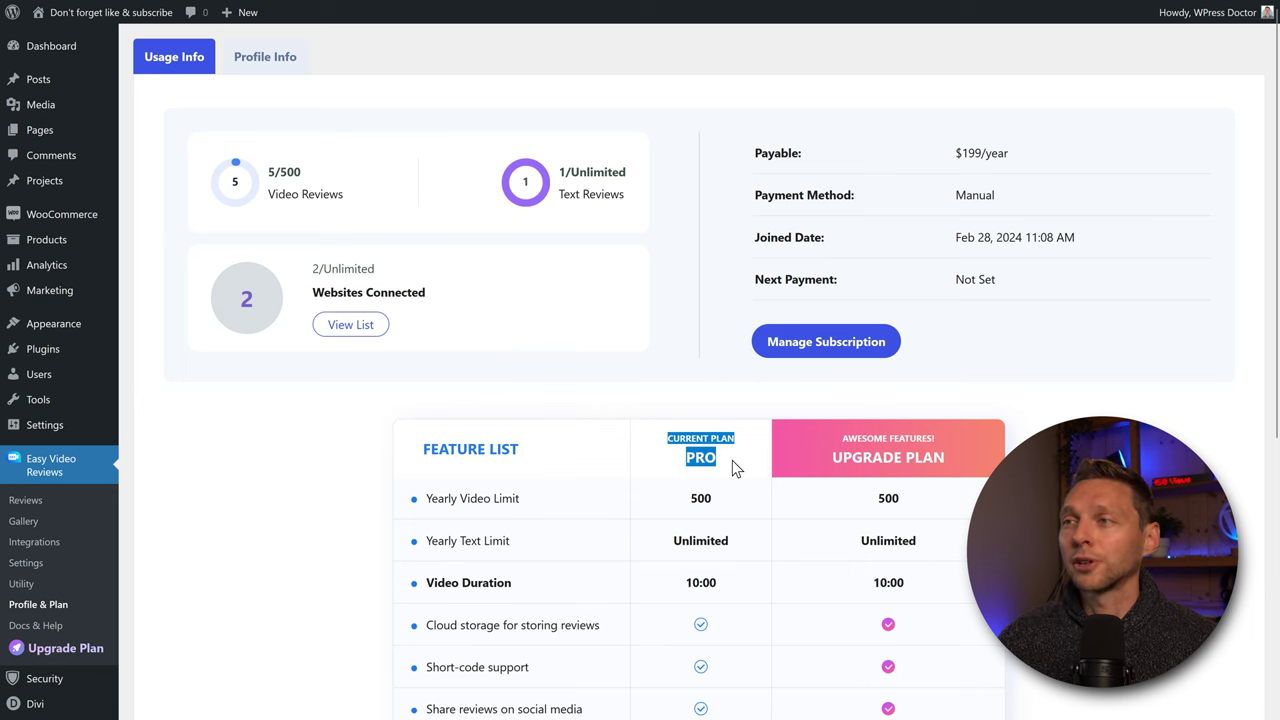
pyautogui.click(735, 462)
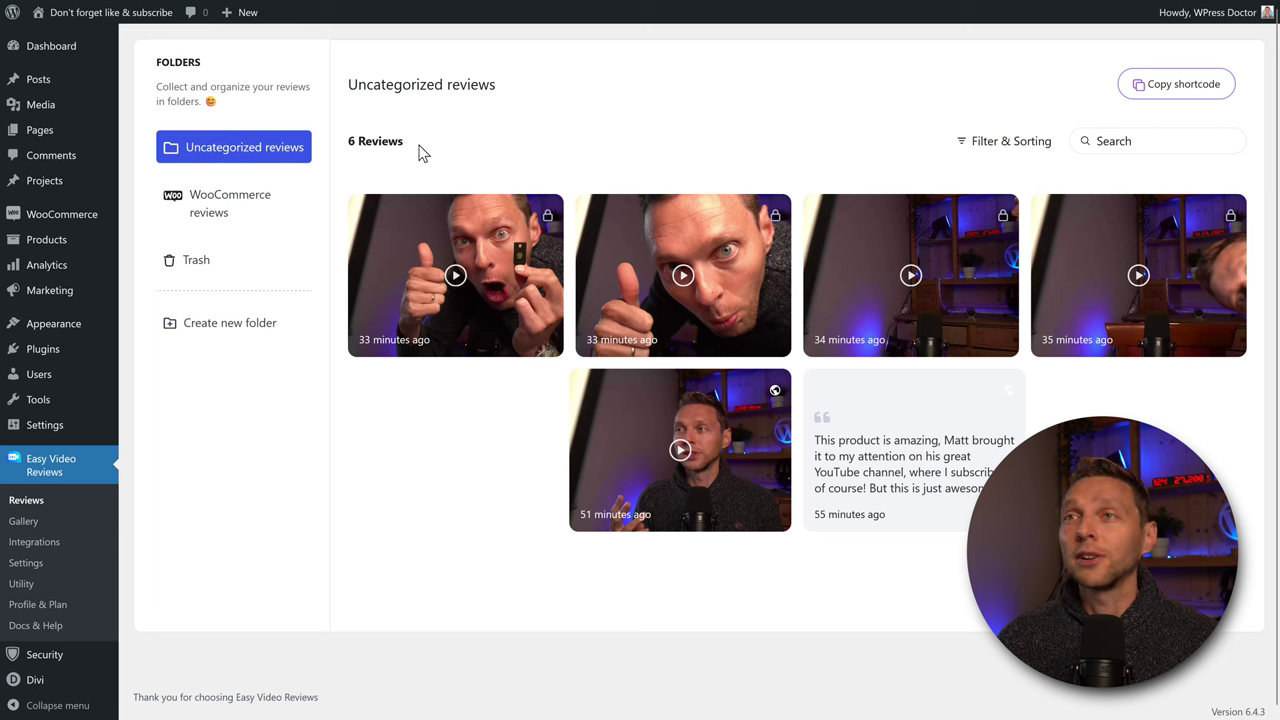
# Step: Check the number of uncategorized reviews and create a review folder named "Product reviews"
pyautogui.moveTo(348, 146); pyautogui.dragTo(400, 147)
pyautogui.click(430, 150)
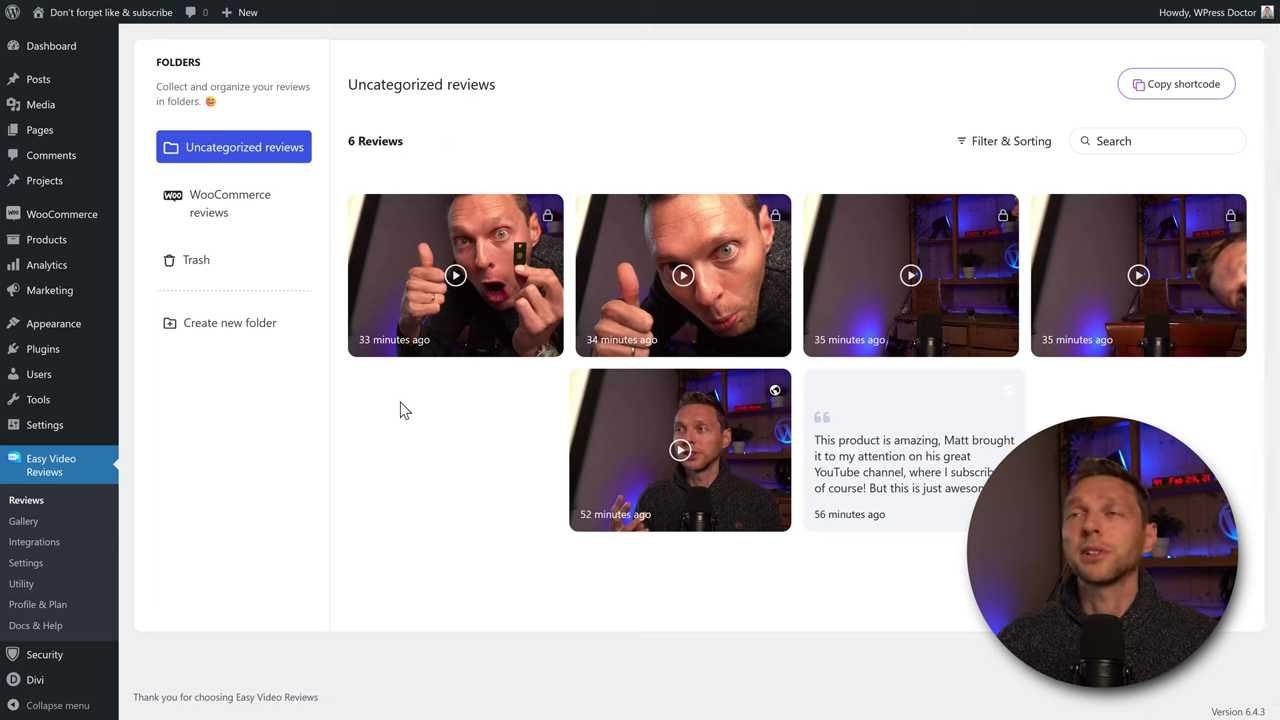
pyautogui.click(228, 340)
pyautogui.moveTo(620, 374); pyautogui.dragTo(566, 377)
pyautogui.write('Product r')
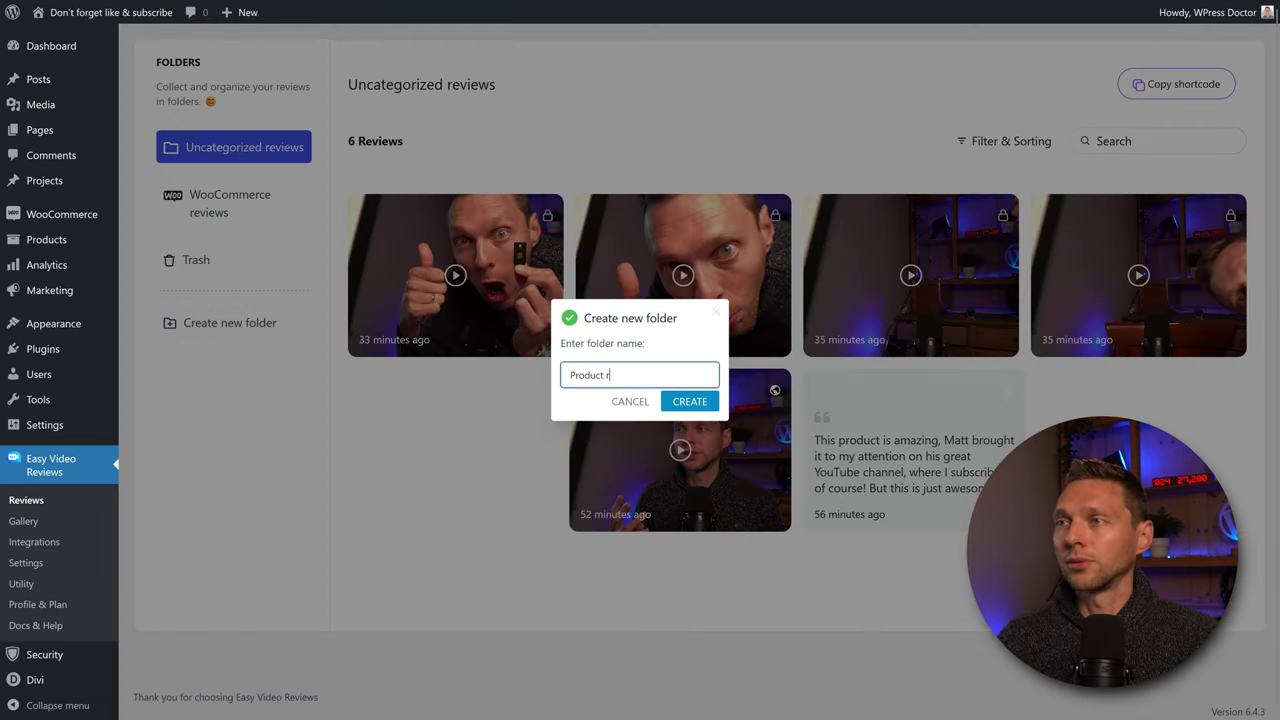
pyautogui.write('eviews')
pyautogui.click(690, 401)
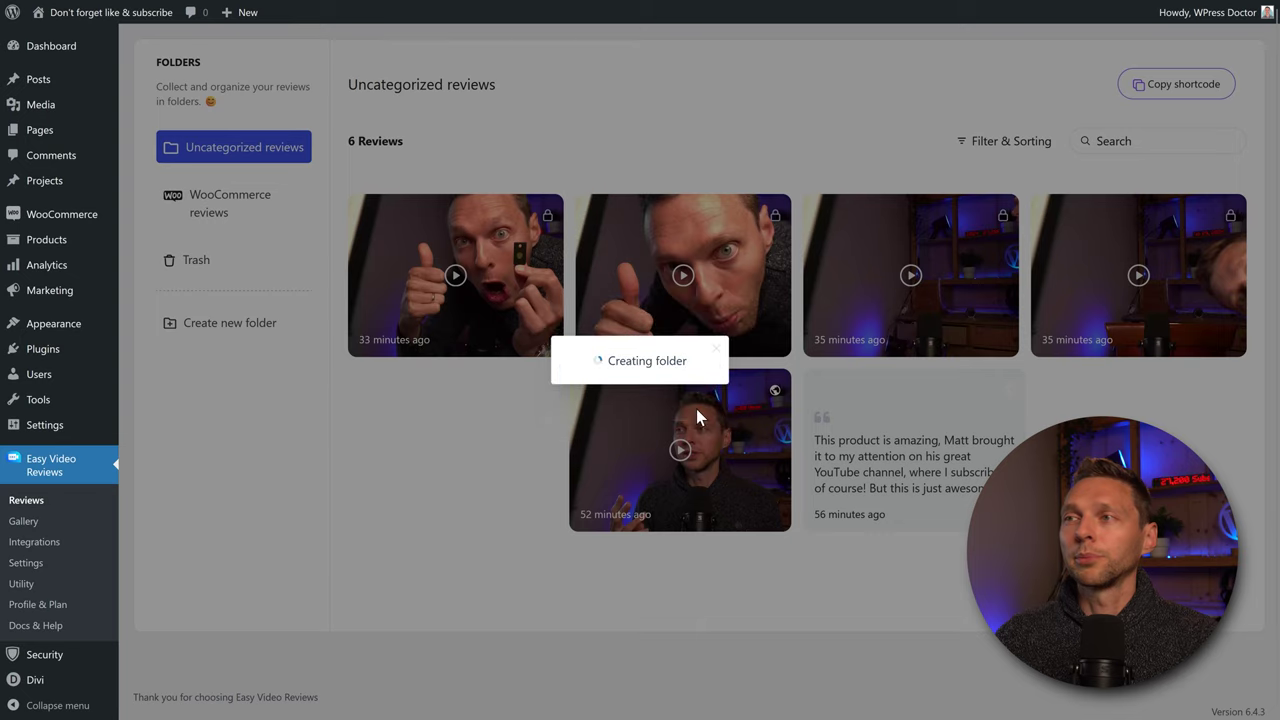
# Step: Create another review folder named "Company reviews"
pyautogui.click(234, 372)
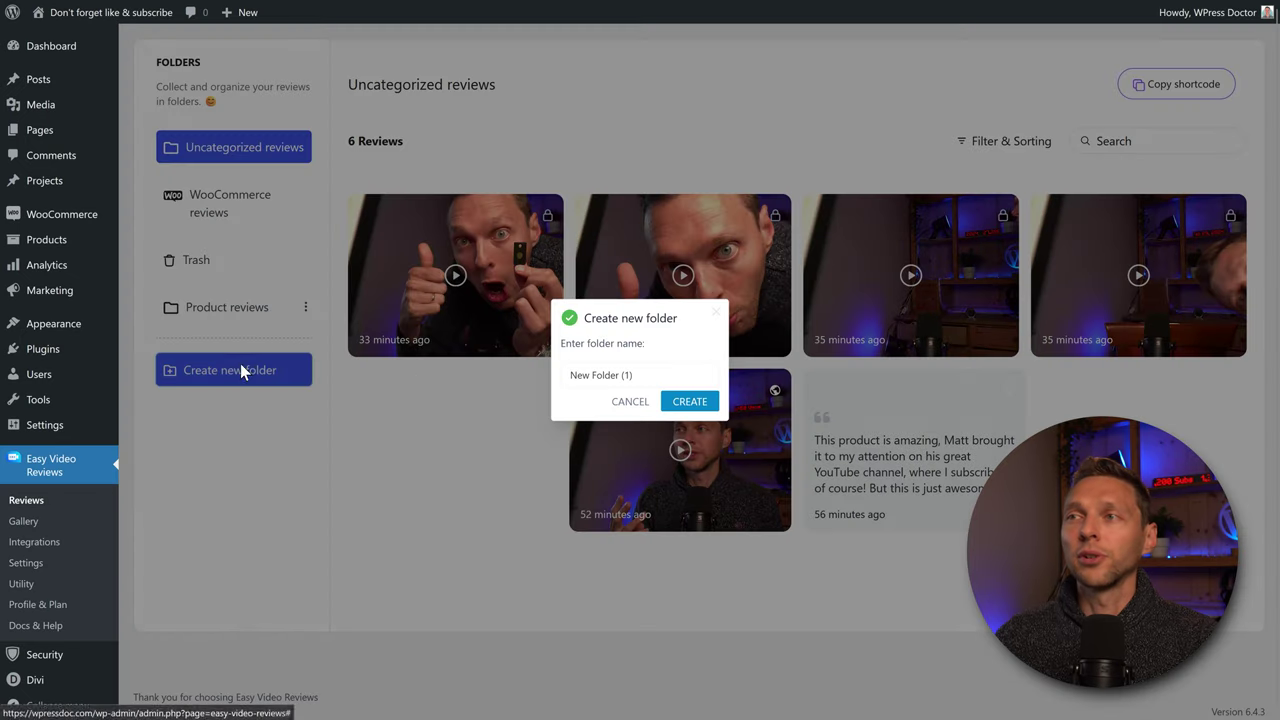
pyautogui.write('Company ')
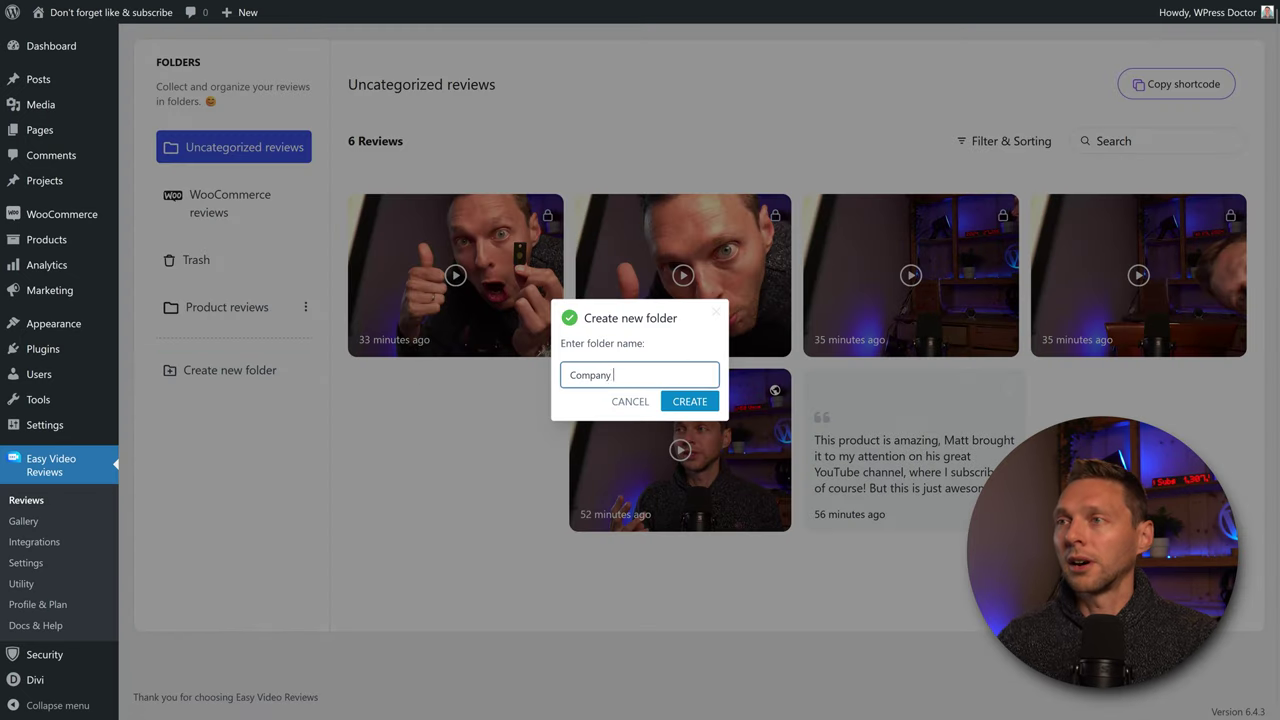
pyautogui.write('reviews')
pyautogui.click(690, 401)
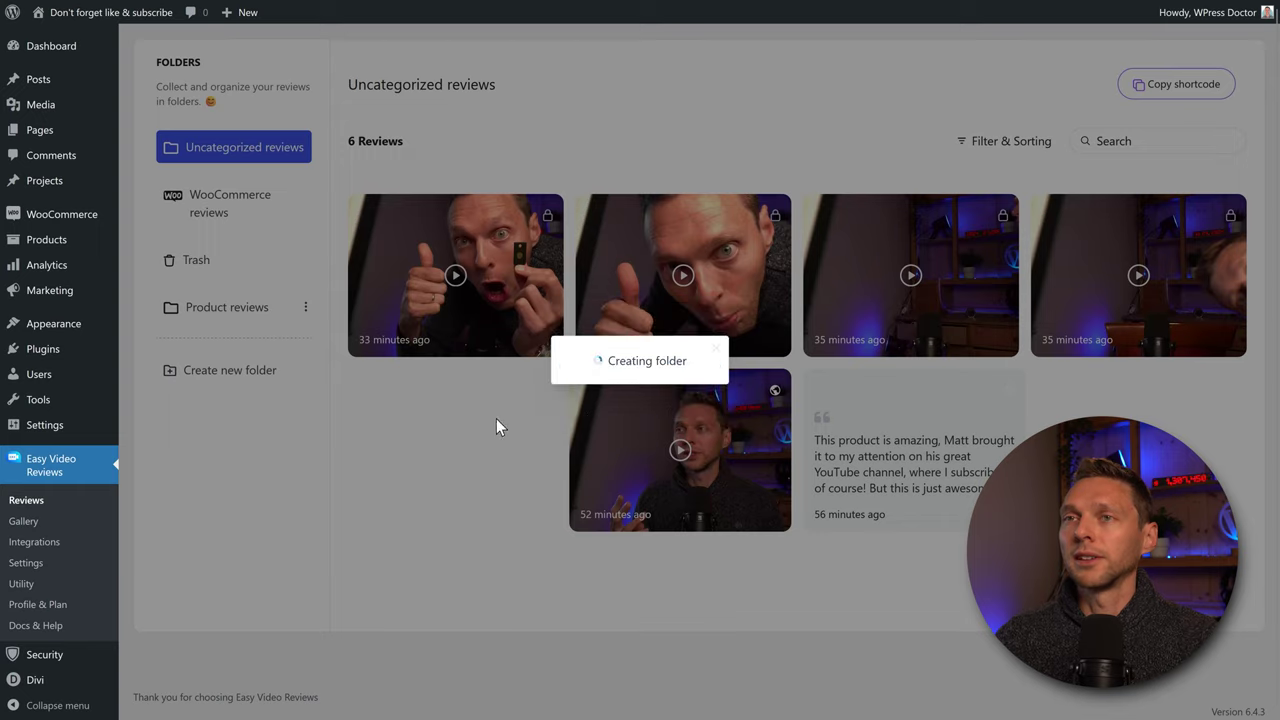
pyautogui.click(242, 316)
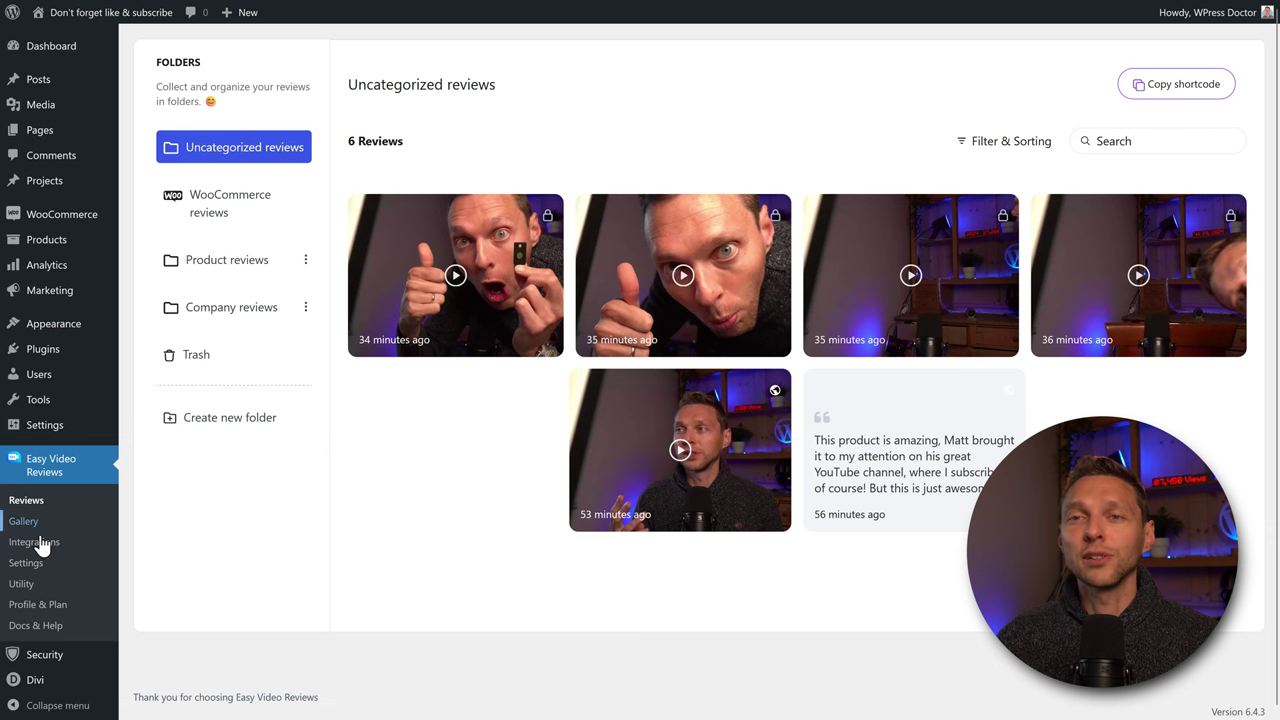
# Step: In the WooCommerce integration, hide the default review tab on product pages, enable the review button and check its customization options
pyautogui.click(36, 543)
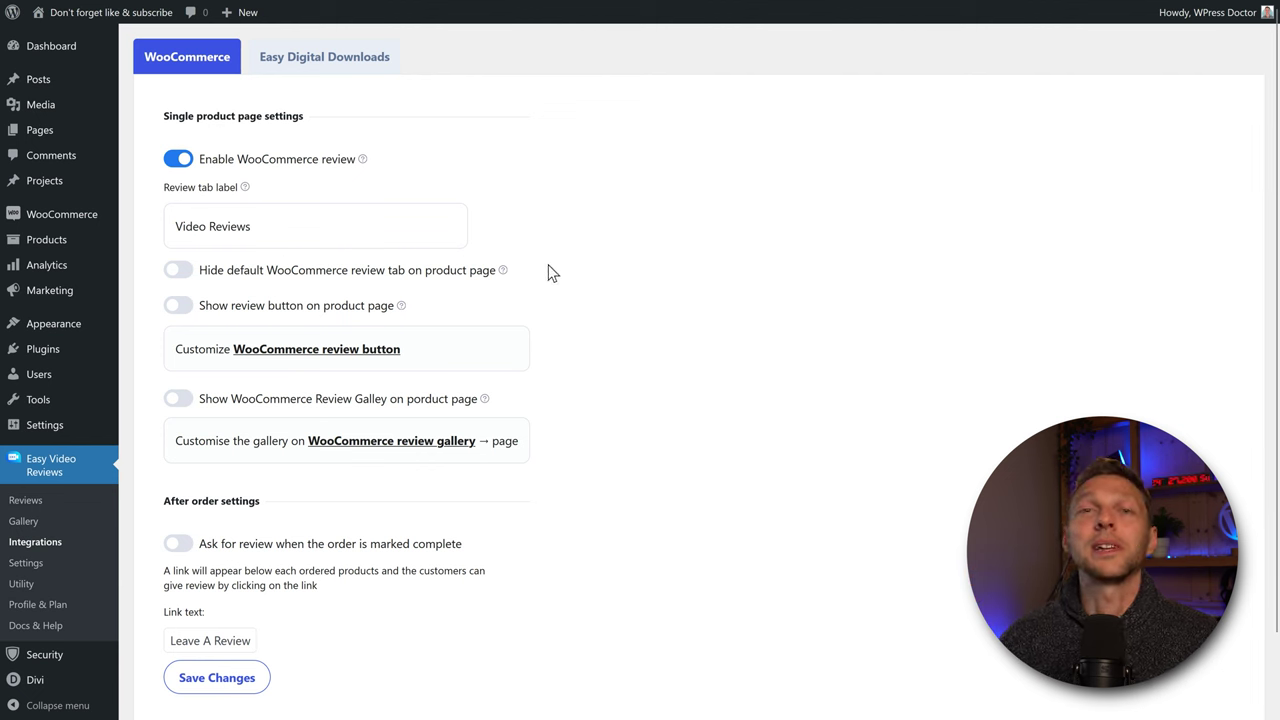
pyautogui.click(184, 272)
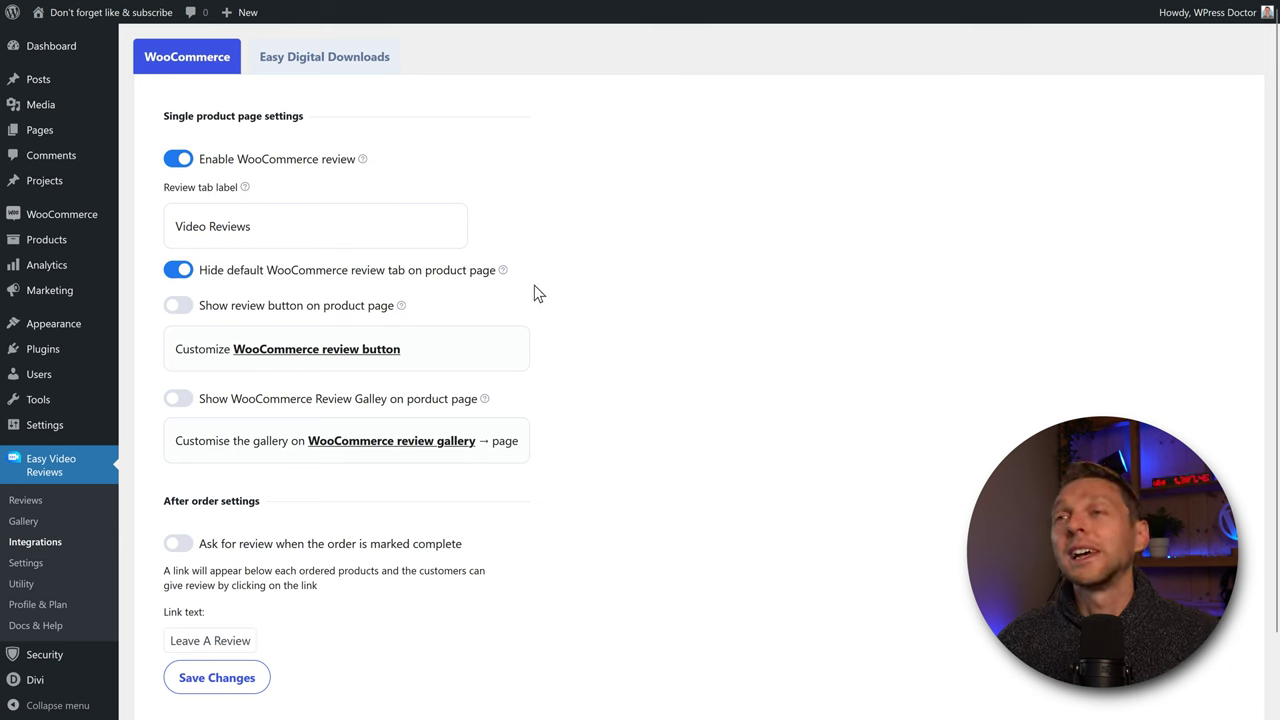
pyautogui.click(178, 305)
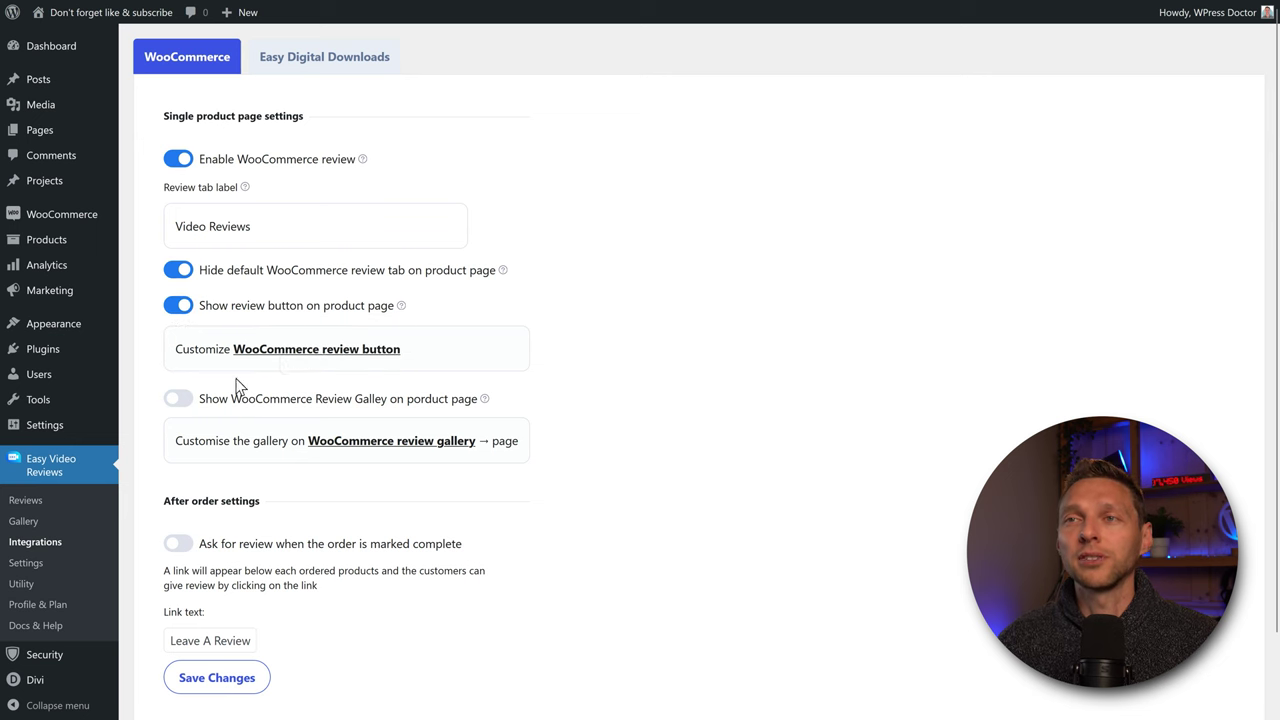
pyautogui.click(286, 352)
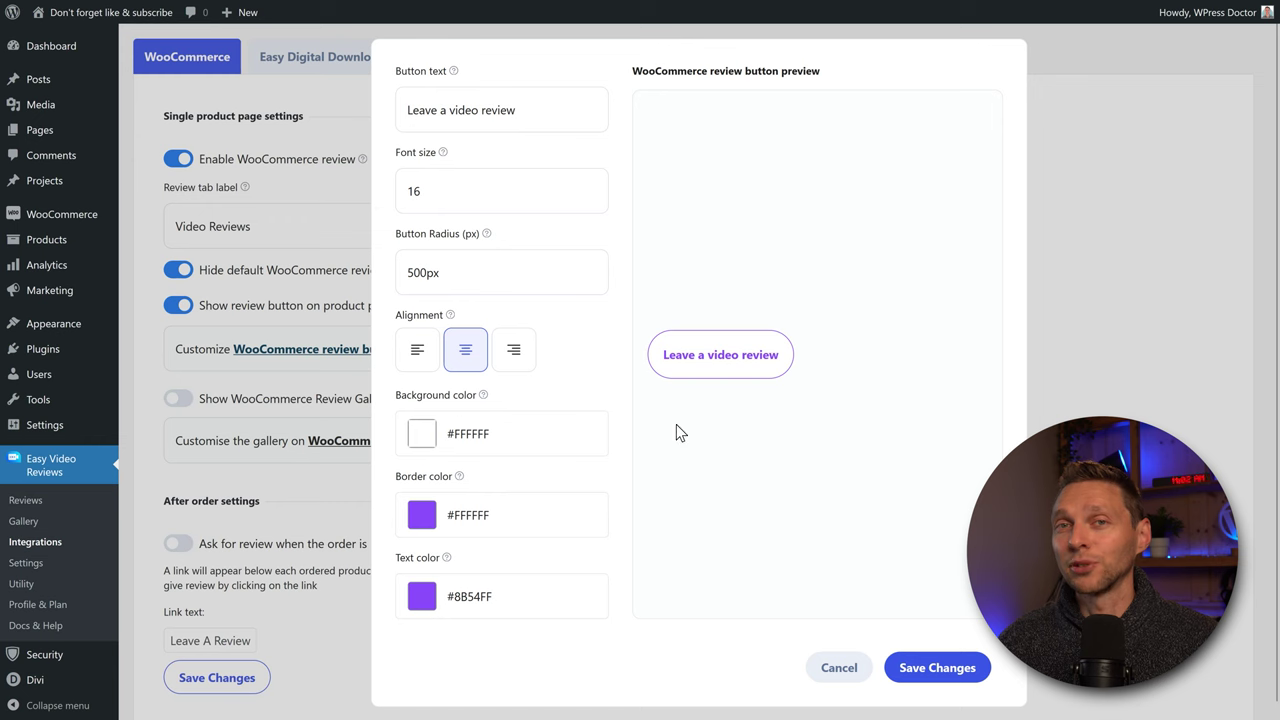
pyautogui.click(850, 676)
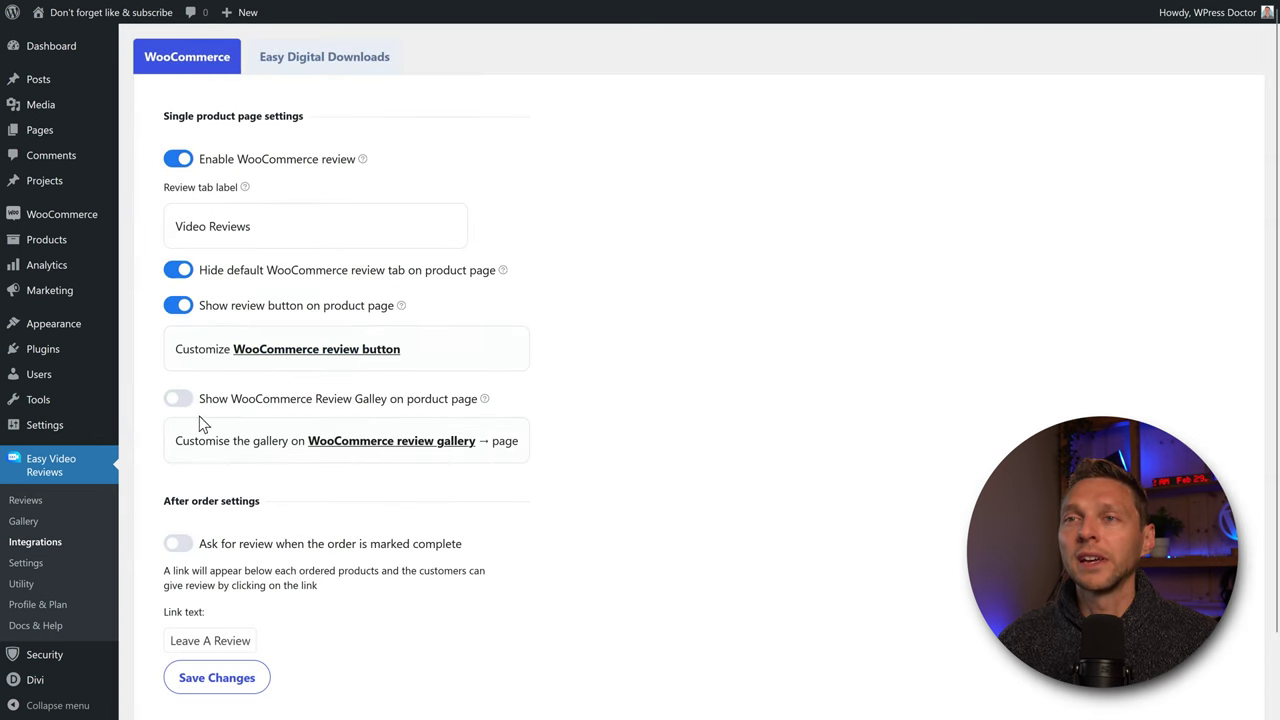
# Step: Try out the product-page review gallery and the review request for completed orders, switching each on and back off
pyautogui.scroll(-2, 190, 380)
pyautogui.click(177, 316)
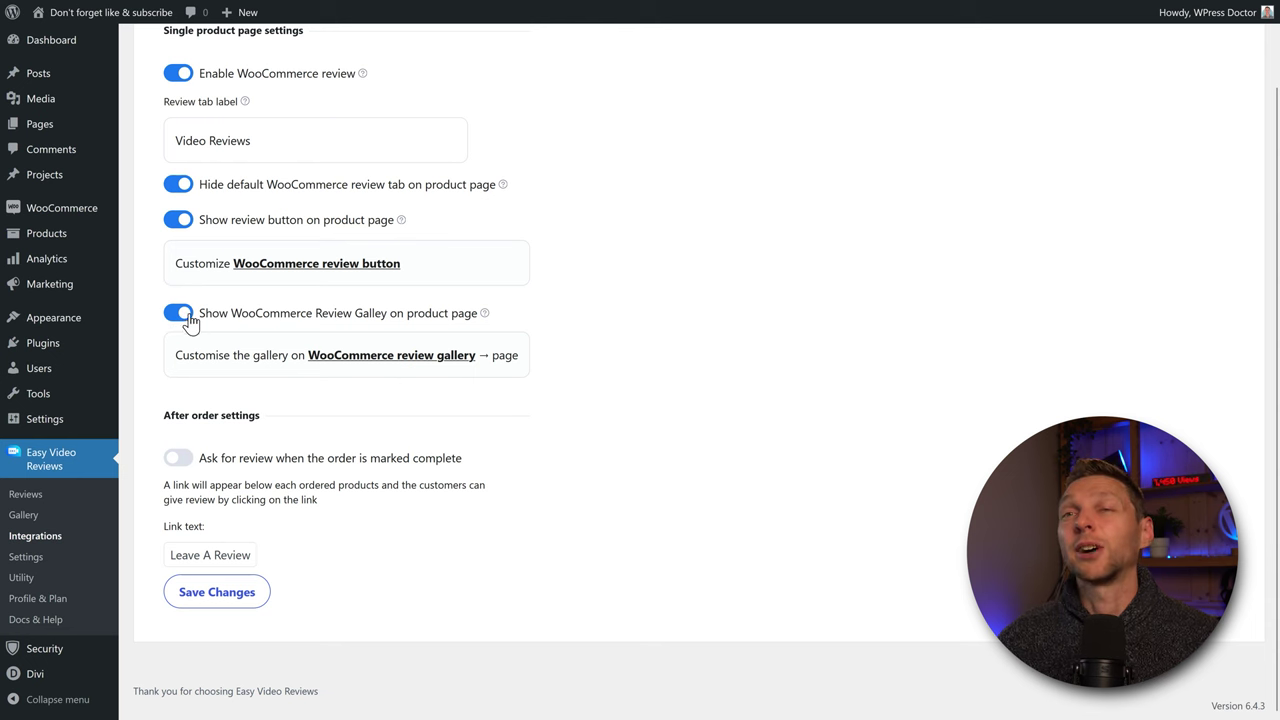
pyautogui.click(179, 315)
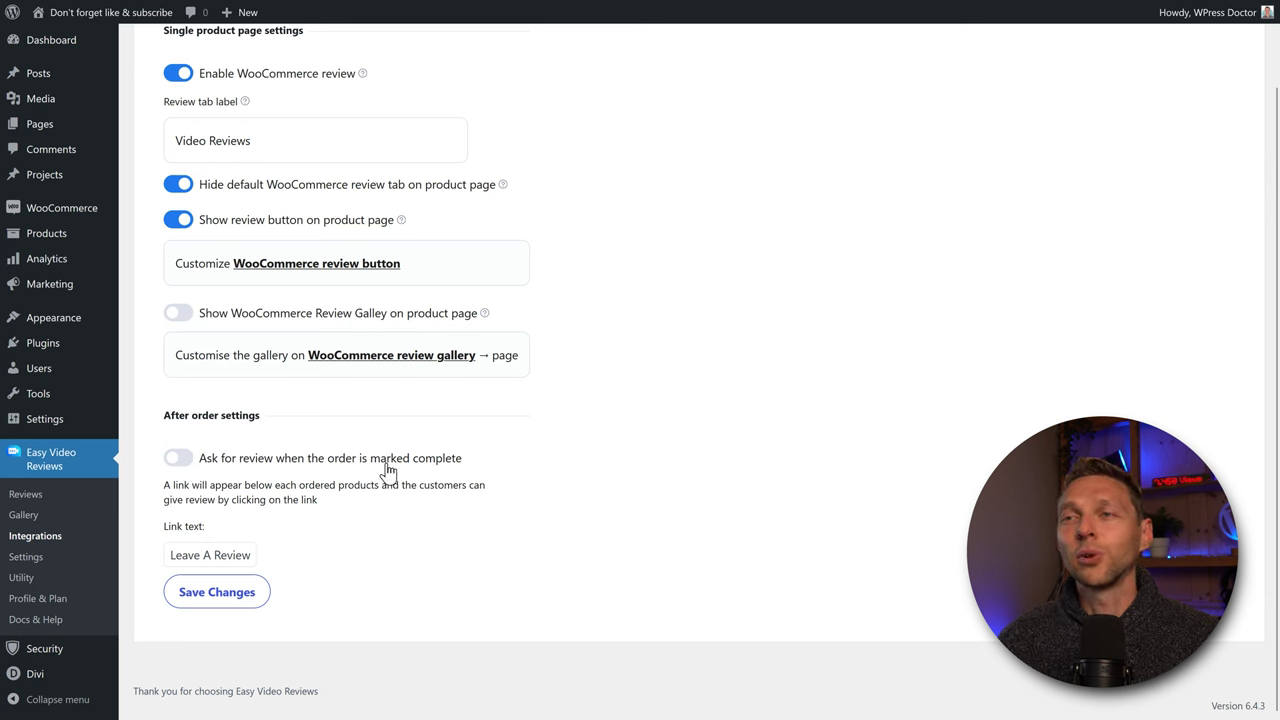
pyautogui.click(201, 463)
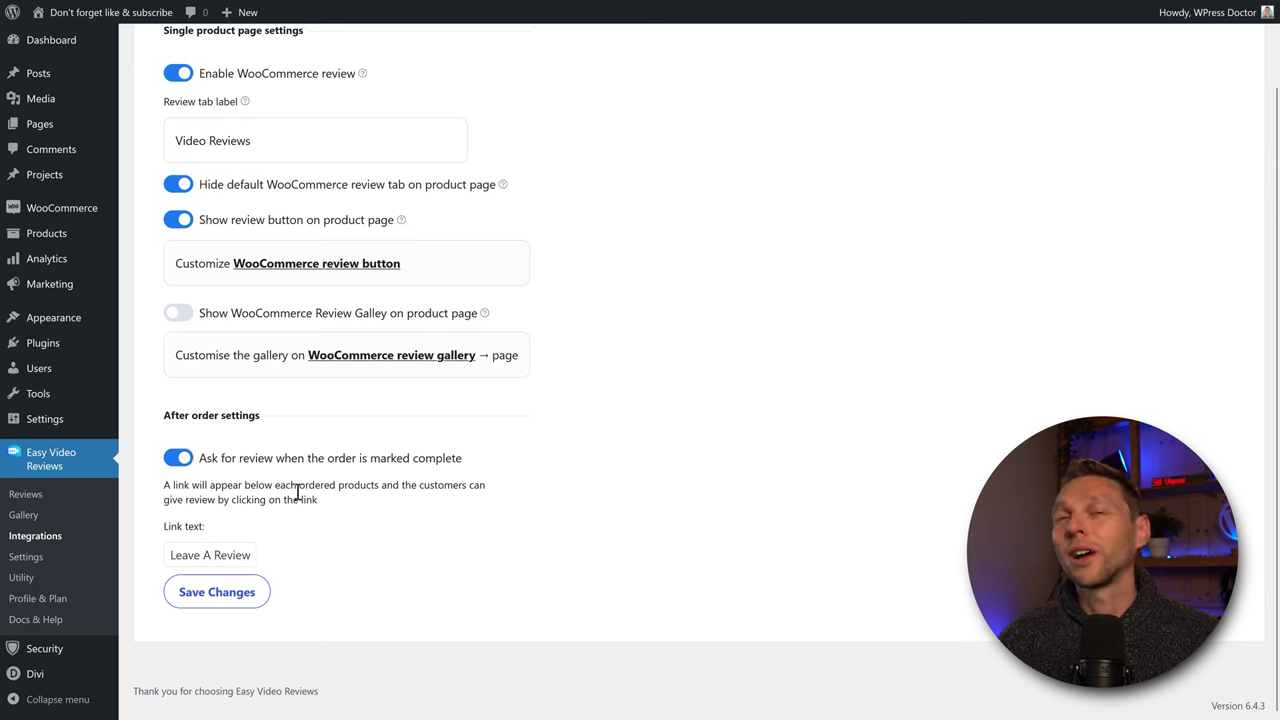
pyautogui.click(185, 464)
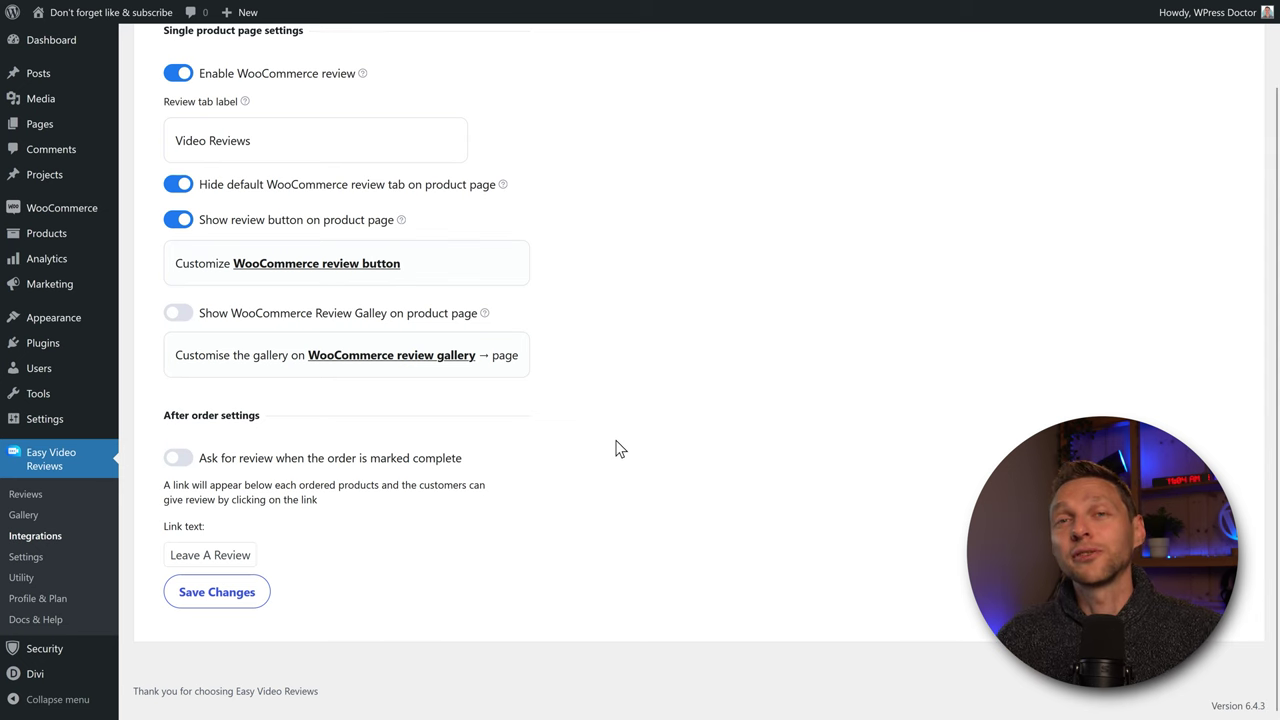
# Step: Check the Easy Digital Downloads integration options and open the Easy Video Reviews settings
pyautogui.scroll(2, 614, 449)
pyautogui.click(334, 66)
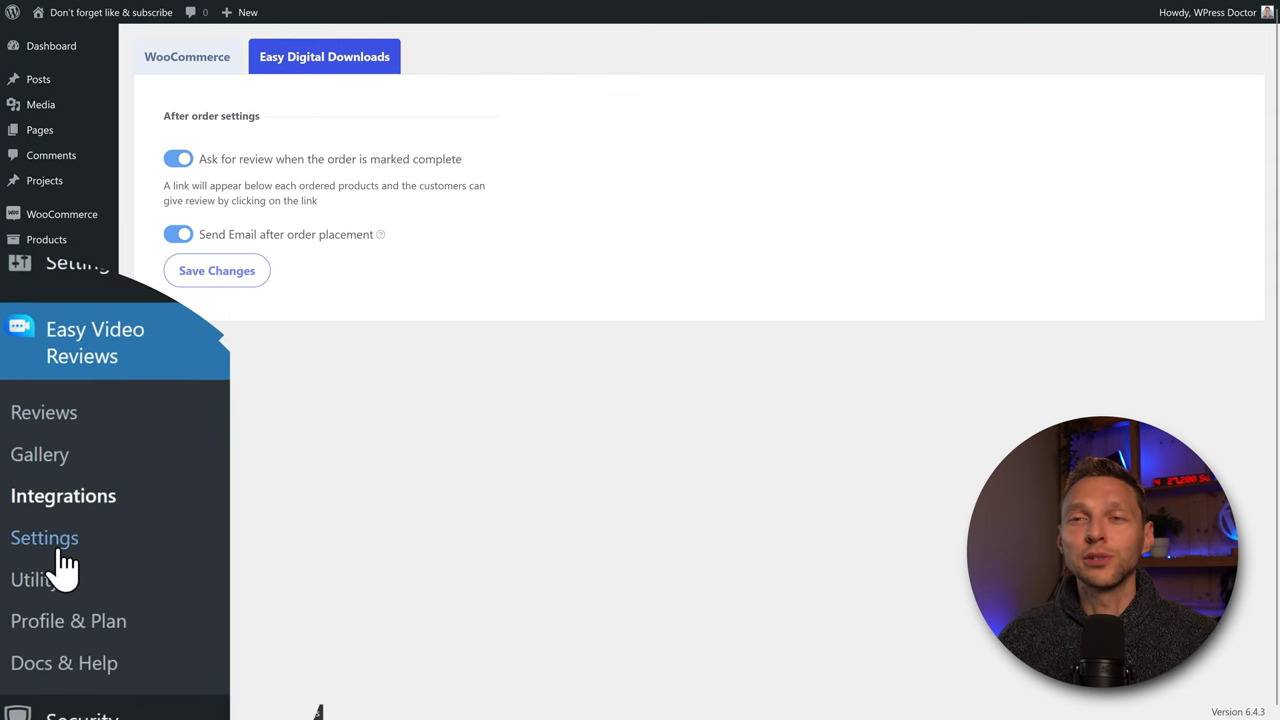
pyautogui.click(30, 564)
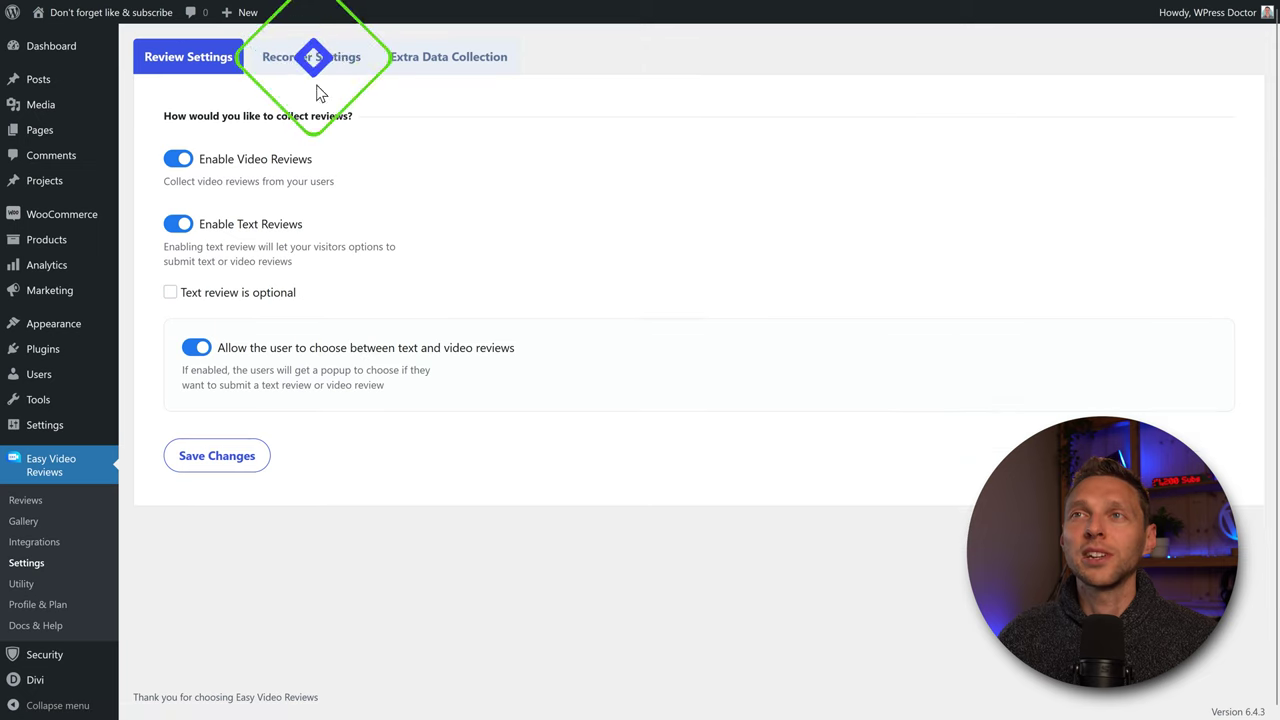
# Step: Set the recording duration to 300 seconds and enable automatic video publishing and manual upload for the recorder
pyautogui.click(305, 60)
pyautogui.click(232, 193)
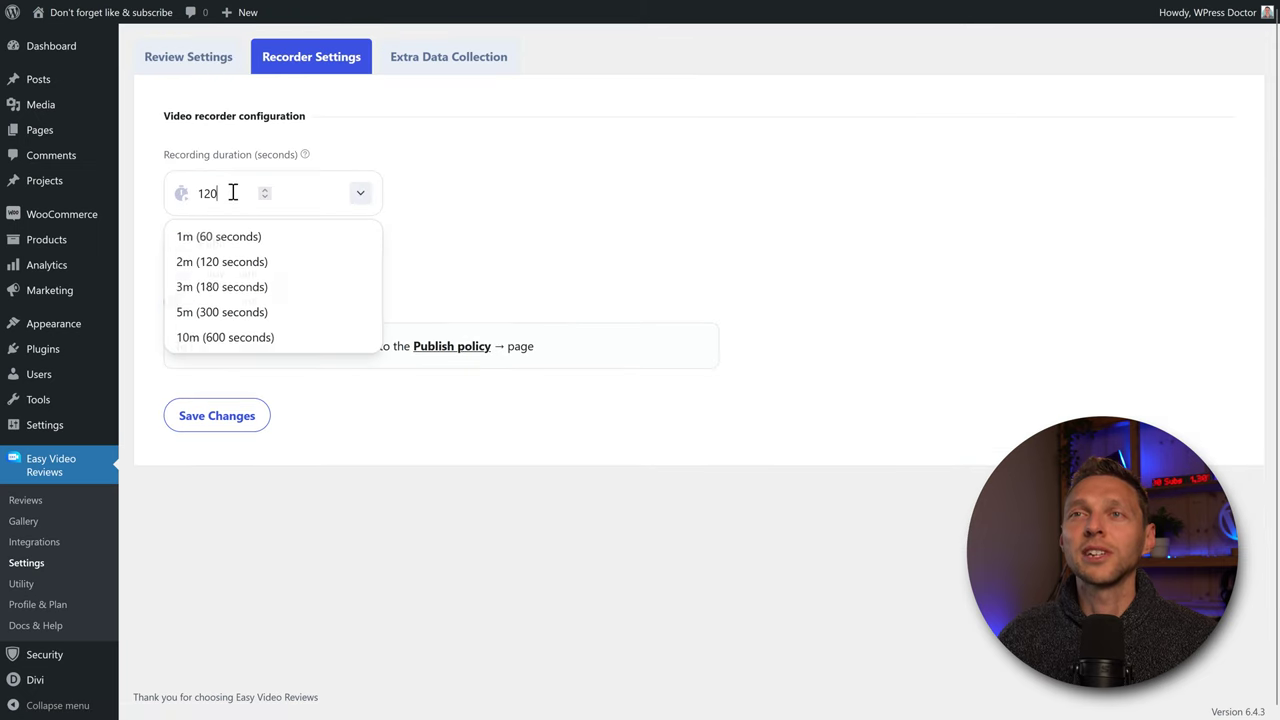
pyautogui.click(232, 312)
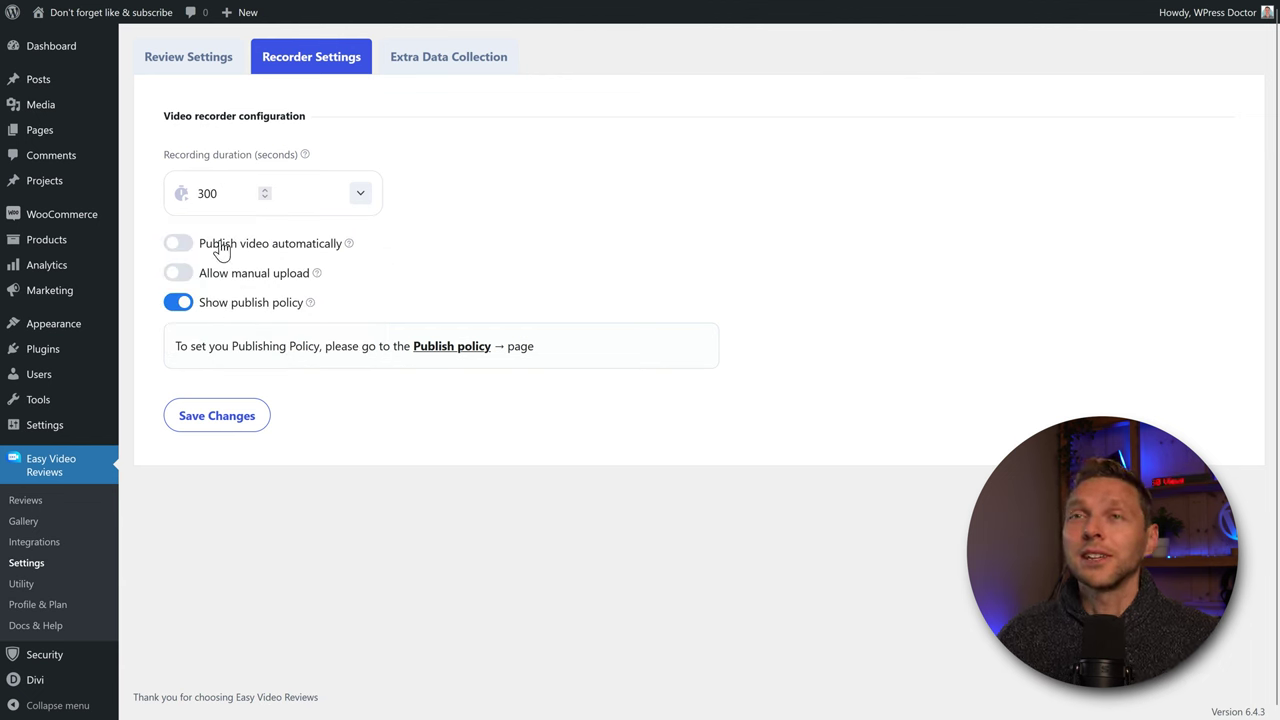
pyautogui.click(180, 245)
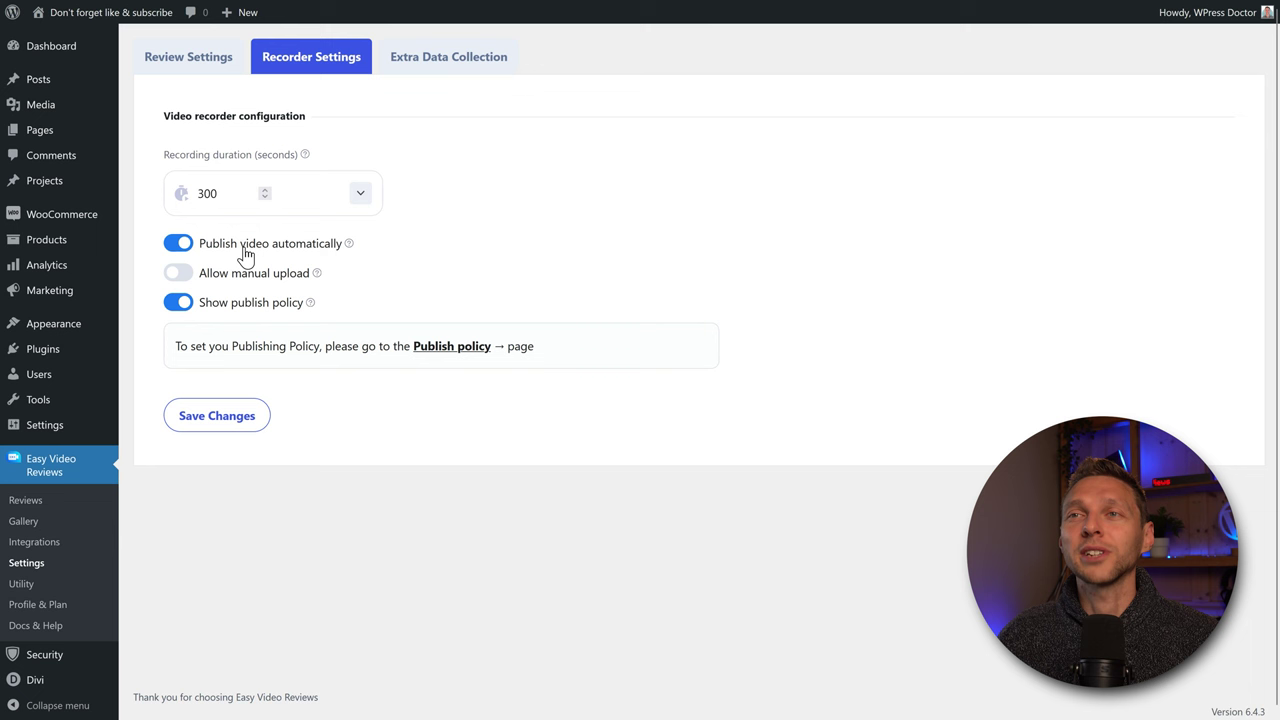
pyautogui.click(181, 277)
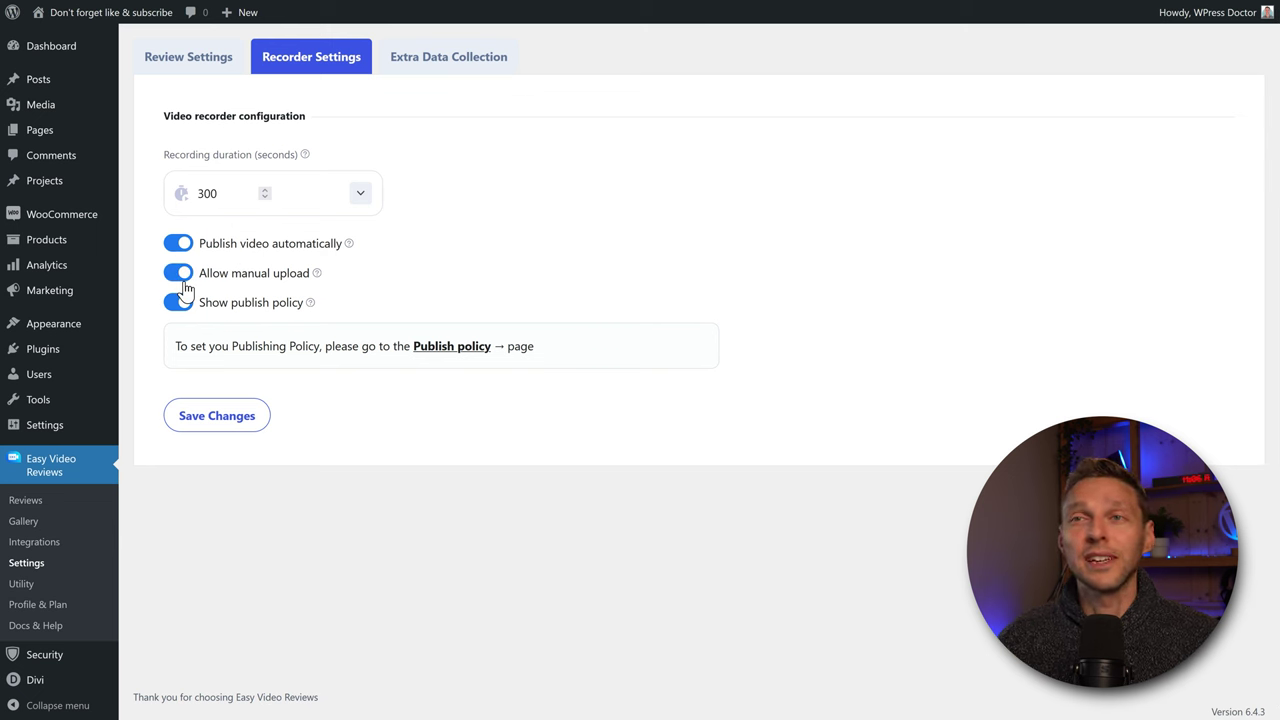
# Step: Enable extra data collection after reviews and add a text form field with "Name:" as its name and label
pyautogui.click(448, 58)
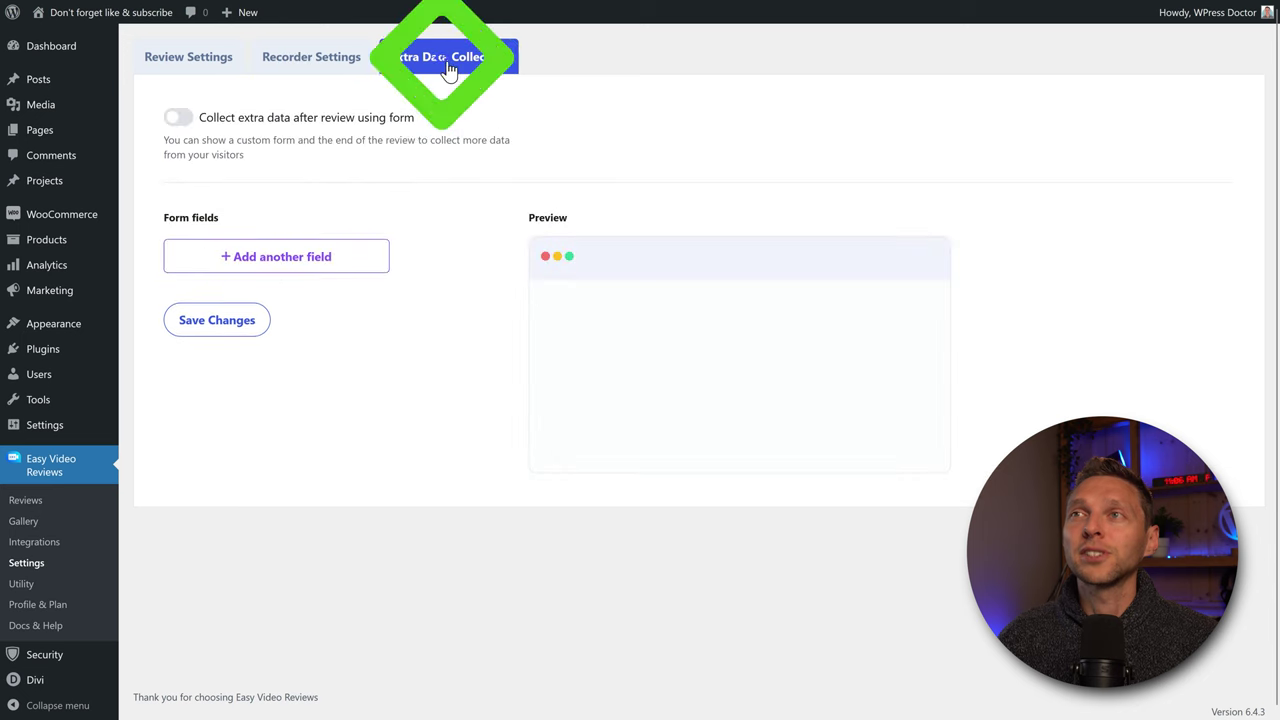
pyautogui.click(180, 118)
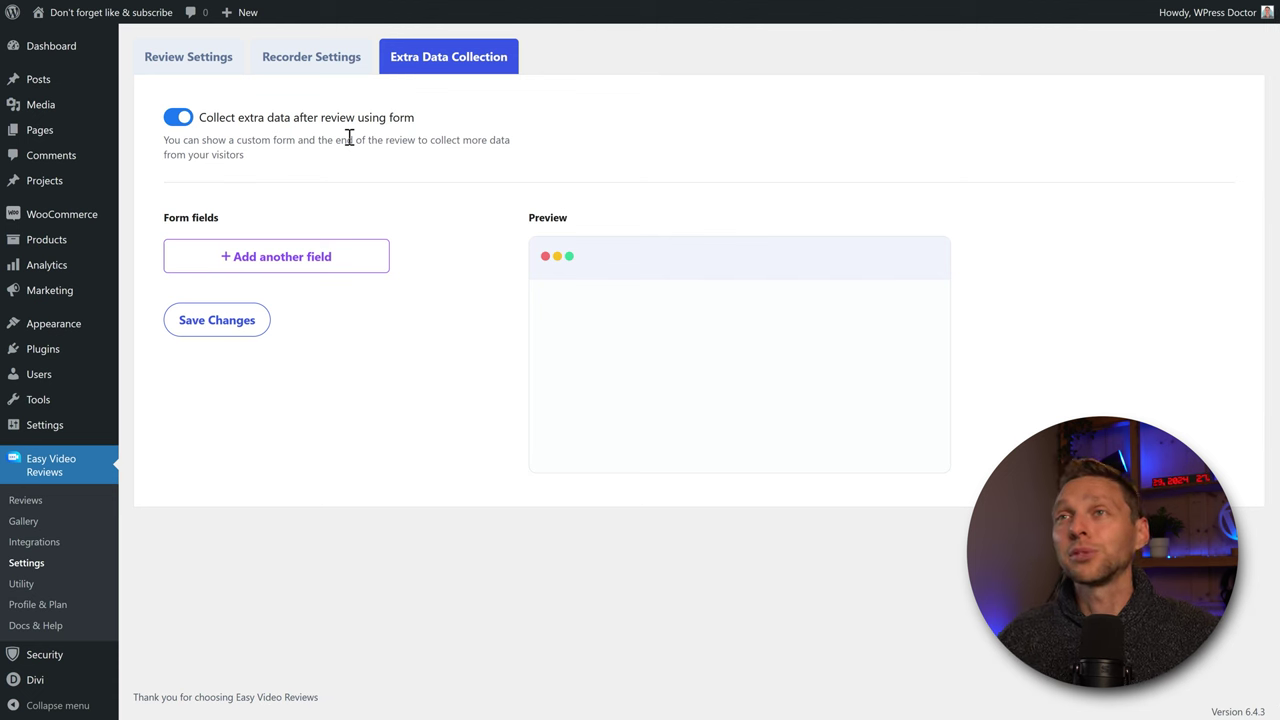
pyautogui.click(287, 262)
pyautogui.scroll(-2, 293, 418)
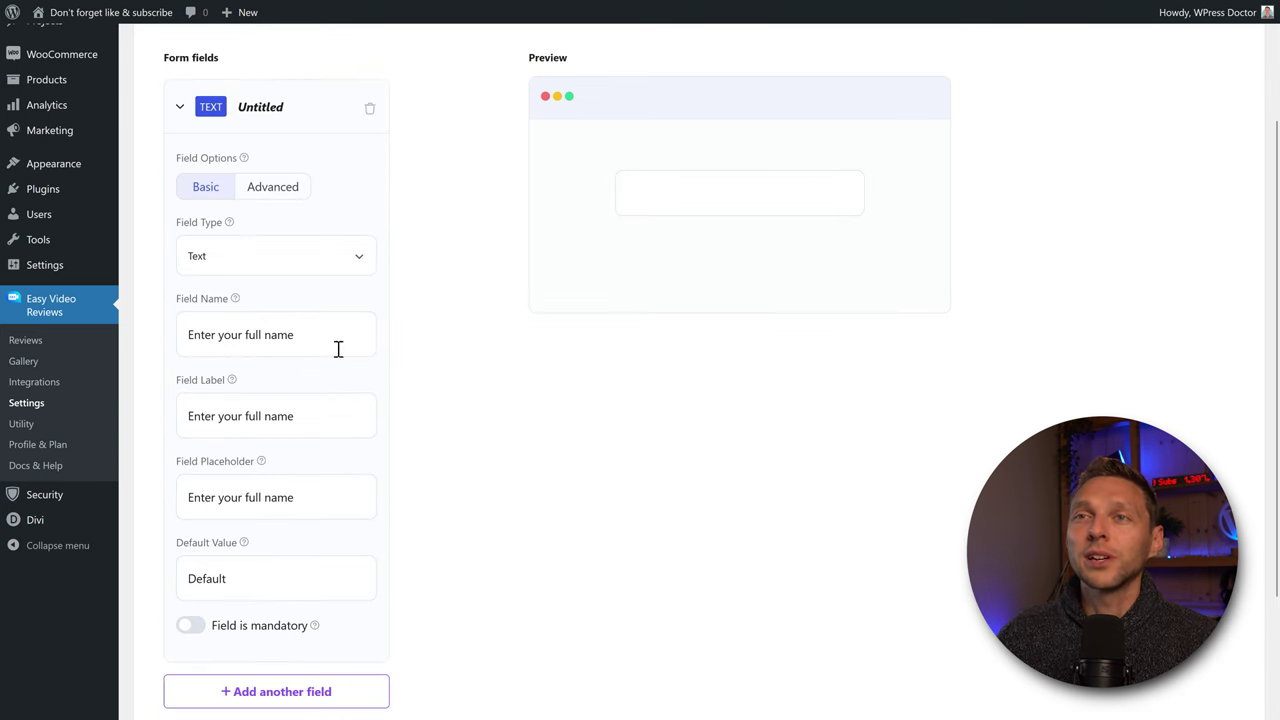
pyautogui.click(319, 334)
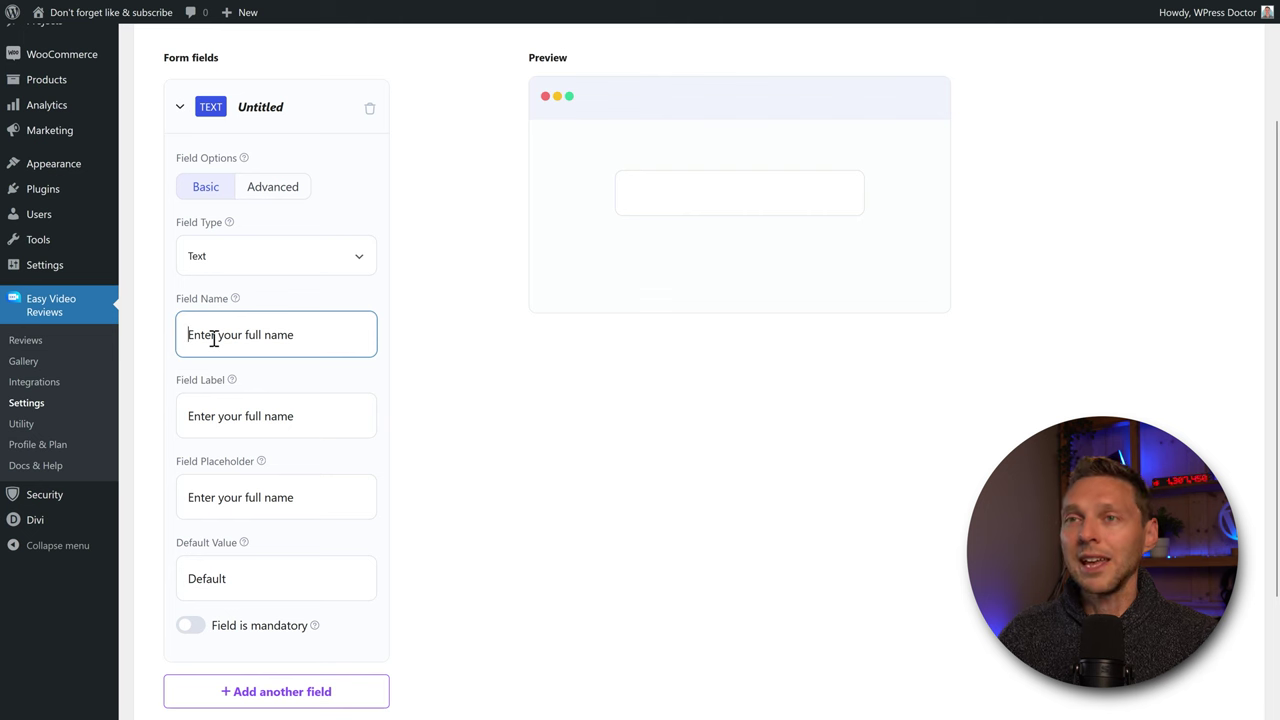
pyautogui.write('Name:')
pyautogui.press('Tab')
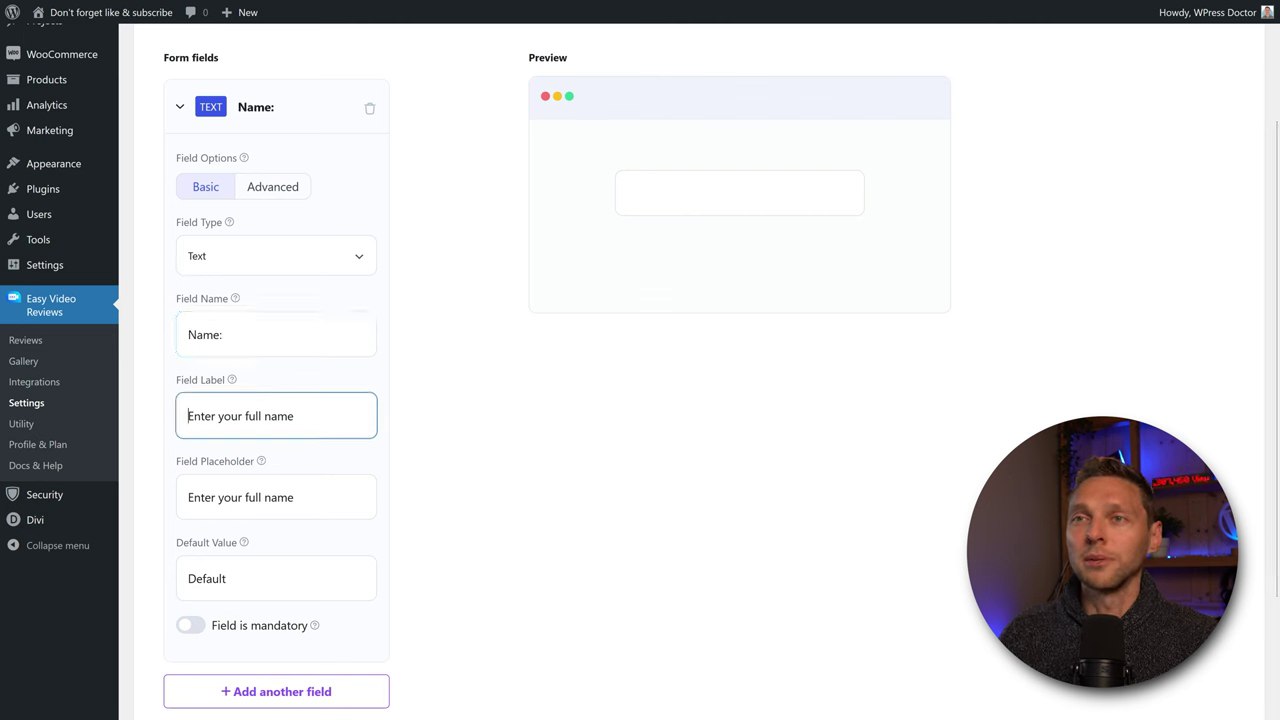
pyautogui.write('Name:')
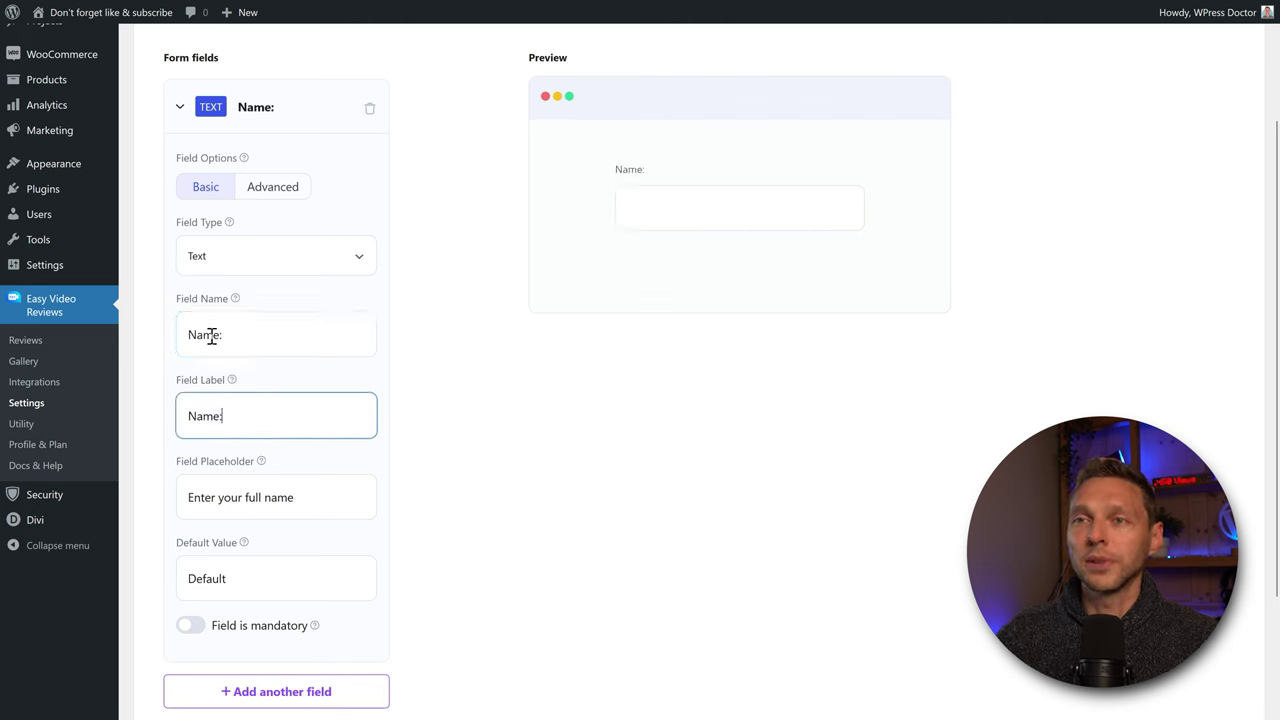
pyautogui.click(315, 504)
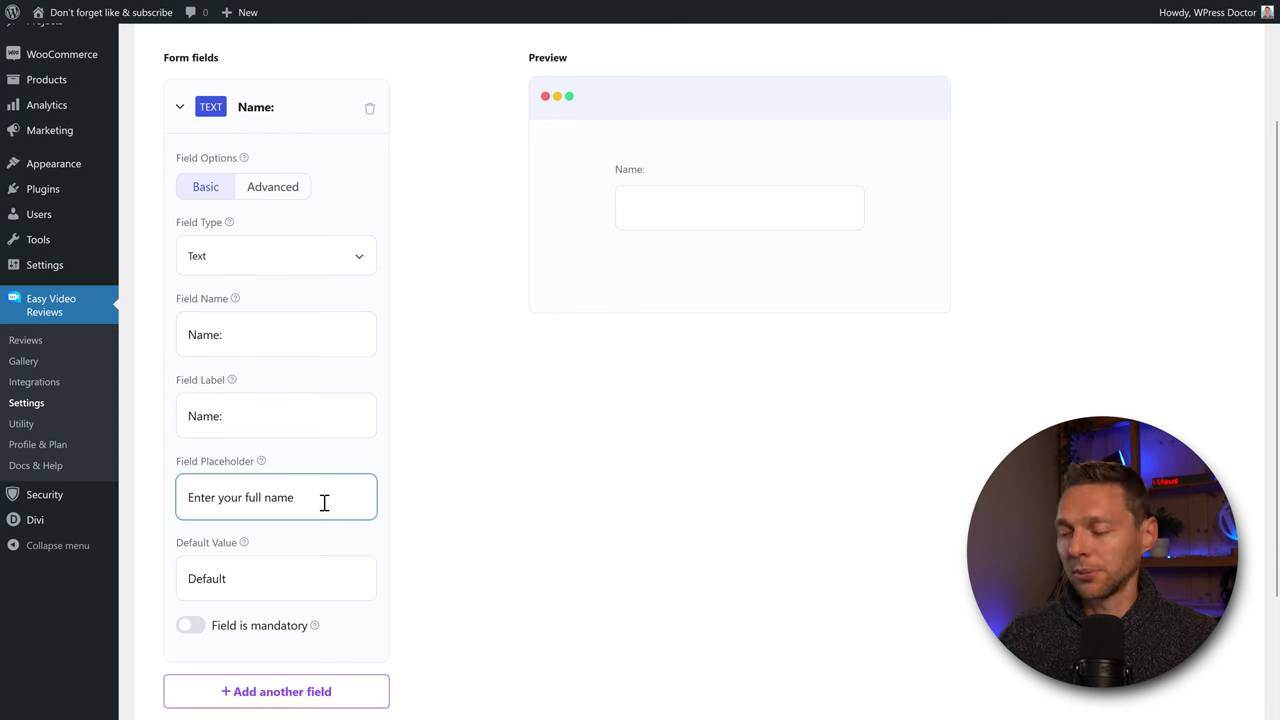
pyautogui.write('Nam')
pyautogui.press('BackSpace')
pyautogui.press('BackSpace')
pyautogui.press('BackSpace')
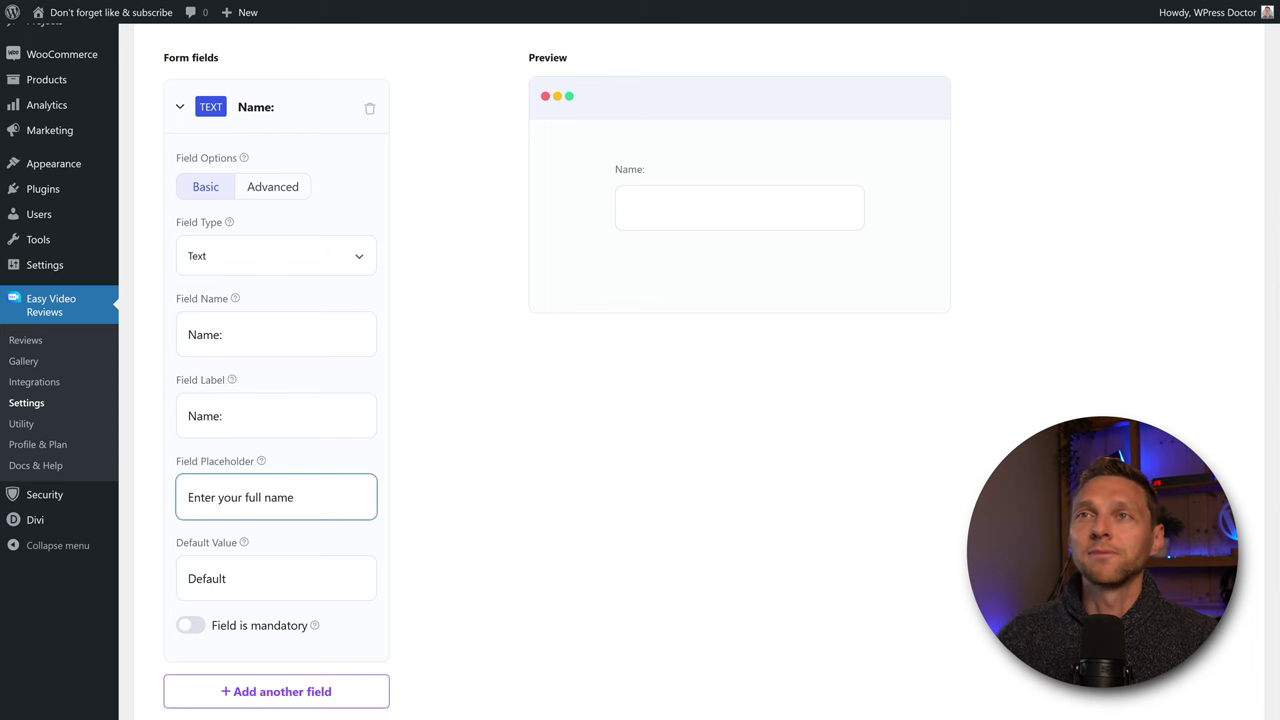
# Step: Make the "Name:" form field mandatory
pyautogui.click(491, 506)
pyautogui.scroll(-2, 450, 465)
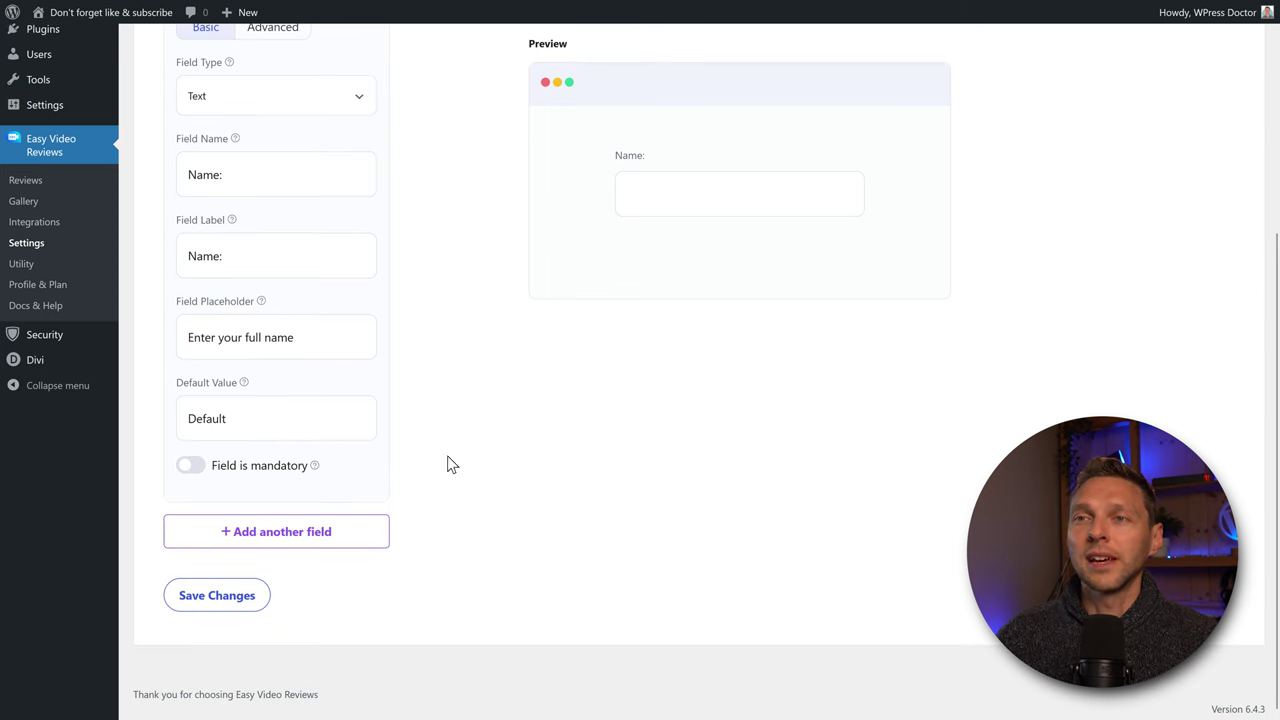
pyautogui.click(224, 418)
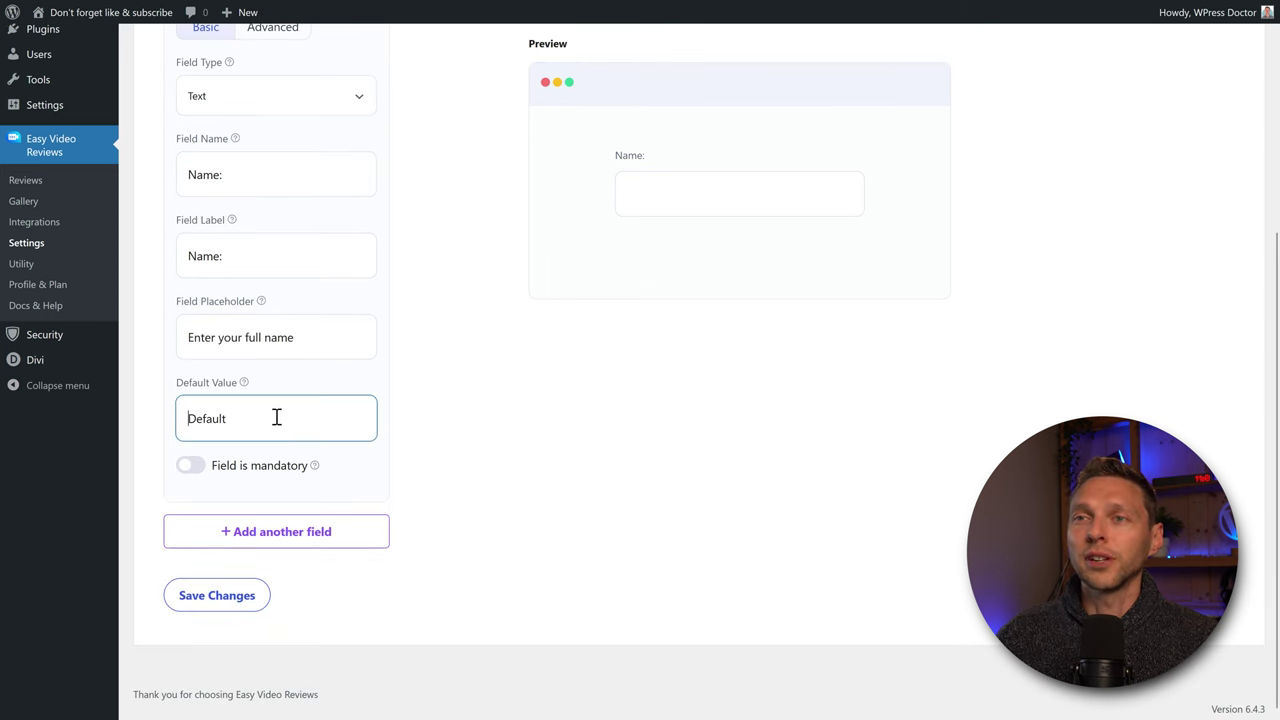
pyautogui.click(190, 466)
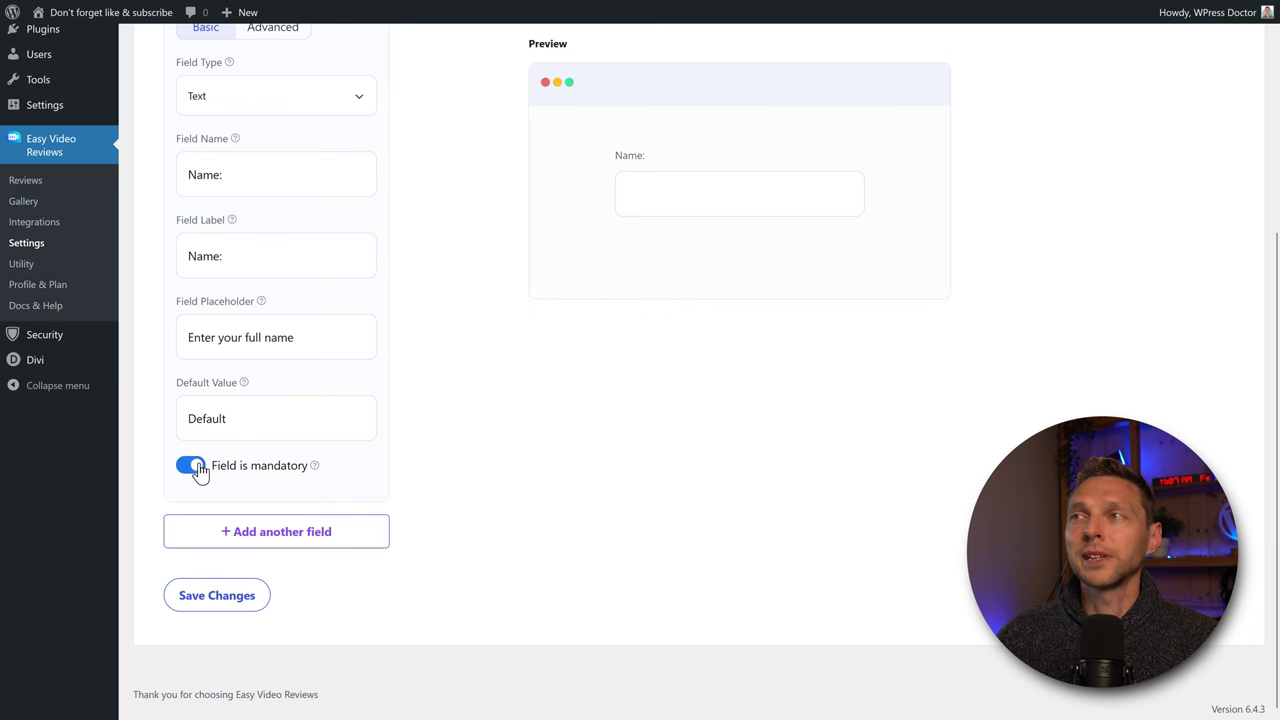
# Step: Add a second form field and set its field type to Select
pyautogui.click(254, 532)
pyautogui.scroll(-3, 292, 570)
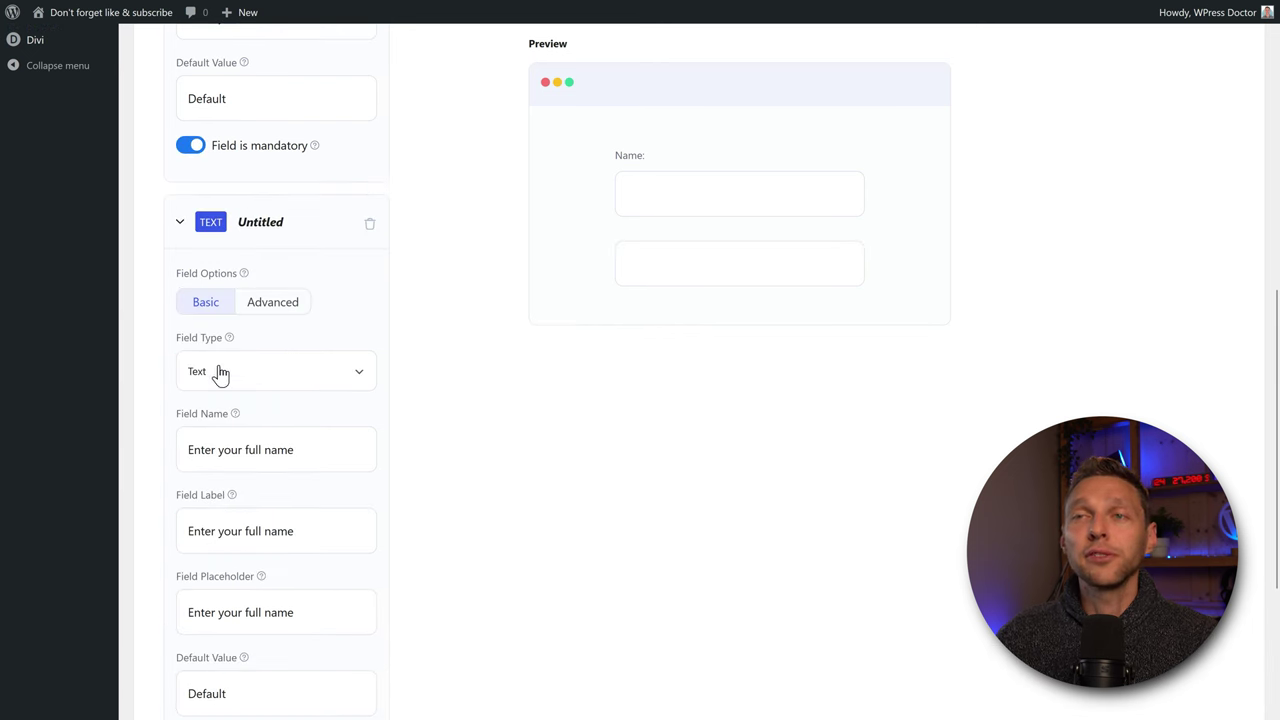
pyautogui.click(250, 387)
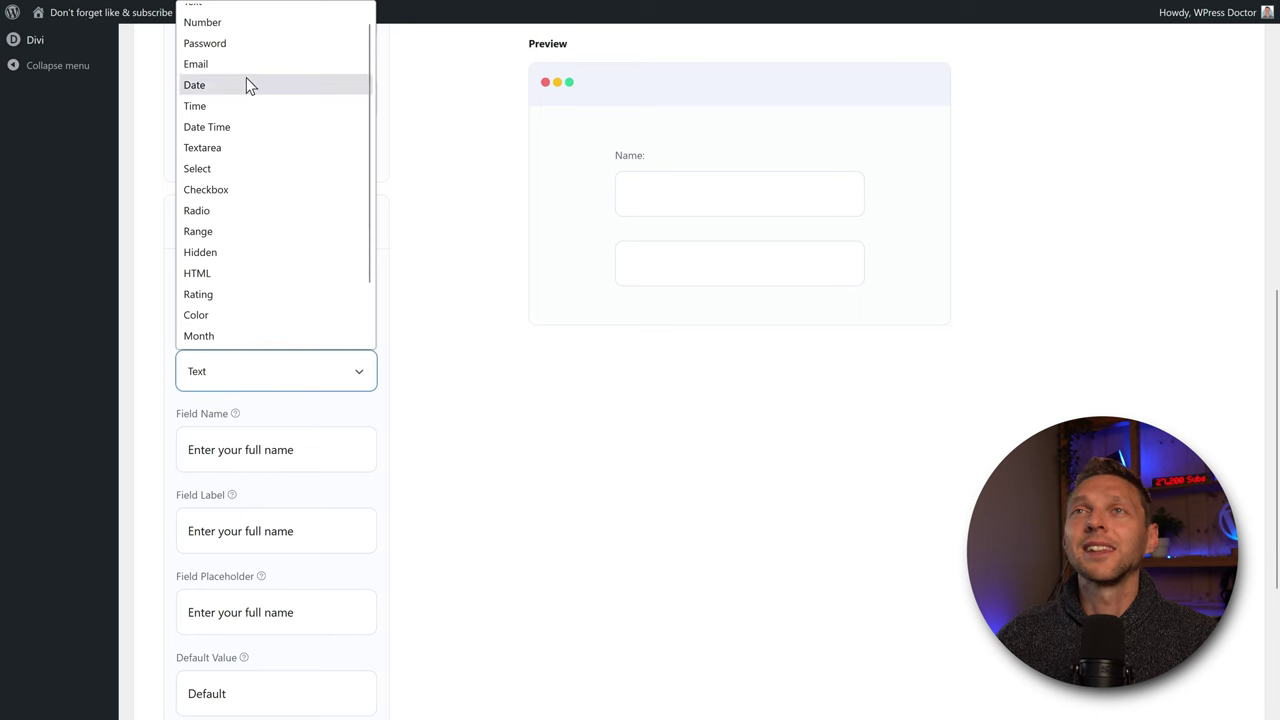
pyautogui.scroll(-2, 367, 67)
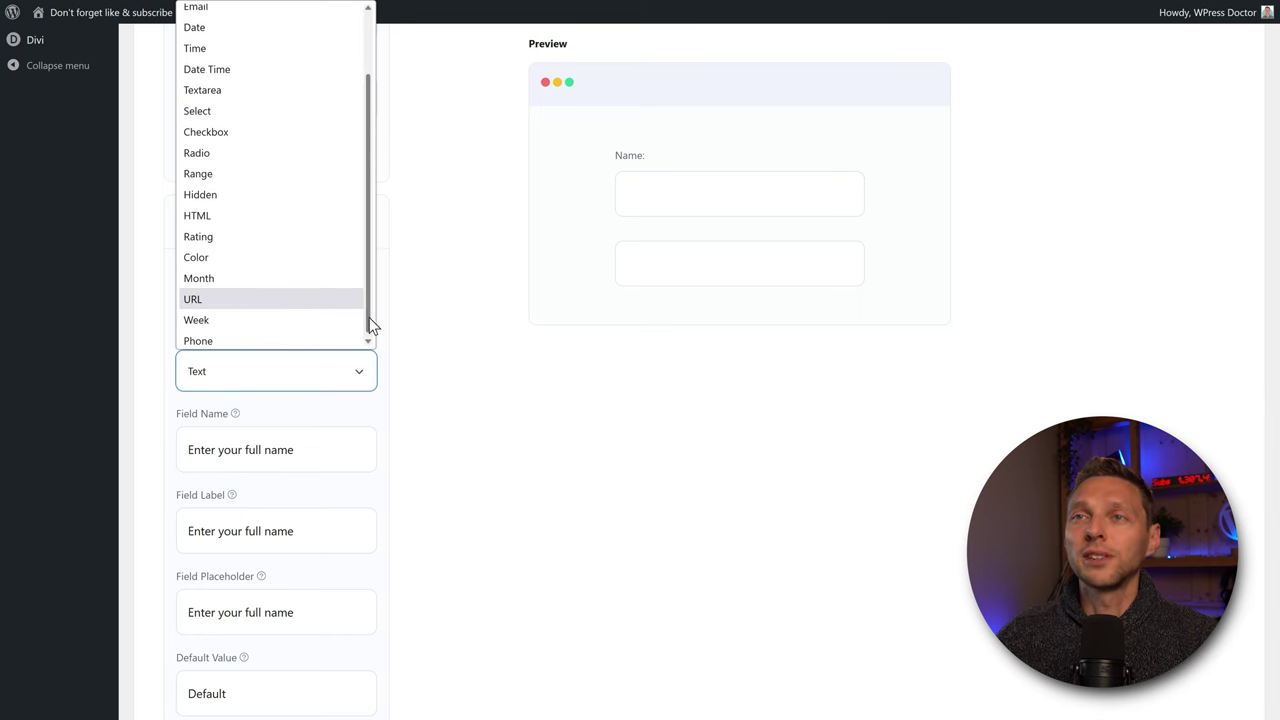
pyautogui.moveTo(369, 326); pyautogui.dragTo(365, 265)
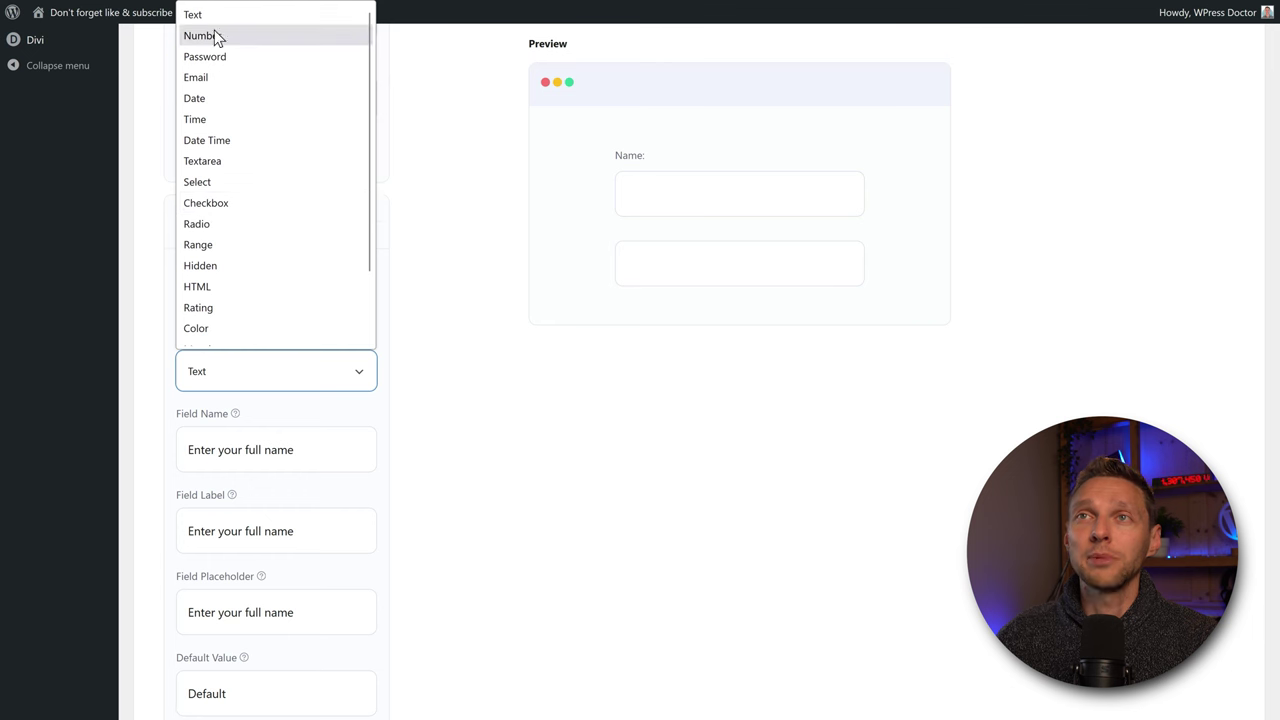
pyautogui.click(220, 188)
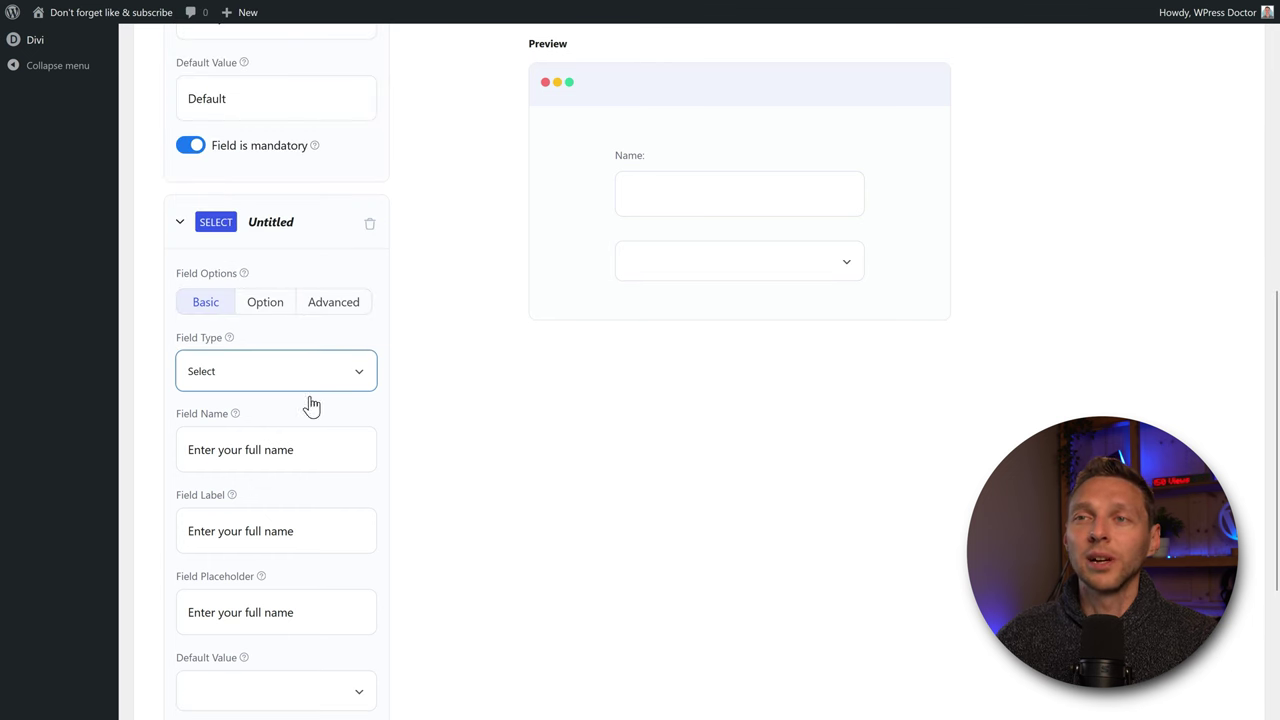
# Step: Name the Select field "product" and label it "What product did you review?"
pyautogui.click(322, 450)
pyautogui.write('Wh')
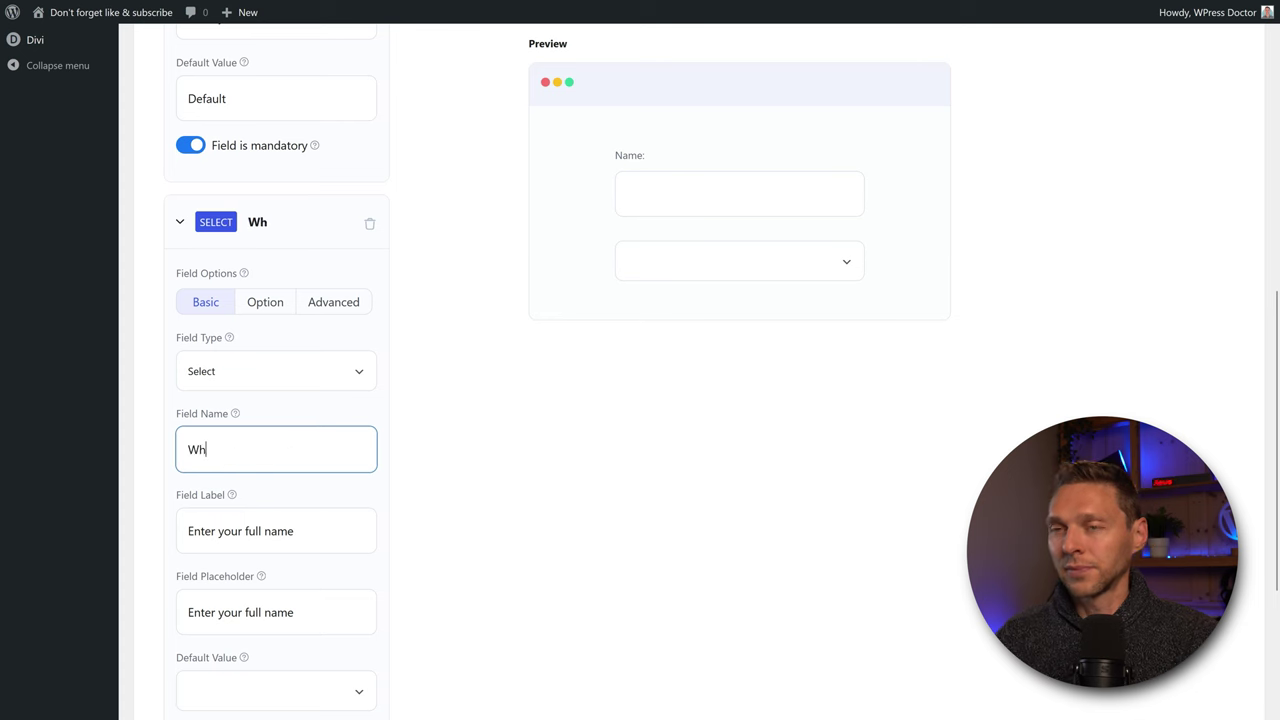
pyautogui.press('BackSpace')
pyautogui.press('BackSpace')
pyautogui.press('BackSpace')
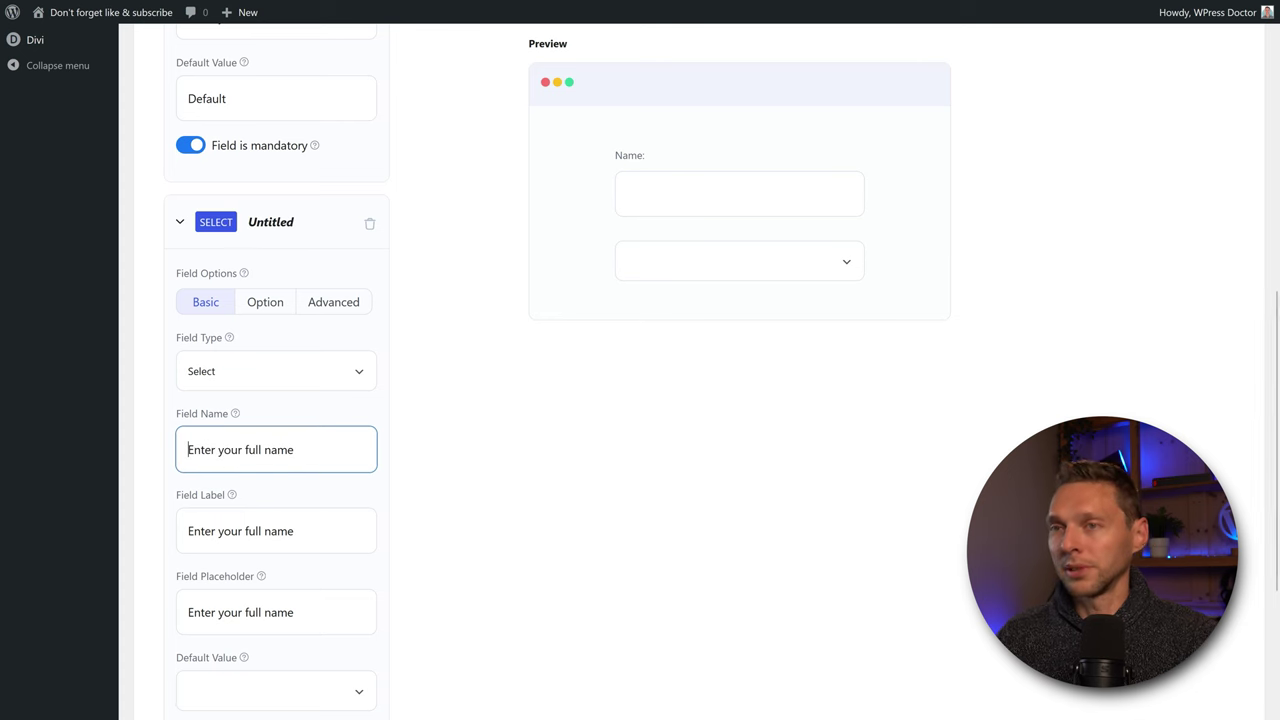
pyautogui.write('product')
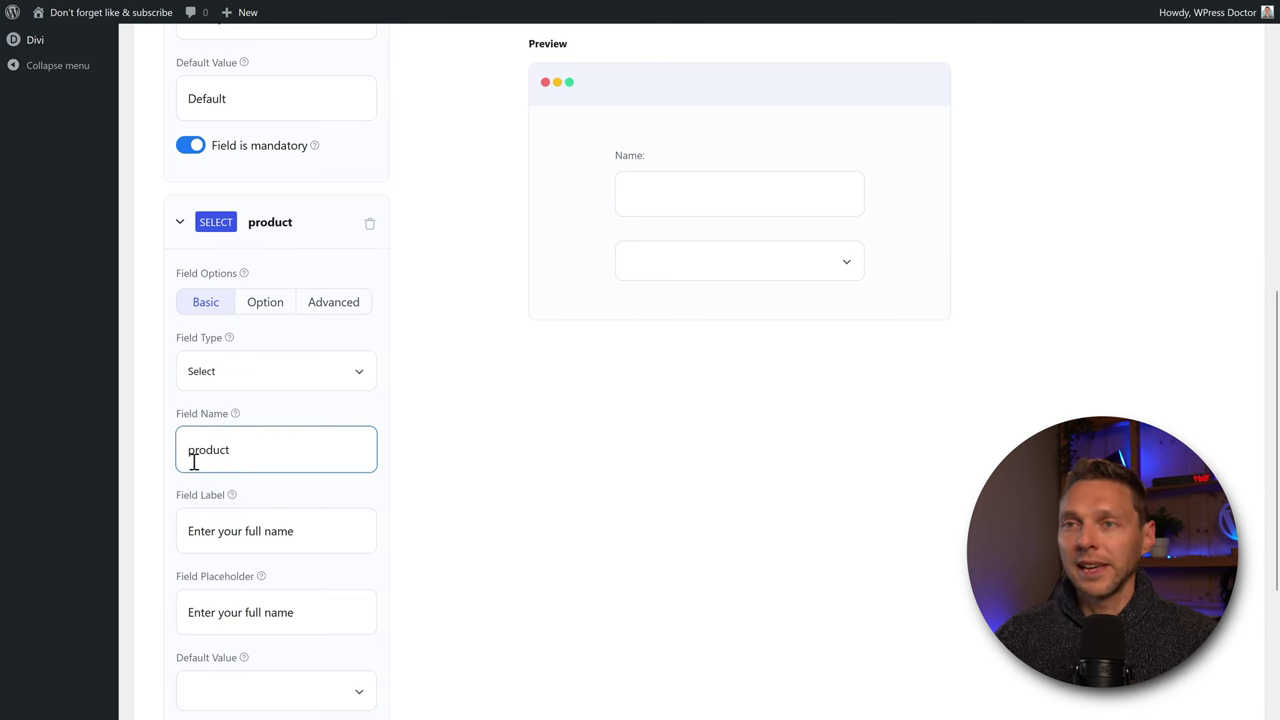
pyautogui.click(250, 530)
pyautogui.write('What product did you review?')
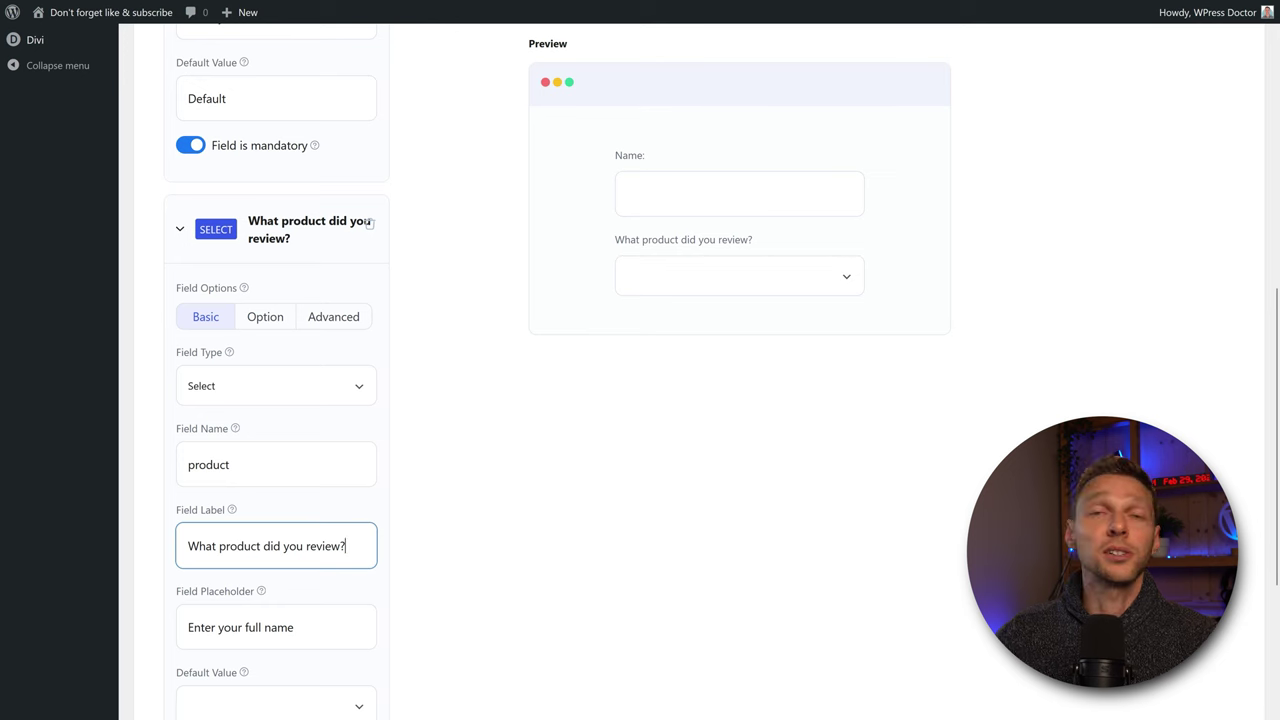
# Step: Add a selection option labelled "Protein shake strawberry" with the value "strawberry" to the product Select field
pyautogui.scroll(-3, 405, 540)
pyautogui.click(222, 450)
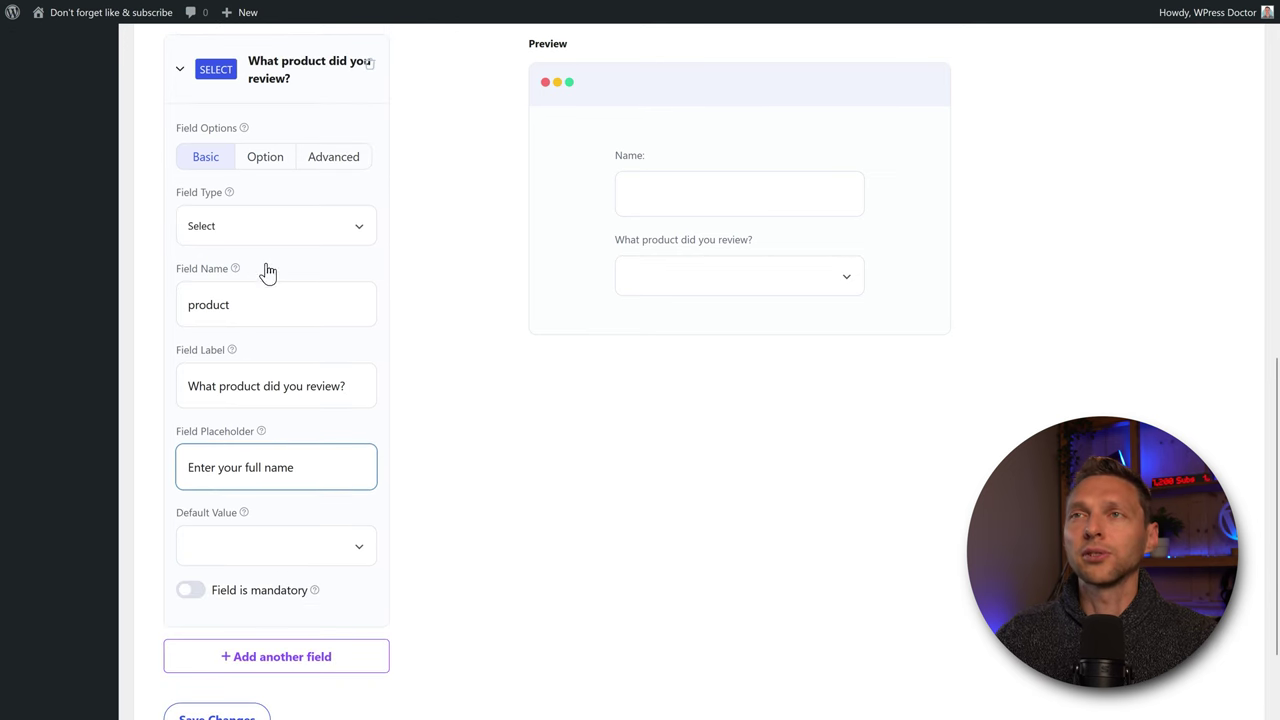
pyautogui.click(265, 165)
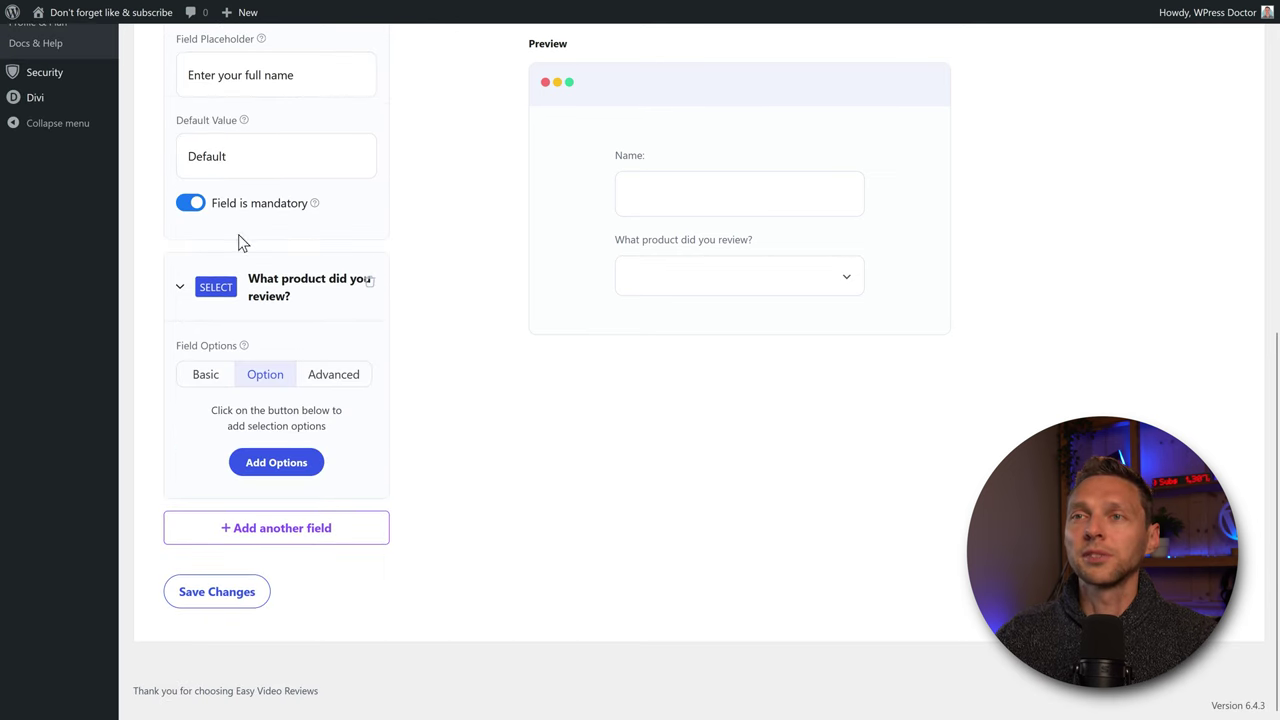
pyautogui.click(279, 463)
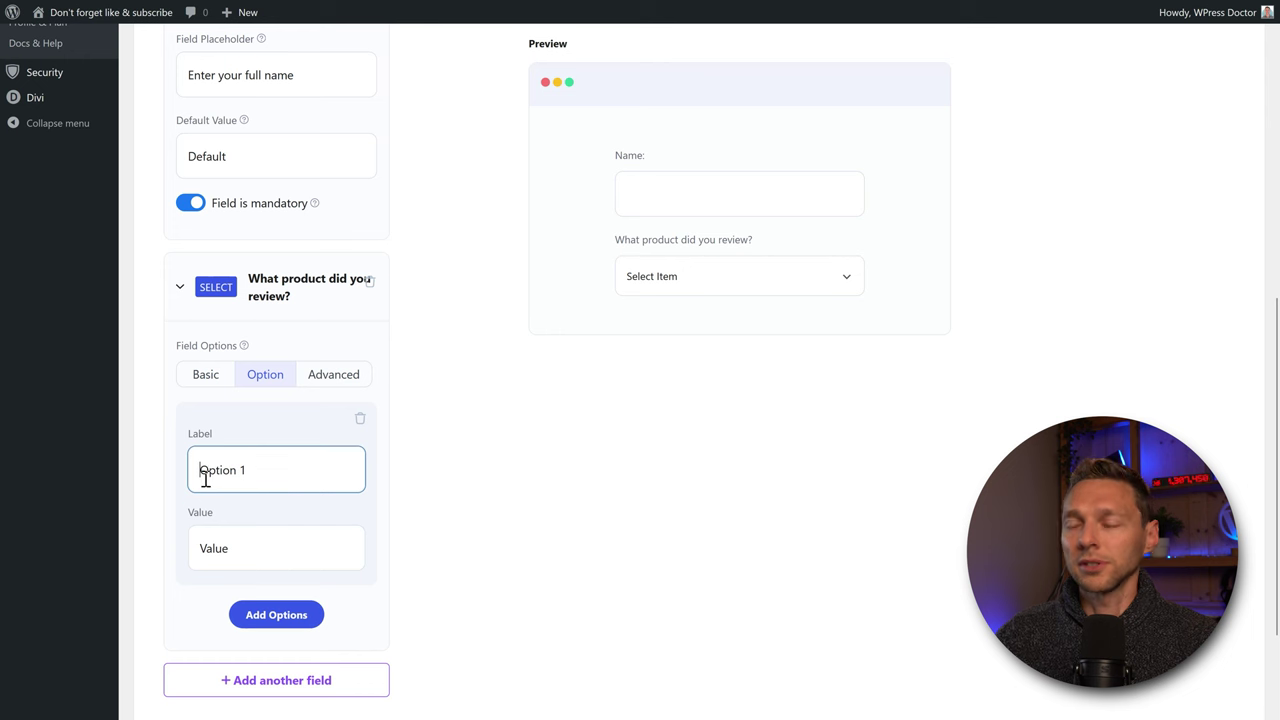
pyautogui.write('Protein shake strawberry')
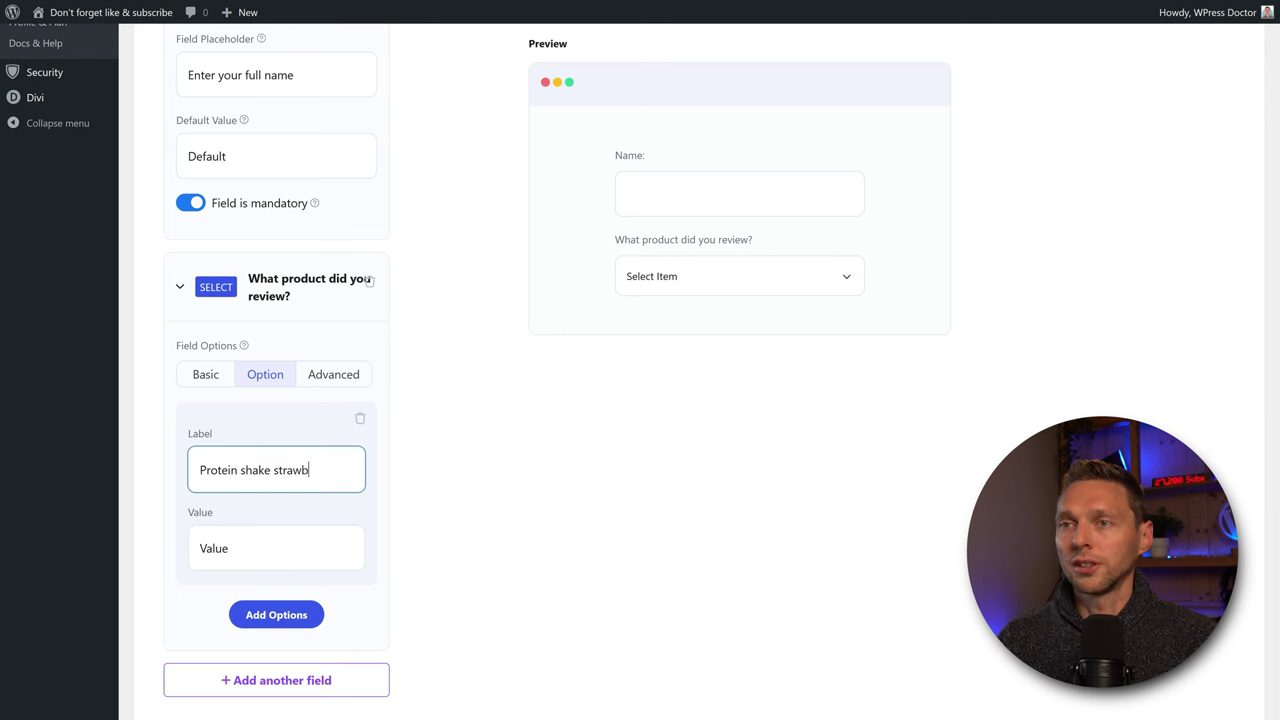
pyautogui.hotkey('ctrl', 'a')
pyautogui.hotkey('ctrl', 'c')
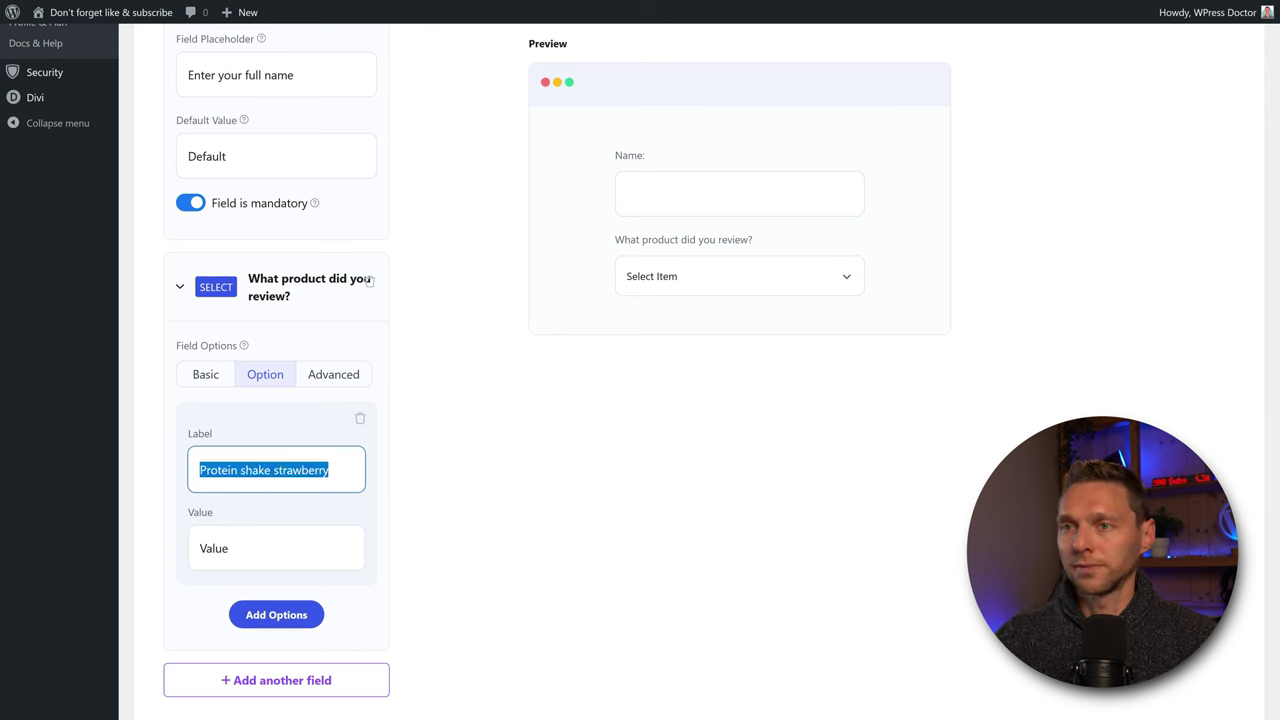
pyautogui.click(238, 547)
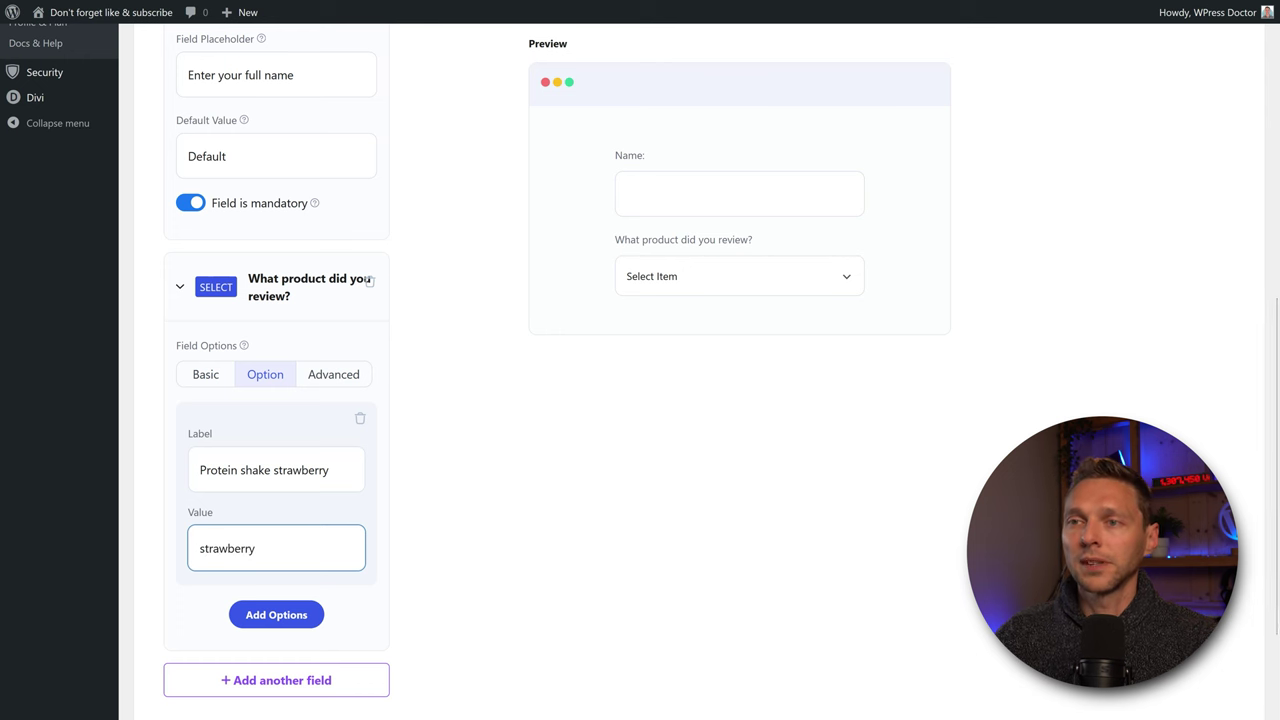
# Step: Add a second selection option labelled "Protein shake banana" with the value "Banana"
pyautogui.click(262, 614)
pyautogui.hotkey('ctrl', 'a')
pyautogui.hotkey('ctrl', 'v')
pyautogui.scroll(-2, 296, 665)
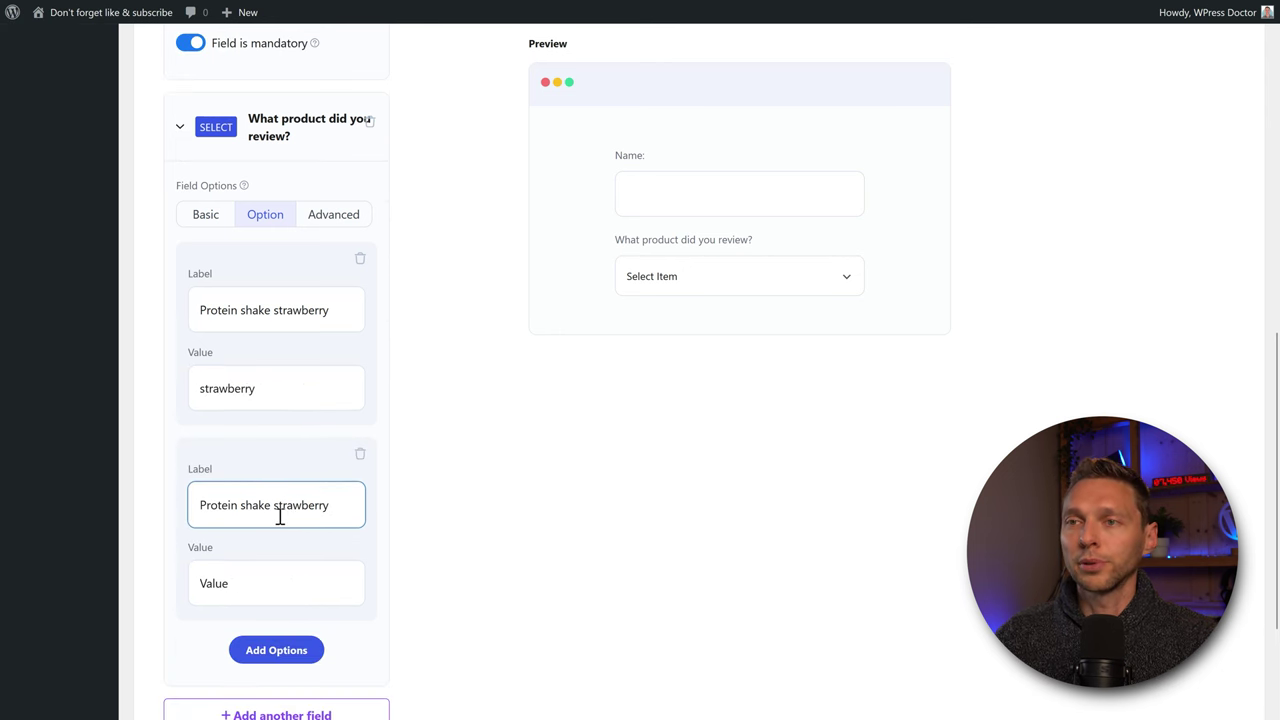
pyautogui.moveTo(274, 505); pyautogui.dragTo(344, 516)
pyautogui.write('banana')
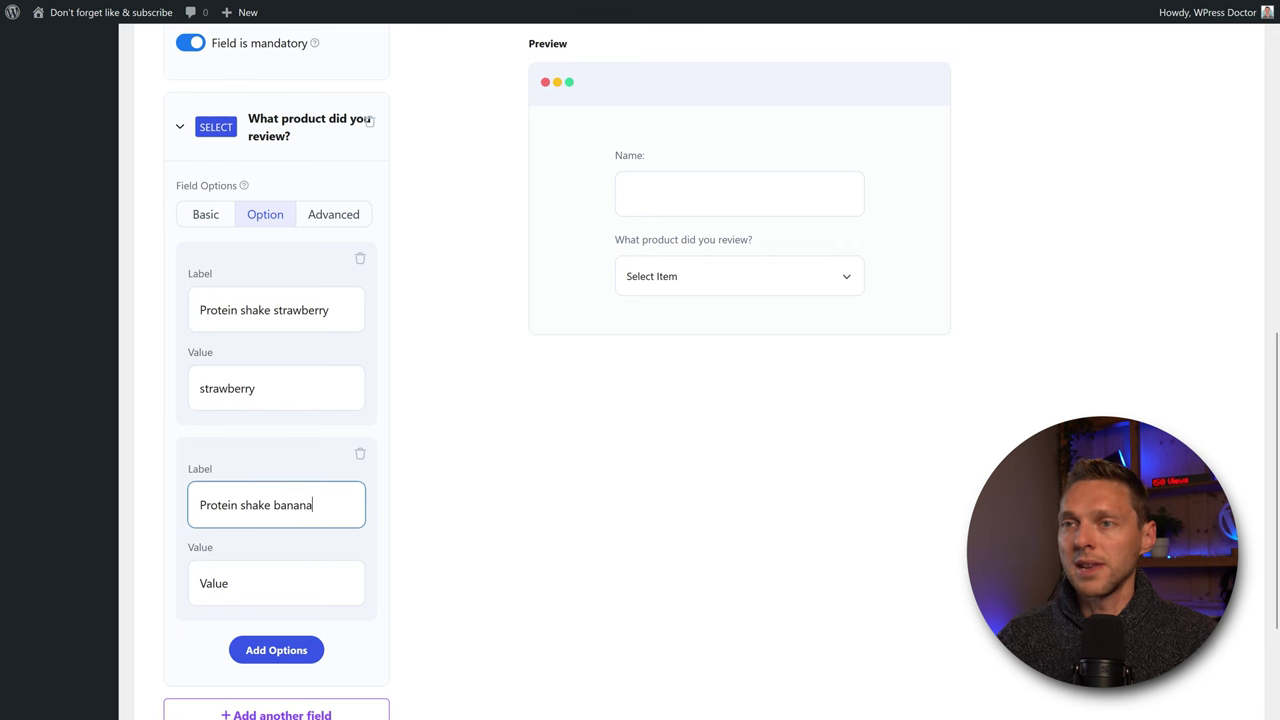
pyautogui.click(275, 582)
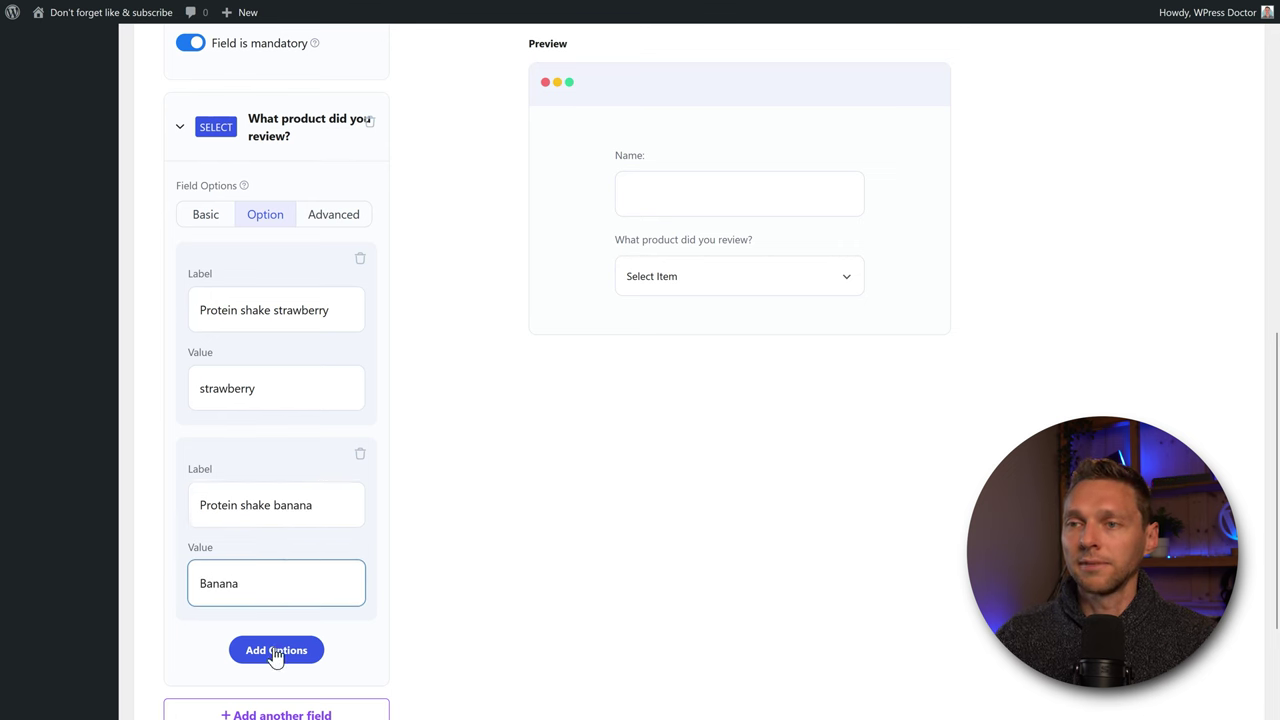
# Step: Collapse the Name and product form fields and save the extra data collection settings
pyautogui.scroll(4, 515, 478)
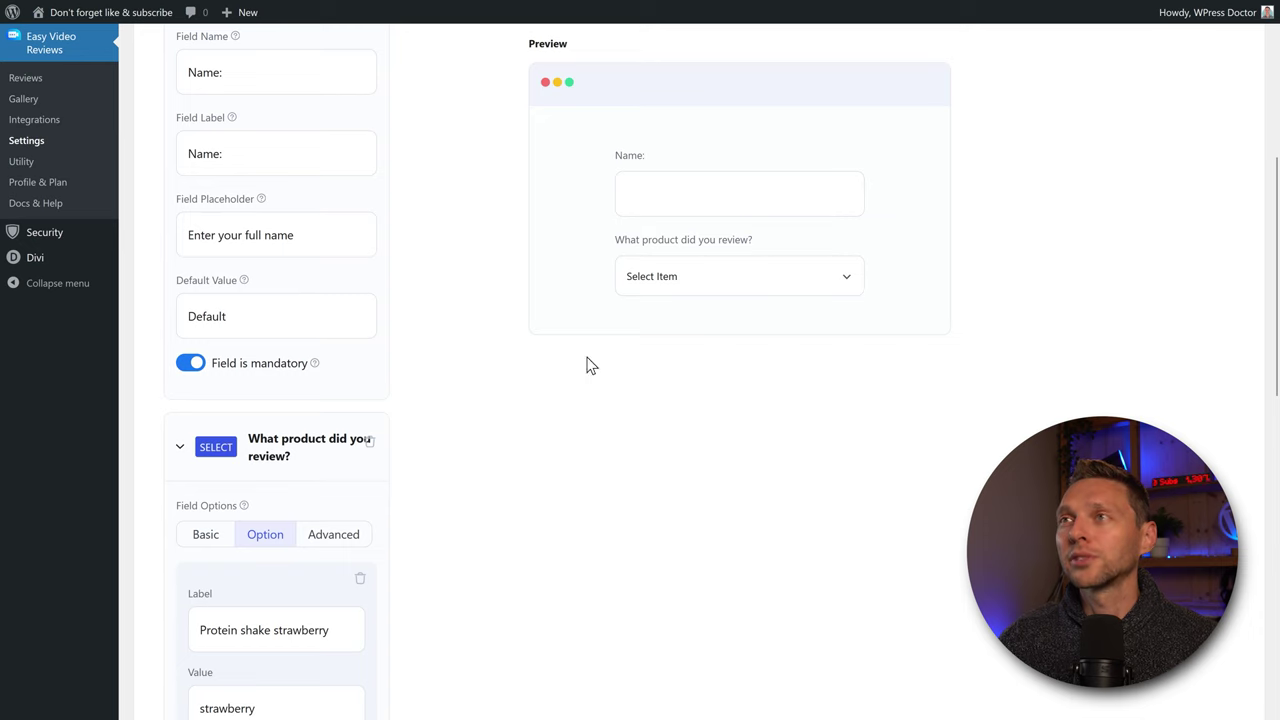
pyautogui.scroll(5, 472, 389)
pyautogui.click(180, 269)
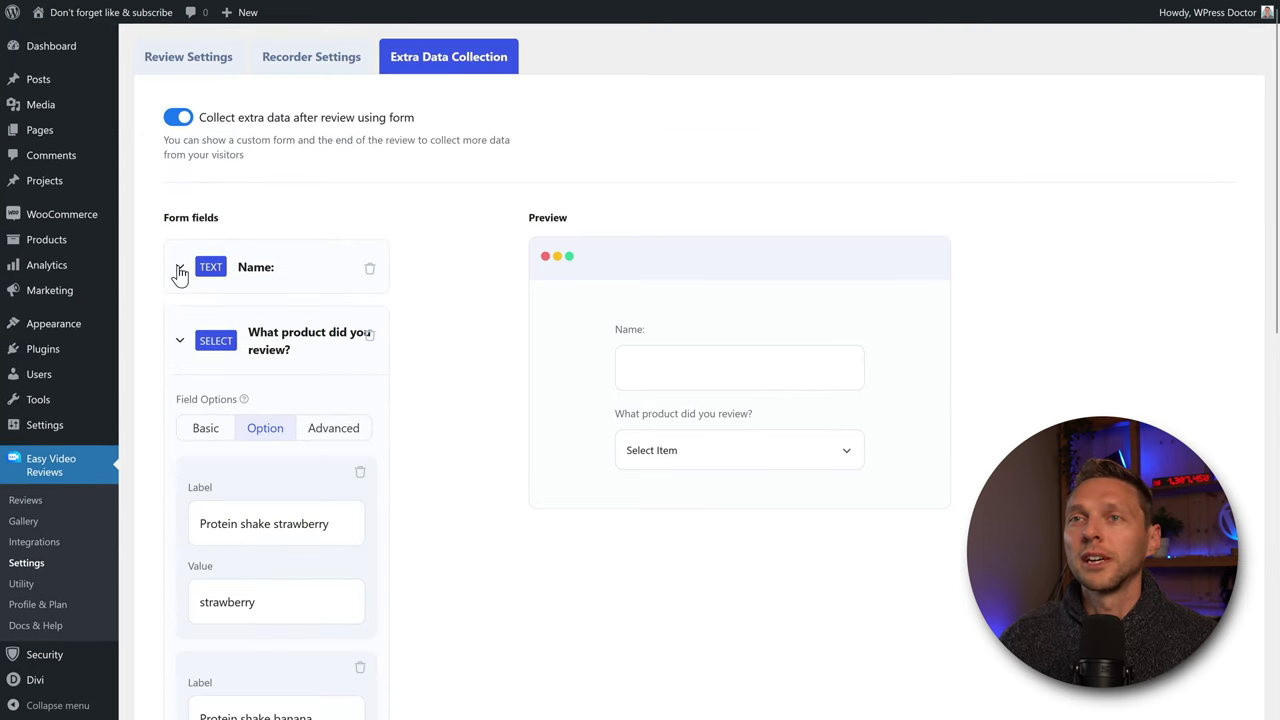
pyautogui.click(181, 344)
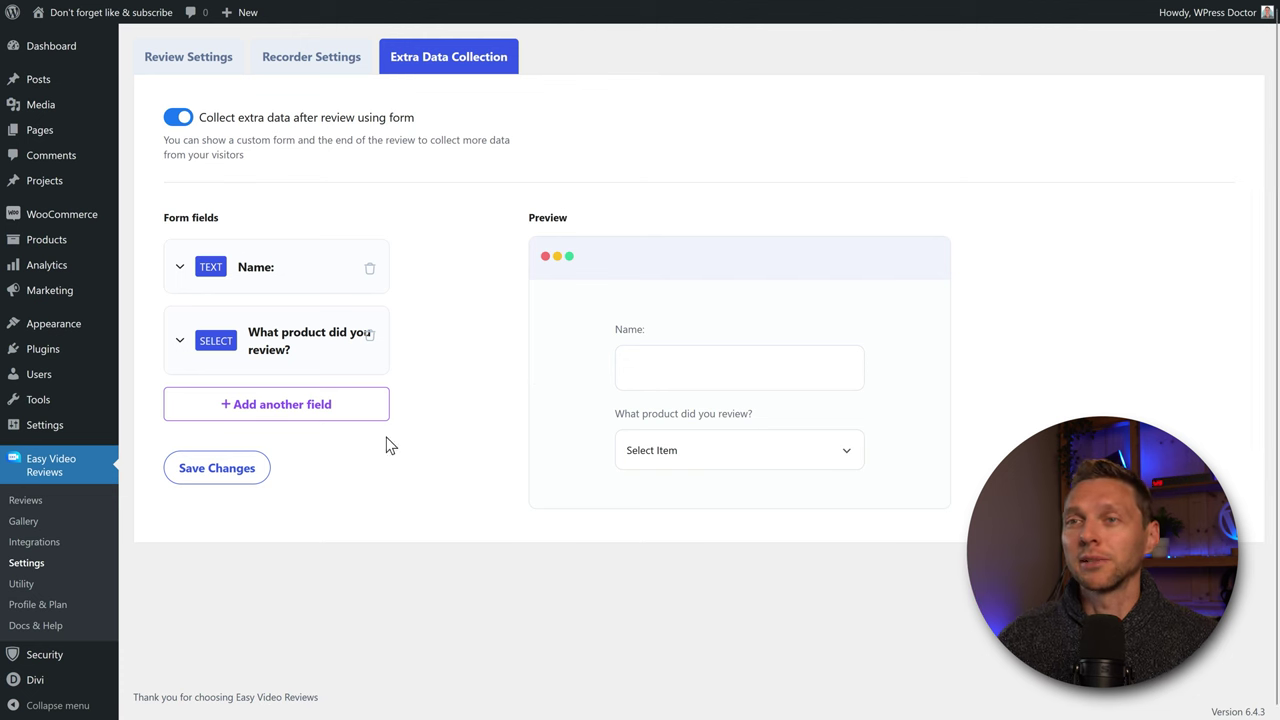
pyautogui.click(229, 486)
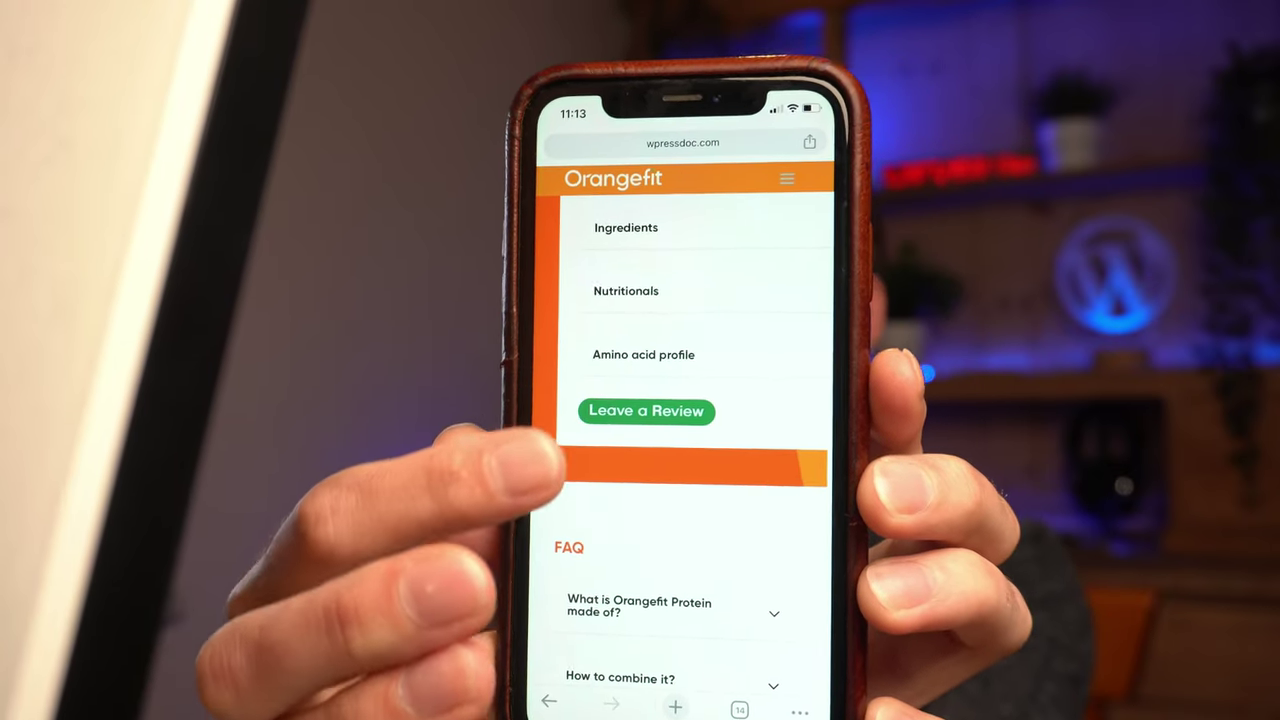
# Step: Switch to the Orangefit product page on the phone, leave a review by video, and start recording it with the front camera
pyautogui.click(659, 394)
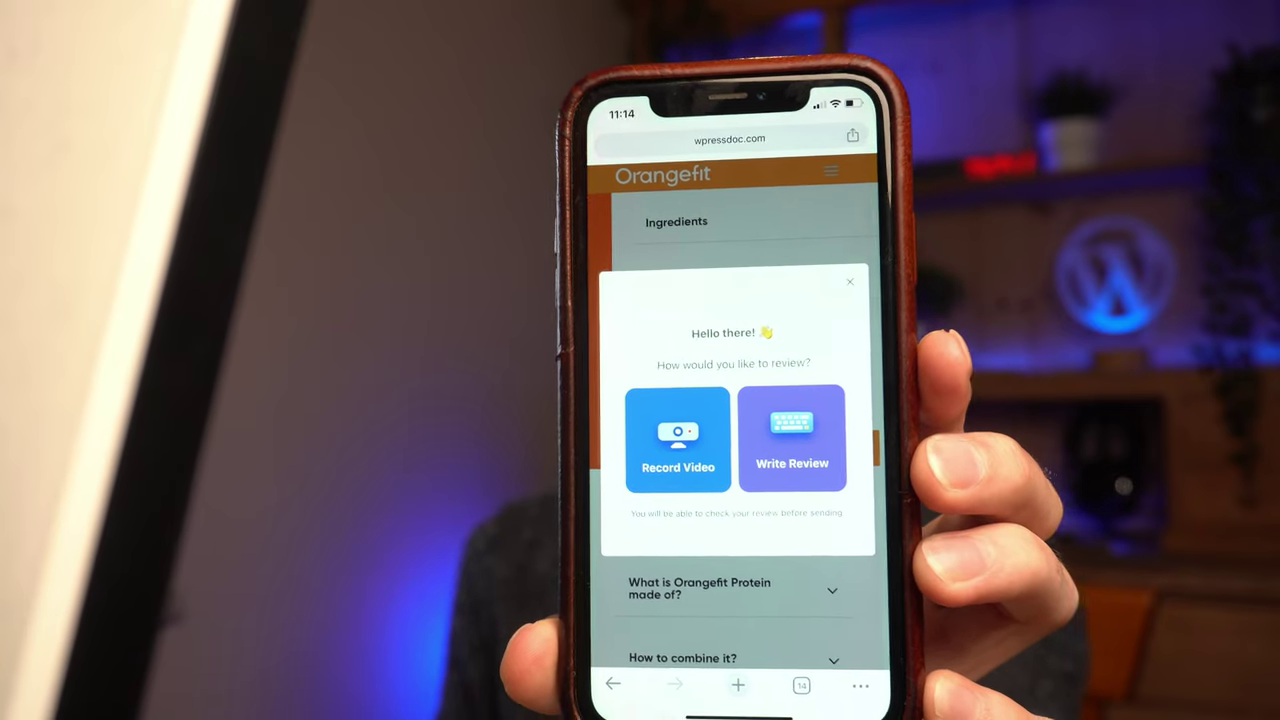
pyautogui.click(711, 435)
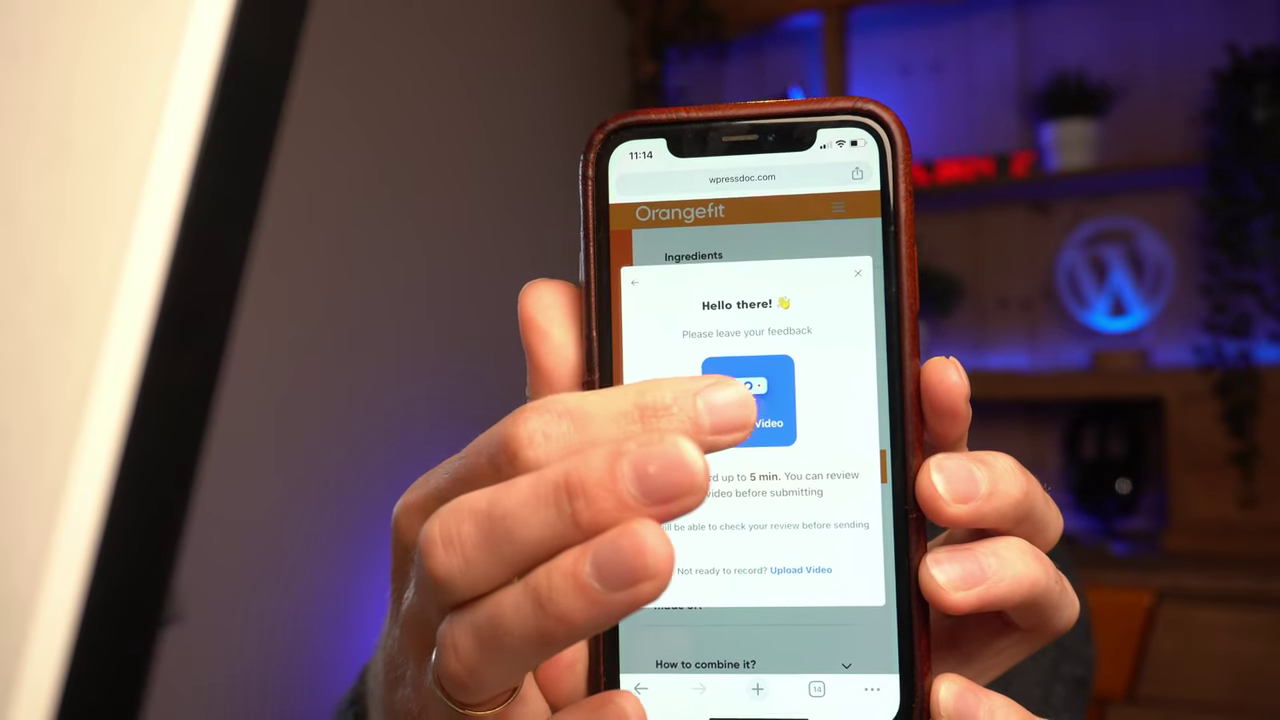
pyautogui.click(730, 405)
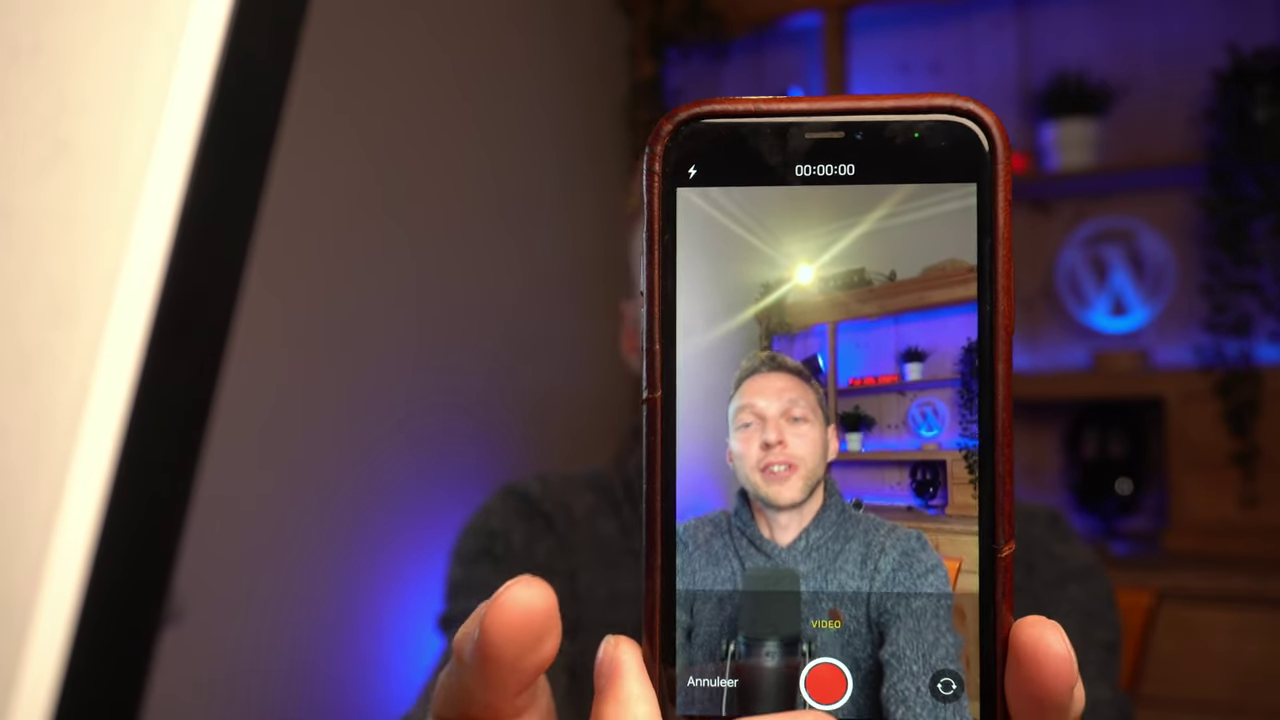
pyautogui.click(810, 678)
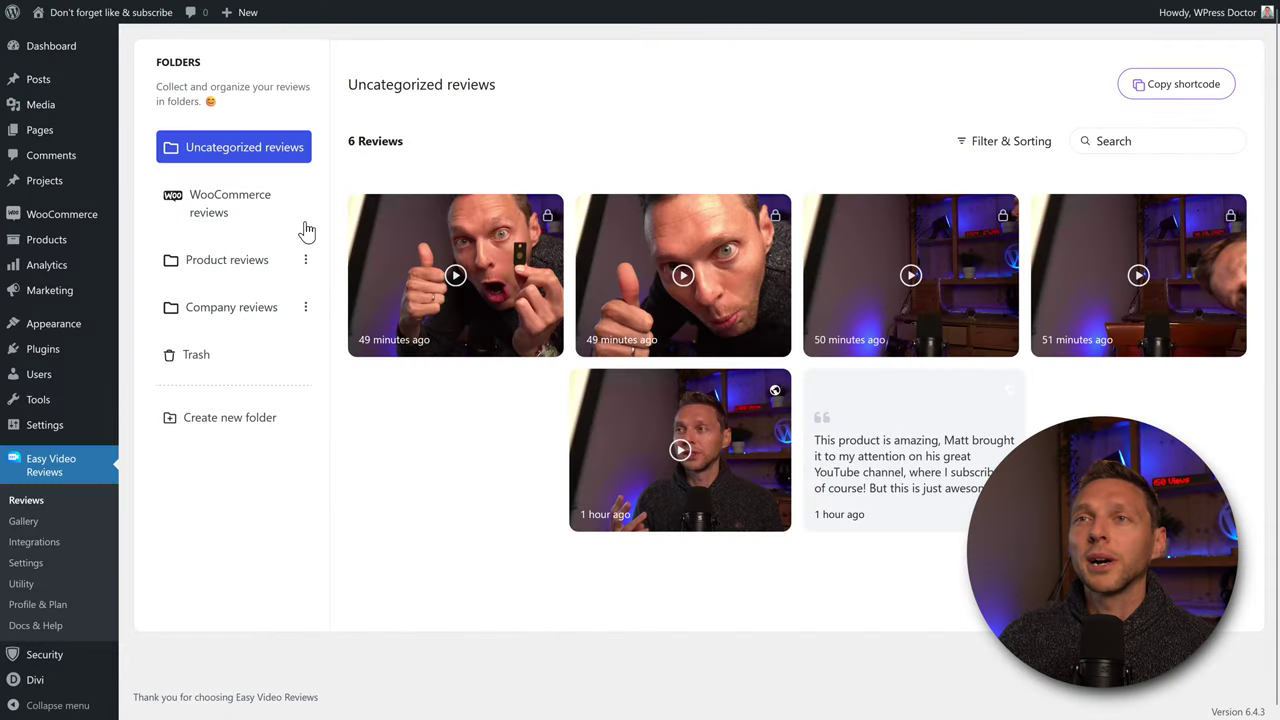
# Step: Play the video review in the Product reviews folder and close it
pyautogui.click(227, 268)
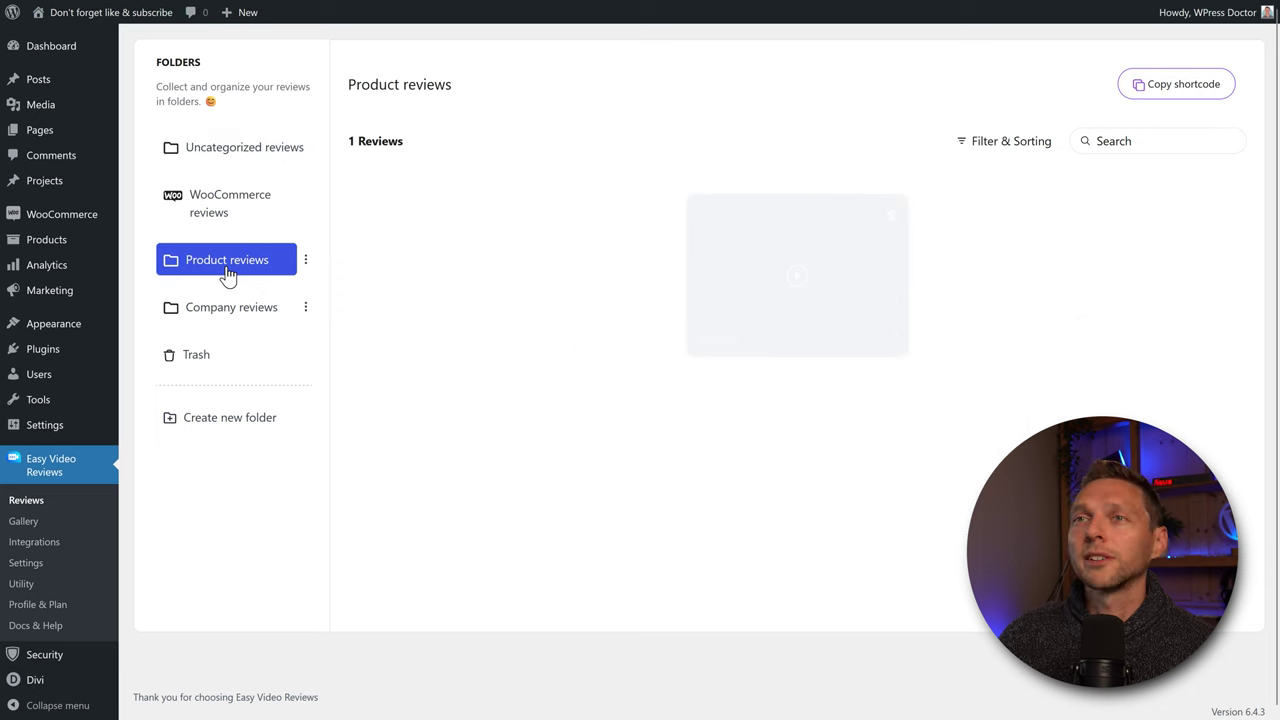
pyautogui.click(791, 276)
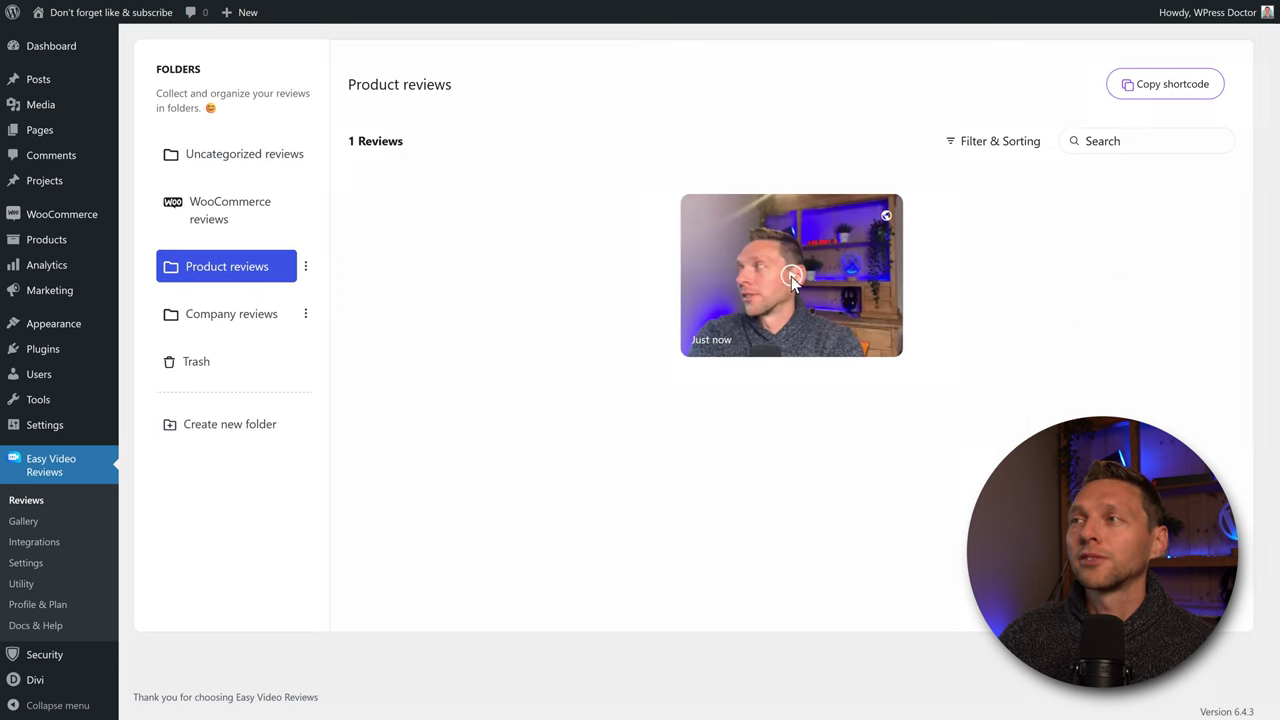
pyautogui.click(702, 394)
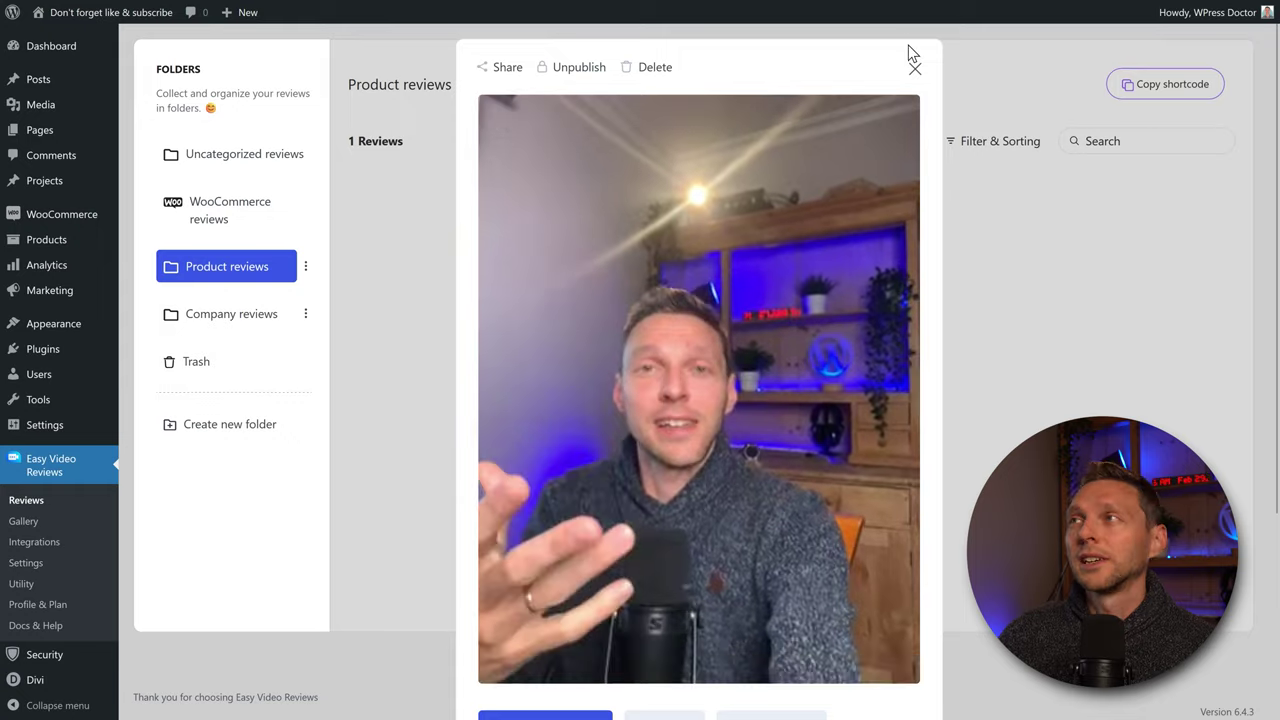
pyautogui.click(914, 68)
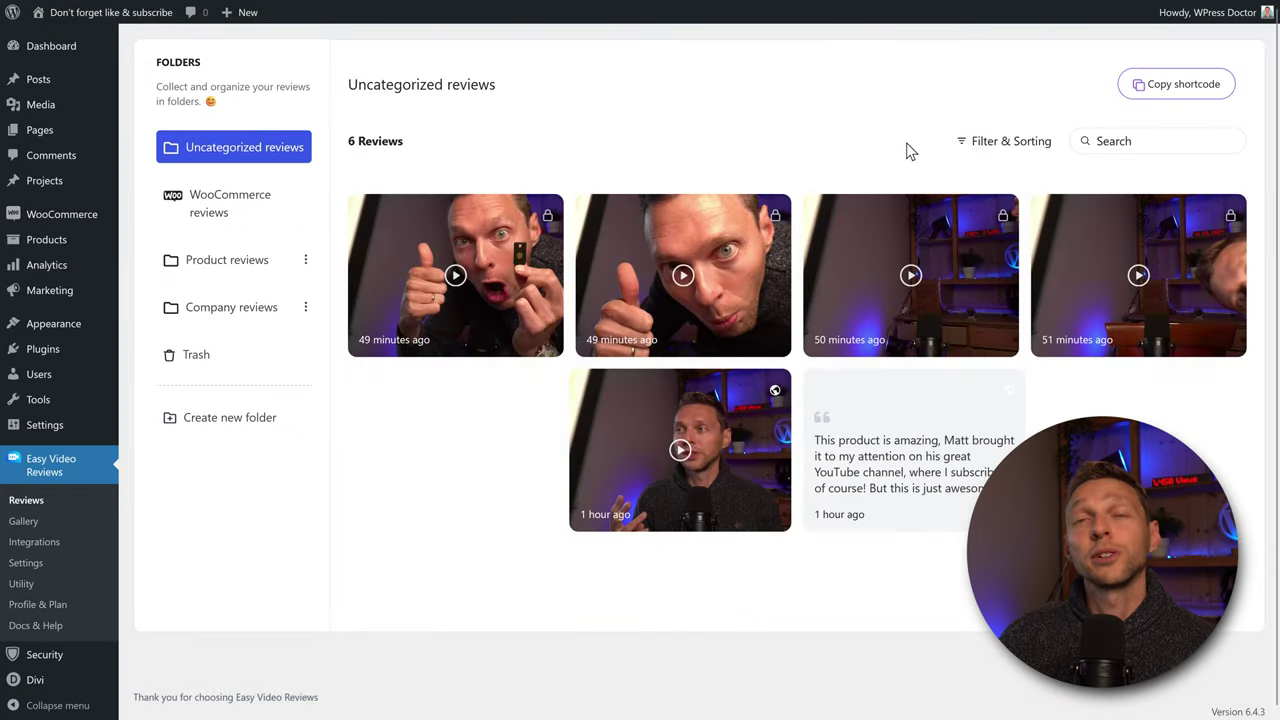
# Step: Open the second review in the Uncategorized reviews folder and save its video file to the computer
pyautogui.click(749, 268)
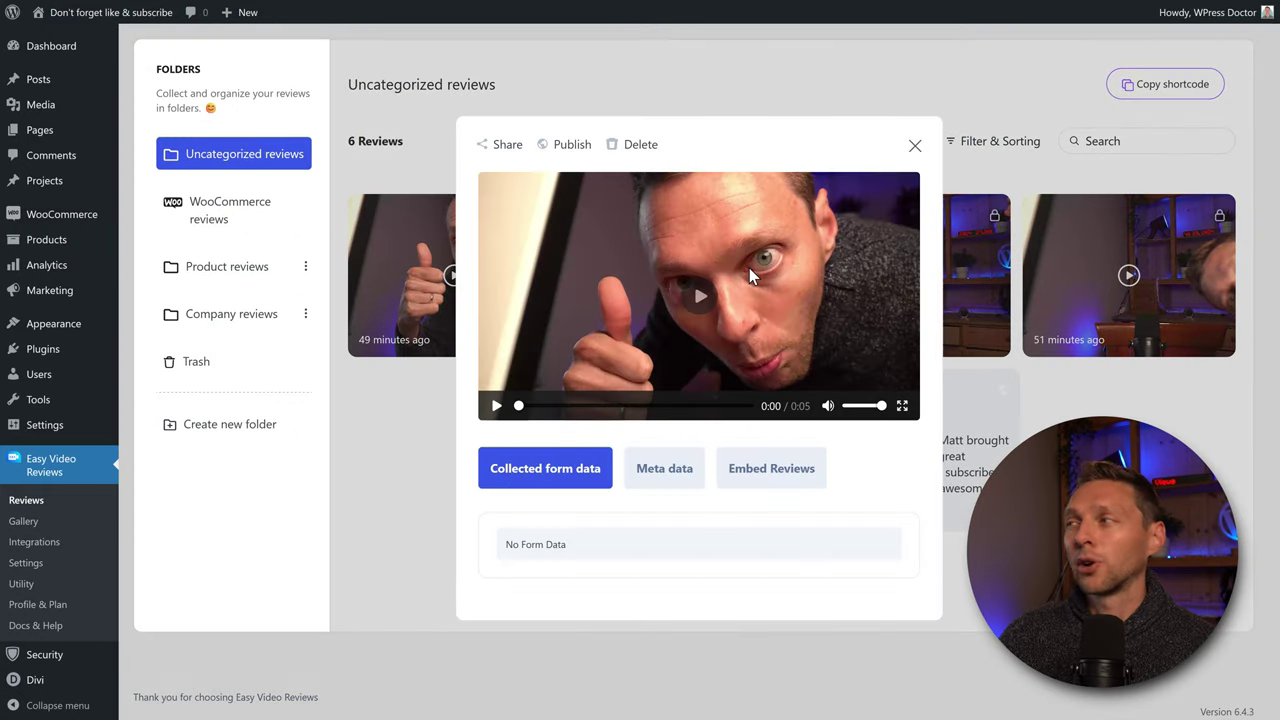
pyautogui.click(508, 148)
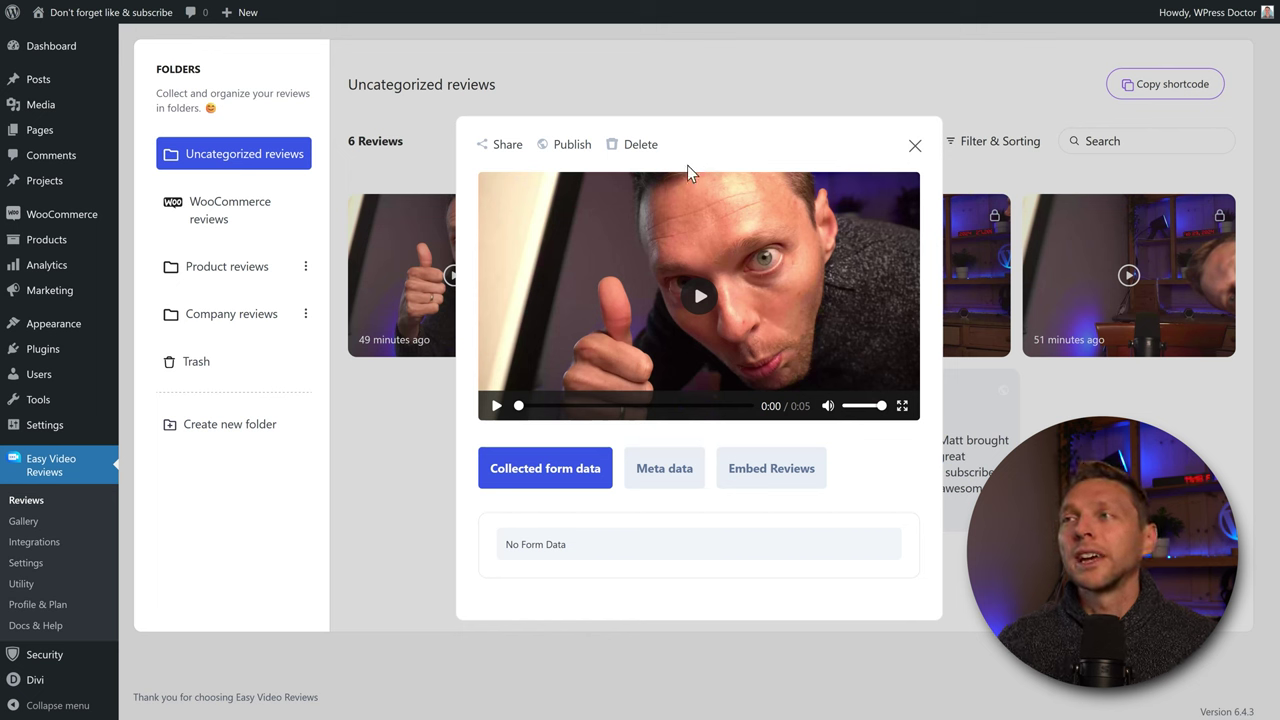
pyautogui.rightClick(585, 254)
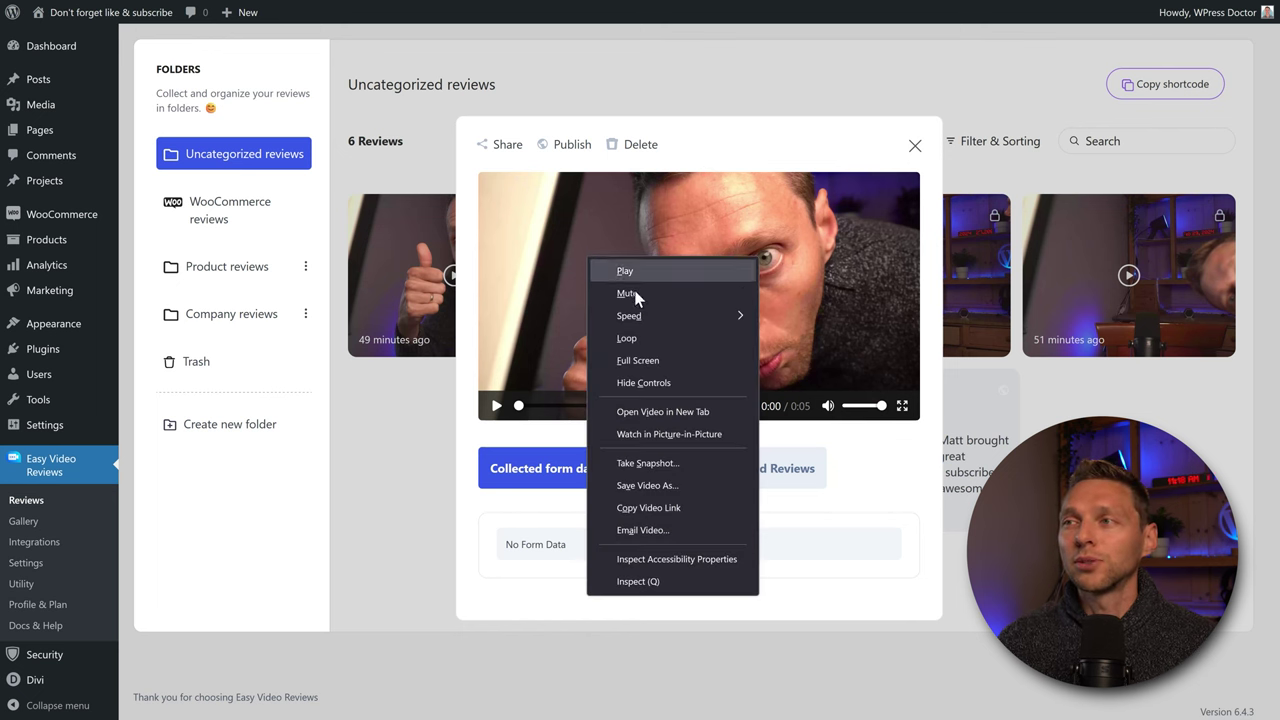
pyautogui.click(683, 487)
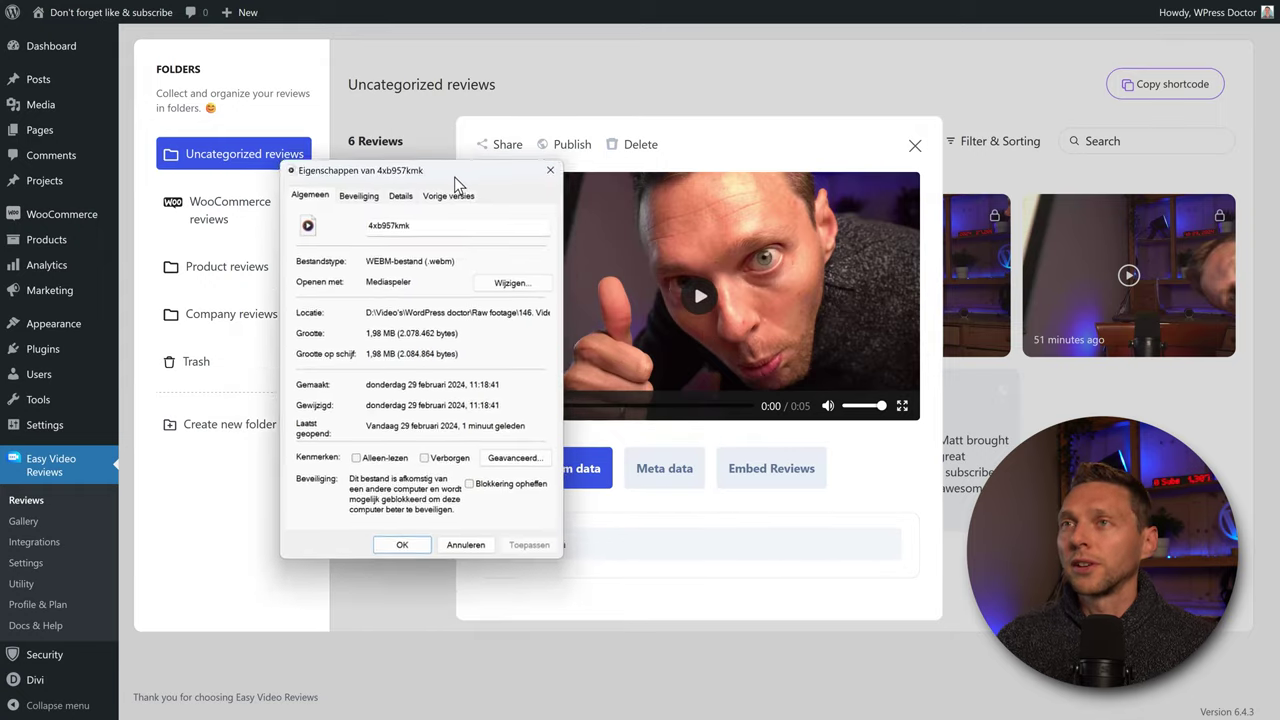
# Step: Examine the file type, size and video details in the saved review video's properties, and close the properties and the review
pyautogui.moveTo(478, 165); pyautogui.dragTo(523, 195)
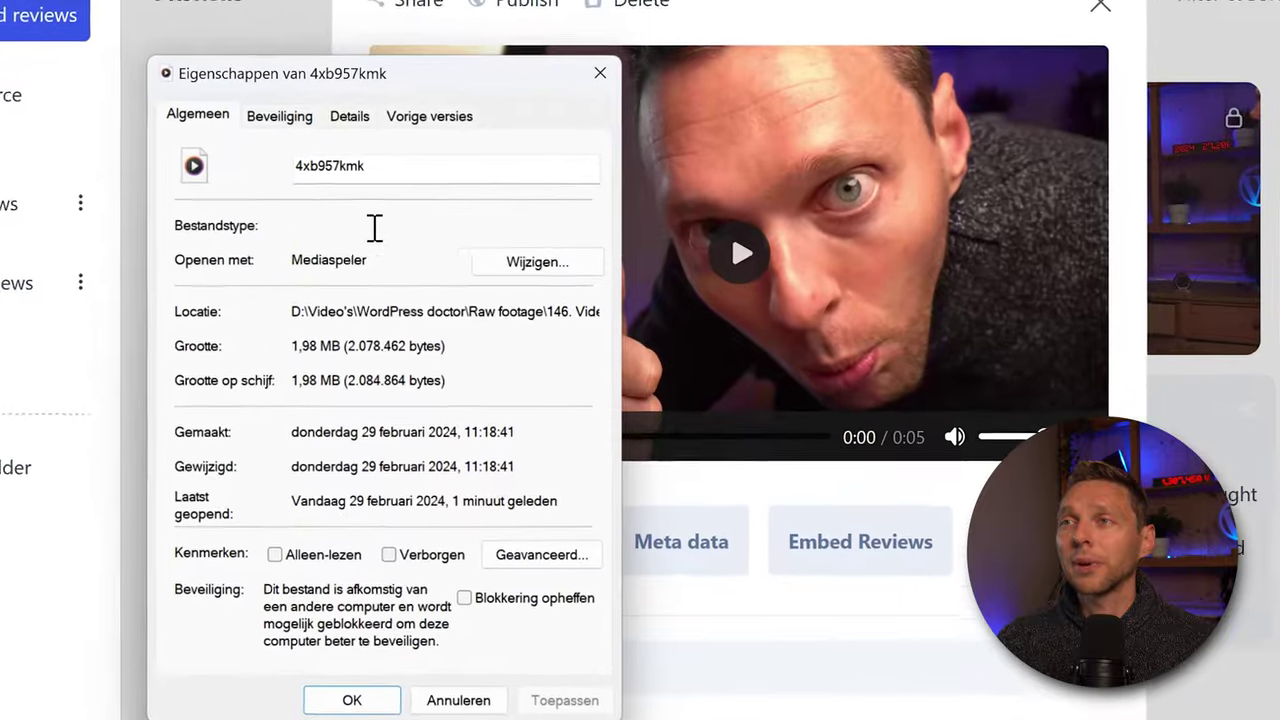
pyautogui.moveTo(374, 228); pyautogui.dragTo(420, 226)
pyautogui.click(418, 226)
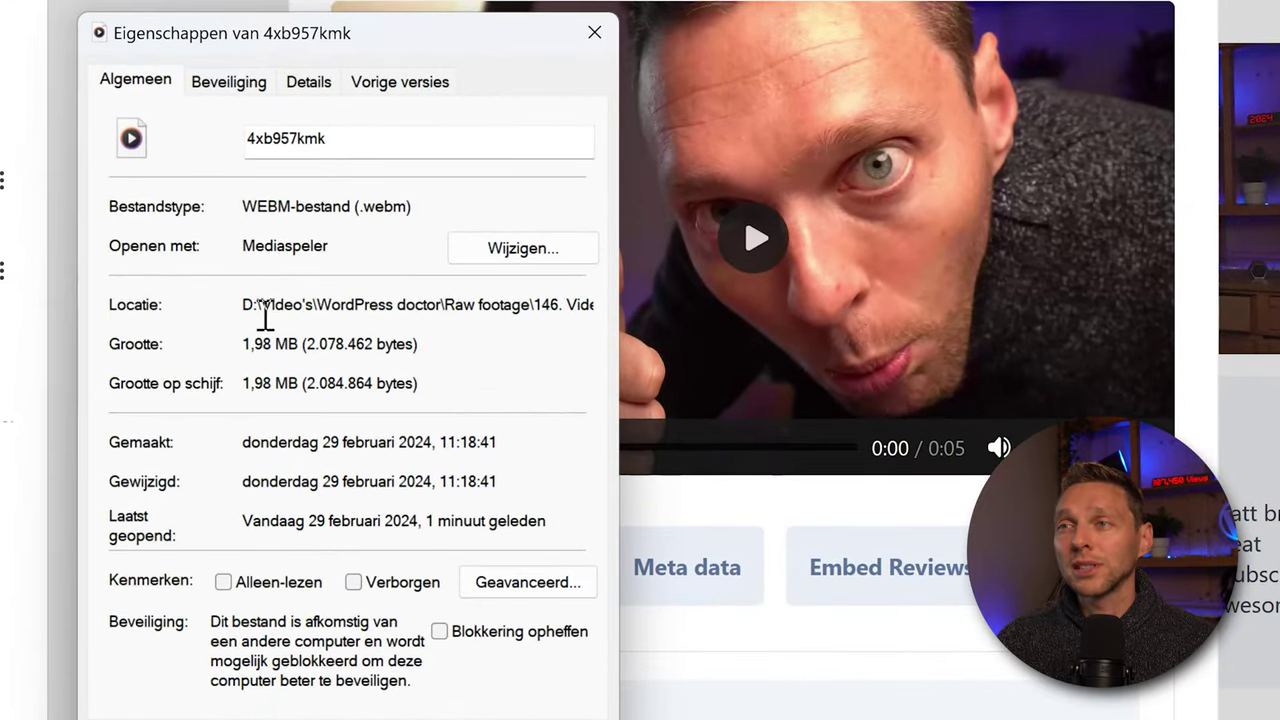
pyautogui.moveTo(298, 350); pyautogui.dragTo(242, 345)
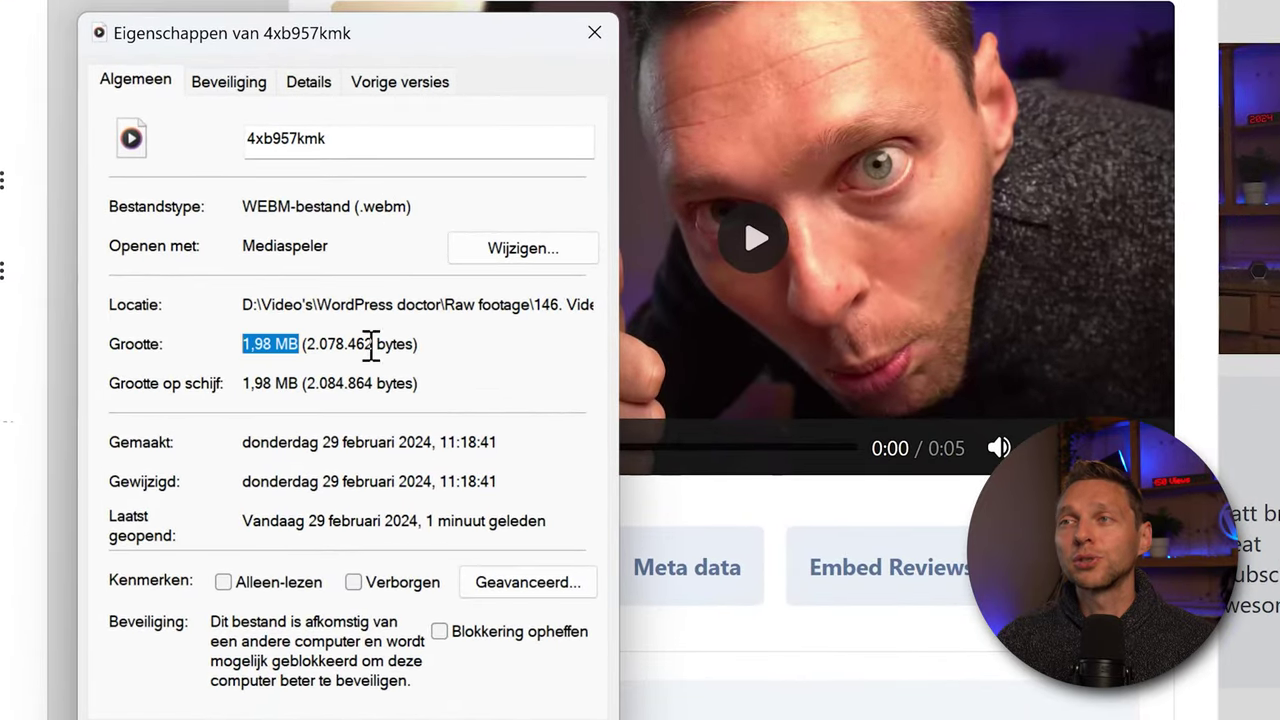
pyautogui.click(308, 88)
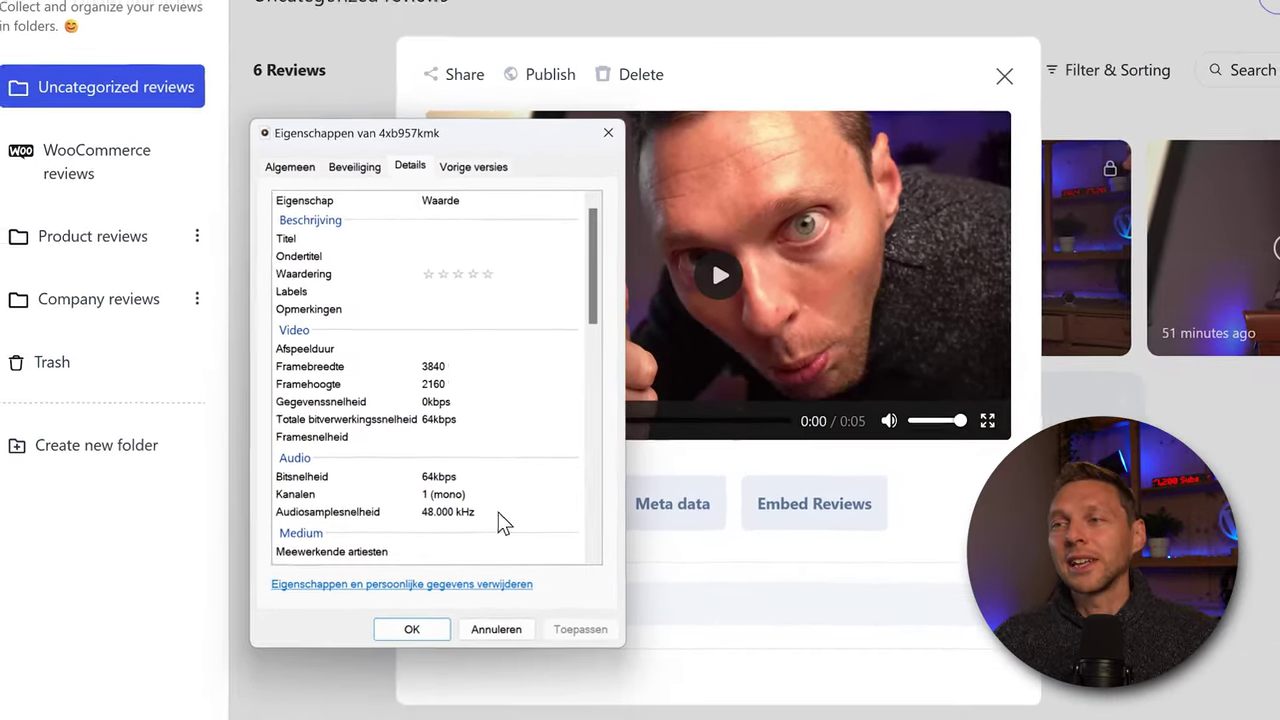
pyautogui.click(500, 618)
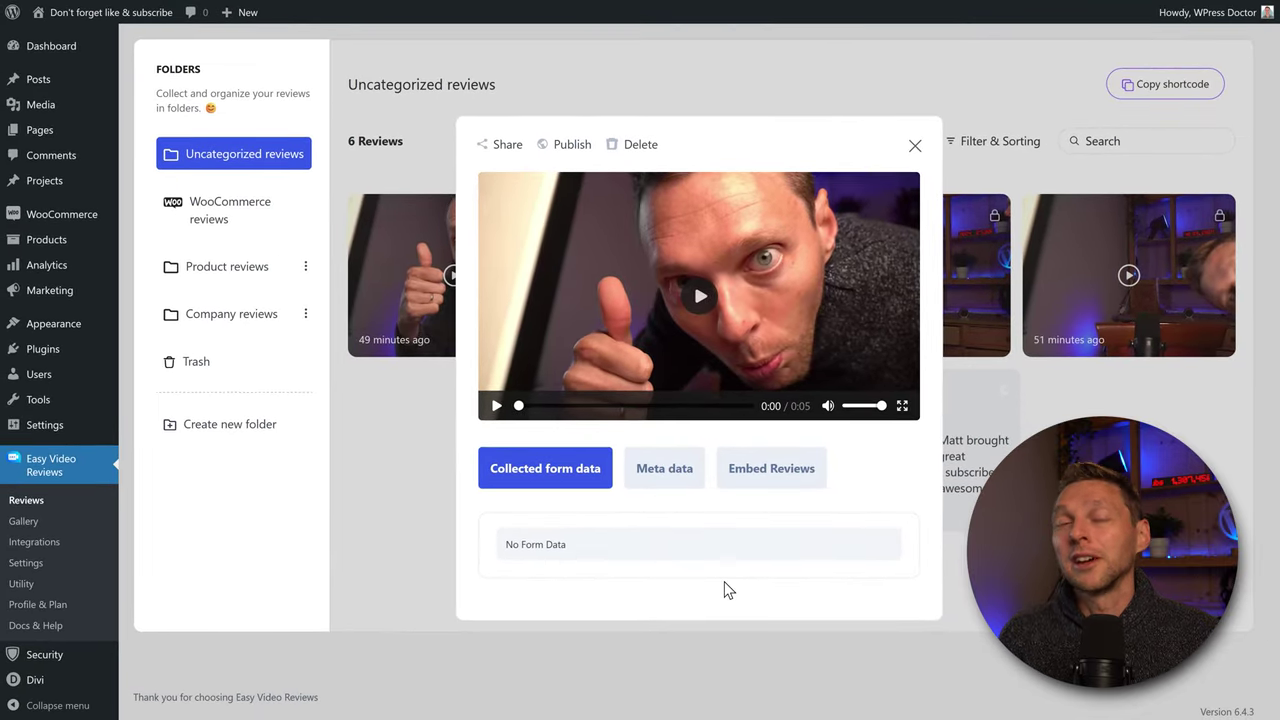
pyautogui.click(915, 145)
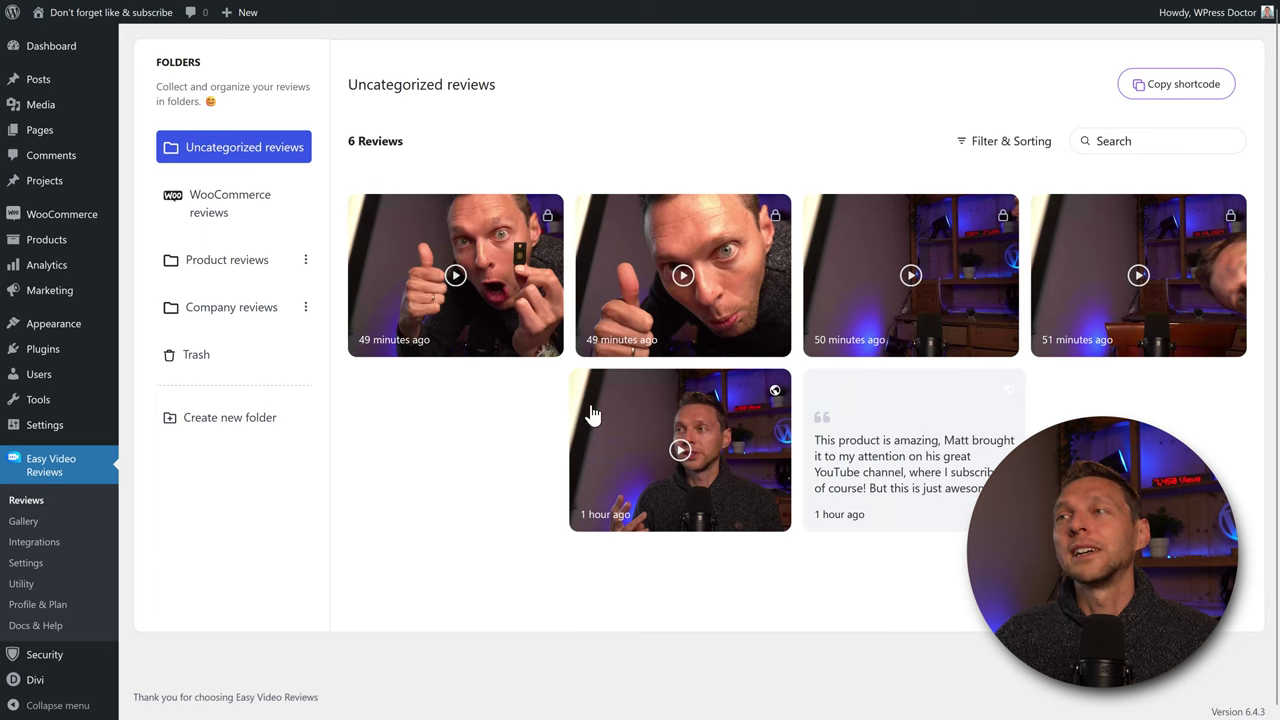
# Step: Play the uncategorized video reviews and the one in Product reviews to compare them, closing each one
pyautogui.click(694, 294)
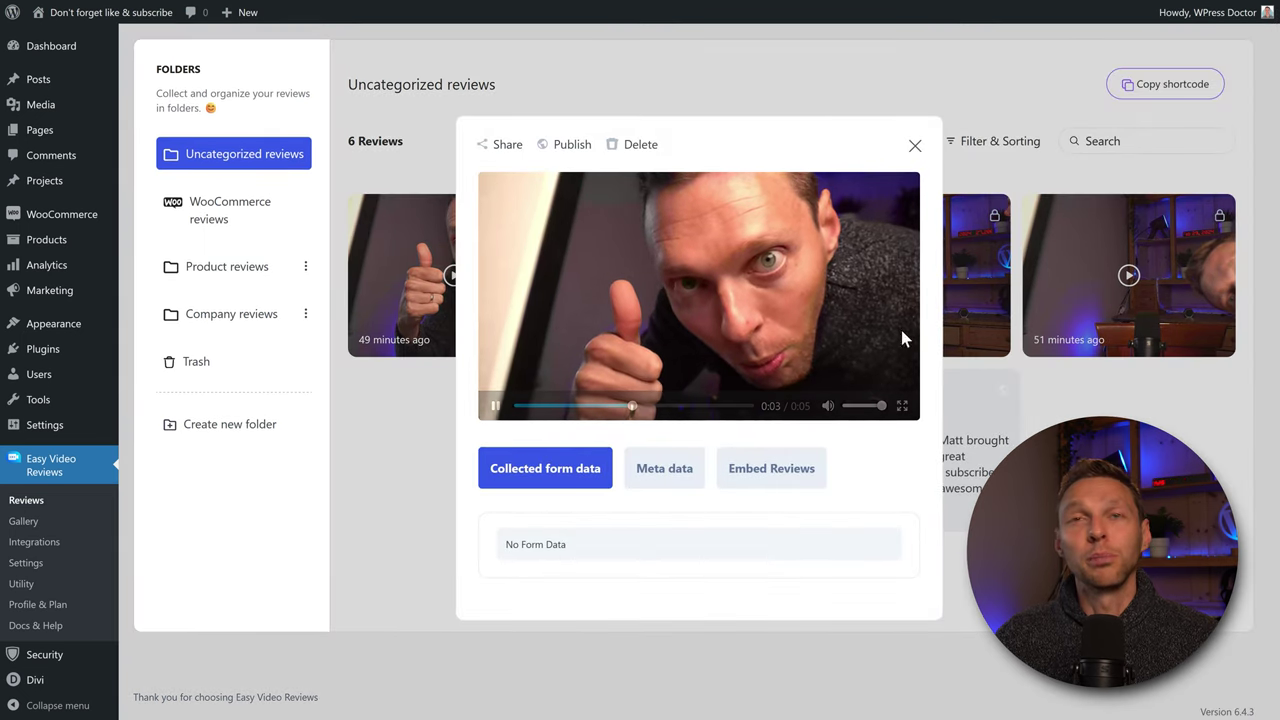
pyautogui.click(914, 147)
pyautogui.click(937, 500)
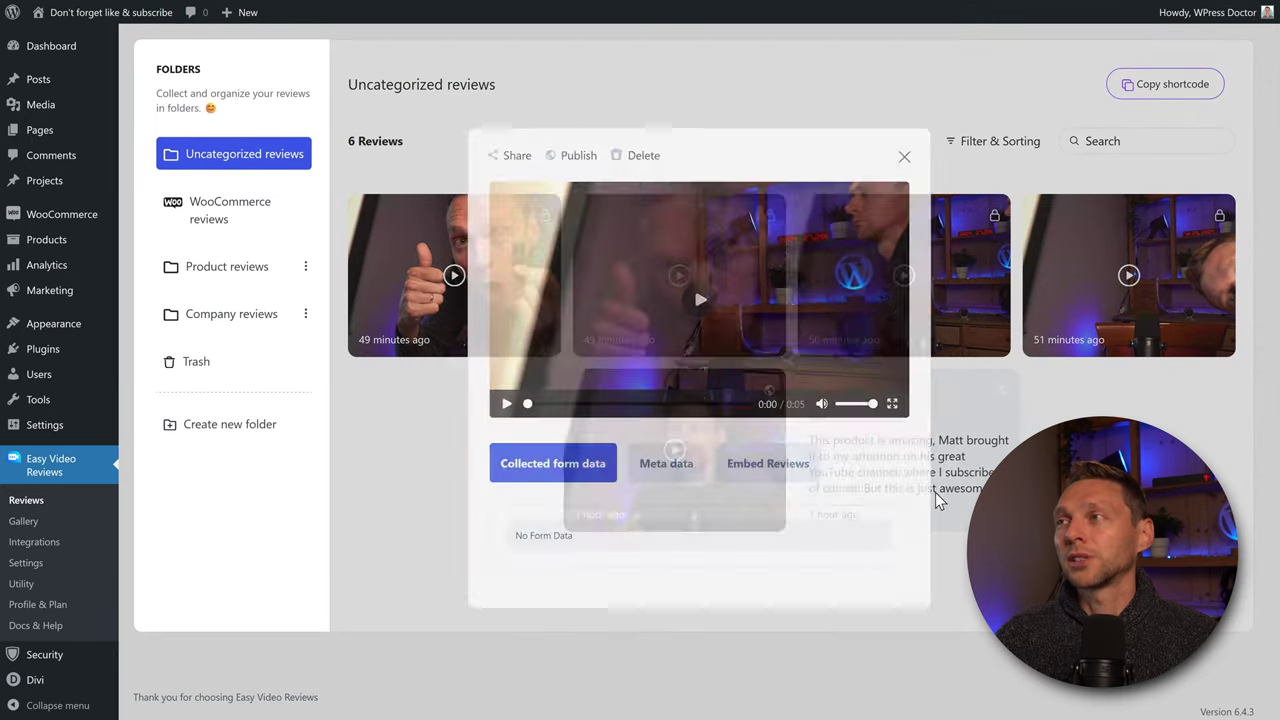
pyautogui.click(513, 420)
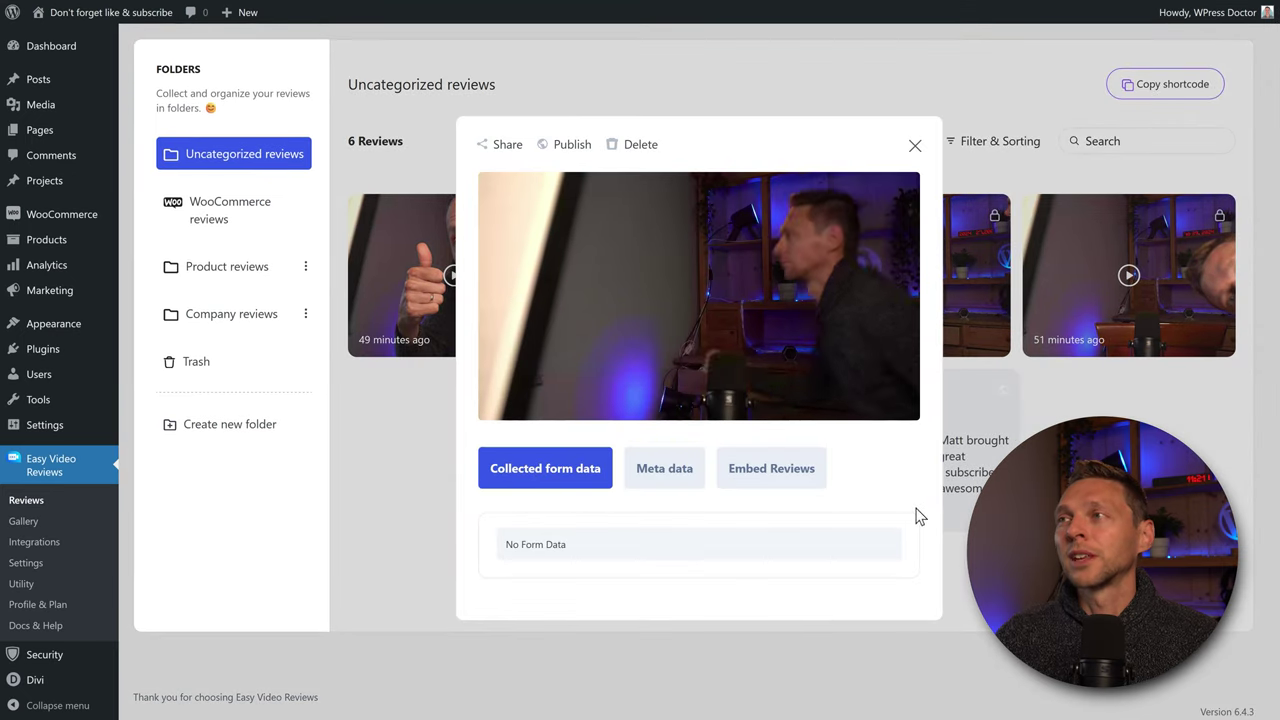
pyautogui.click(914, 146)
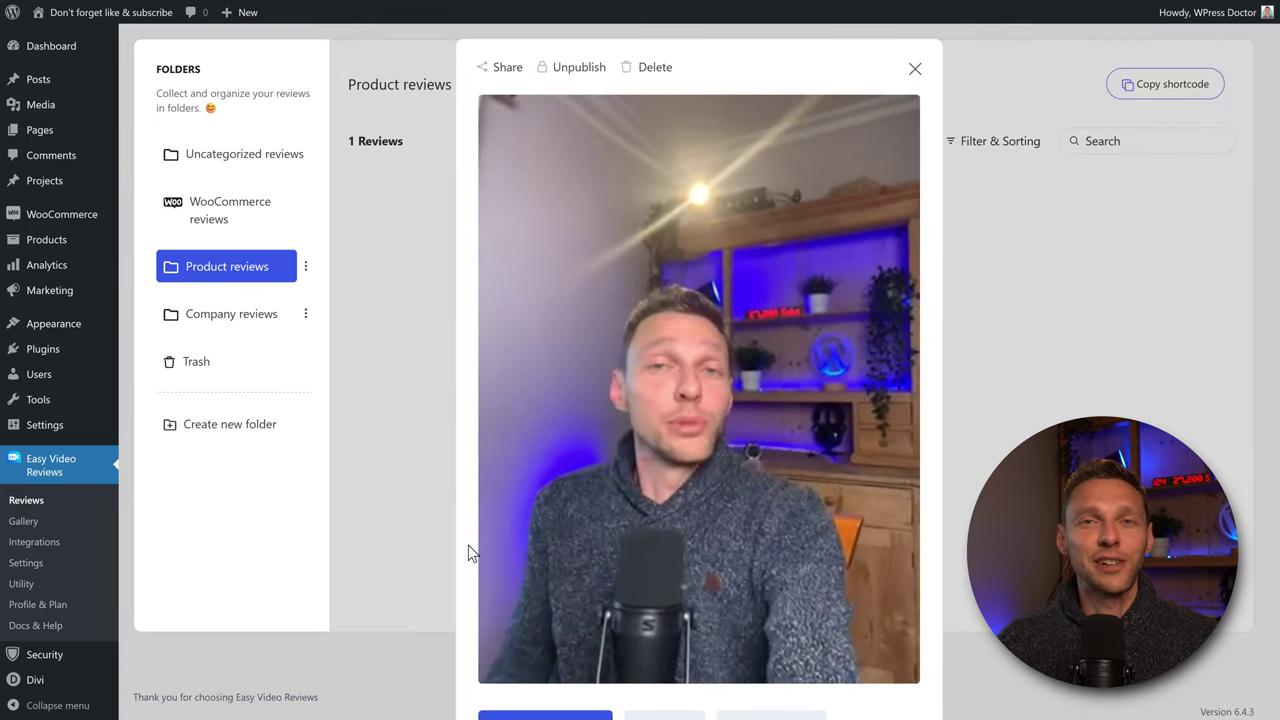
pyautogui.click(914, 68)
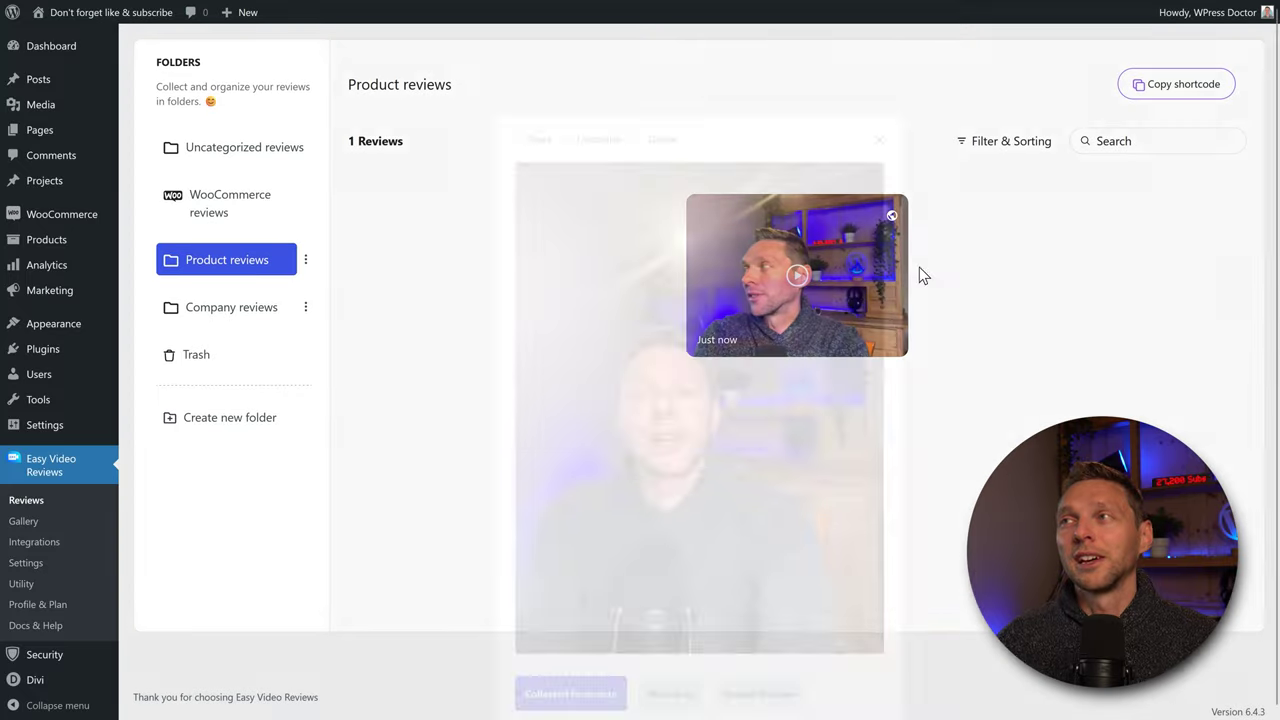